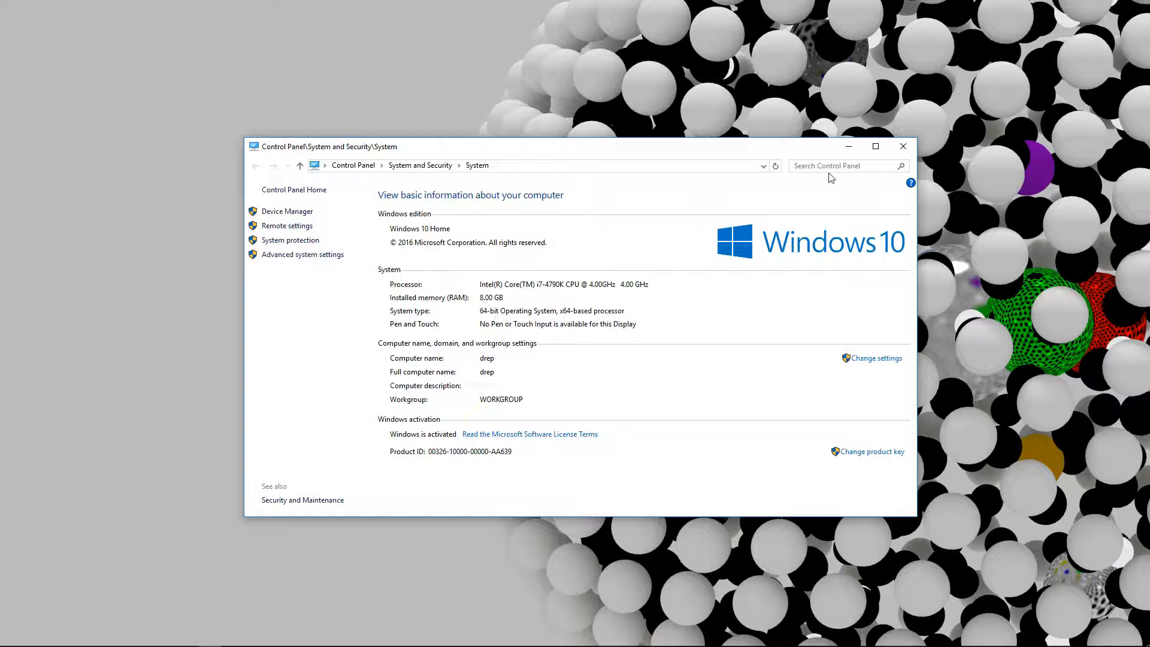
# Search the web for "obs" in a maximized browser window and open the Open Broadcaster Software home page.
pyautogui.click(913, 143)
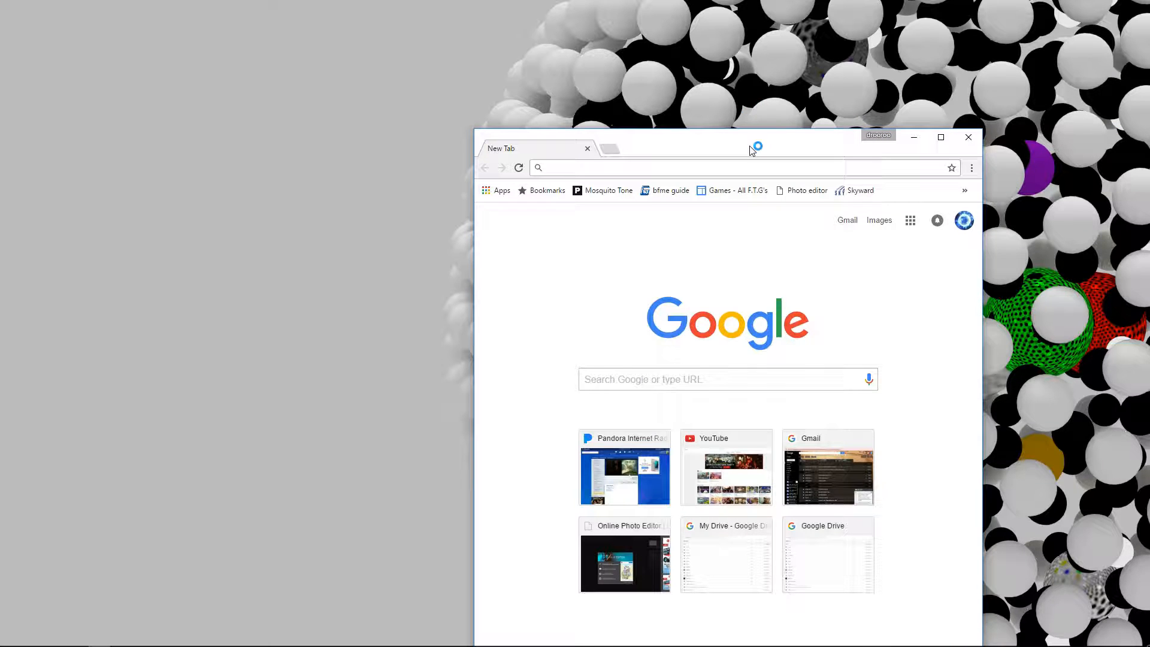
pyautogui.doubleClick(752, 150)
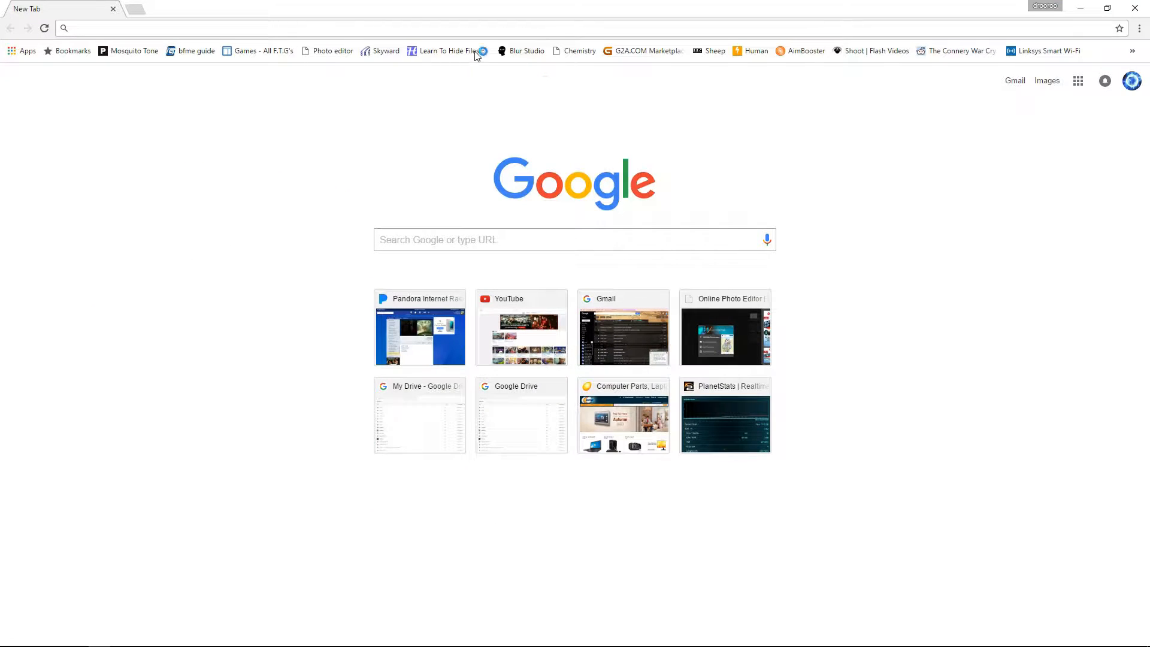
pyautogui.click(384, 30)
pyautogui.write('obs')
pyautogui.press('Return')
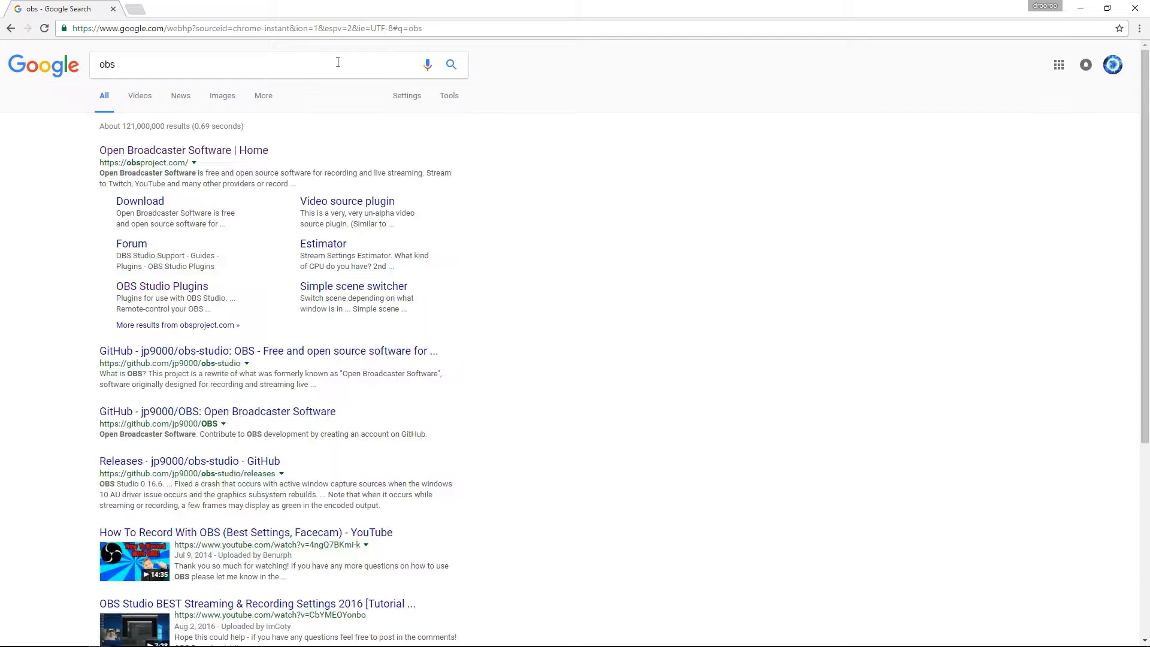
pyautogui.click(231, 150)
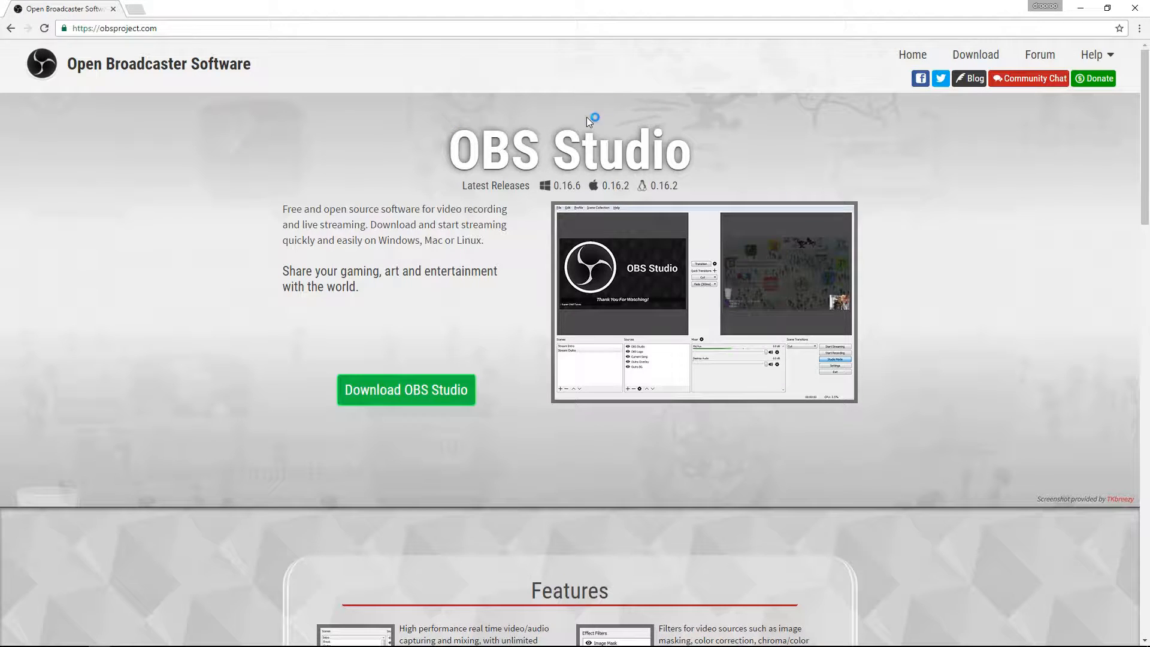
# Show the OBS Studio download choices for each operating system on the home page.
pyautogui.click(422, 394)
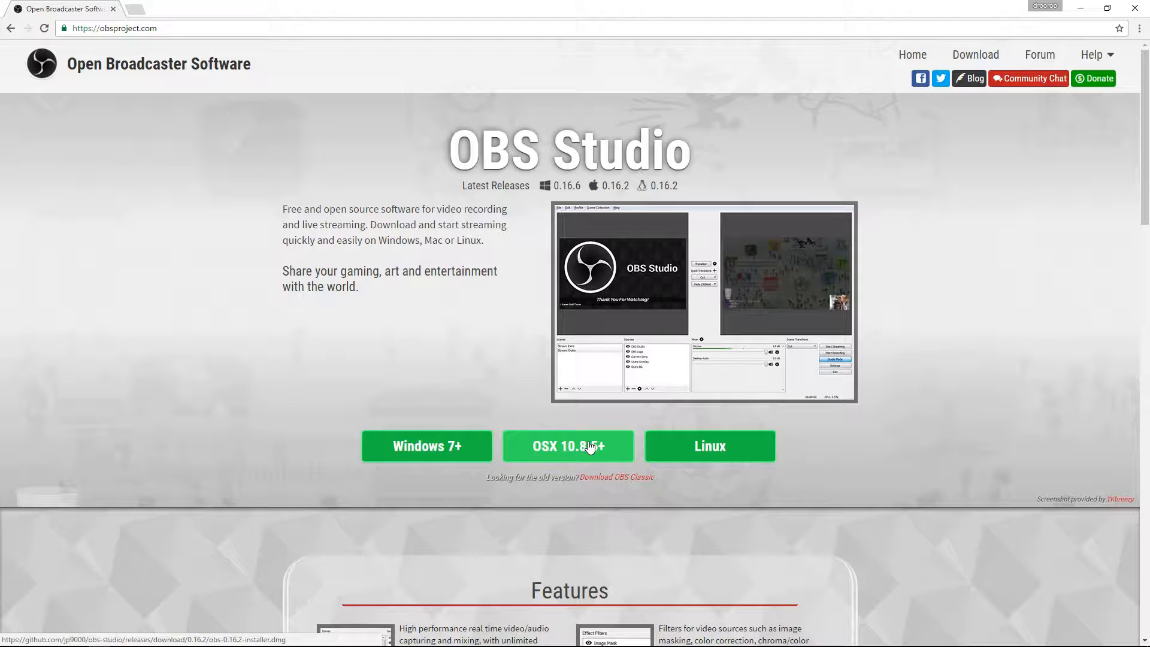
pyautogui.scroll(-3, 314, 358)
pyautogui.scroll(3, 312, 357)
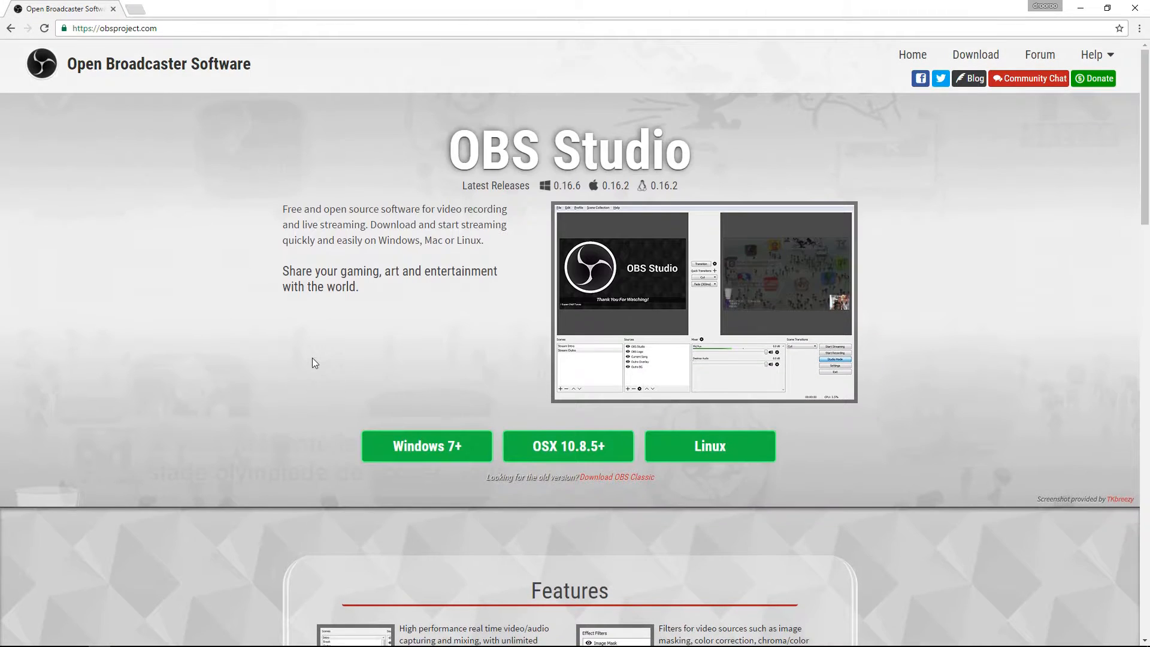
# Open the site's download page, examine the OBS Studio and OBS Classic downloads, and close the browser.
pyautogui.click(958, 59)
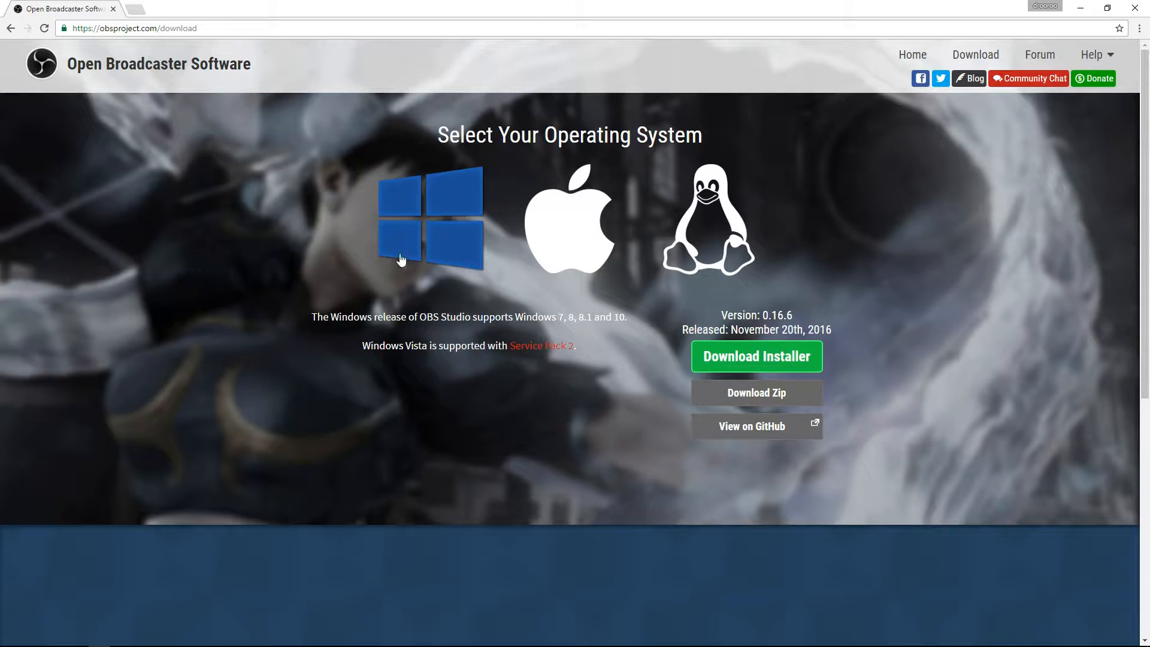
pyautogui.scroll(-6, 258, 390)
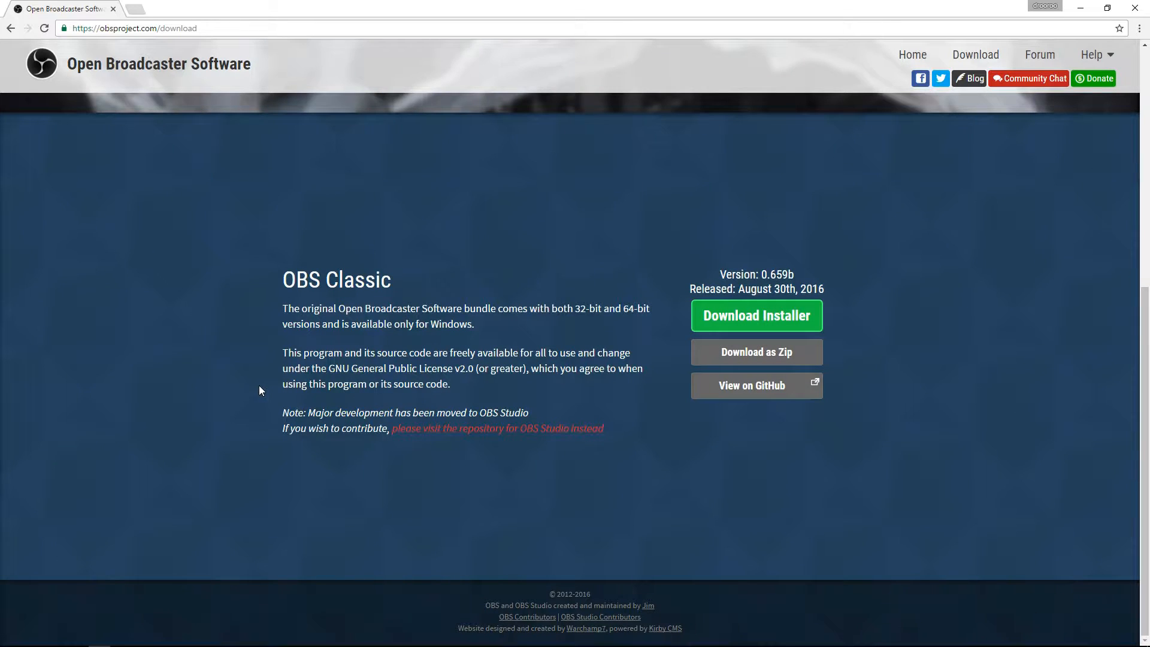
pyautogui.scroll(6, 257, 390)
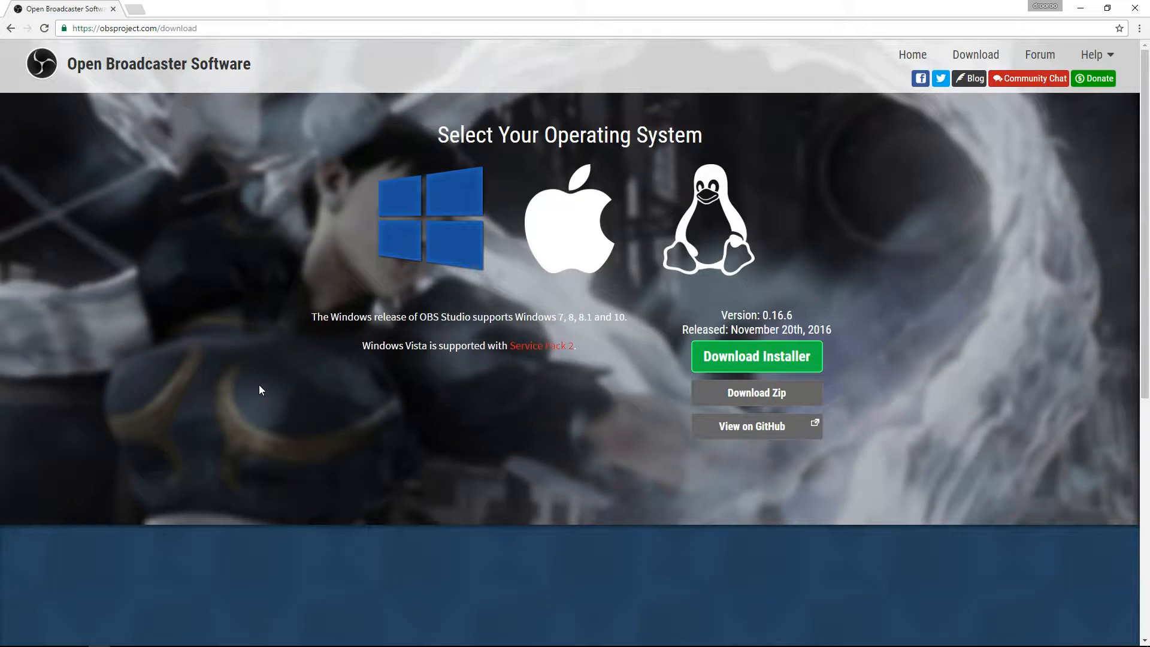
pyautogui.scroll(-6, 251, 353)
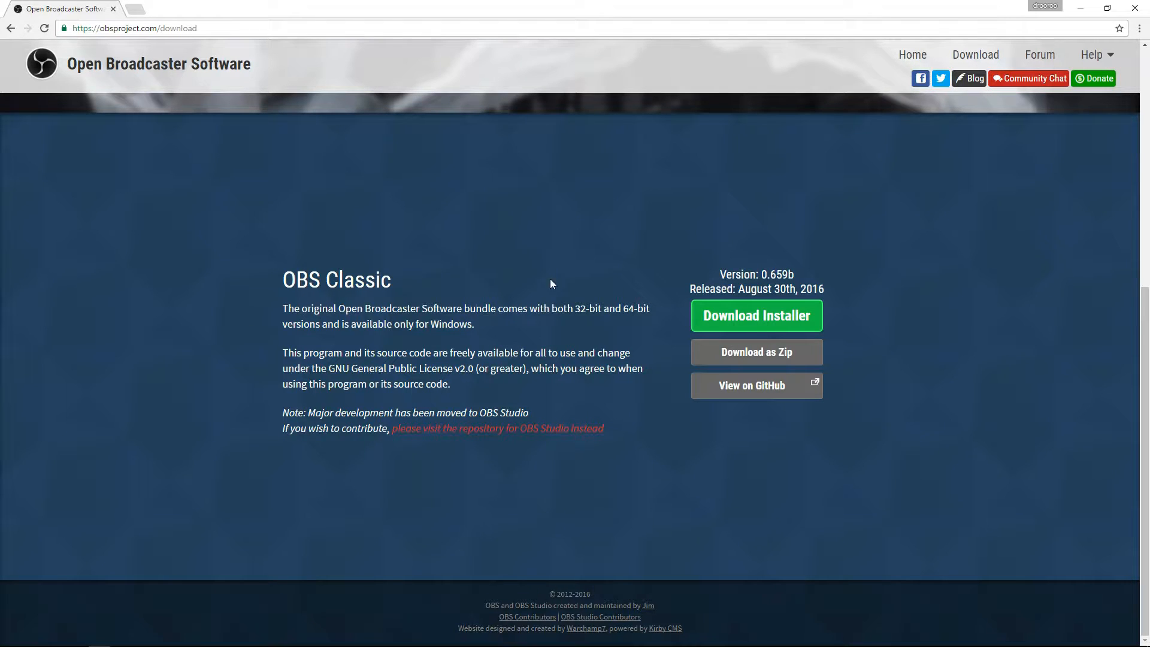
pyautogui.scroll(1, 628, 329)
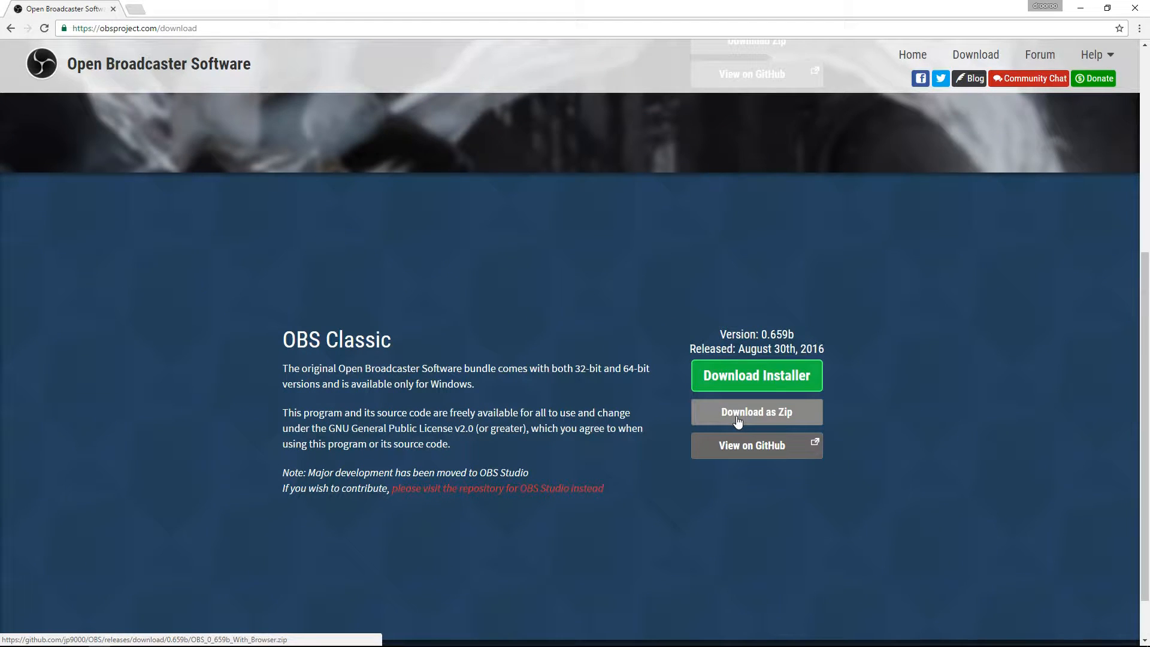
pyautogui.click(1134, 9)
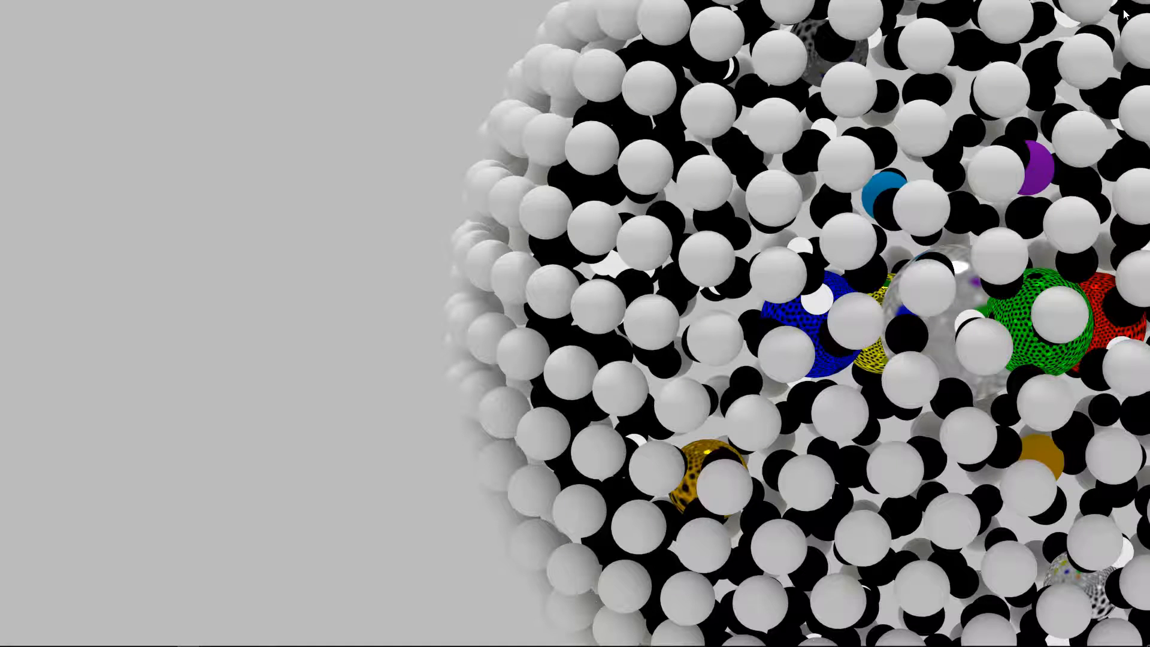
pyautogui.moveTo(1149, 52); pyautogui.dragTo(566, 1)
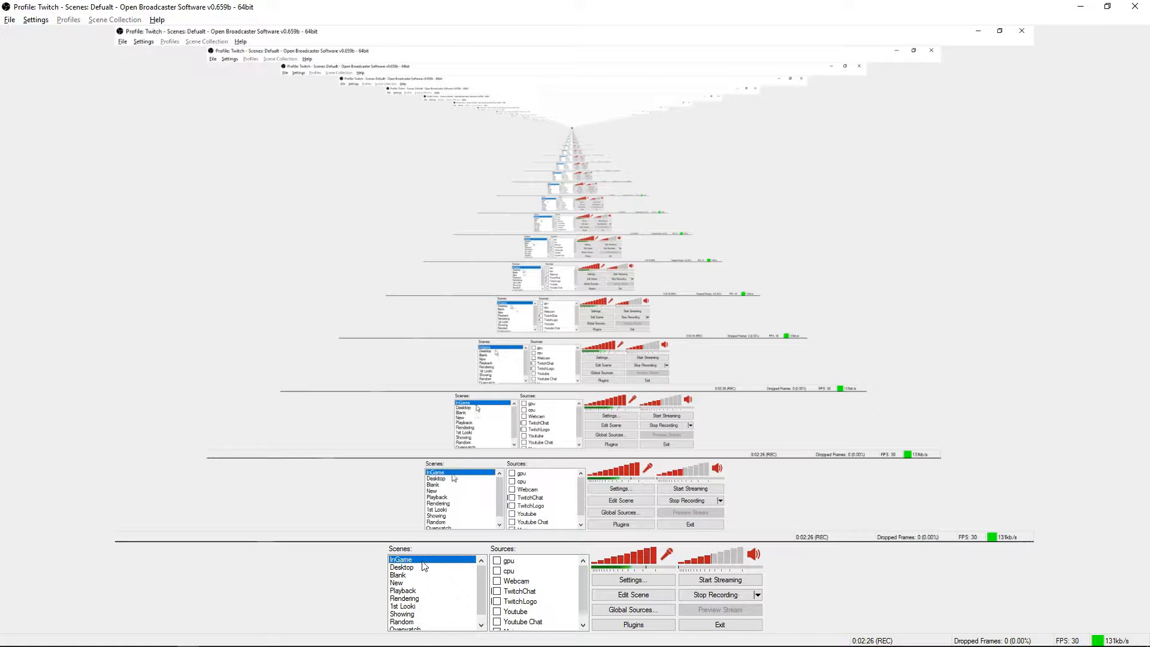
# Examine the scene commands, including Add Scene, without using them, and look through the scene list back to the InGame scene.
pyautogui.rightClick(425, 562)
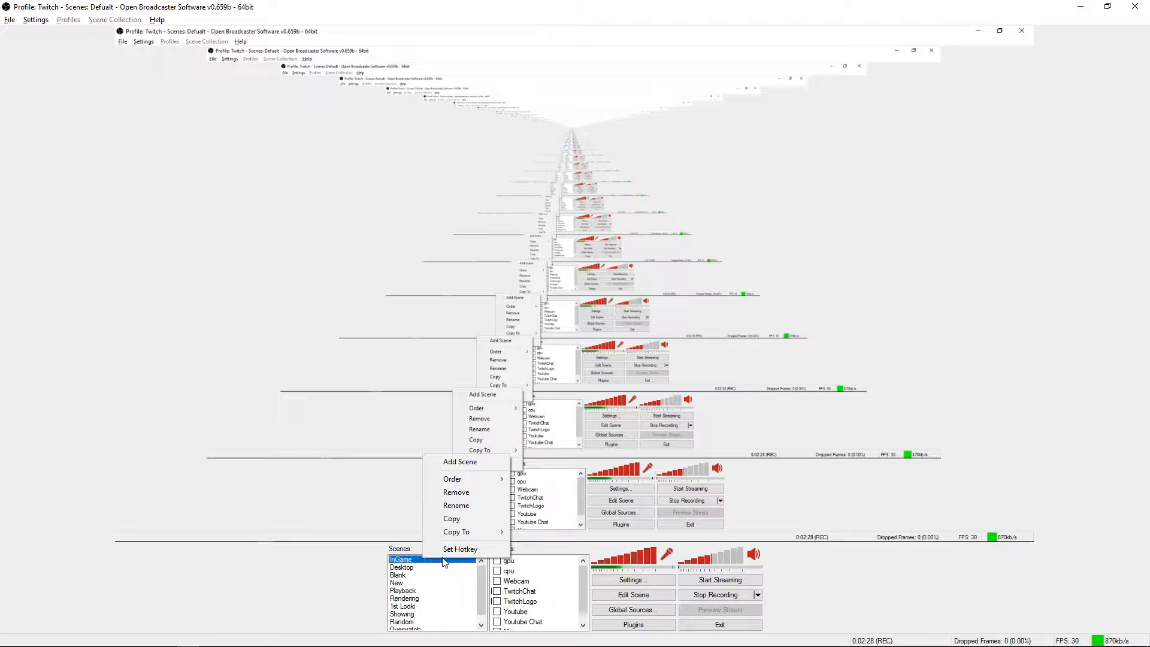
pyautogui.rightClick(418, 561)
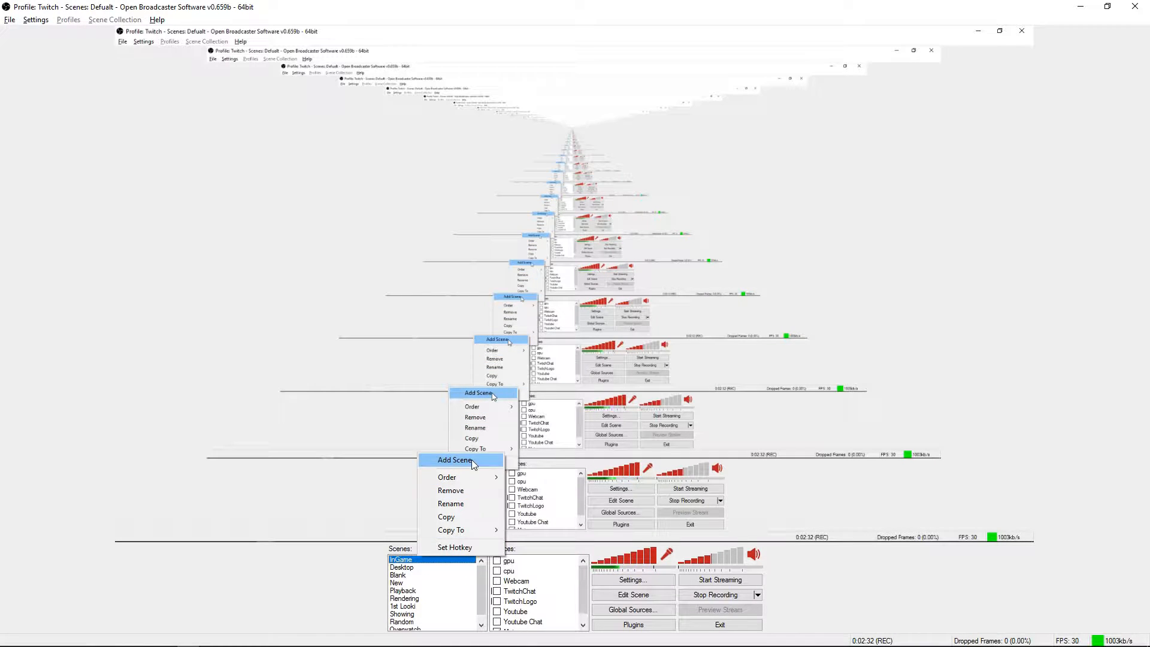
pyautogui.click(469, 561)
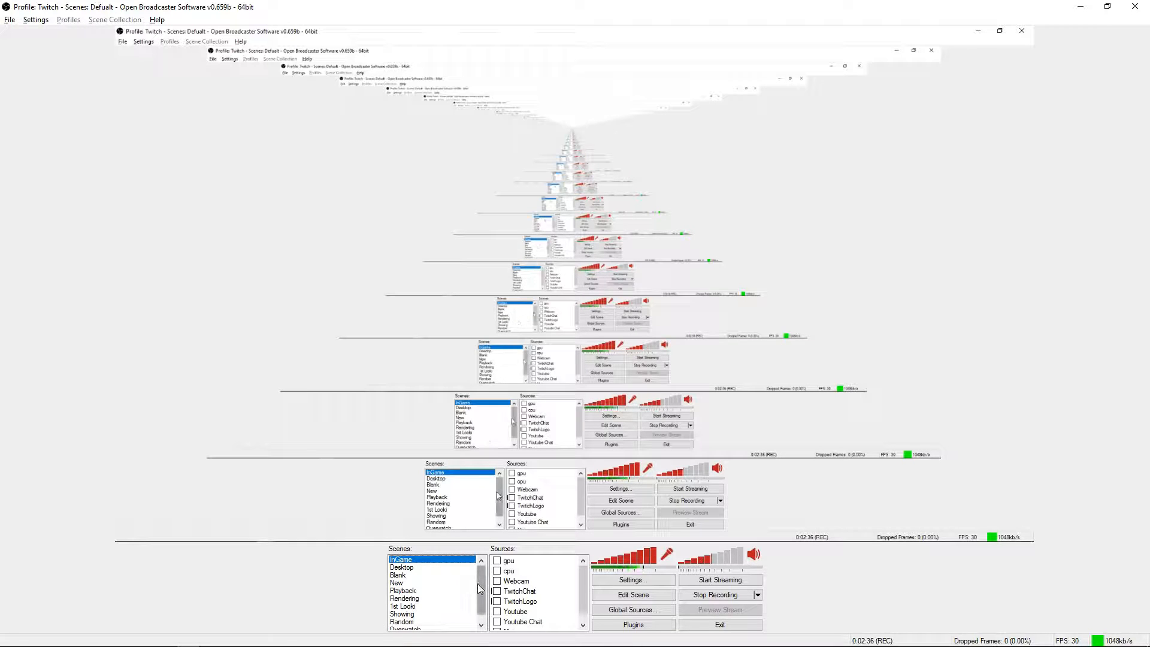
pyautogui.scroll(-1, 477, 583)
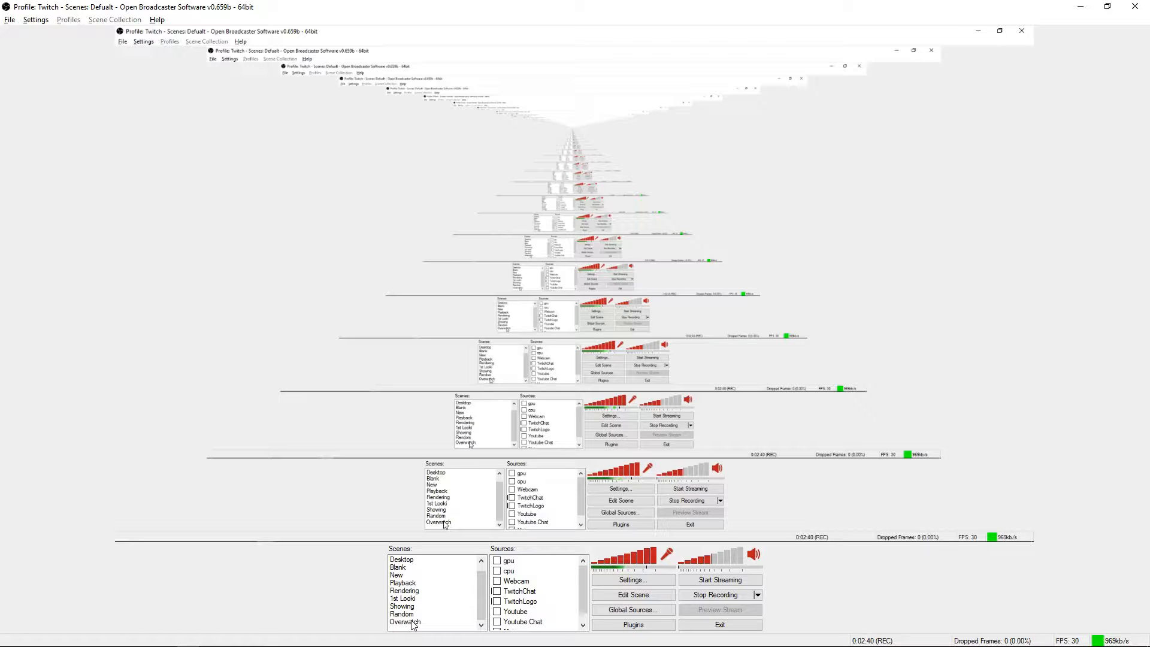
pyautogui.scroll(1, 446, 591)
pyautogui.click(440, 560)
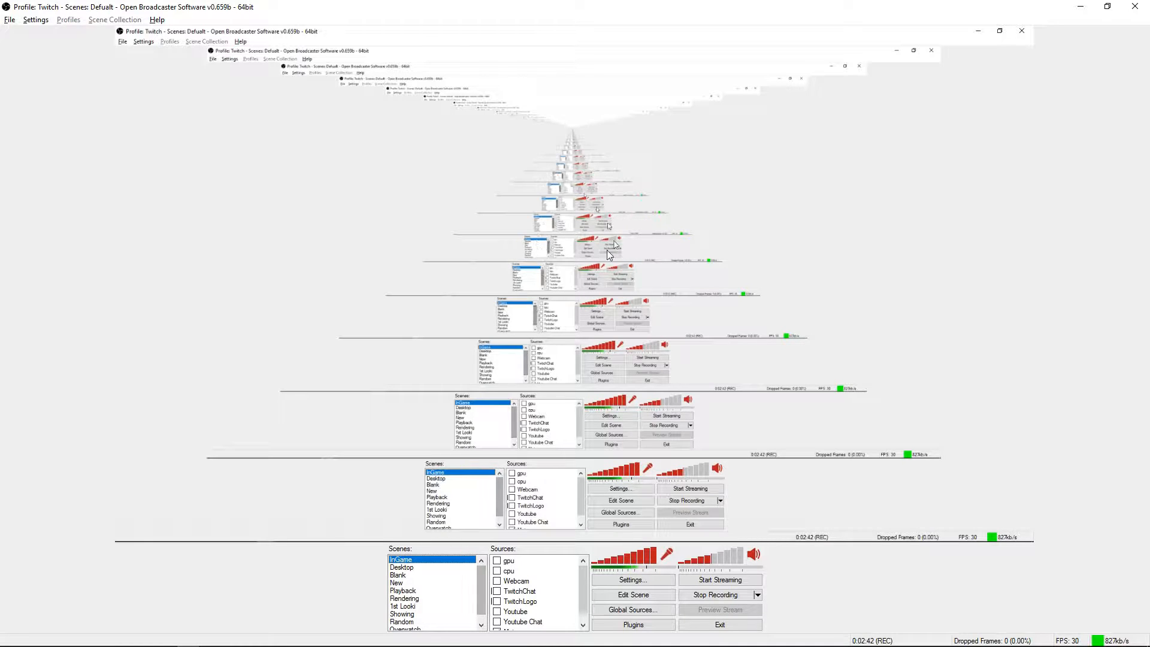
# Examine the source types that can be added to the InGame scene, such as Monitor Capture, without adding one.
pyautogui.rightClick(542, 561)
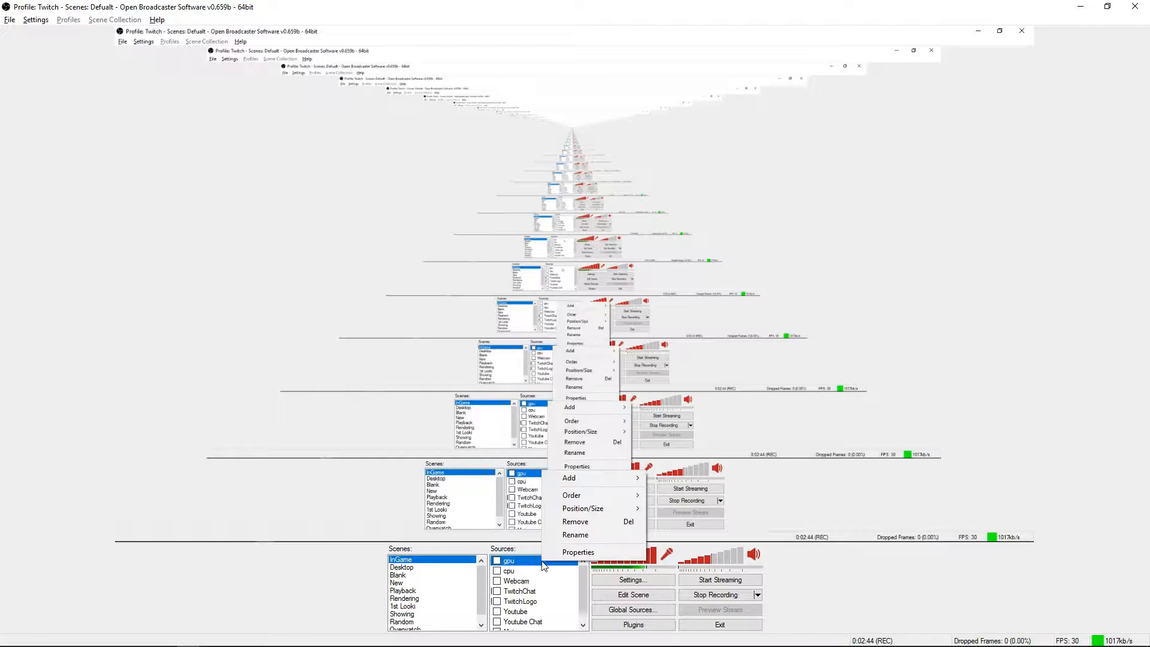
pyautogui.moveTo(602, 479)
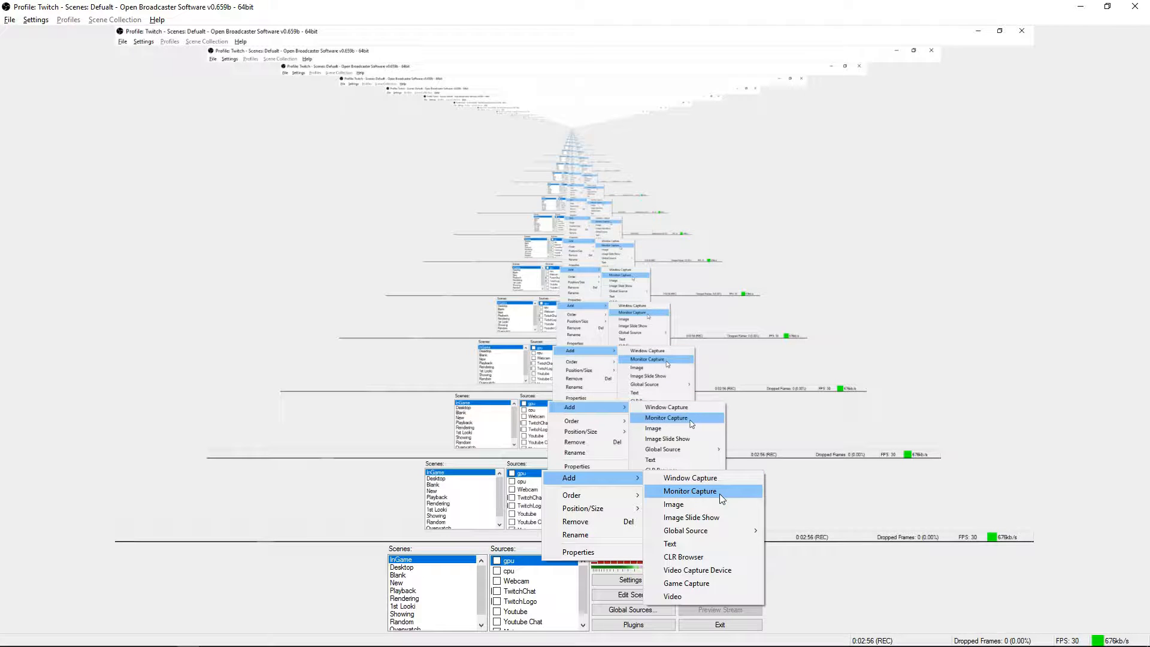
pyautogui.click(703, 555)
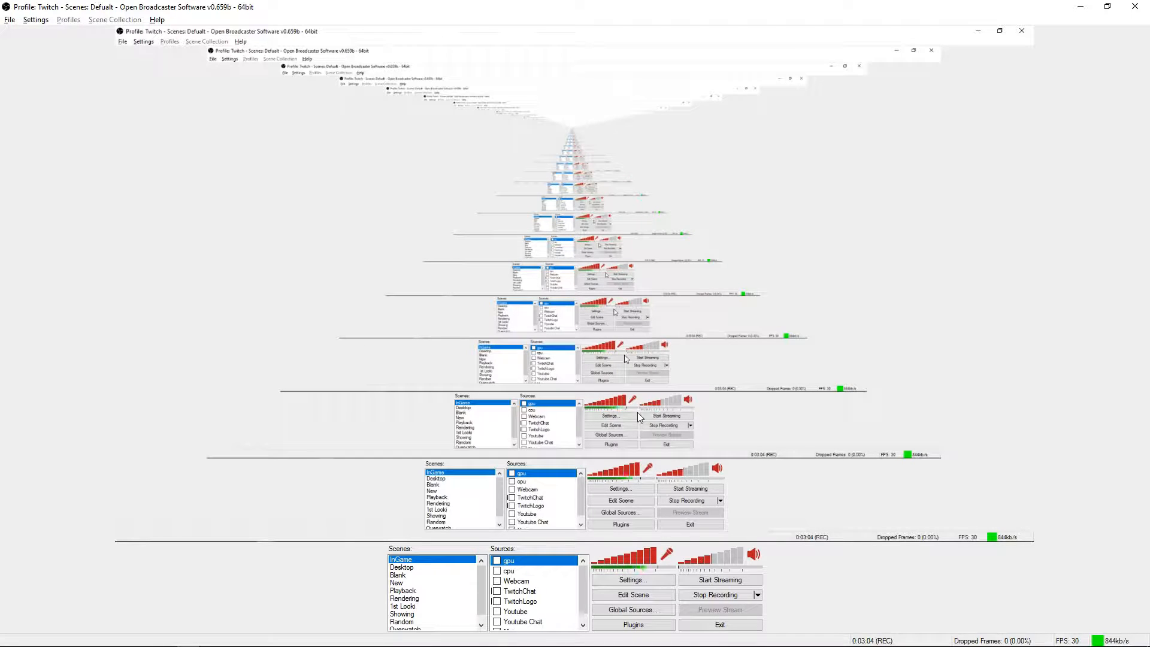
pyautogui.moveTo(717, 561)
pyautogui.mouseDown()
pyautogui.moveTo(726, 563)
pyautogui.moveTo(710, 563)
pyautogui.mouseUp()
# Open the encoding settings and examine the available Quality Balance values, keeping the current choice.
pyautogui.click(620, 582)
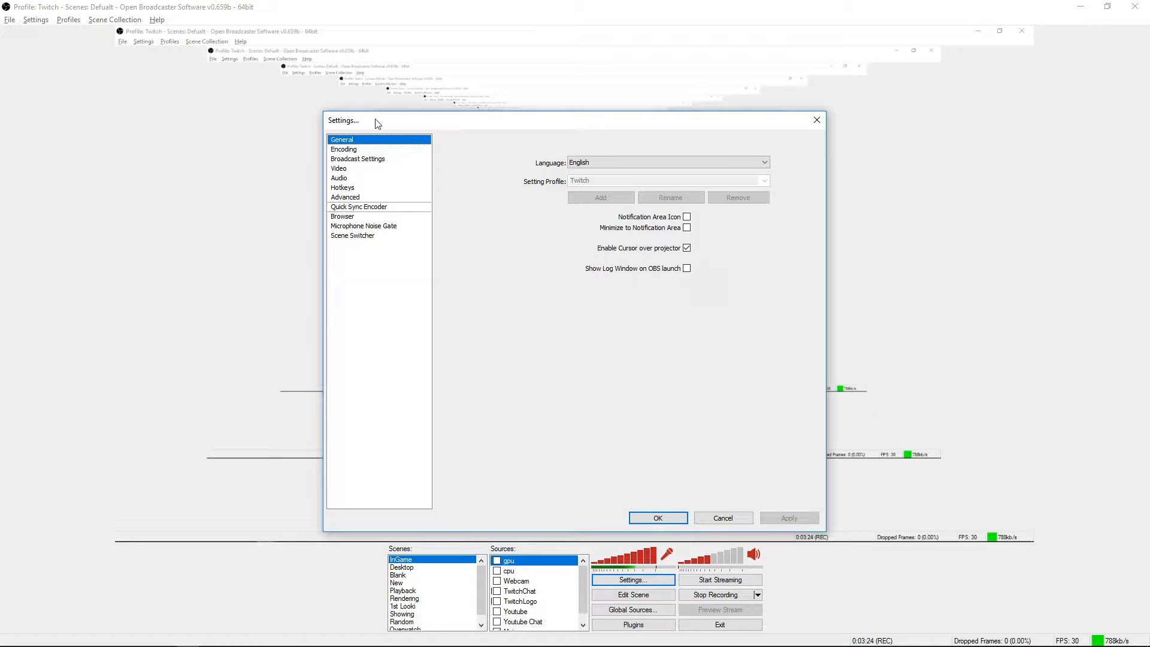
pyautogui.click(357, 149)
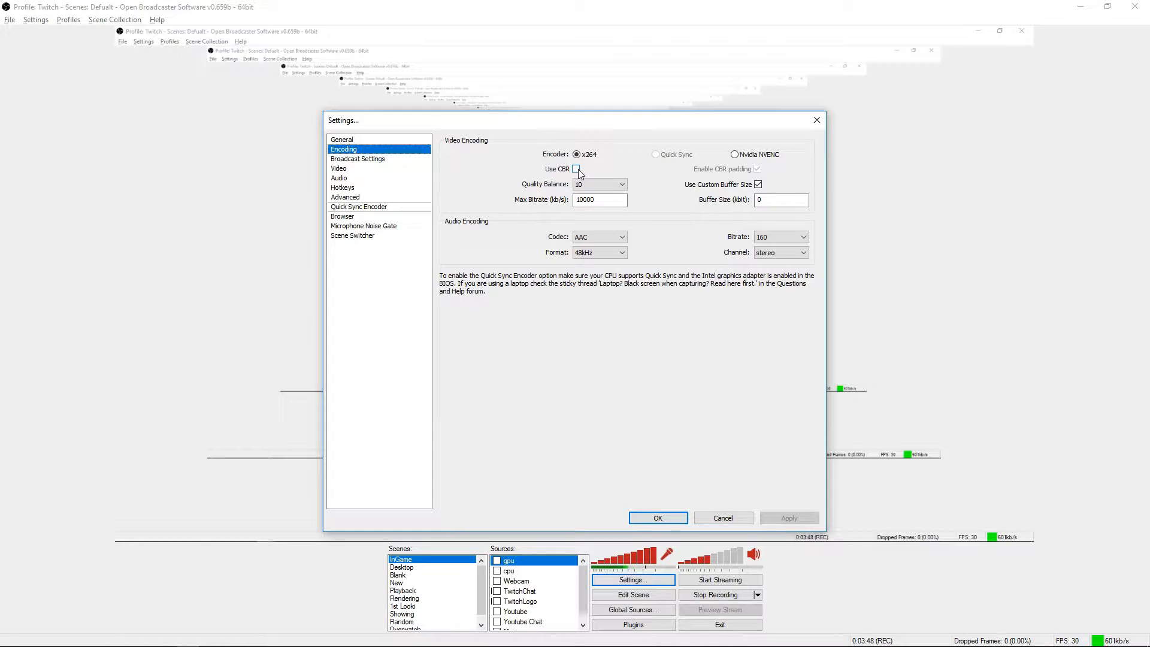
pyautogui.click(598, 184)
pyautogui.click(598, 190)
pyautogui.click(599, 185)
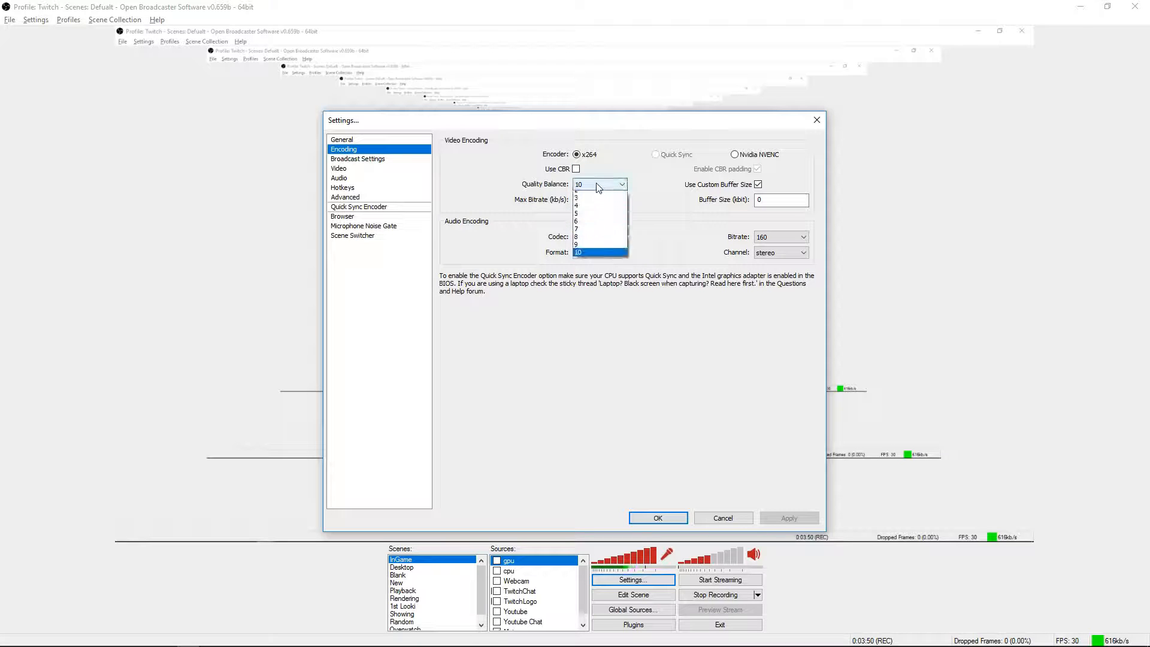
pyautogui.click(604, 189)
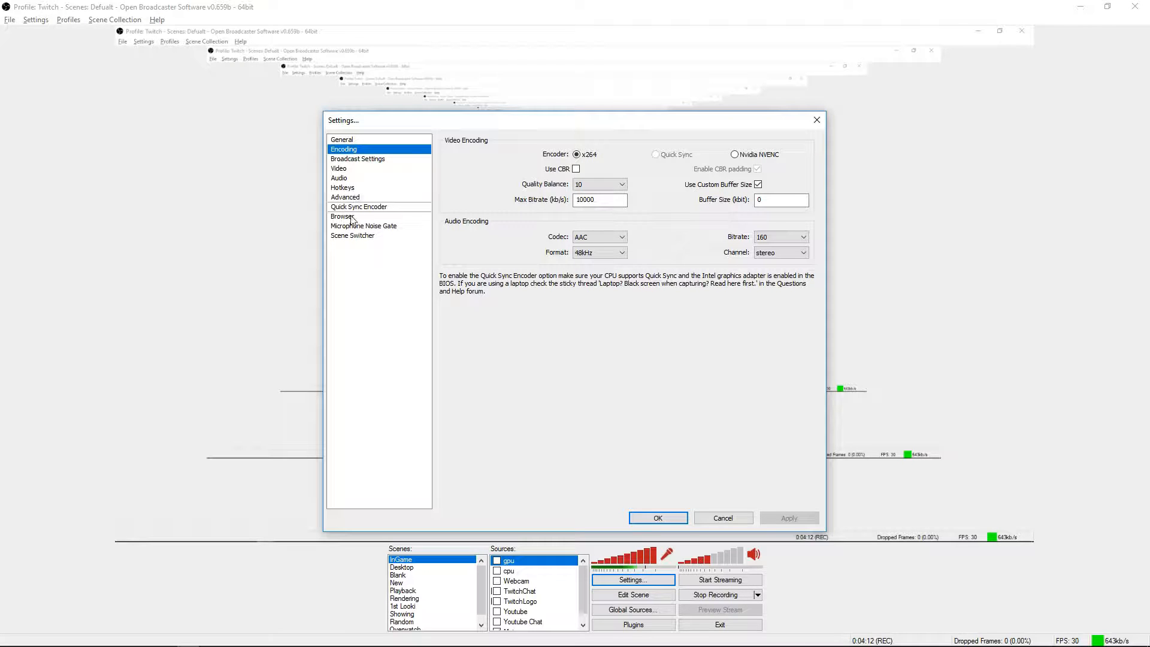
# In the advanced settings, enter crf=20 as the custom x264 encoder setting, turn off Use CFR, and save the changes.
pyautogui.click(358, 198)
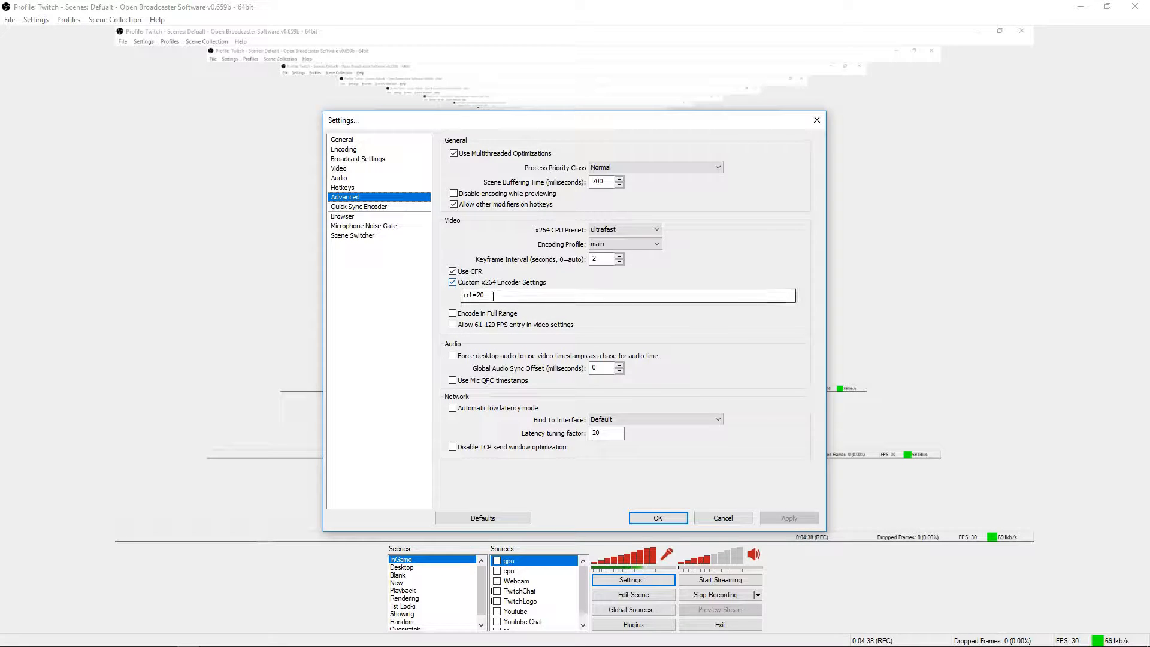
pyautogui.moveTo(484, 295); pyautogui.dragTo(477, 296)
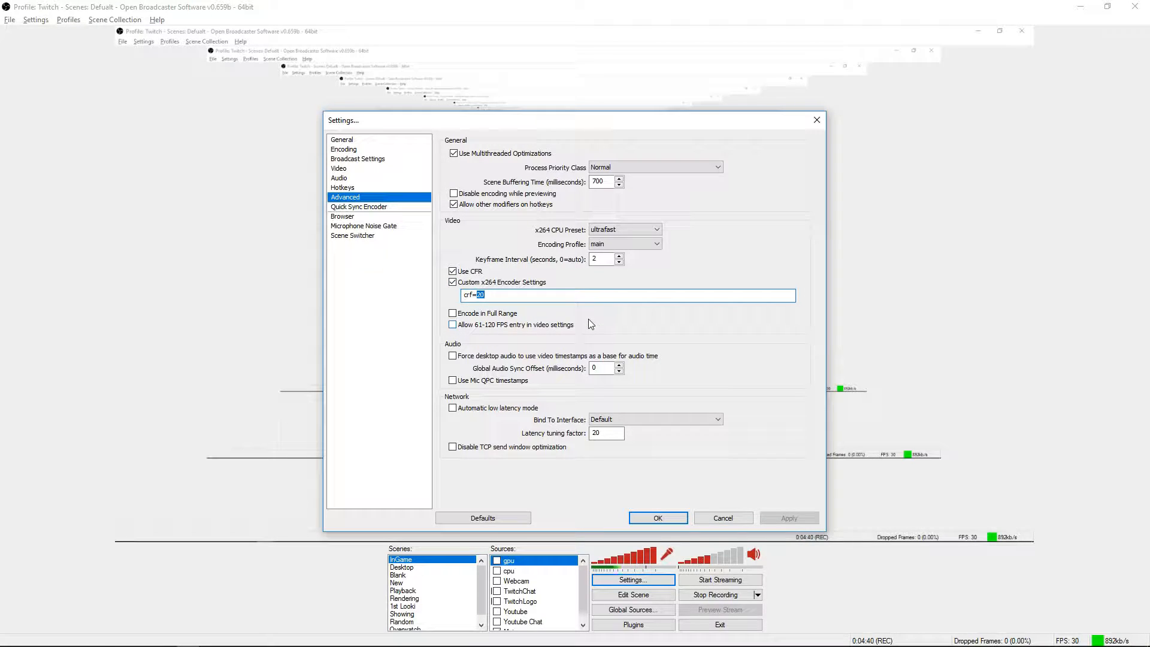
pyautogui.write('20')
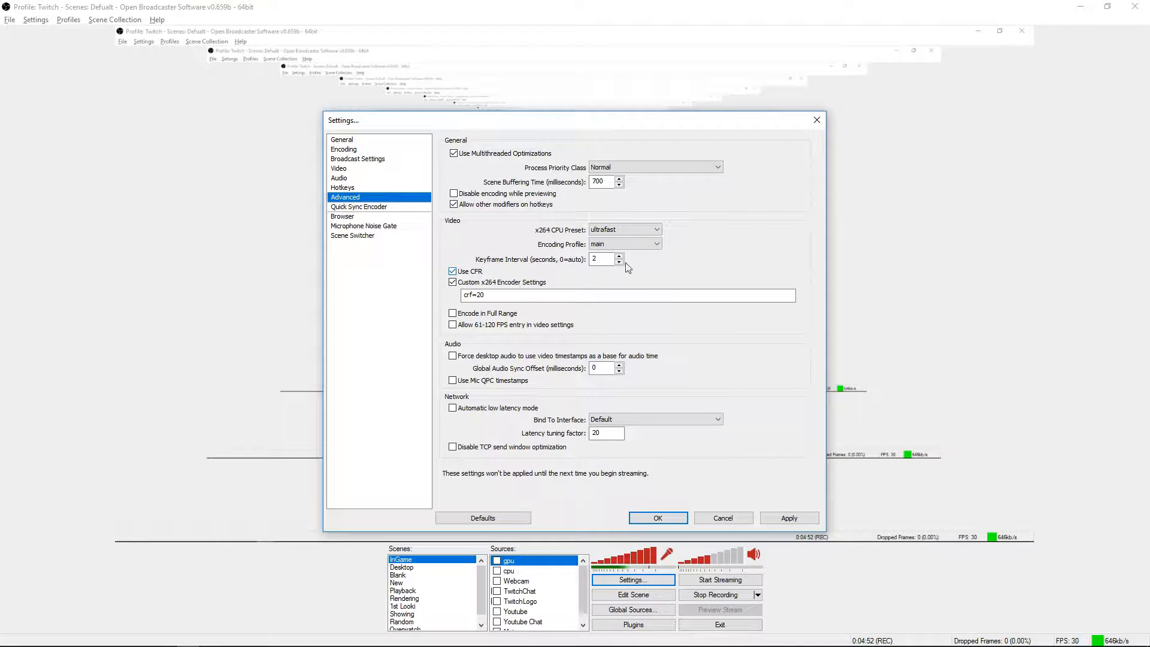
pyautogui.moveTo(491, 294); pyautogui.dragTo(558, 279)
pyautogui.click(394, 159)
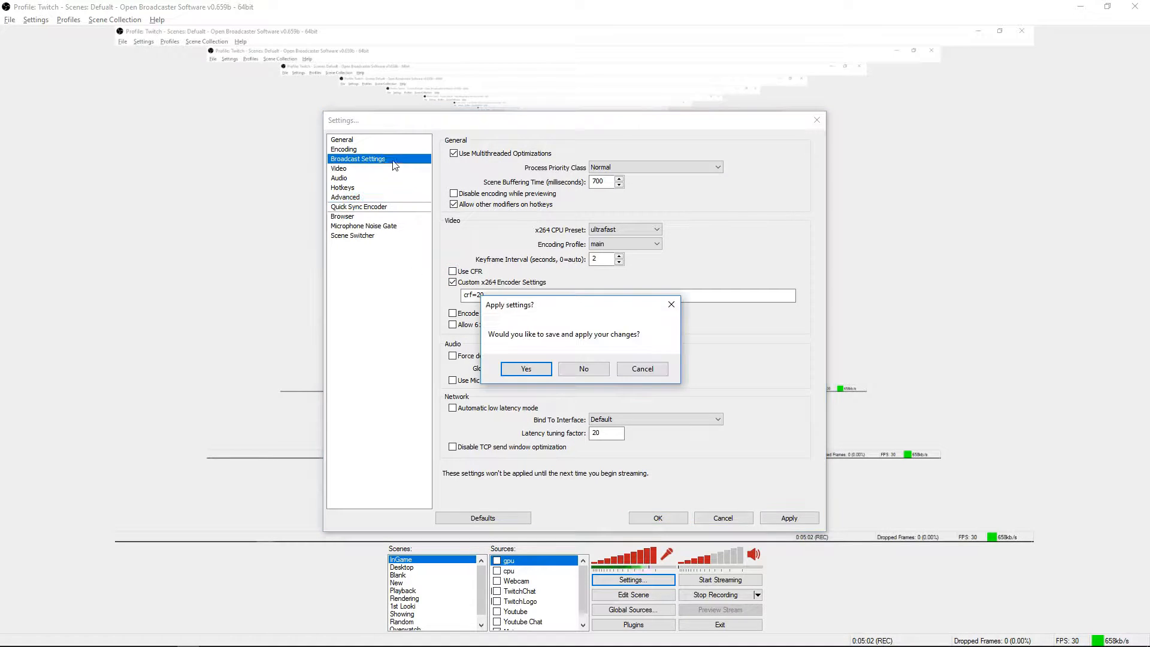
pyautogui.click(526, 369)
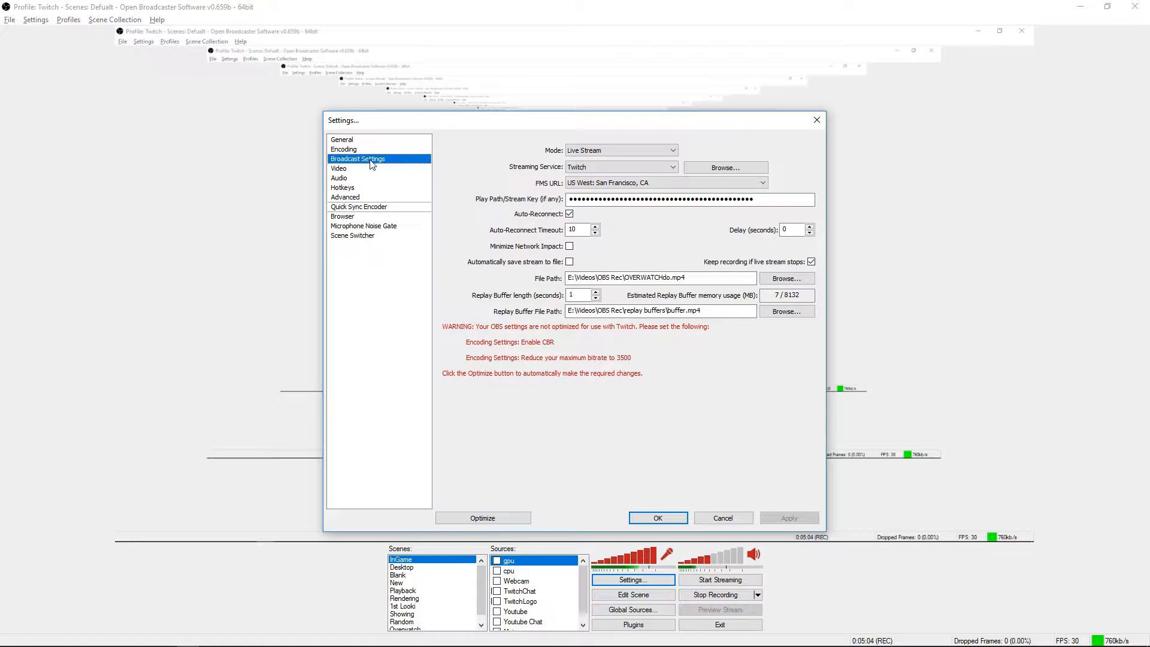
# Review the broadcast settings, including the recording file path, and the Max Bitrate in the encoding settings.
pyautogui.click(372, 150)
pyautogui.click(376, 159)
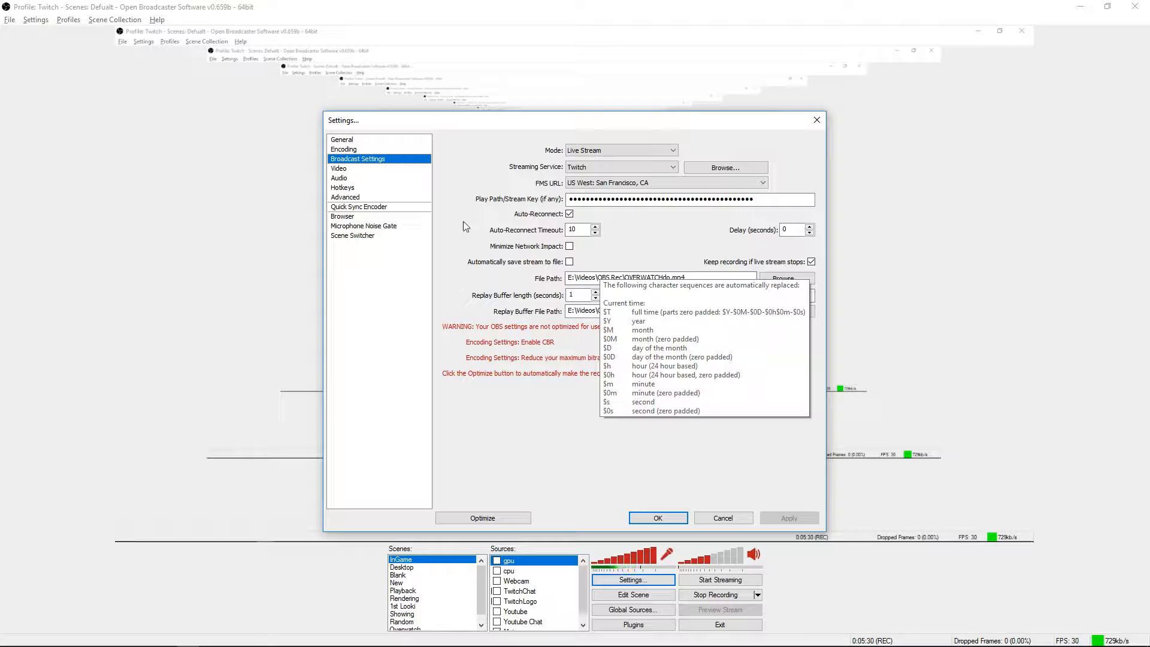
pyautogui.click(358, 149)
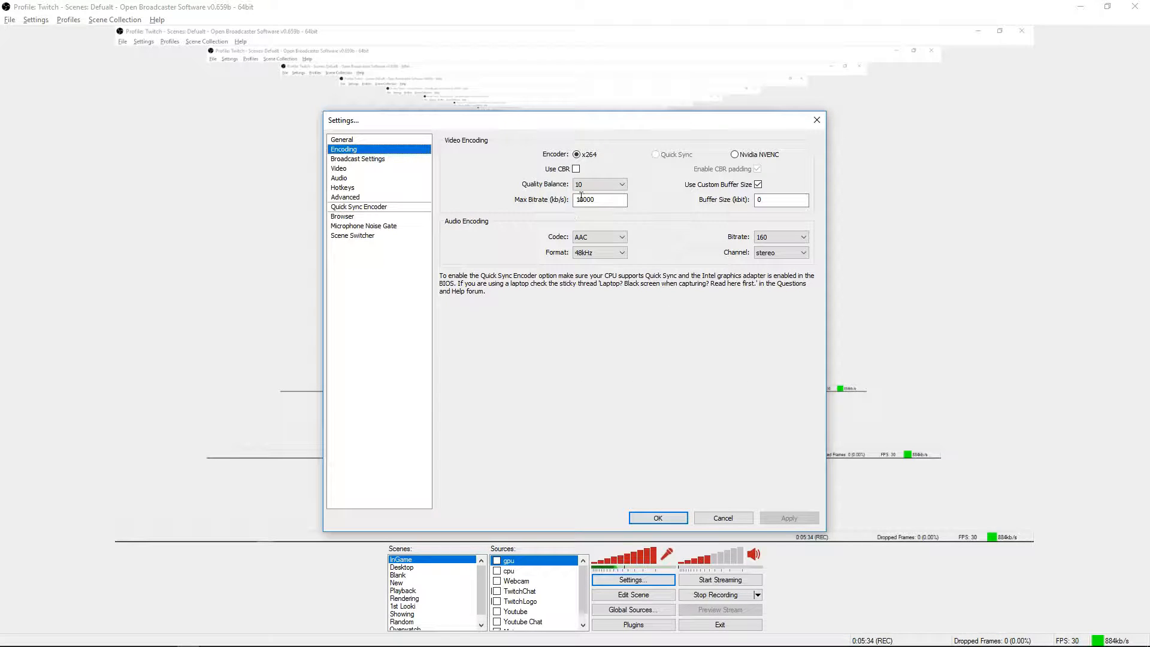
pyautogui.moveTo(599, 200); pyautogui.dragTo(566, 200)
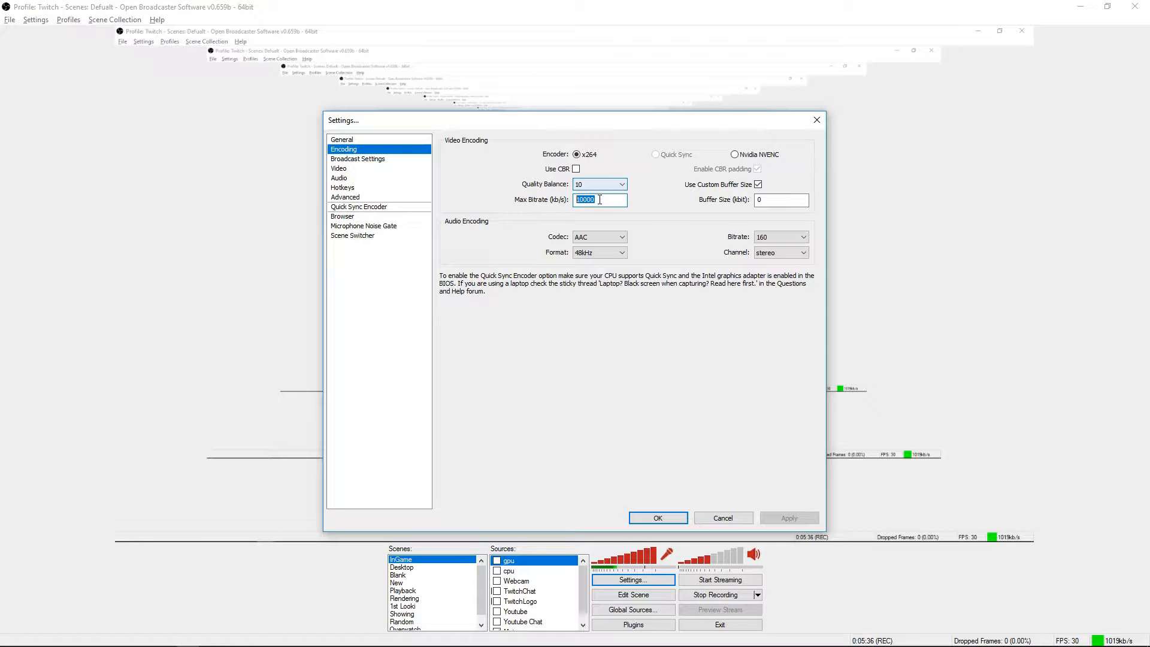
pyautogui.click(599, 199)
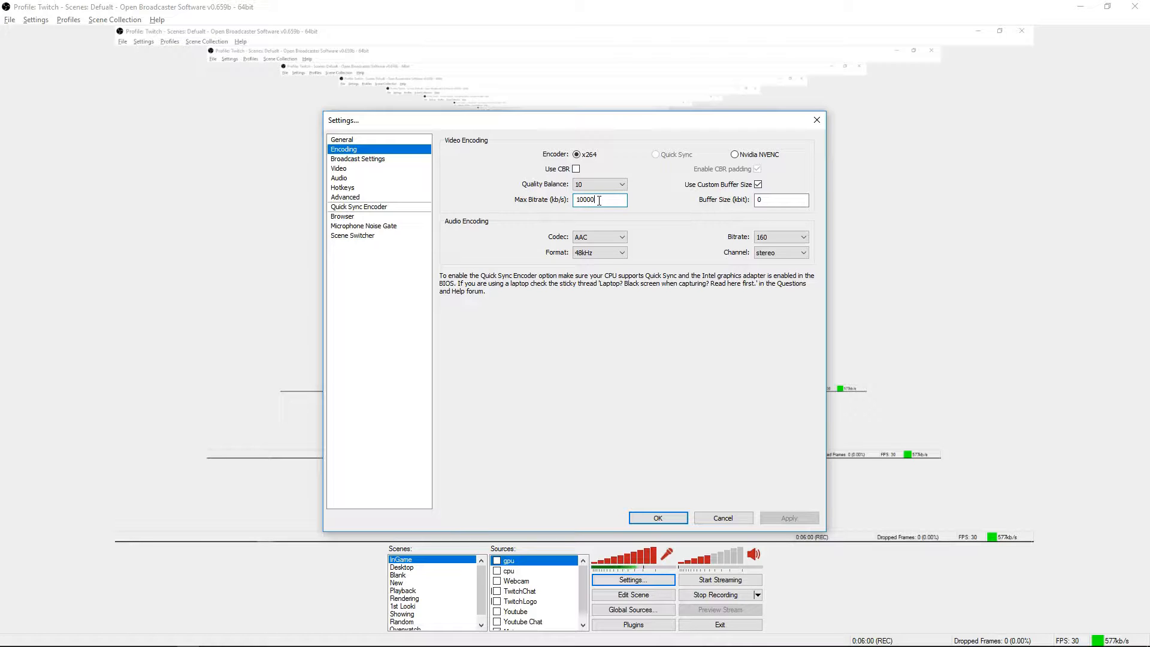
# Review the audio, hotkey, video, broadcast and encoding settings, and close the settings with the current values kept.
pyautogui.click(393, 178)
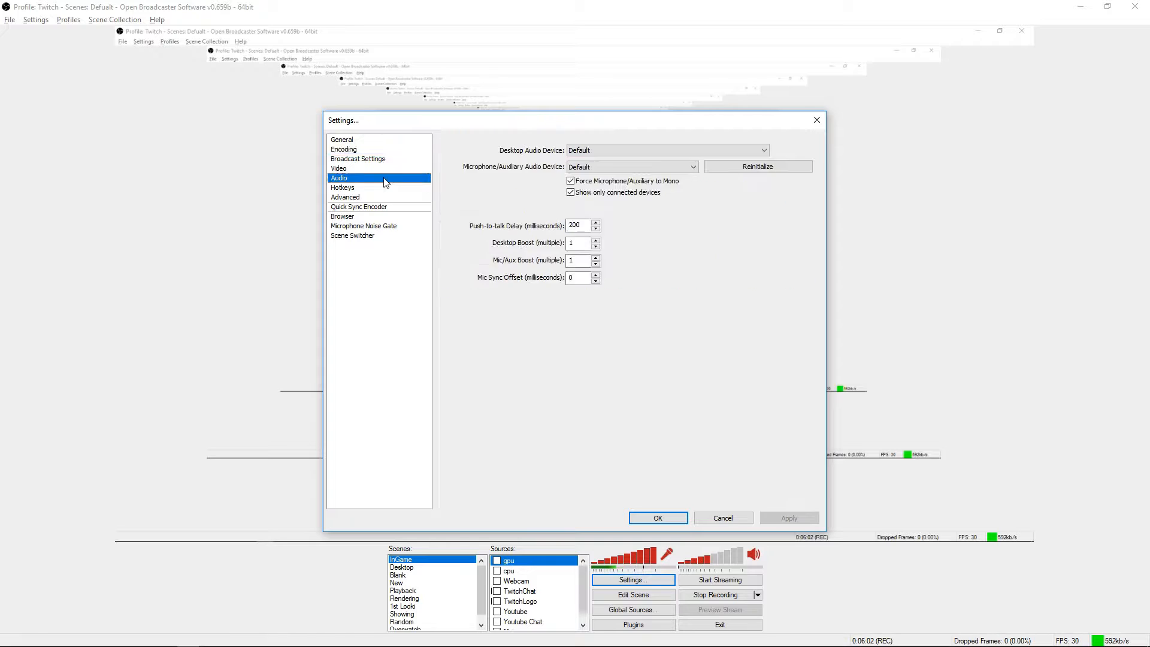
pyautogui.click(365, 187)
pyautogui.click(361, 168)
pyautogui.click(360, 149)
pyautogui.click(360, 159)
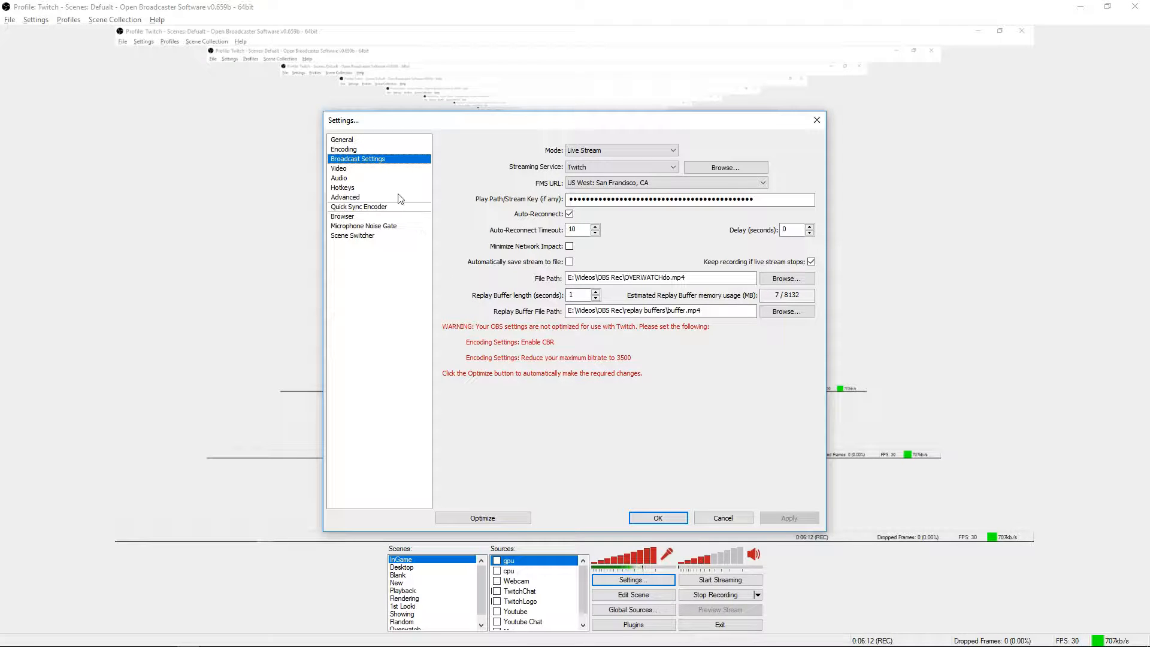
pyautogui.click(372, 150)
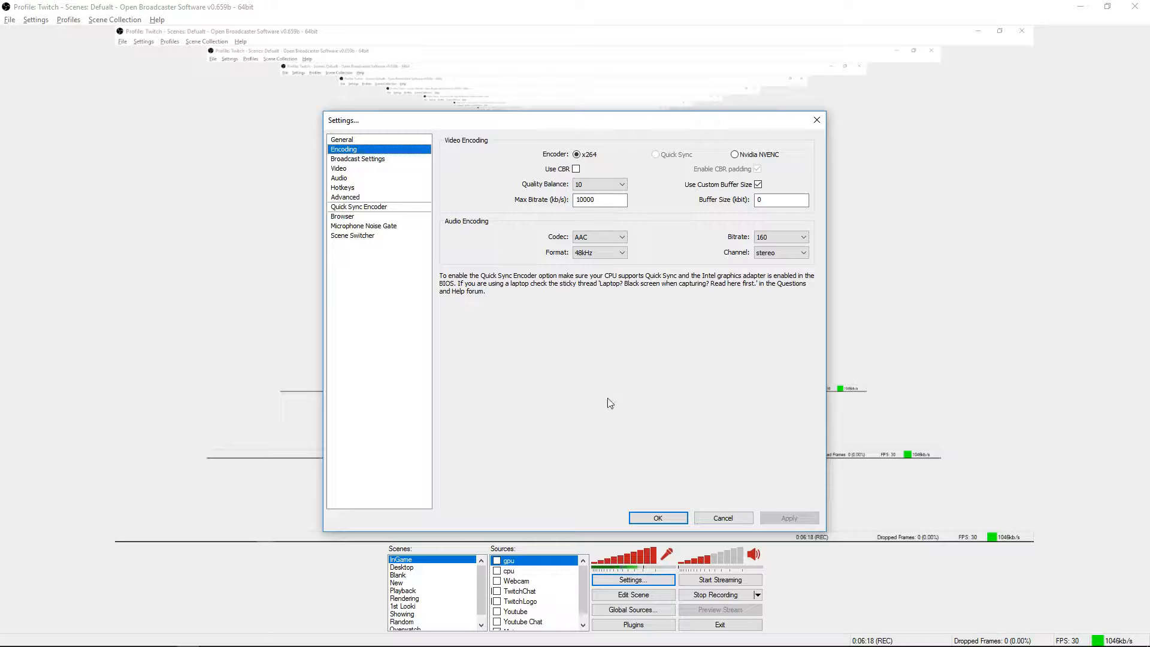
pyautogui.click(659, 518)
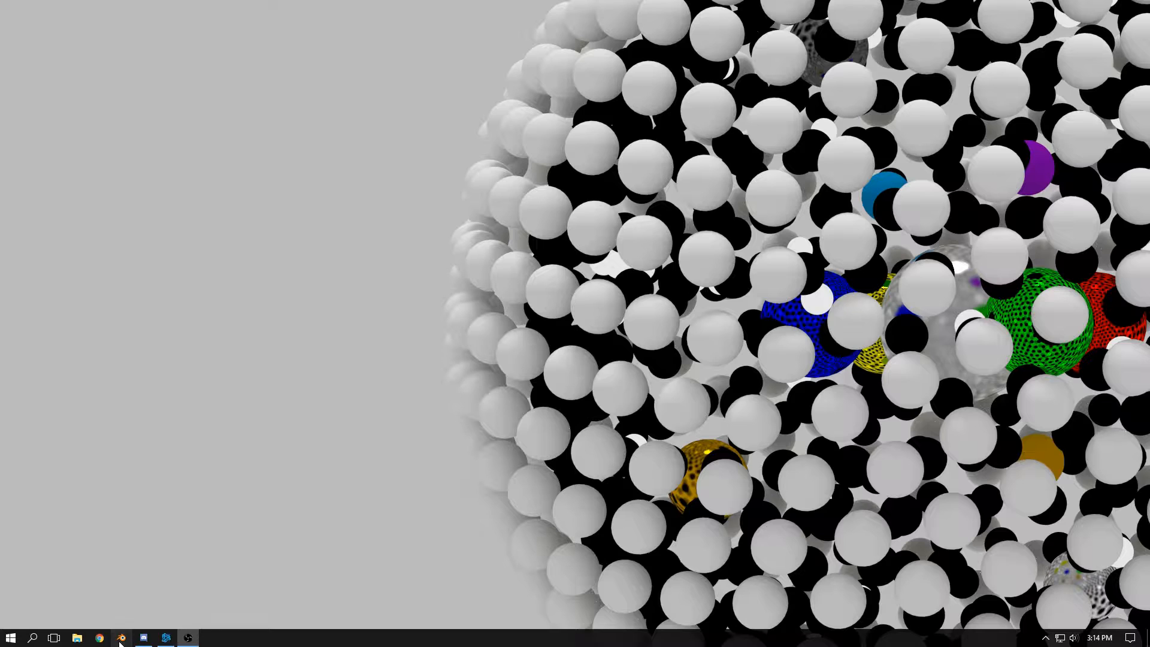
# Launch Blender and maximize its window.
pyautogui.click(120, 638)
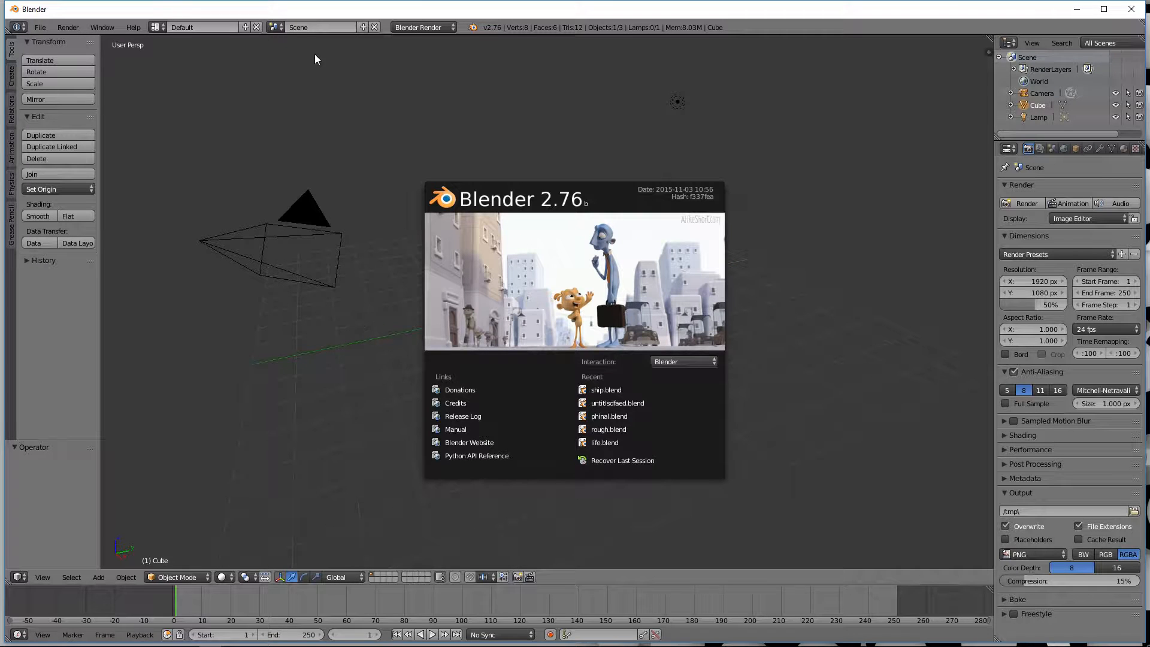
pyautogui.moveTo(322, 7)
pyautogui.mouseDown()
pyautogui.moveTo(322, 32)
pyautogui.moveTo(324, 0)
pyautogui.mouseUp()
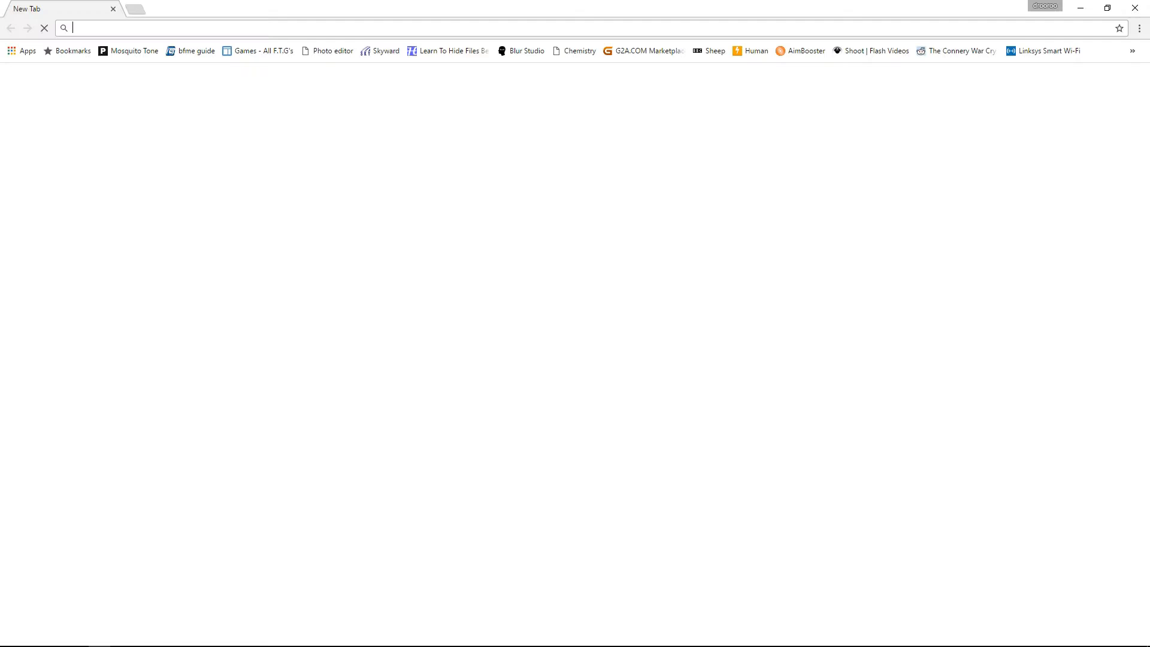
# In the web browser, go to blender.org and view its Blender download page.
pyautogui.write('blender.org')
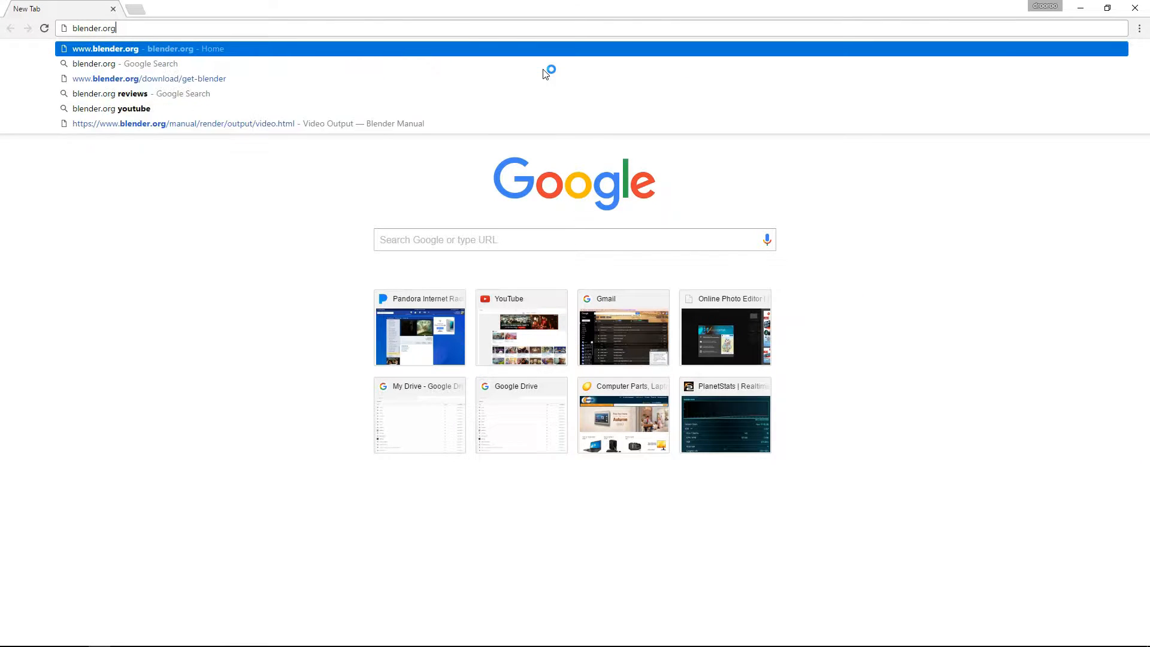
pyautogui.press('Return')
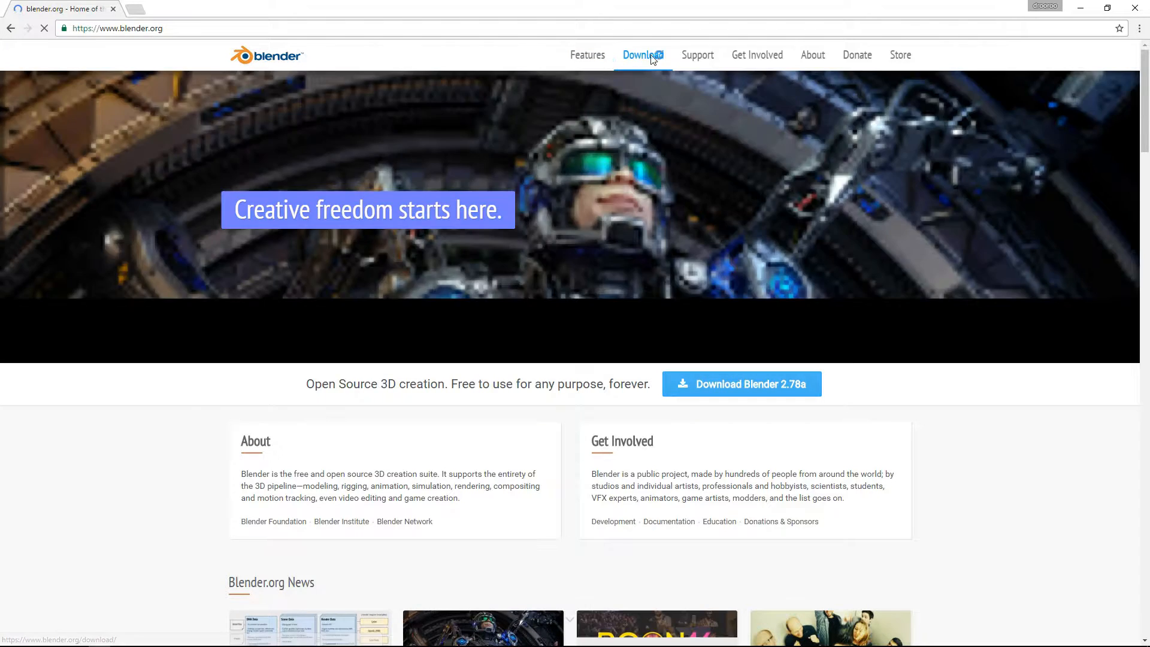
pyautogui.click(643, 55)
pyautogui.scroll(-1, 269, 273)
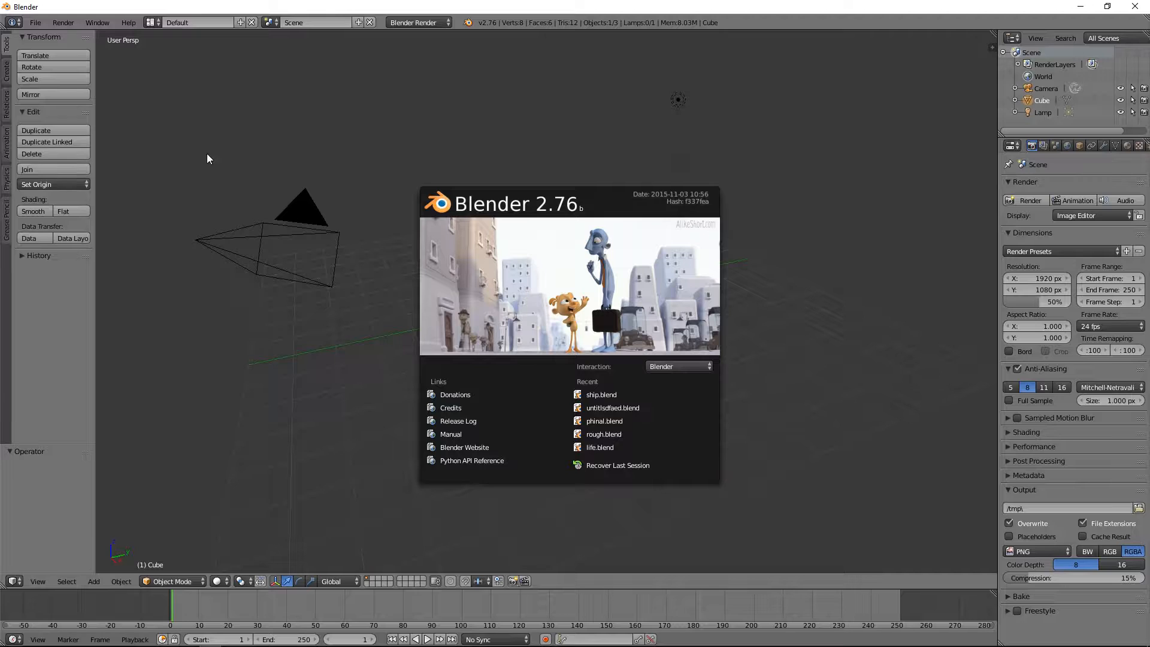
# Back in Blender, dismiss the splash screen and switch the screen layout to Video Editing.
pyautogui.click(213, 116)
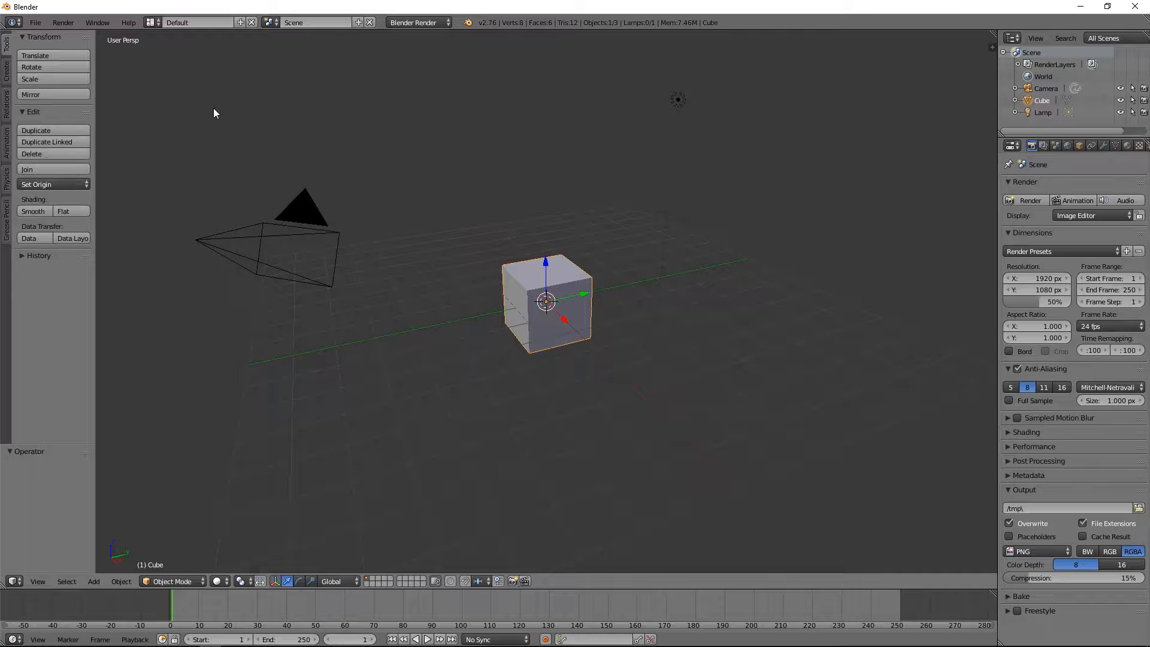
pyautogui.moveTo(673, 275); pyautogui.dragTo(726, 225, button='middle')
pyautogui.click(152, 23)
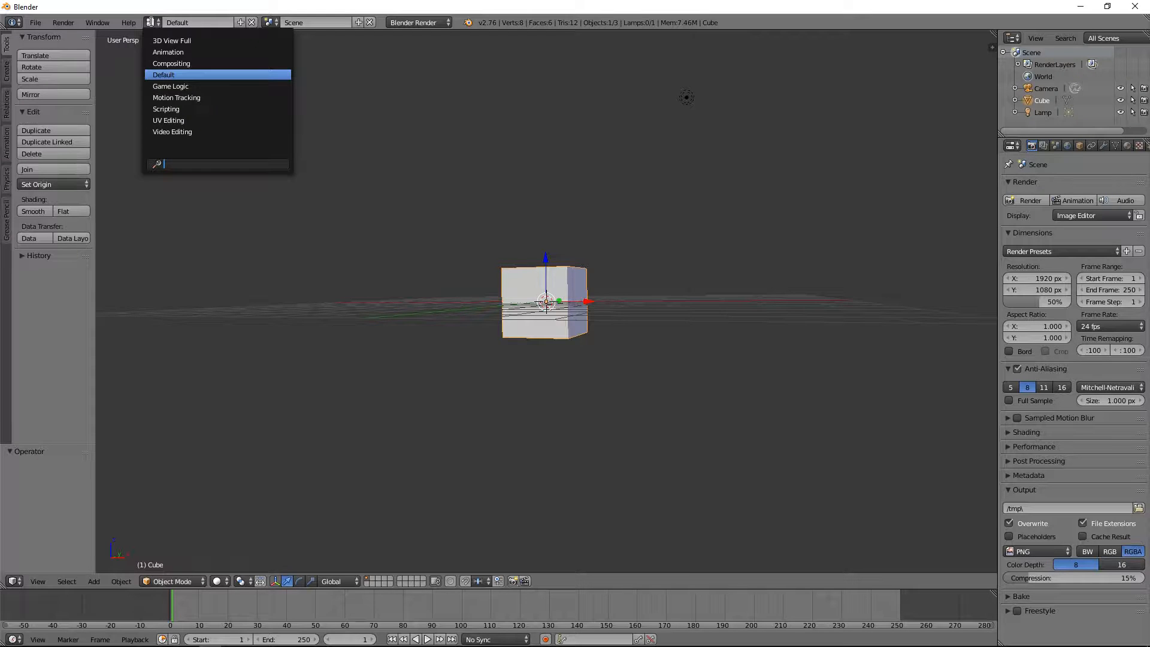
pyautogui.click(152, 22)
pyautogui.click(152, 22)
pyautogui.click(177, 131)
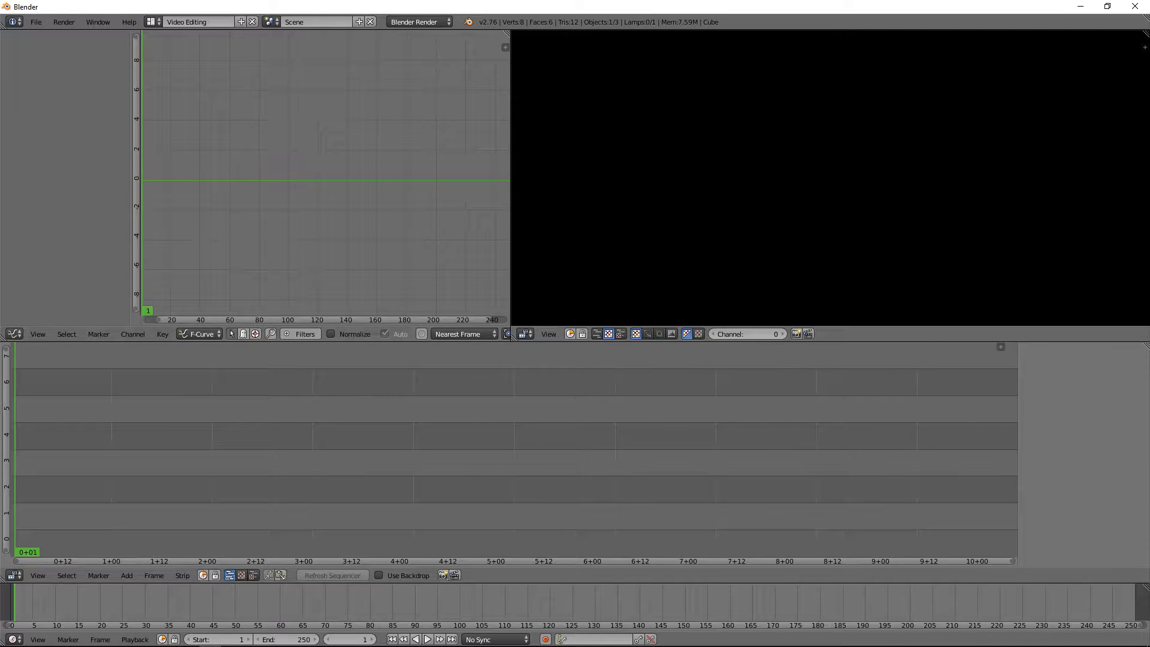
# Split the graph editor area vertically in two and change its outer part to the Properties editor.
pyautogui.moveTo(3, 339); pyautogui.dragTo(274, 312)
pyautogui.click(12, 334)
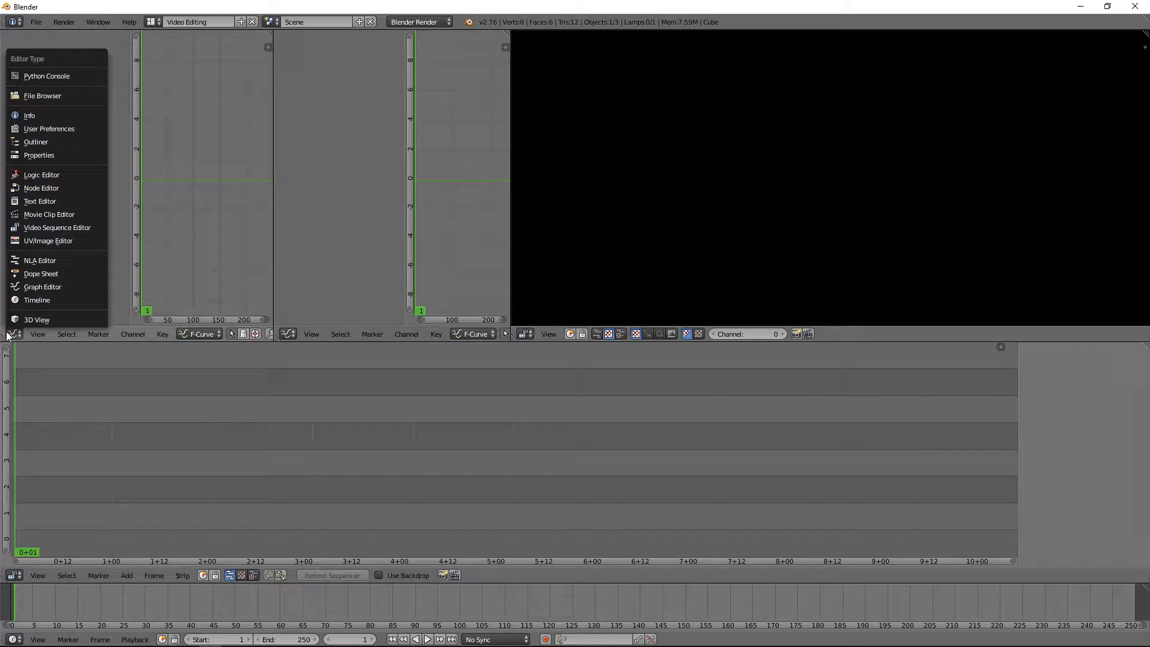
pyautogui.click(51, 155)
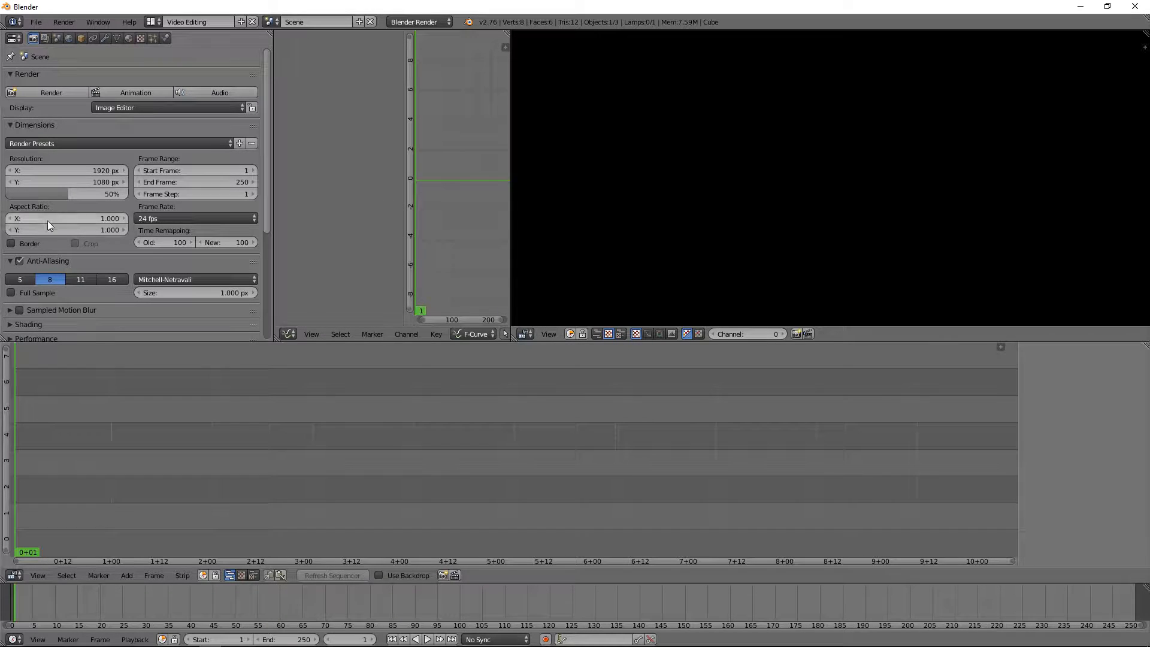
# Turn off render anti-aliasing, collapse its settings, and set the output file format to H.264.
pyautogui.click(20, 262)
pyautogui.click(10, 261)
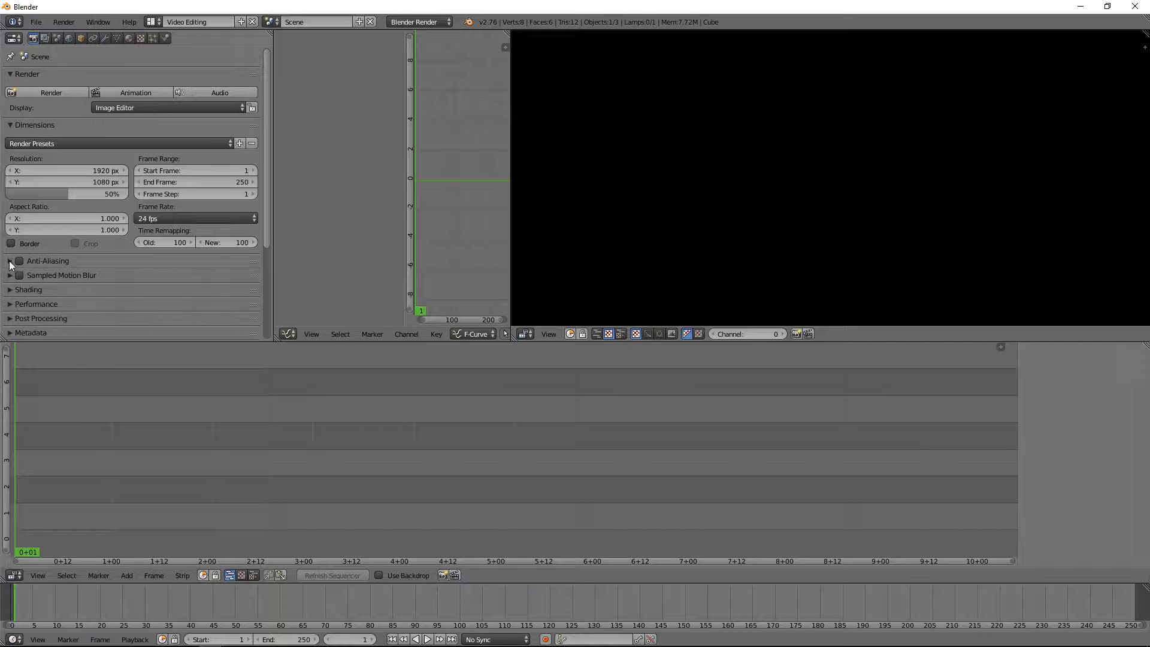
pyautogui.scroll(-6, 85, 239)
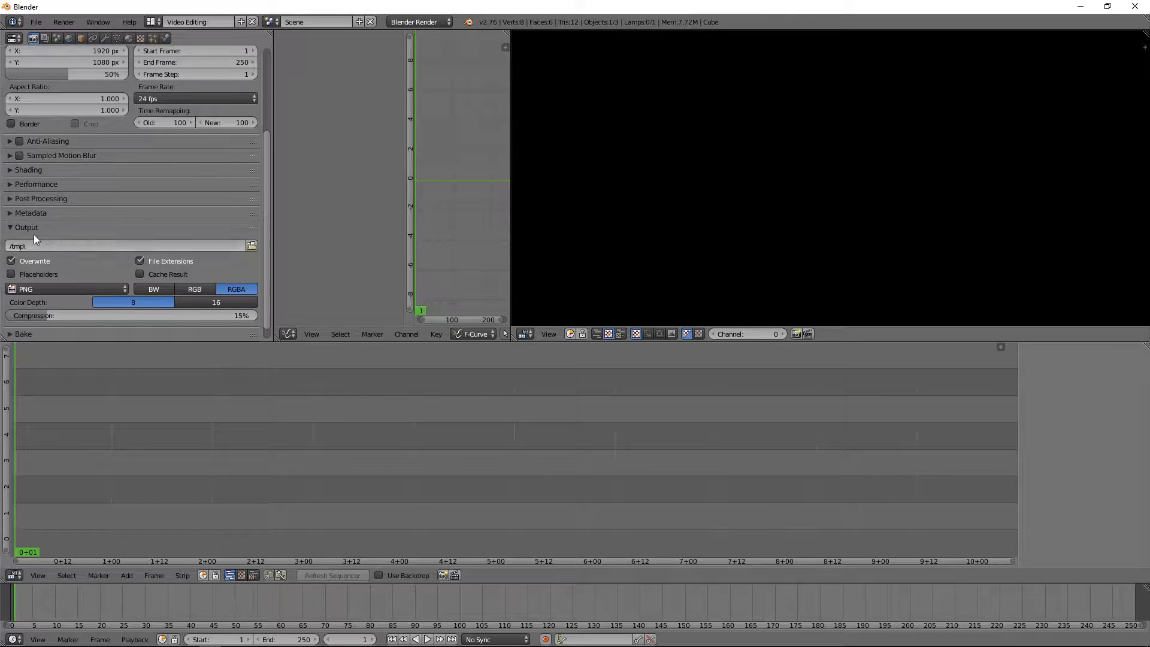
pyautogui.click(36, 274)
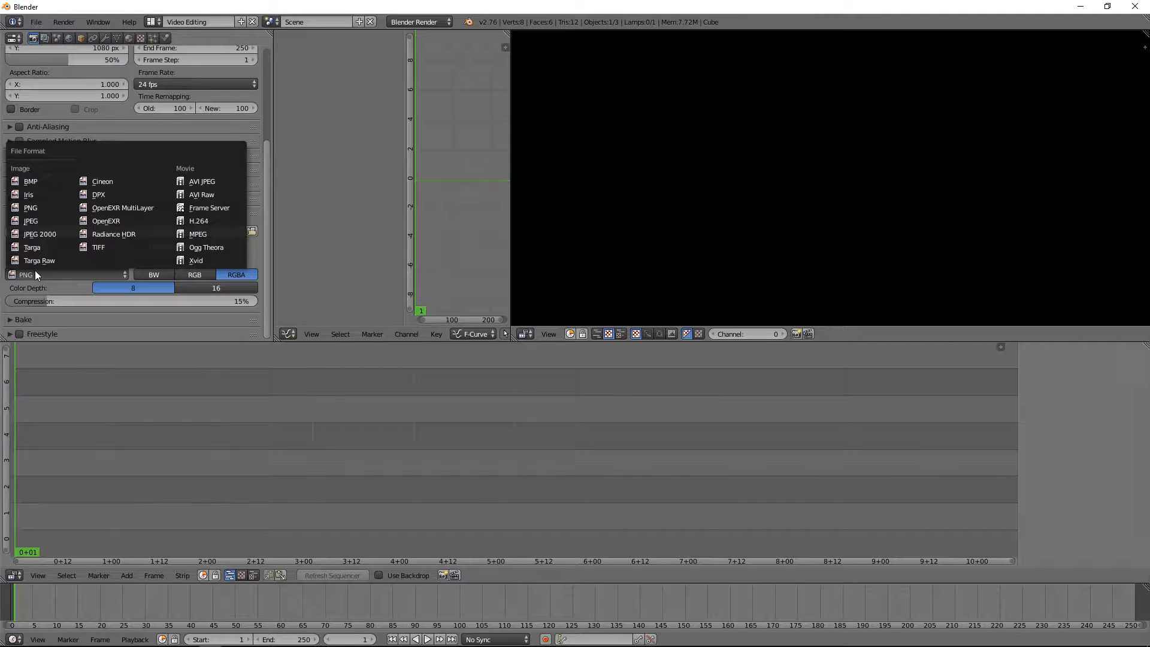
pyautogui.click(233, 222)
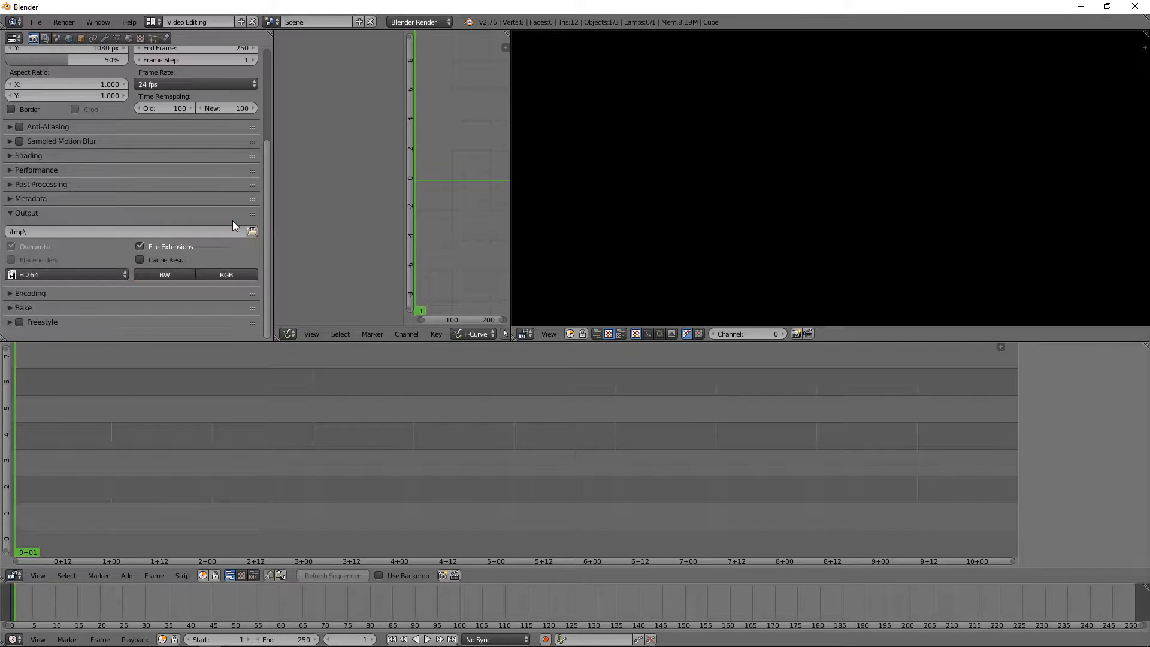
# Expand the encoding settings and set the video bitrate to 10000.
pyautogui.click(71, 294)
pyautogui.scroll(-2, 217, 206)
pyautogui.scroll(-4, 209, 206)
pyautogui.click(89, 213)
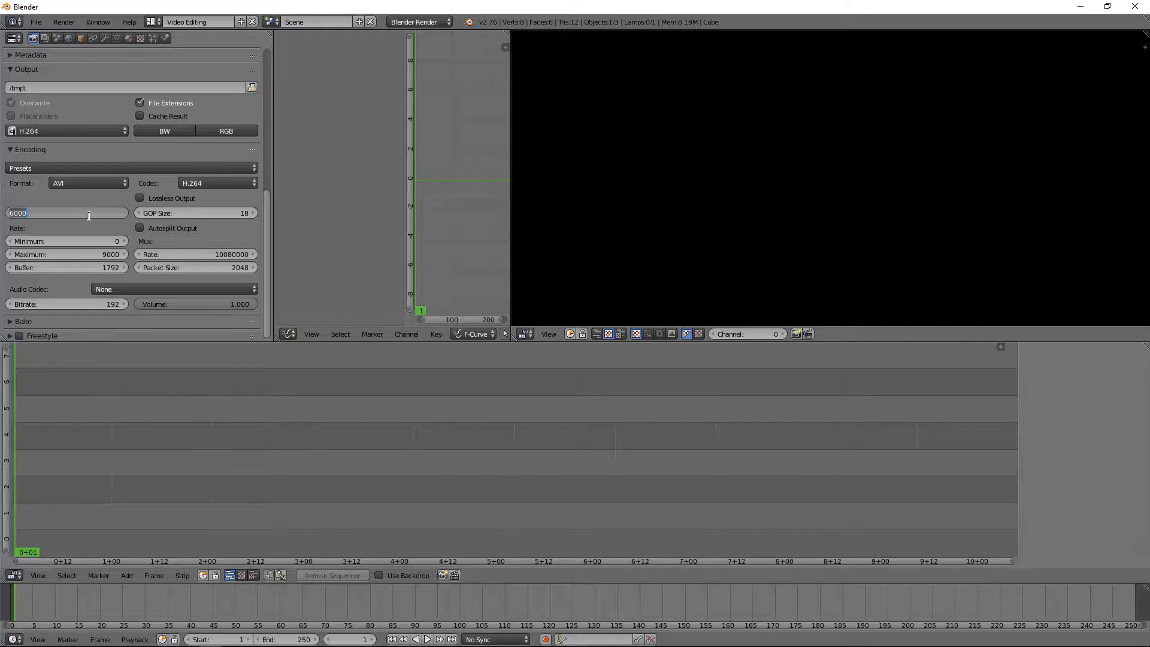
pyautogui.write('11')
pyautogui.write('00')
pyautogui.press('Return')
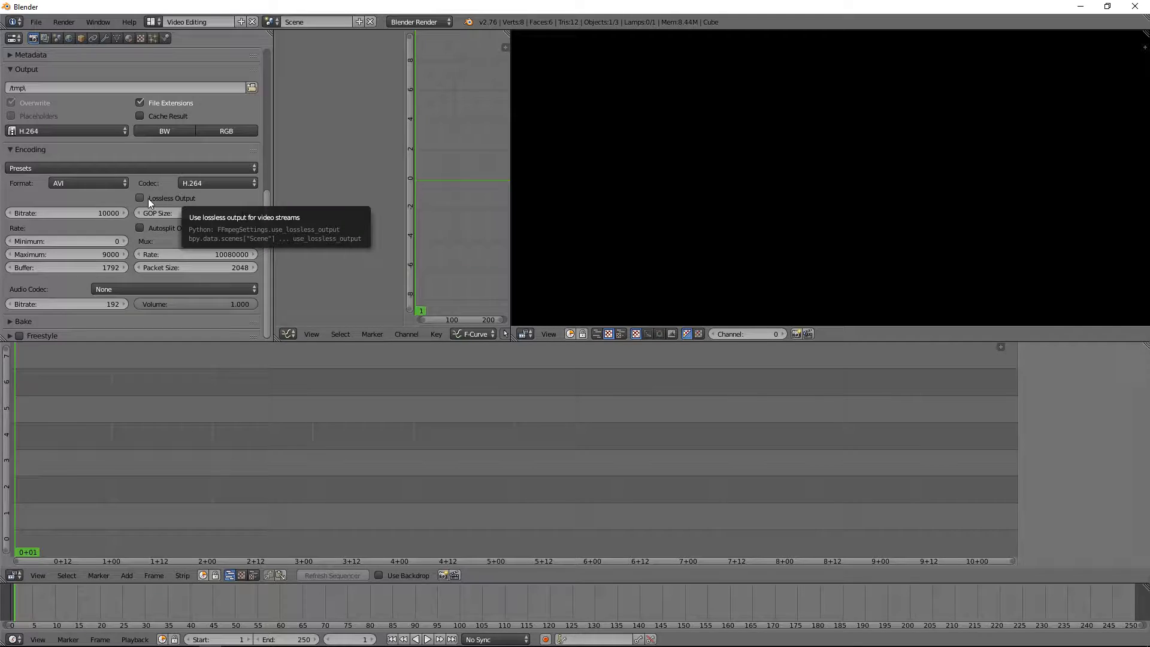
# Keep AVI as the encoding format, choose H.264 as the video codec, and set the audio codec to AAC.
pyautogui.click(109, 183)
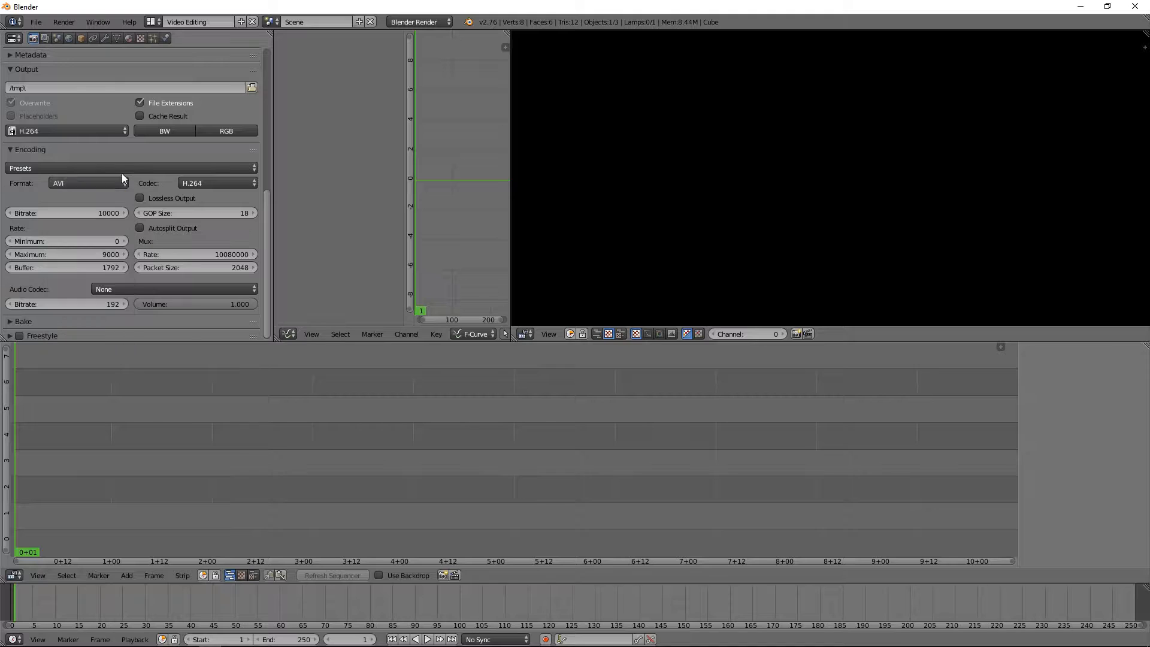
pyautogui.click(214, 183)
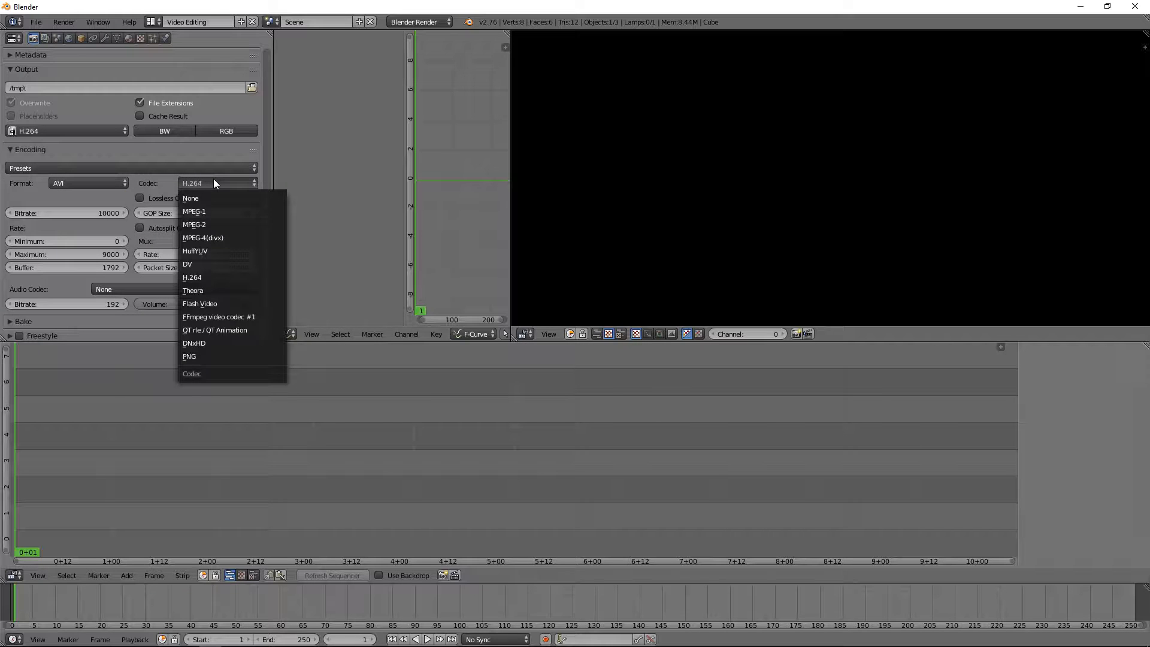
pyautogui.click(208, 278)
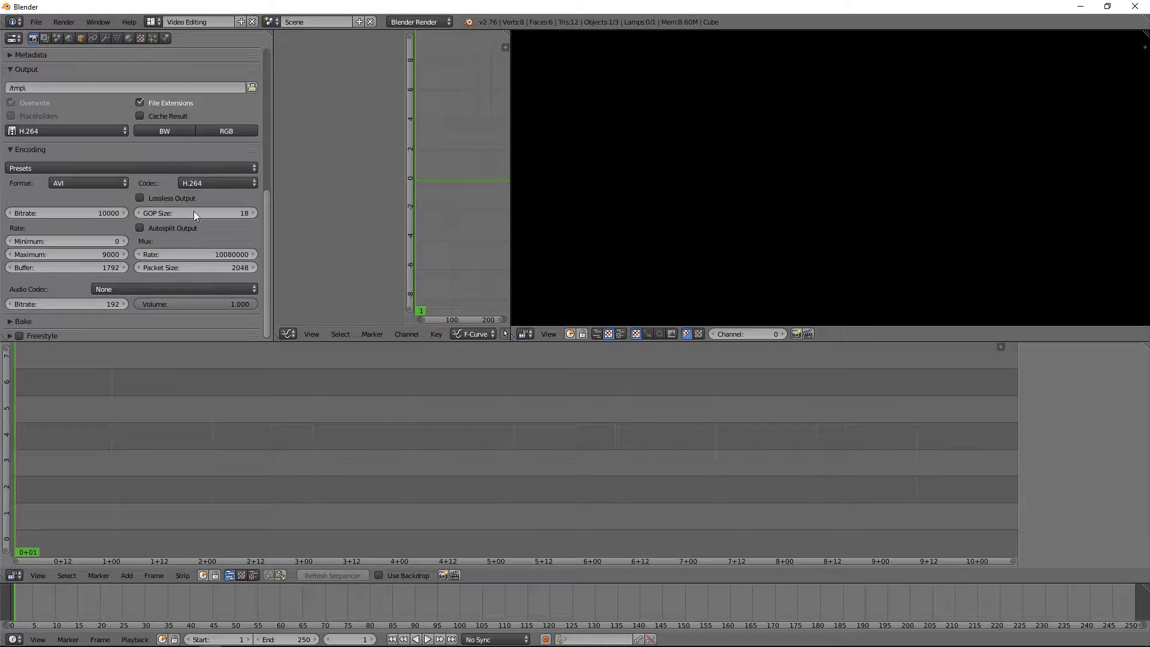
pyautogui.scroll(-1, 156, 179)
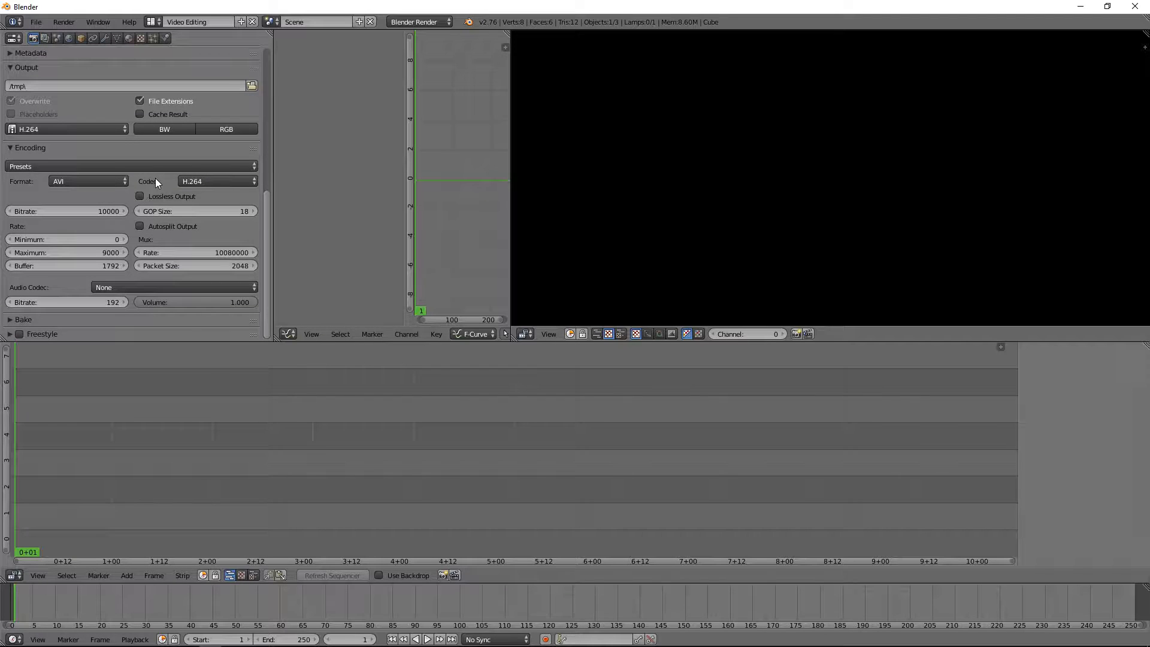
pyautogui.click(119, 287)
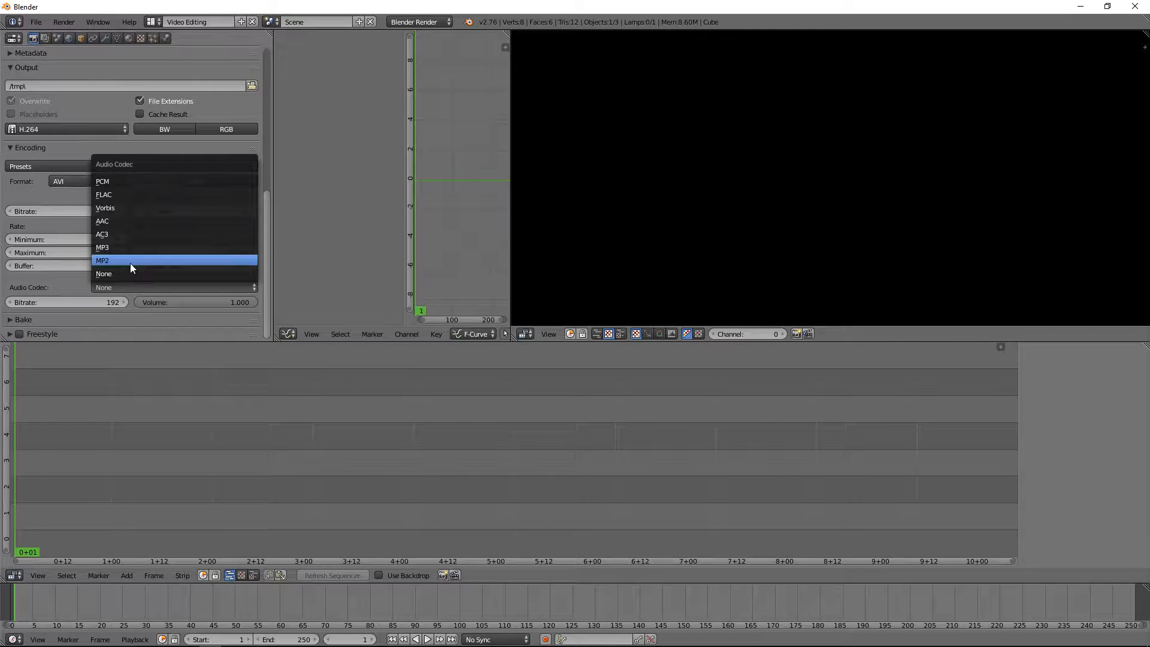
pyautogui.click(132, 222)
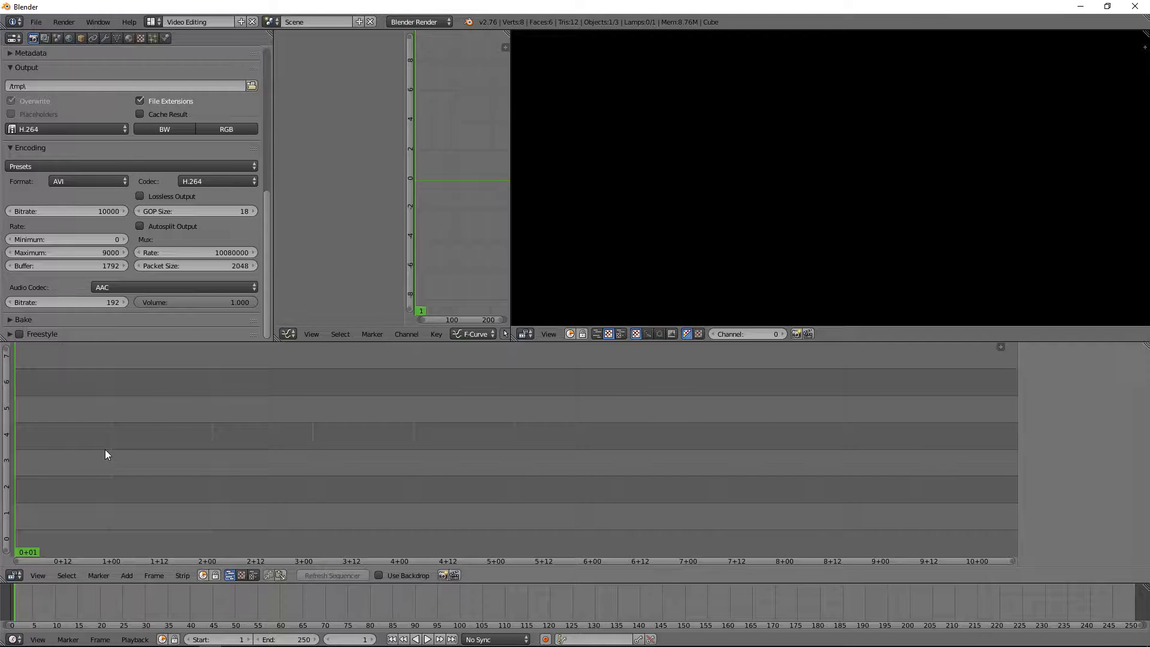
# Add the movie OVERWATCHdo (01).mp4 from the bookmarked OBS Rec folder to the video sequencer.
pyautogui.hotkey('shift', 'a')
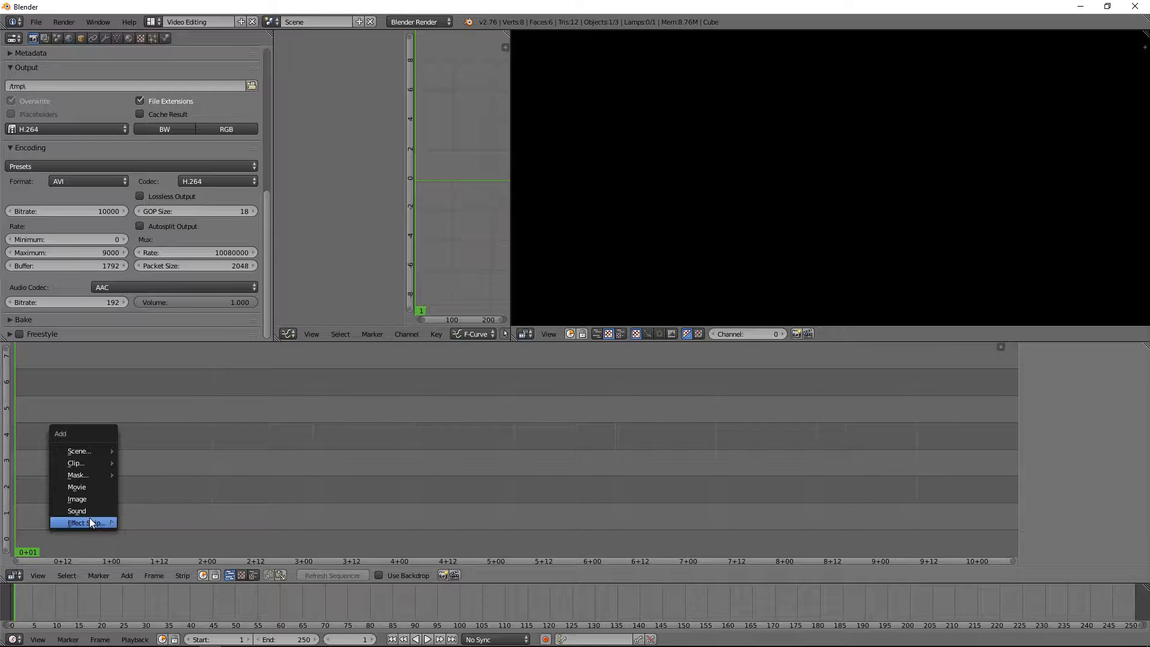
pyautogui.moveTo(88, 523)
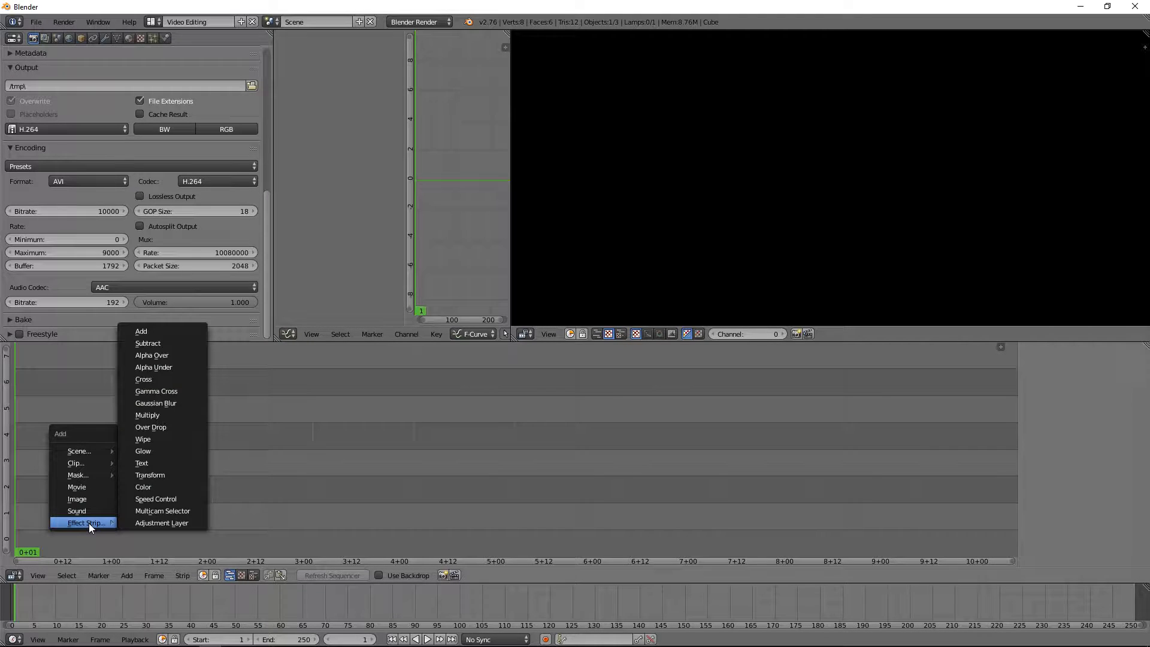
pyautogui.click(102, 486)
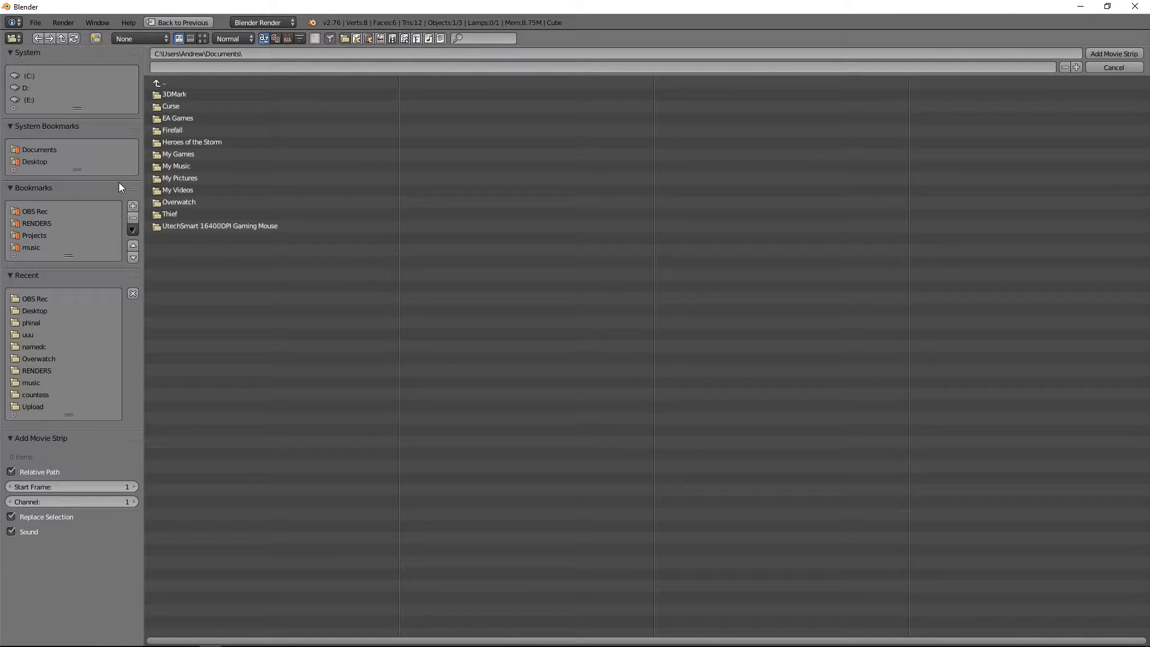
pyautogui.click(35, 212)
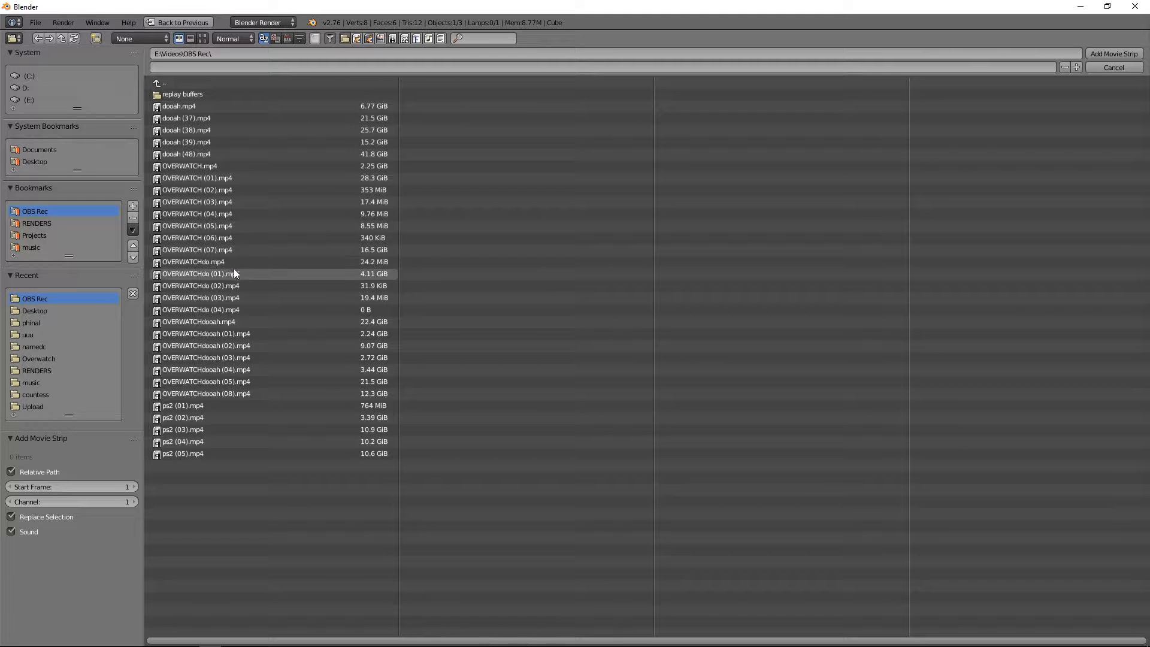
pyautogui.doubleClick(249, 275)
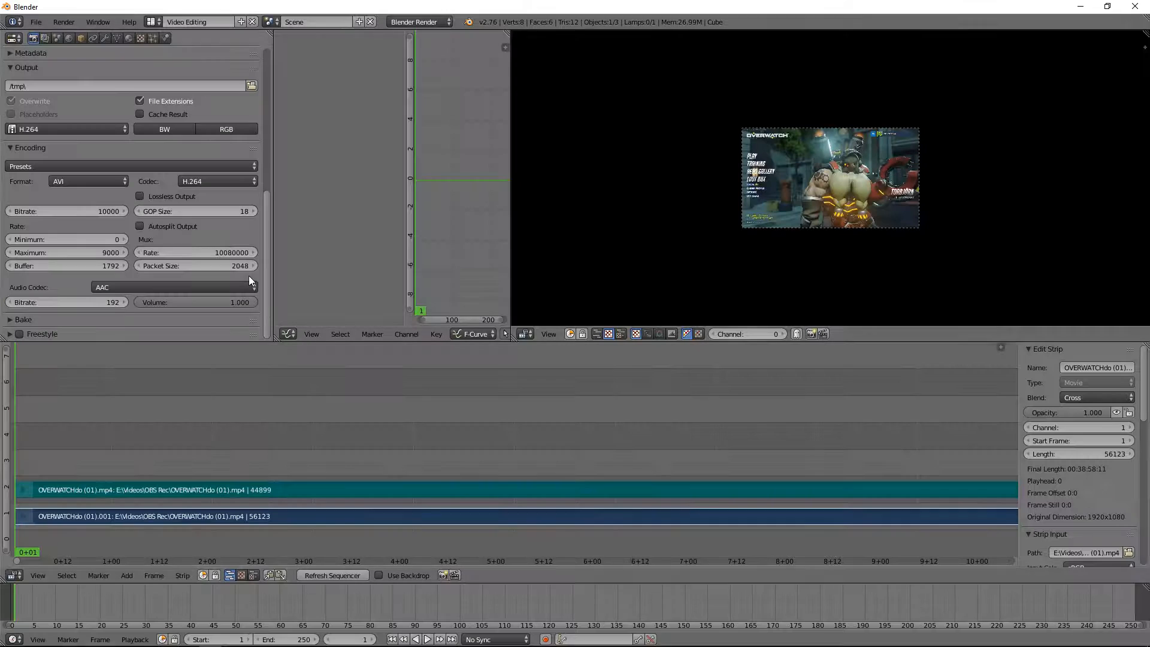
# Scrub the playhead through the start of the added movie strip, stopping at frame 147.
pyautogui.moveTo(814, 438); pyautogui.dragTo(1005, 430)
pyautogui.scroll(-5, 725, 440)
pyautogui.scroll(-9, 695, 444)
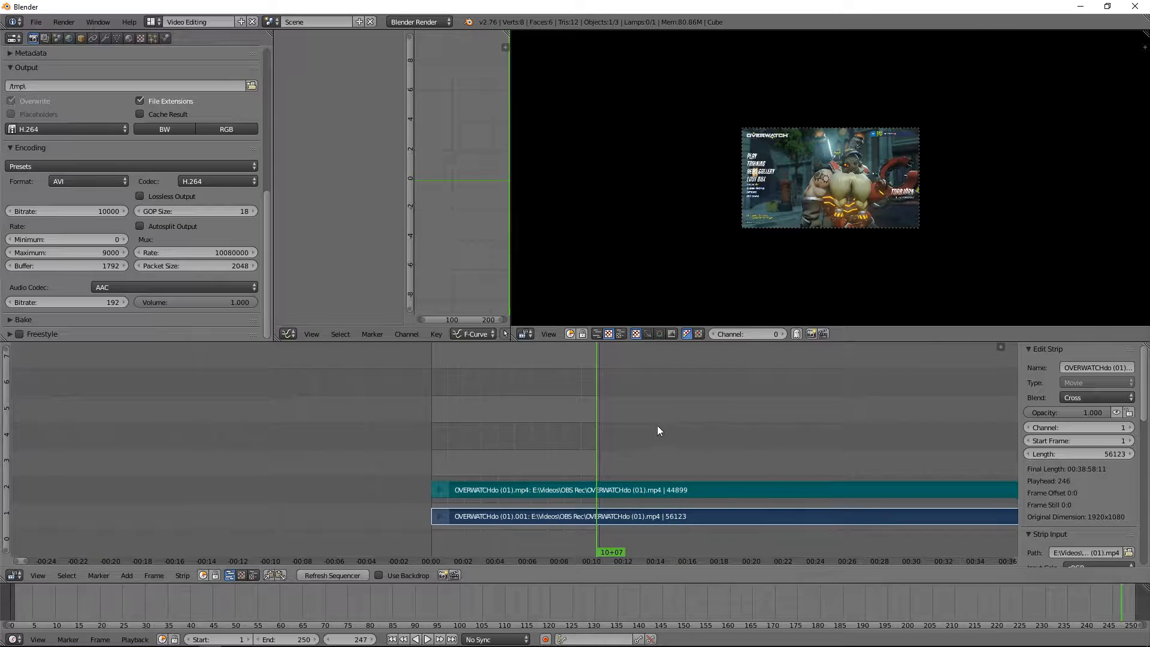
pyautogui.scroll(5, 649, 424)
pyautogui.moveTo(644, 422); pyautogui.dragTo(535, 410)
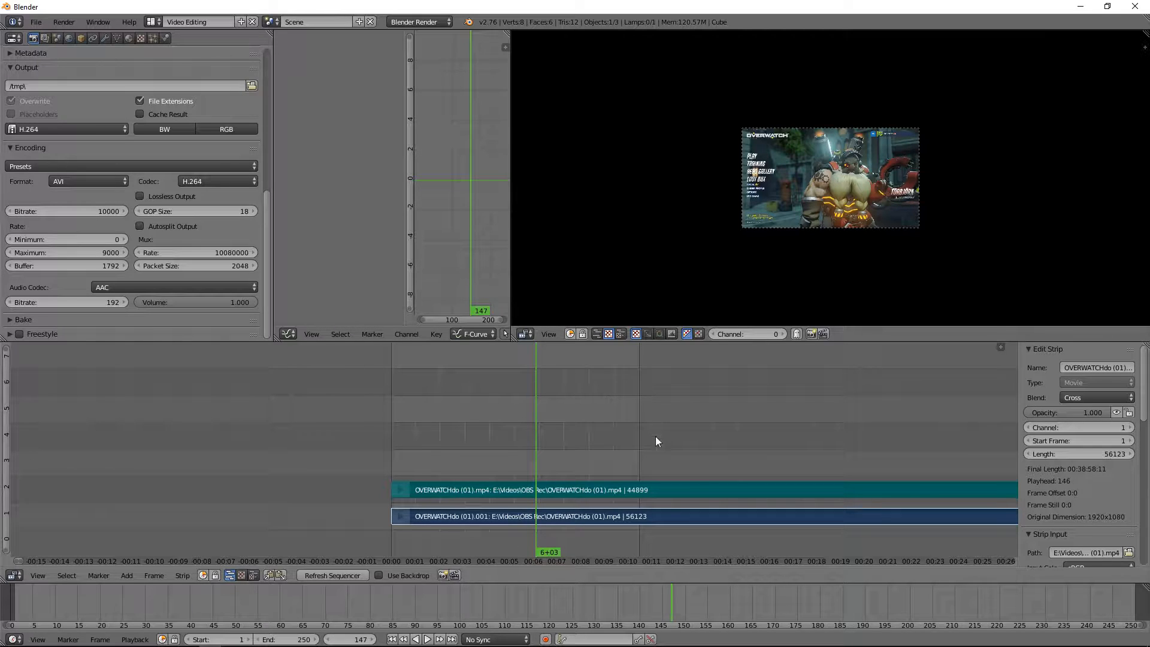
# Set the end frame of the timeline to 4450.
pyautogui.moveTo(286, 638); pyautogui.dragTo(335, 639)
pyautogui.click(300, 639)
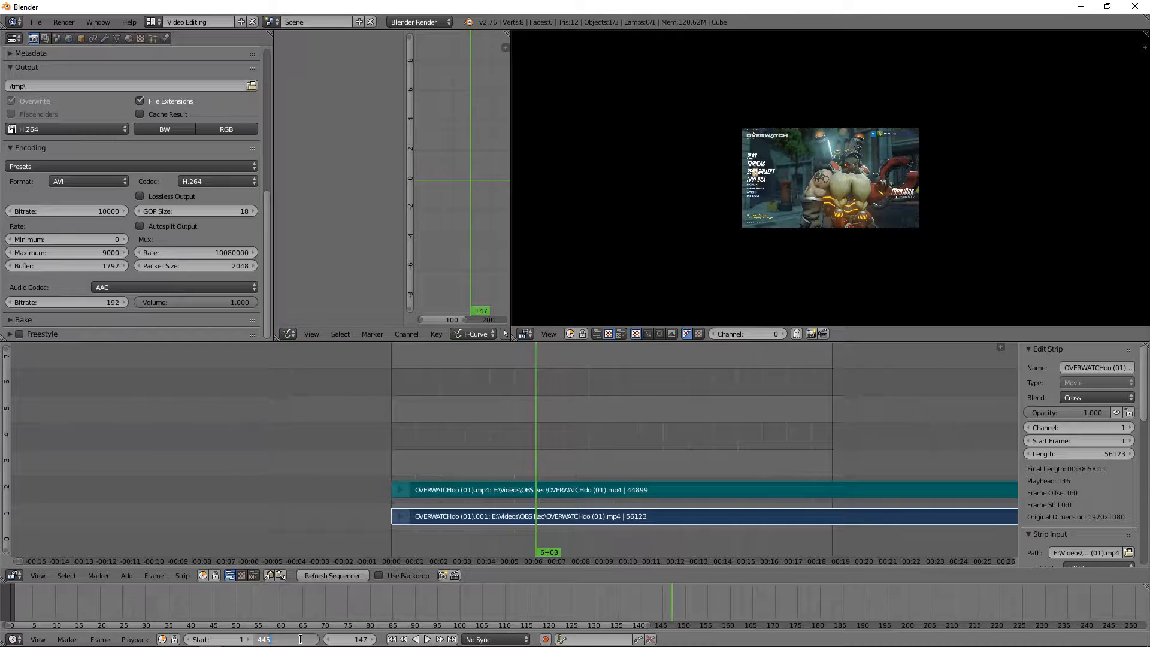
pyautogui.write('4450')
pyautogui.press('Return')
pyautogui.scroll(-10, 652, 461)
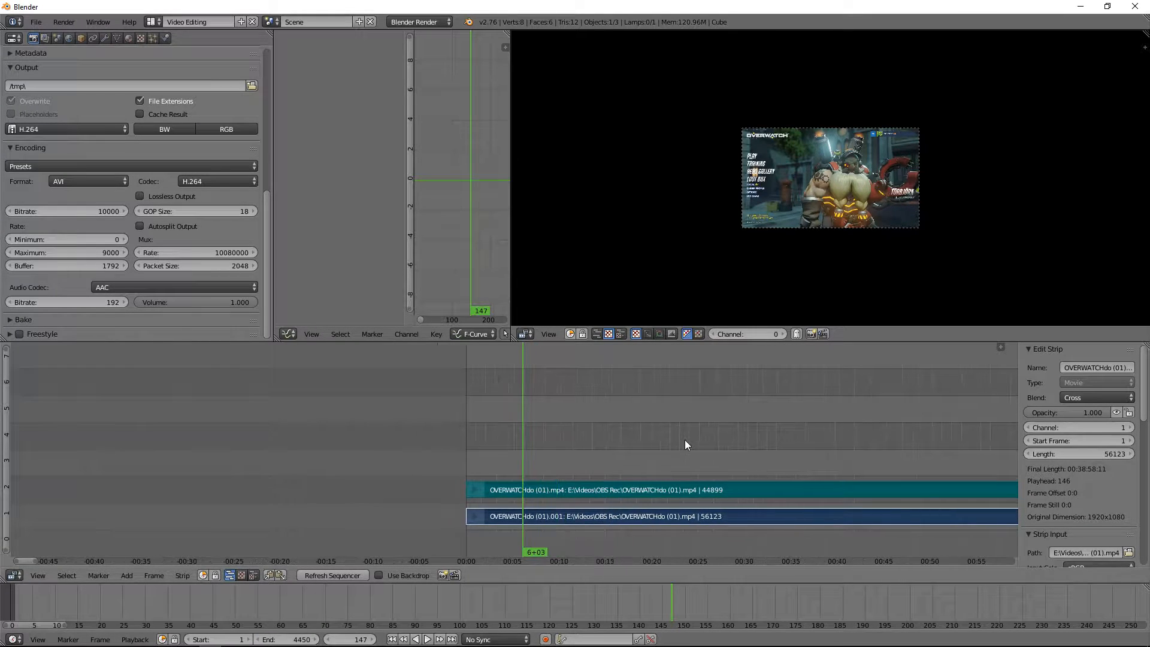
# Compare the full lengths of the Overwatch sound and movie strips in the sequencer.
pyautogui.scroll(-8, 688, 432)
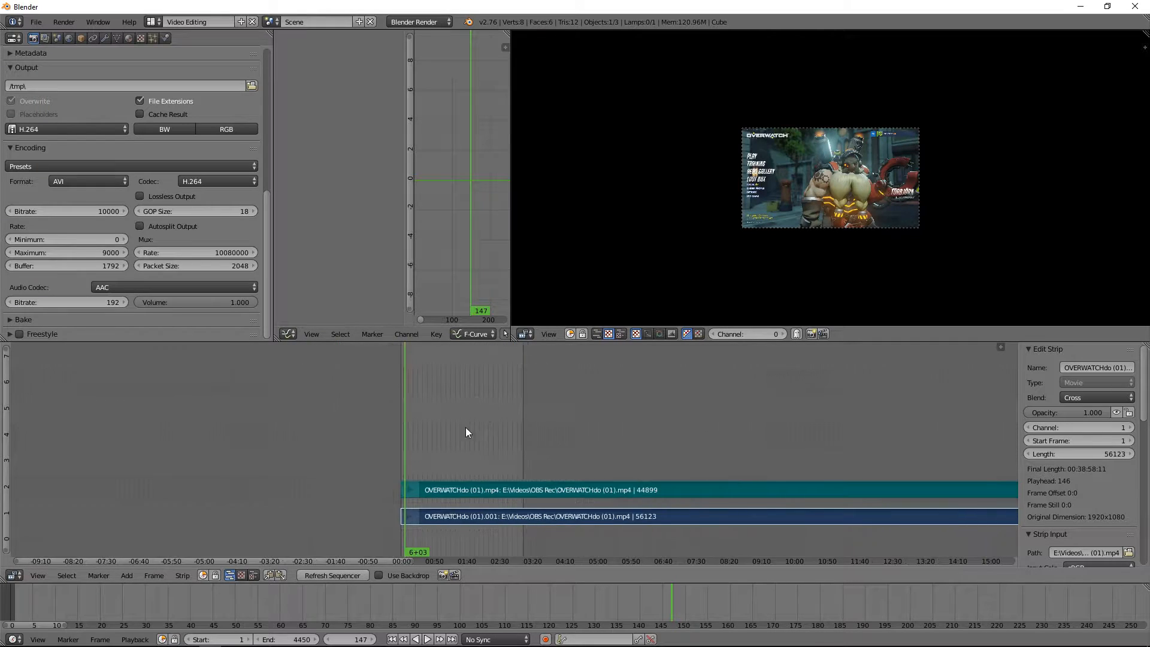
pyautogui.scroll(-3, 610, 403)
pyautogui.scroll(-3, 611, 404)
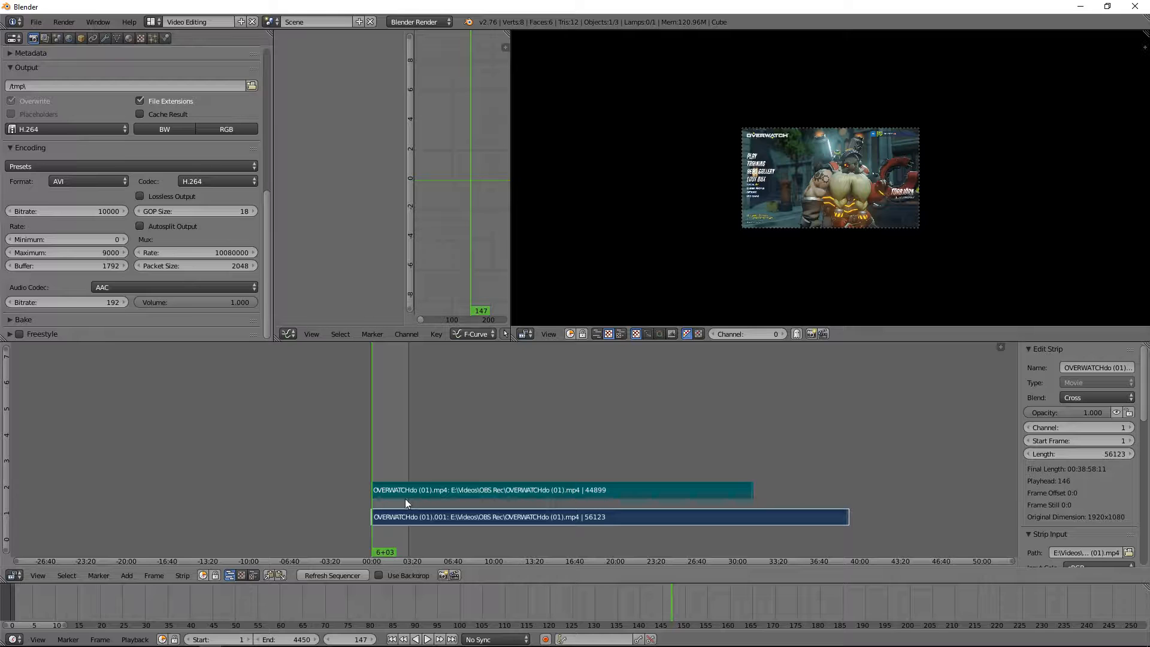
pyautogui.scroll(7, 400, 557)
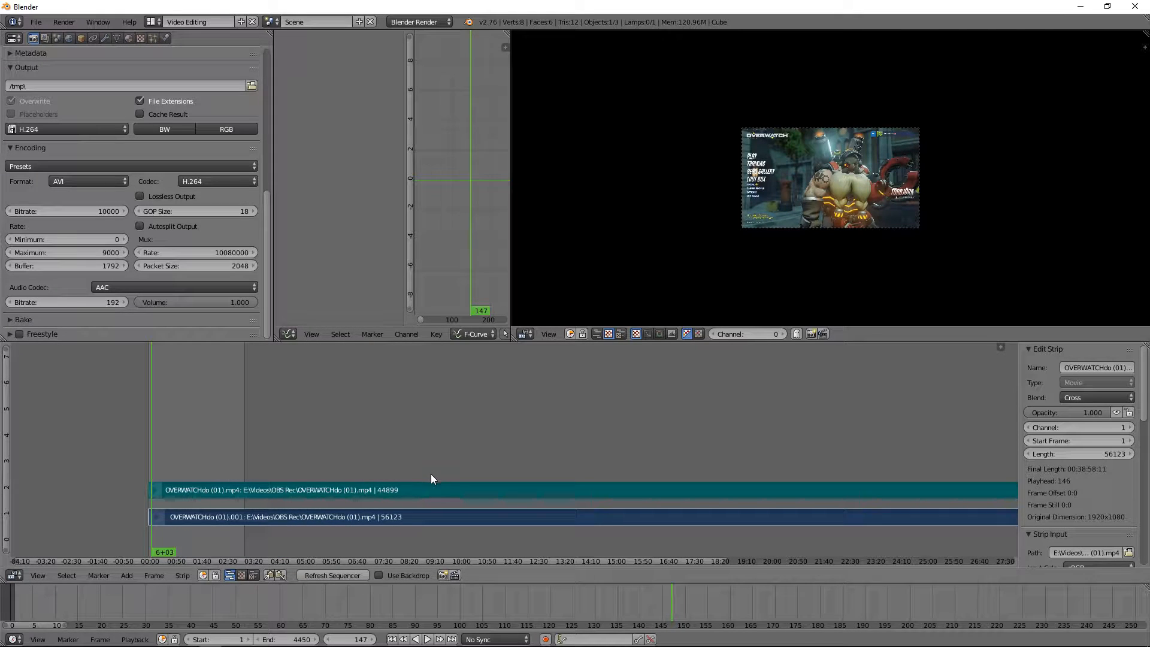
pyautogui.hotkey('ctrl', 't')
pyautogui.hotkey('ctrl', 't')
# Set the scene's render frame rate to 30 fps.
pyautogui.scroll(8, 168, 263)
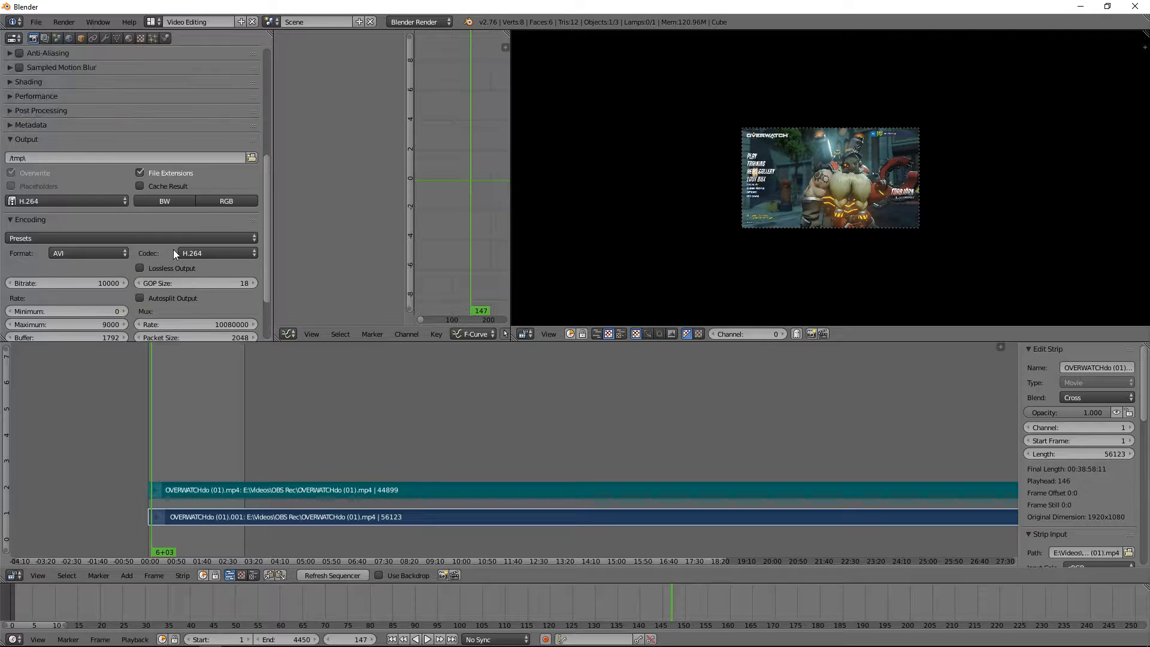
pyautogui.scroll(1, 173, 249)
pyautogui.scroll(3, 439, 464)
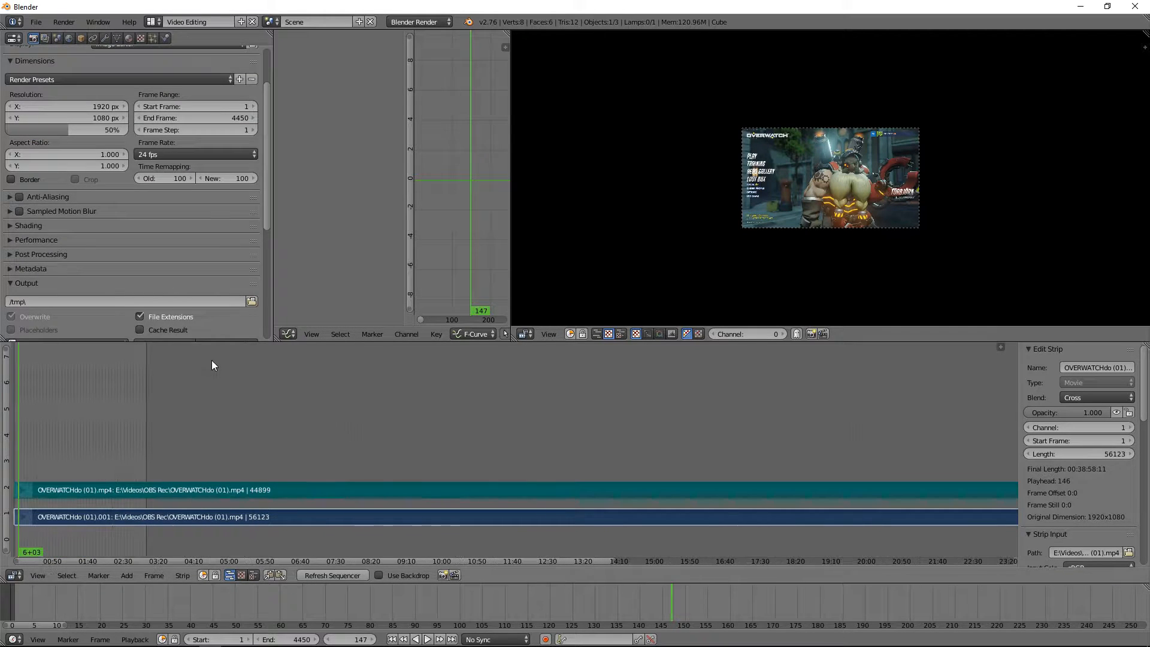
pyautogui.click(182, 154)
pyautogui.click(181, 155)
pyautogui.scroll(-4, 152, 239)
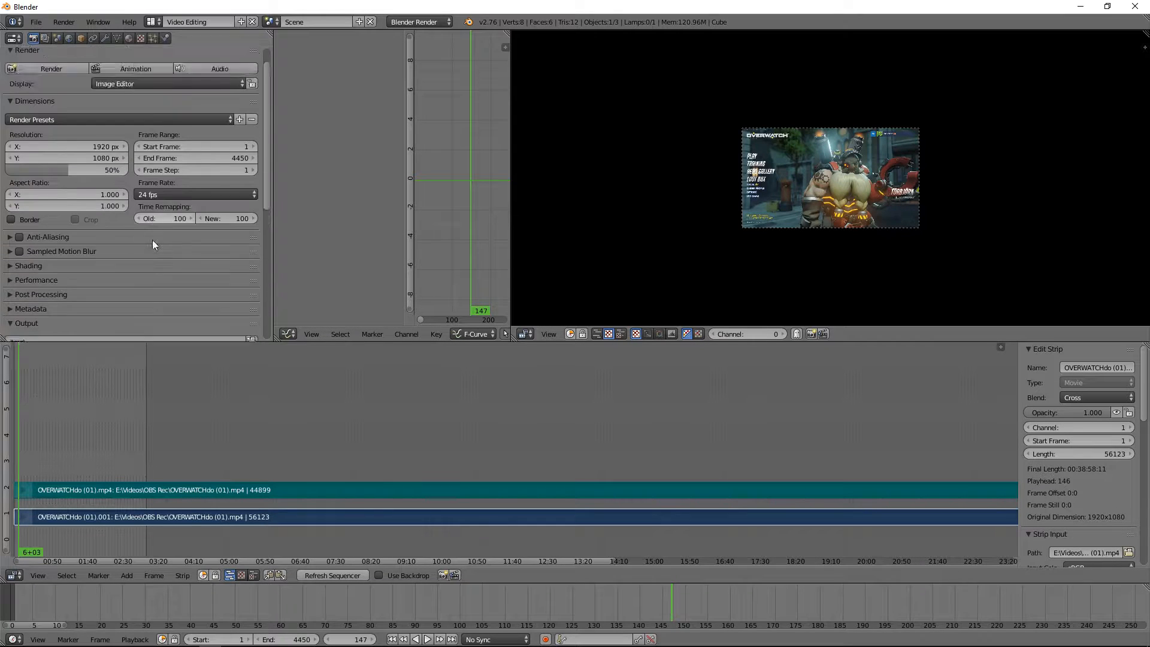
pyautogui.scroll(-5, 149, 229)
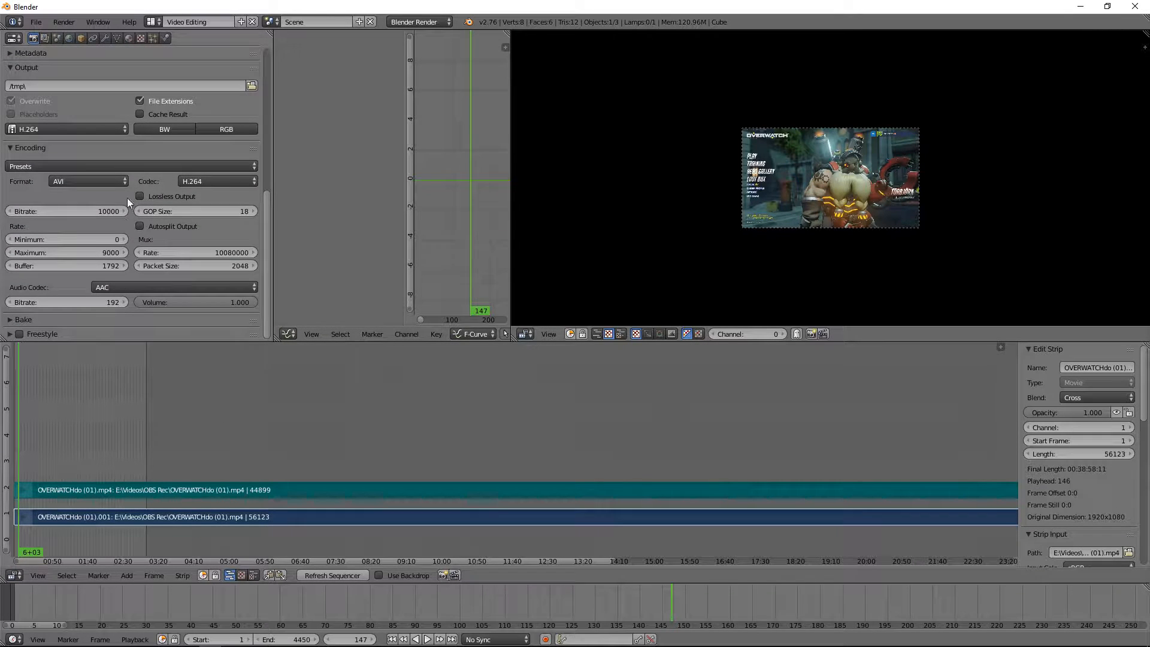
pyautogui.scroll(9, 153, 204)
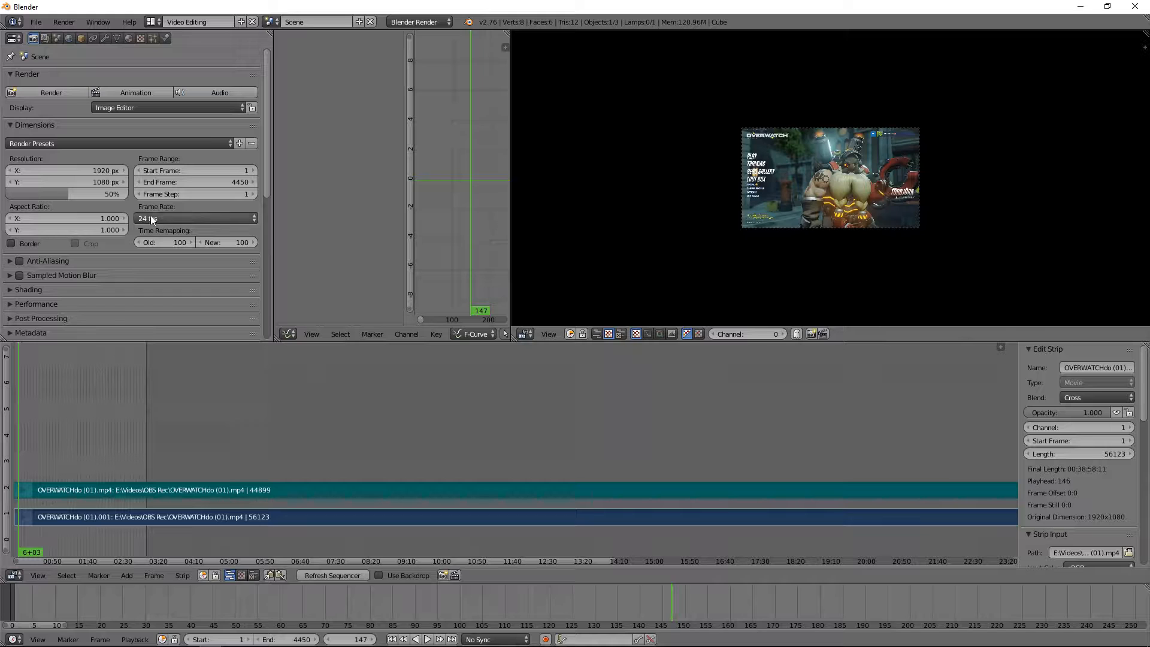
pyautogui.click(165, 217)
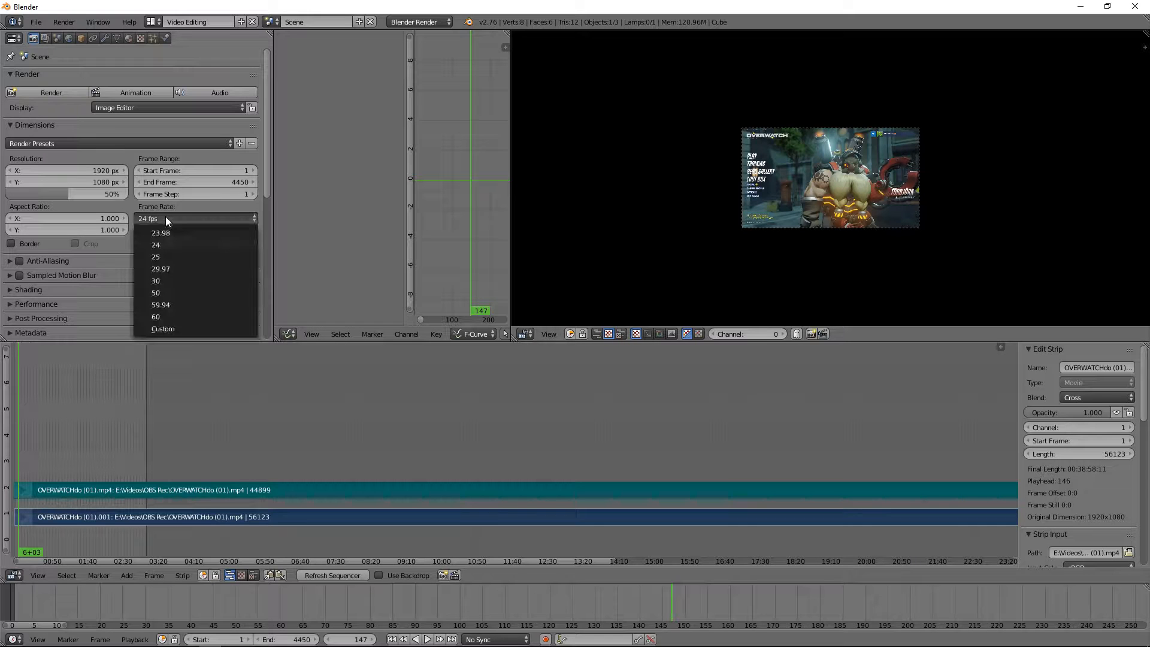
pyautogui.click(167, 279)
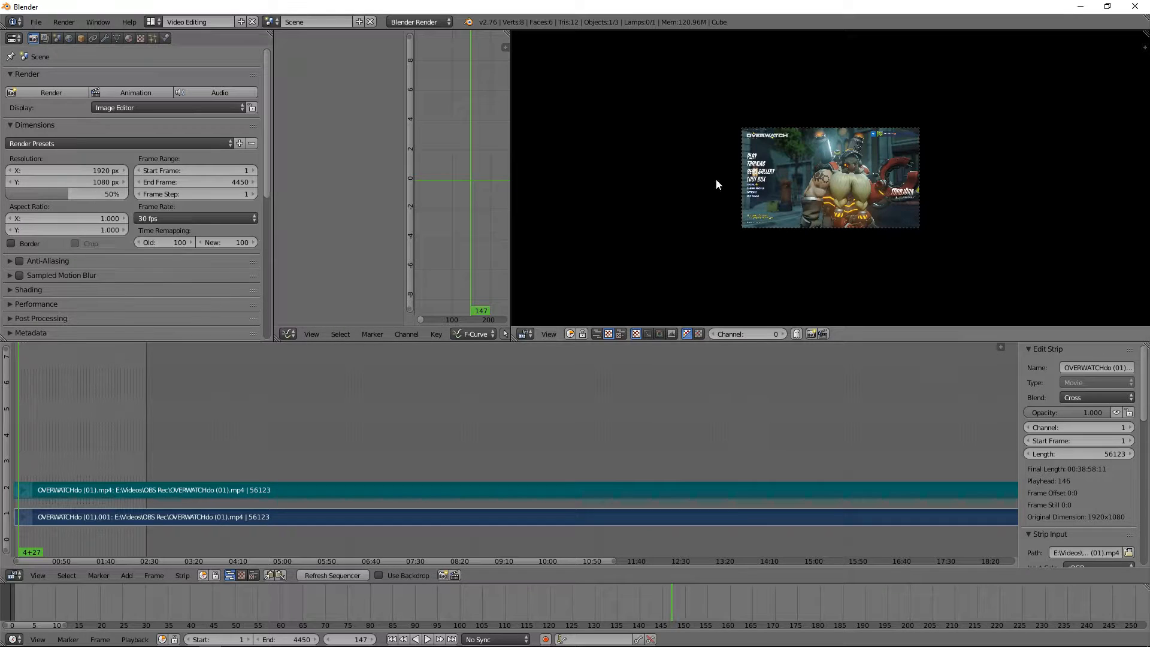
# Set the render resolution scale to 100% and compare the preview image's sharpness up close.
pyautogui.scroll(8, 794, 188)
pyautogui.scroll(2, 796, 191)
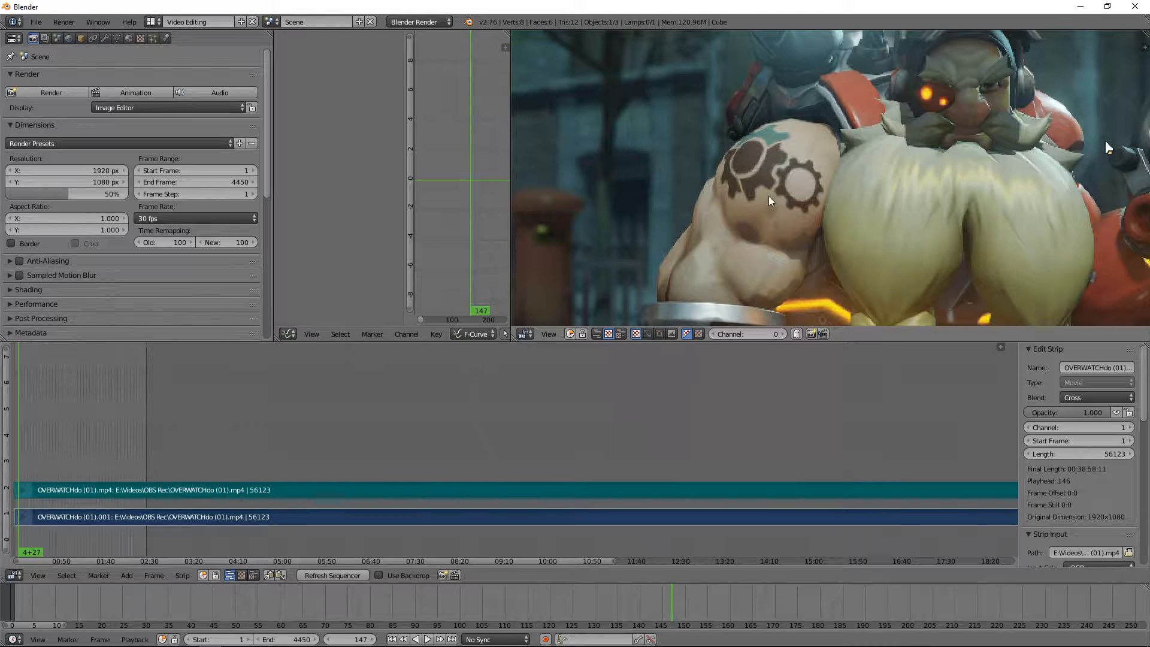
pyautogui.moveTo(709, 197); pyautogui.dragTo(717, 228, button='middle')
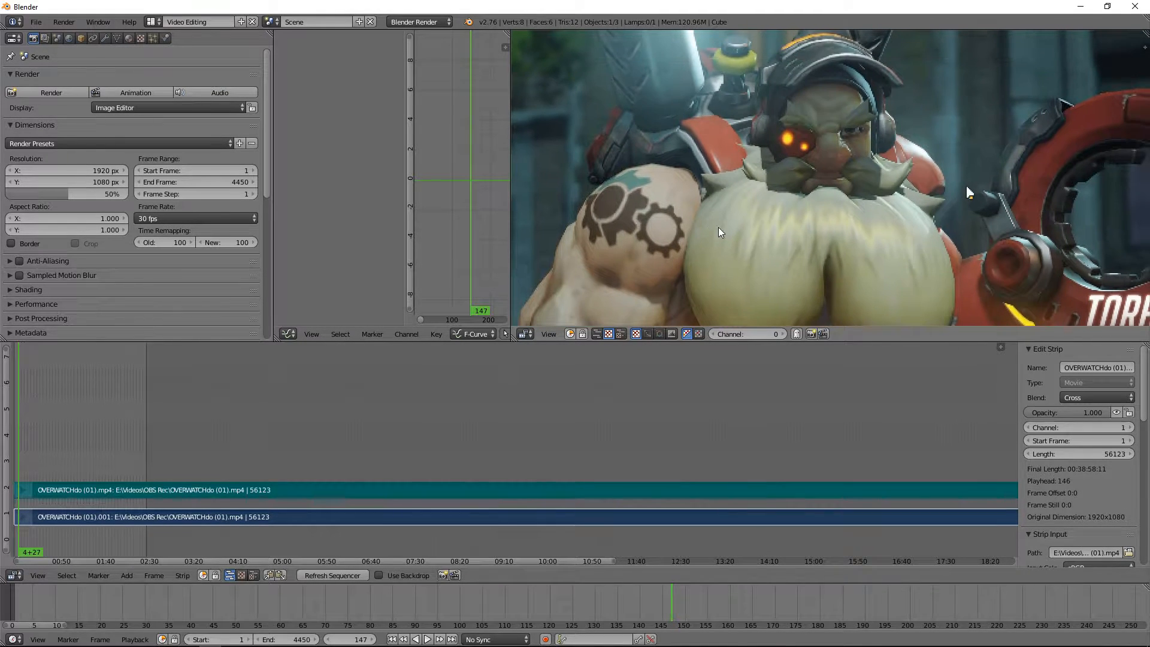
pyautogui.scroll(-2, 695, 228)
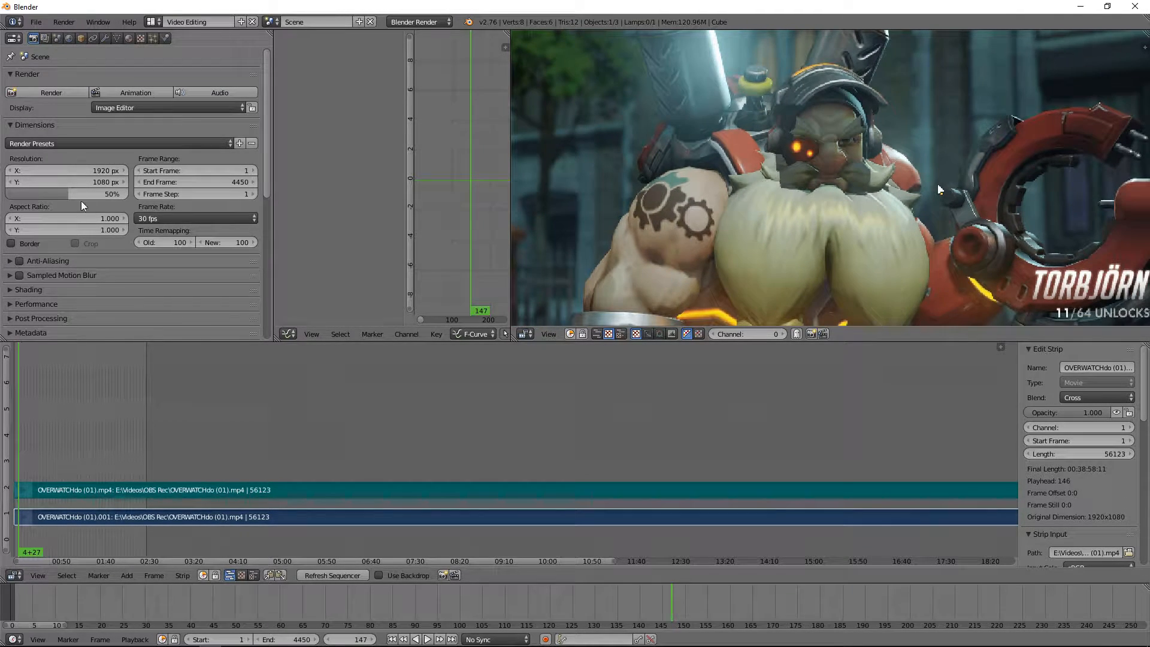
pyautogui.moveTo(80, 194); pyautogui.dragTo(127, 193)
pyautogui.scroll(-2, 737, 193)
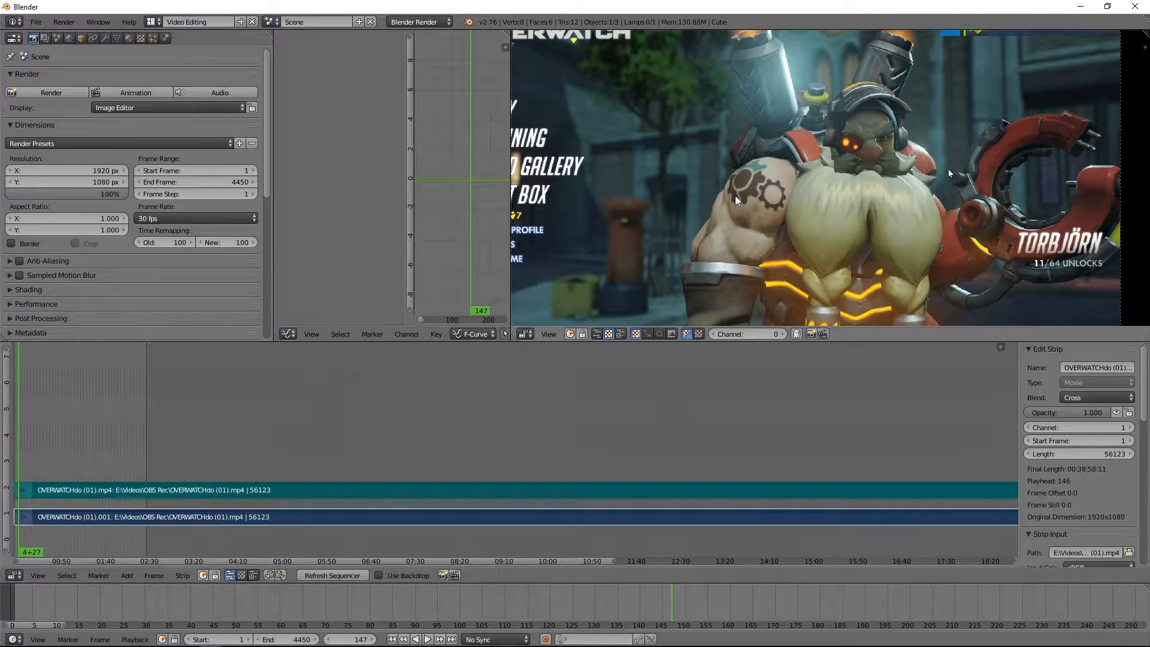
# Set the render resolution scale to 50%.
pyautogui.moveTo(82, 196); pyautogui.dragTo(21, 196)
pyautogui.click(68, 194)
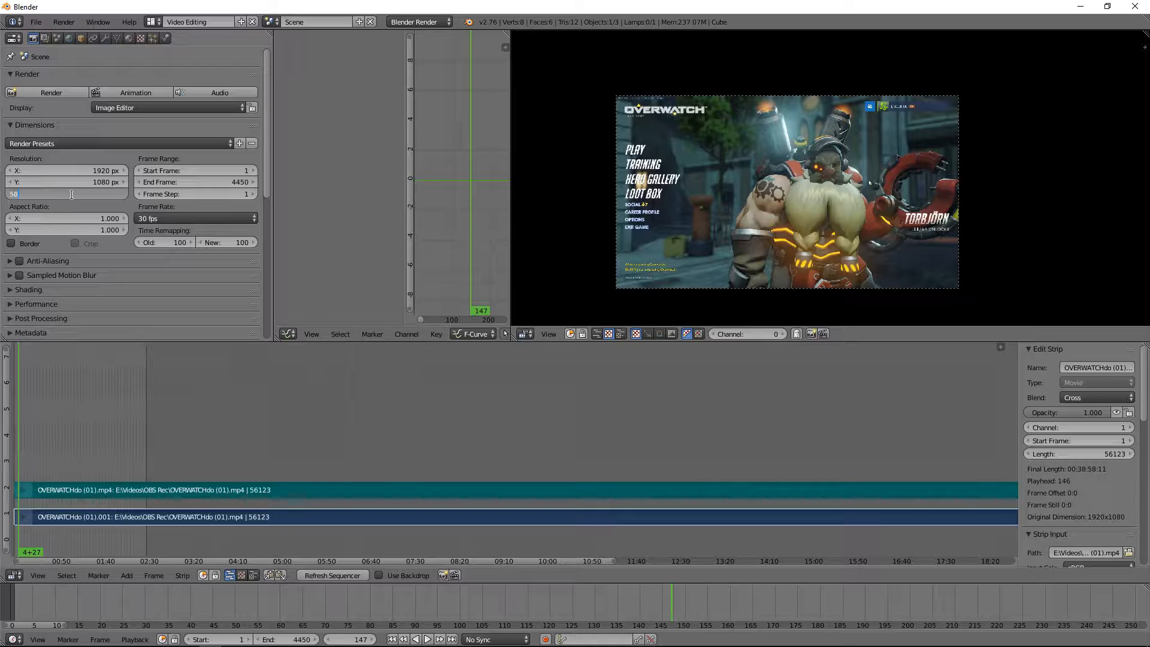
pyautogui.write('50')
pyautogui.press('Return')
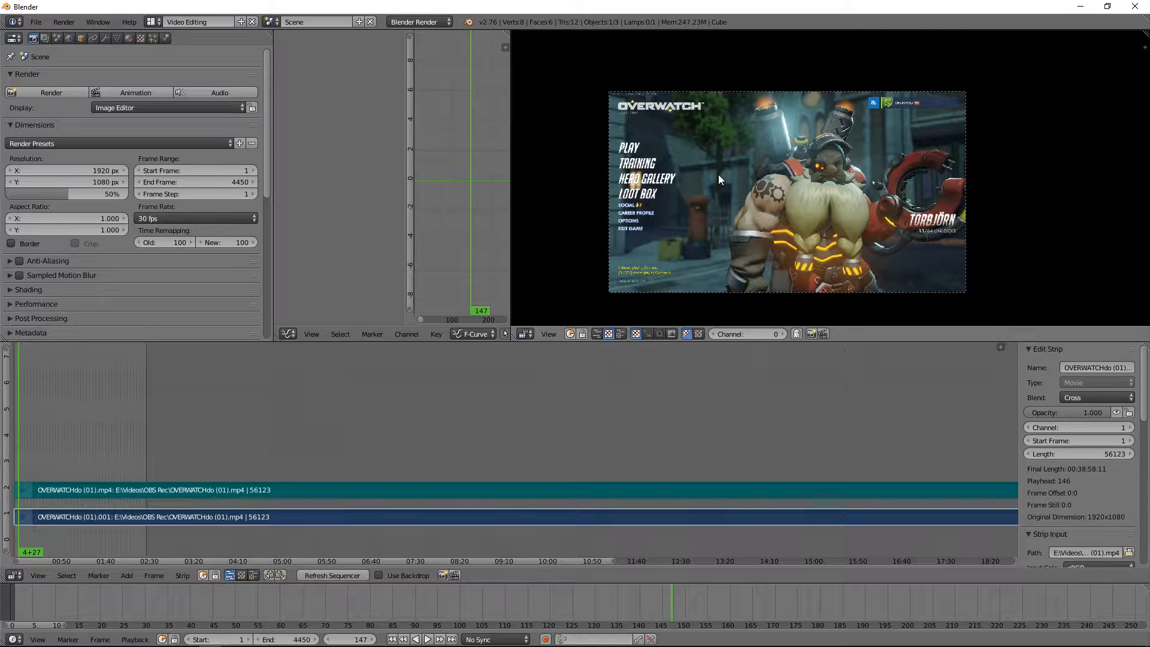
# Place the playhead at frame 1116, briefly play the sequence, and select the sound strip to inspect its volume setting.
pyautogui.click(48, 390)
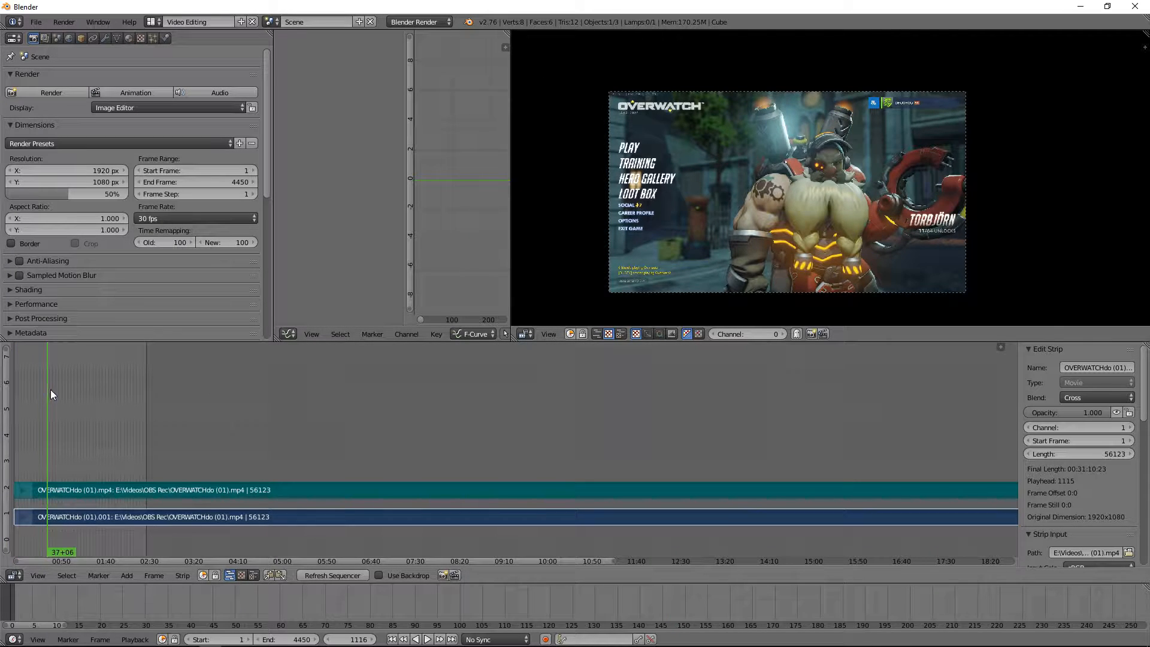
pyautogui.hotkey('alt', 'a')
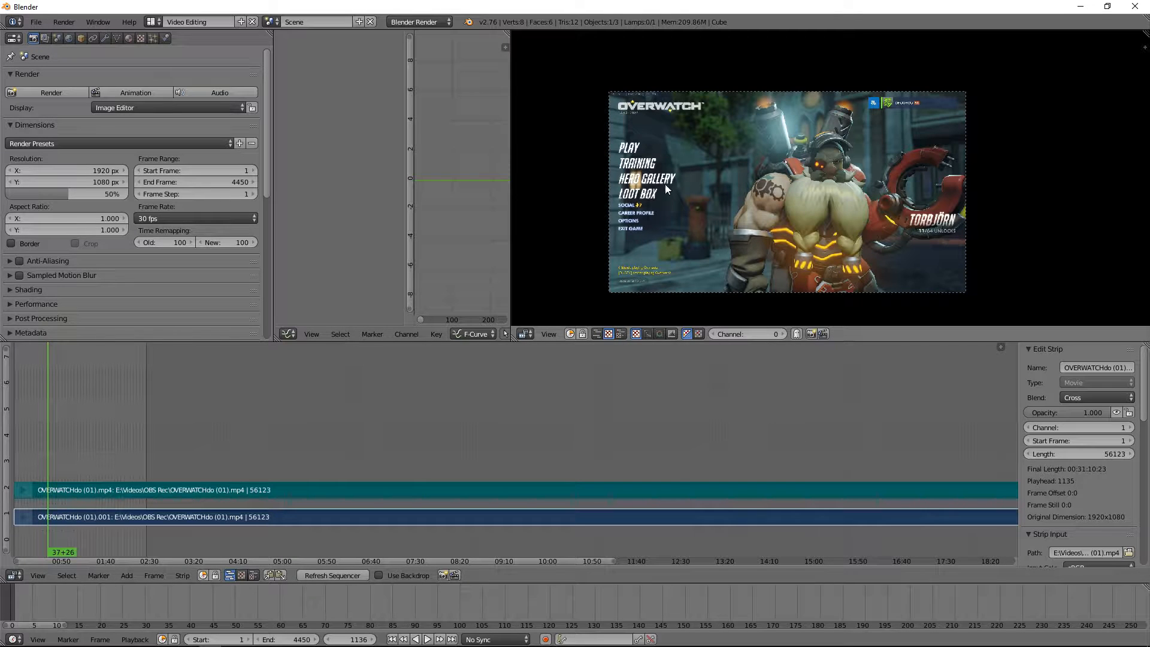
pyautogui.rightClick(116, 495)
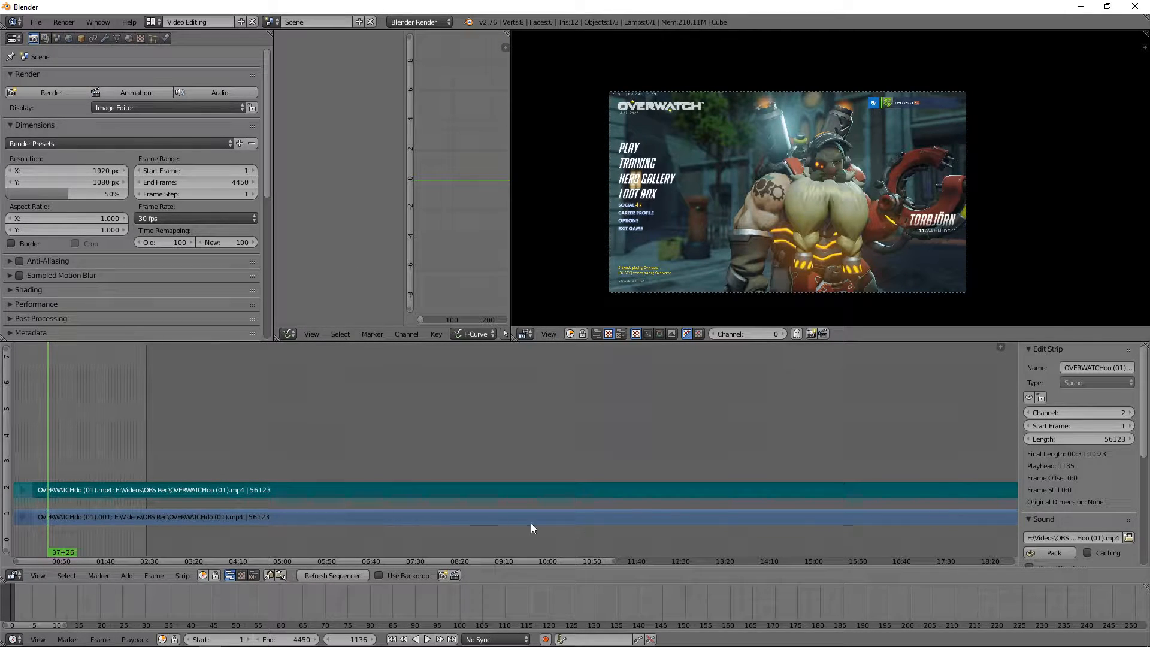
pyautogui.scroll(-3, 1026, 515)
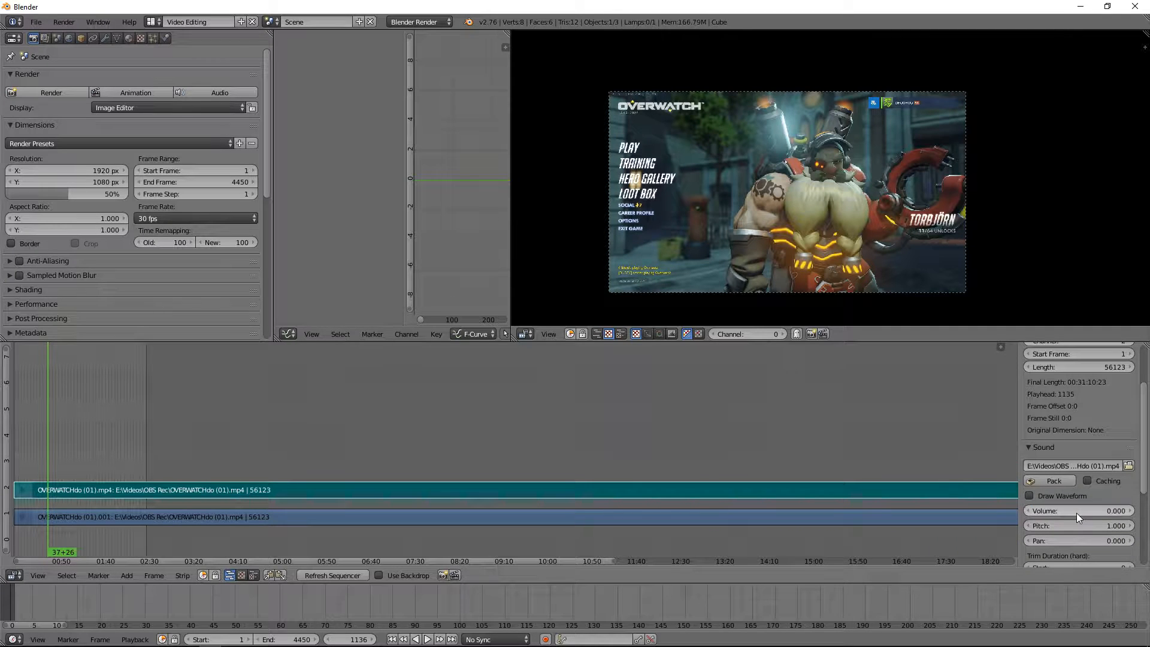
pyautogui.press('a')
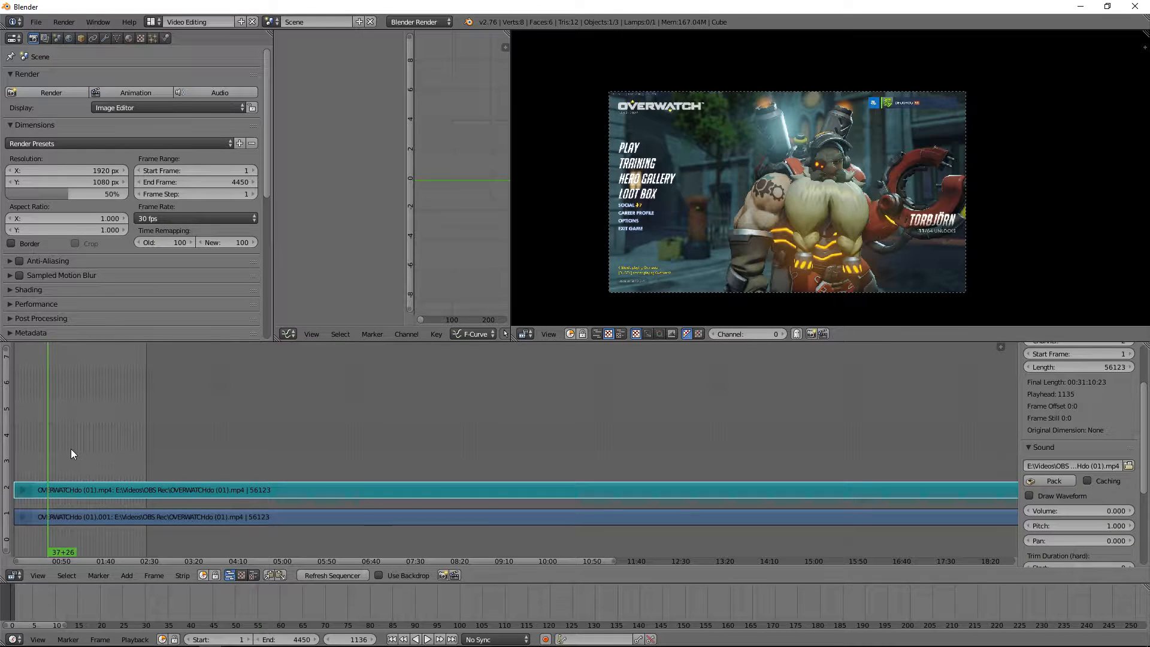
# Play back the sequence to check the preview's frame rate, and stop playback at frame 1701.
pyautogui.hotkey('alt', 'a')
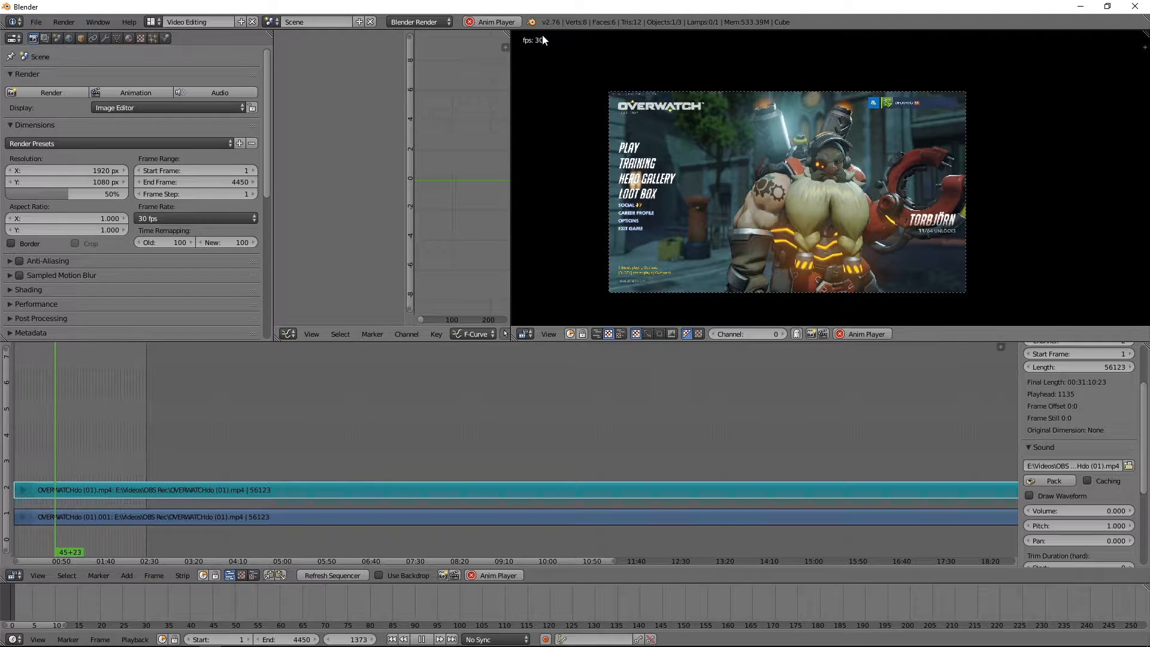
pyautogui.moveTo(63, 193)
pyautogui.mouseDown()
pyautogui.moveTo(128, 194)
pyautogui.moveTo(29, 194)
pyautogui.moveTo(67, 194)
pyautogui.mouseUp()
pyautogui.scroll(-5, 563, 138)
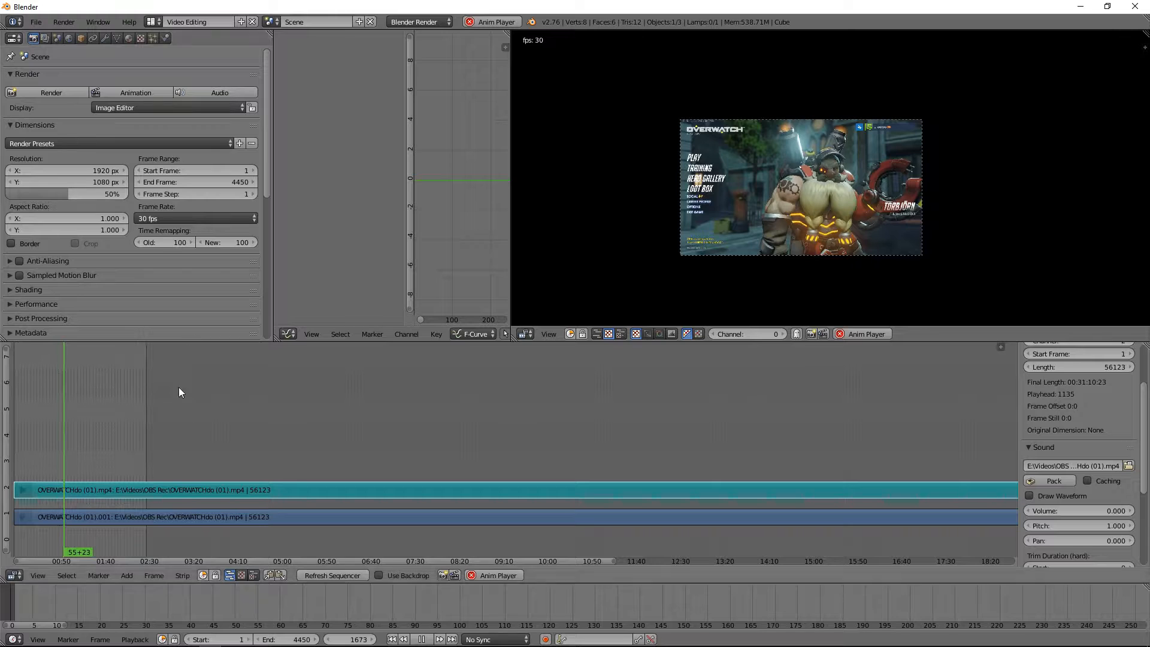
pyautogui.hotkey('alt', 'a')
# Move the playhead just past the end of both strips, to frame 56506.
pyautogui.scroll(-5, 140, 425)
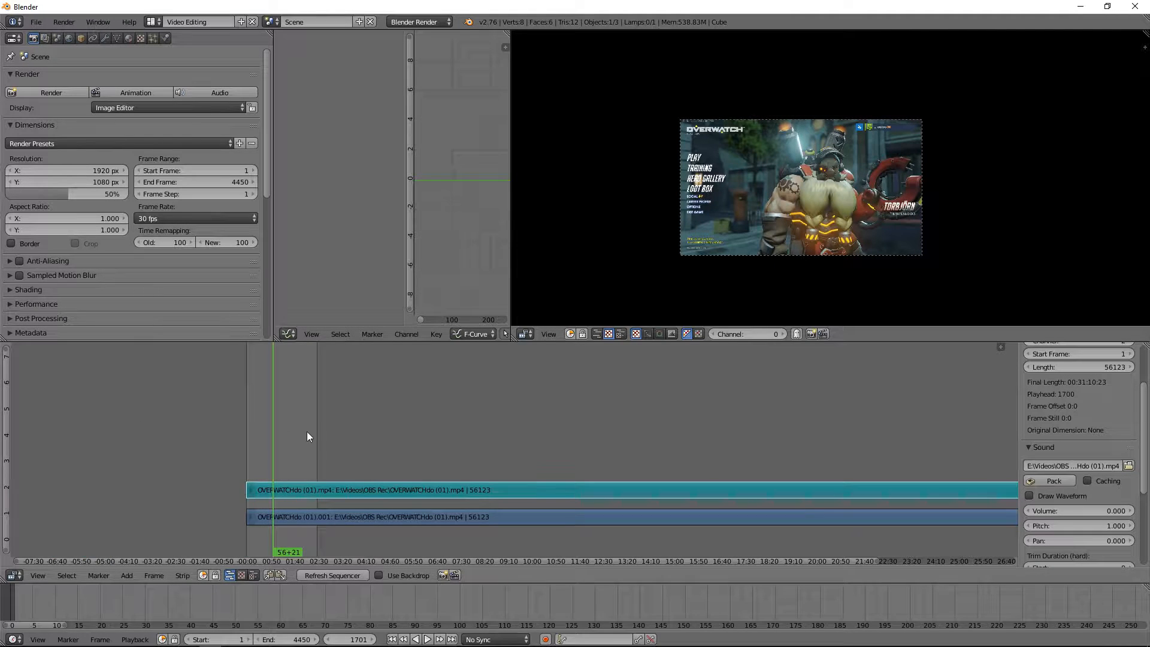
pyautogui.moveTo(308, 432); pyautogui.dragTo(556, 378, button='middle')
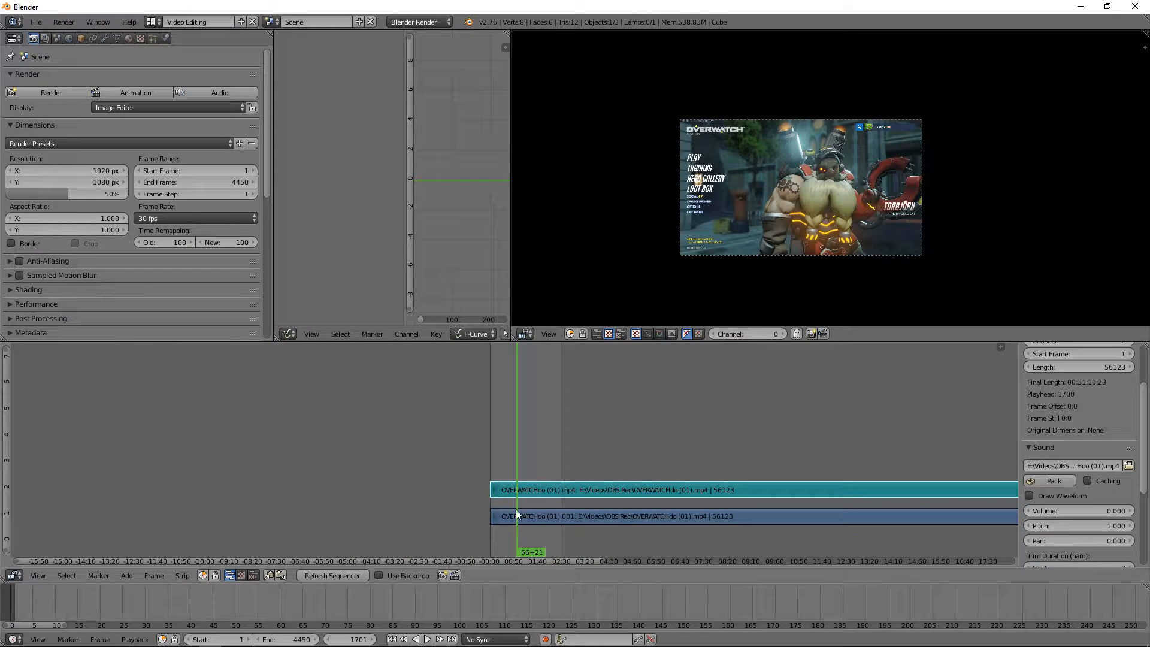
pyautogui.scroll(-4, 688, 422)
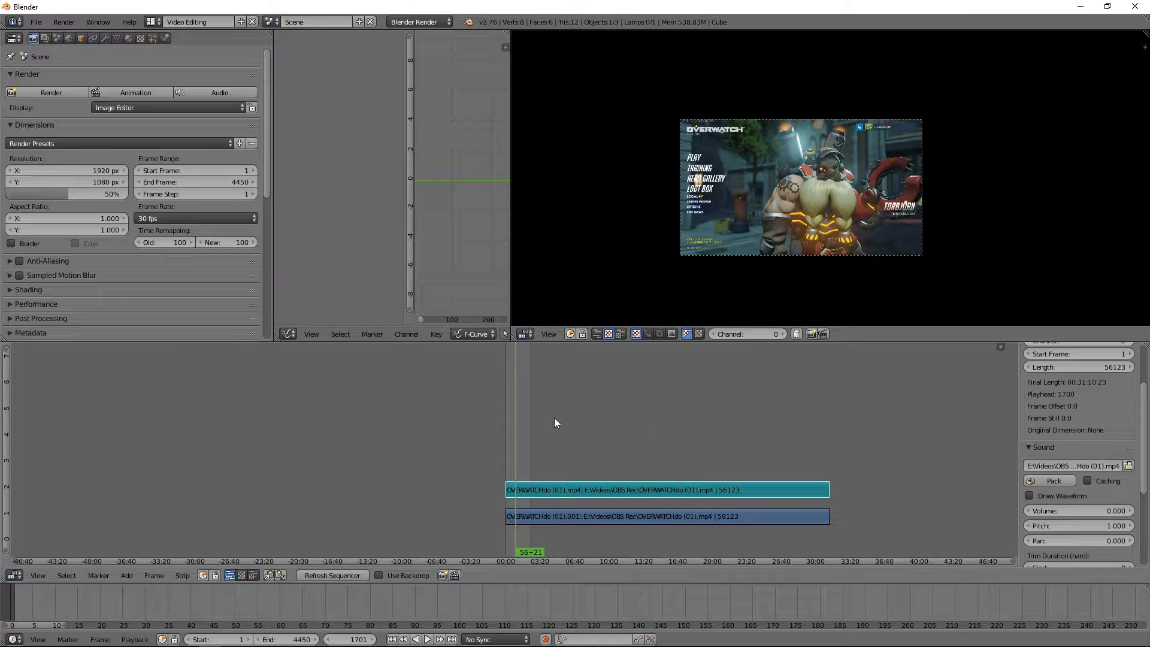
pyautogui.scroll(4, 599, 455)
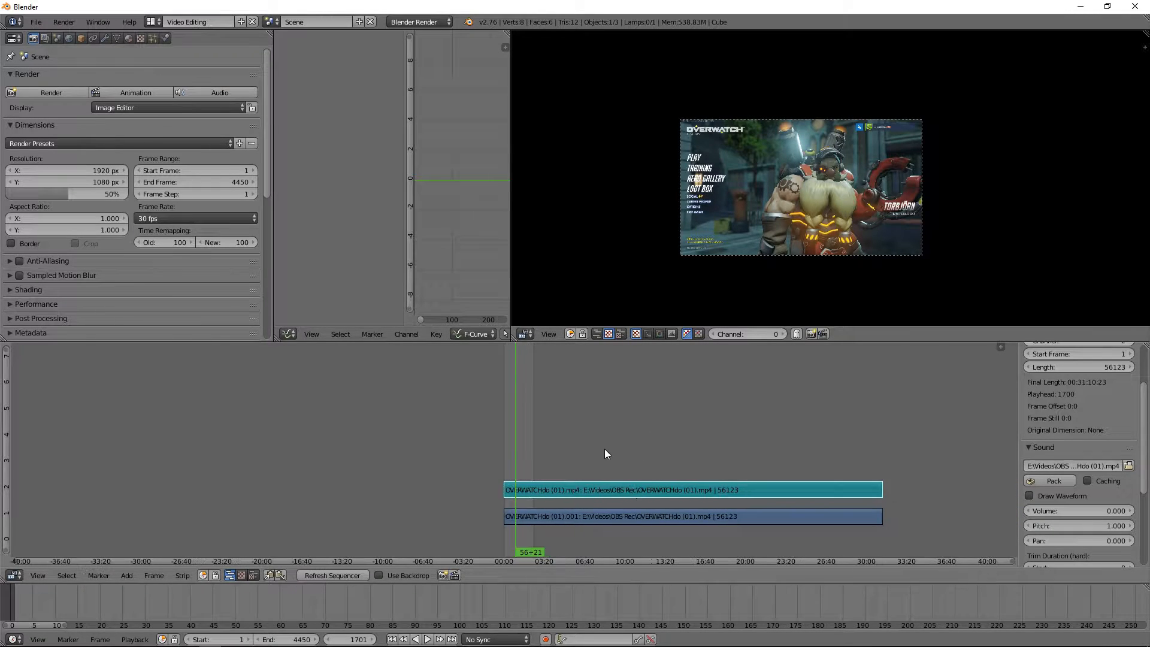
pyautogui.scroll(-4, 579, 459)
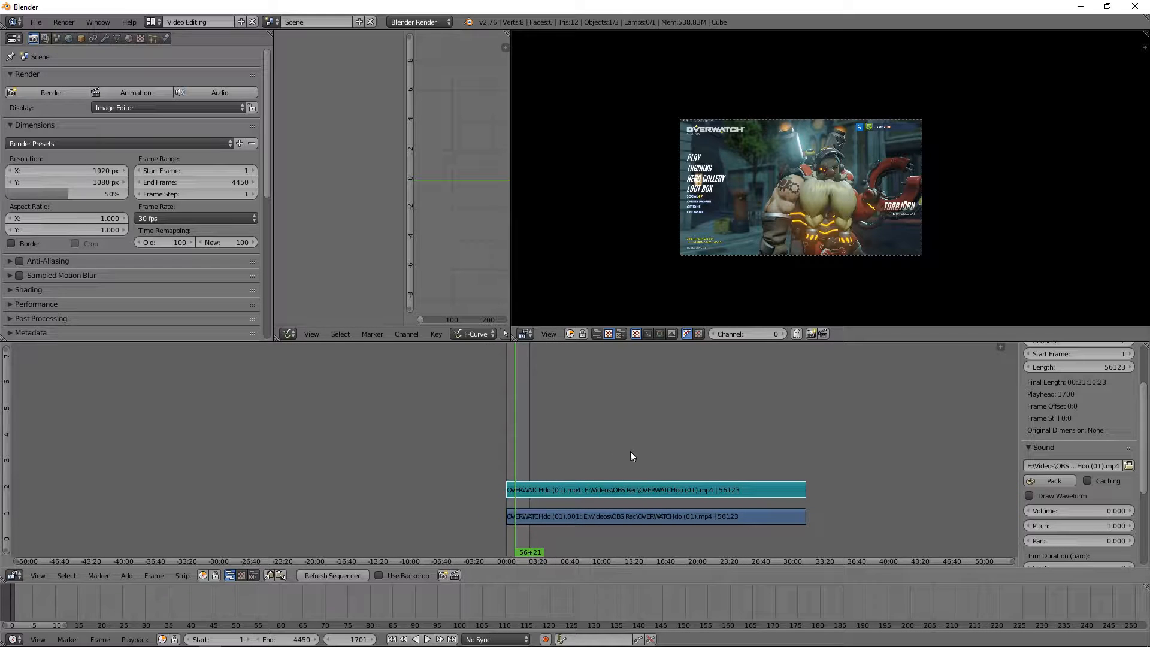
pyautogui.moveTo(617, 446); pyautogui.dragTo(559, 456, button='middle')
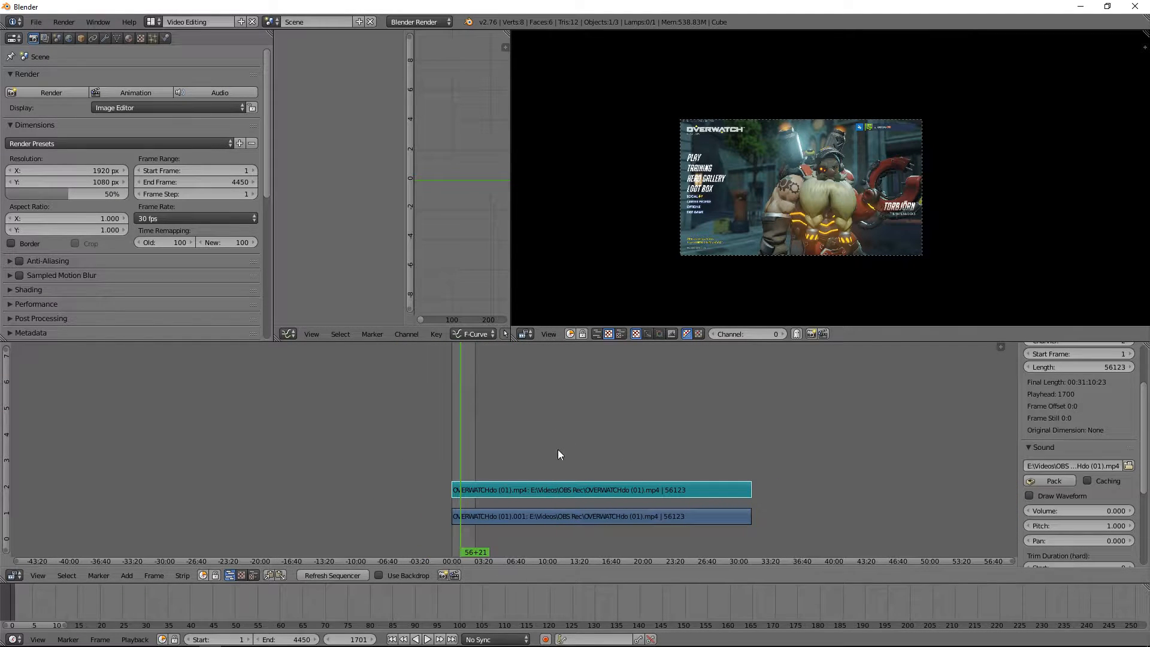
pyautogui.moveTo(726, 430); pyautogui.dragTo(753, 421)
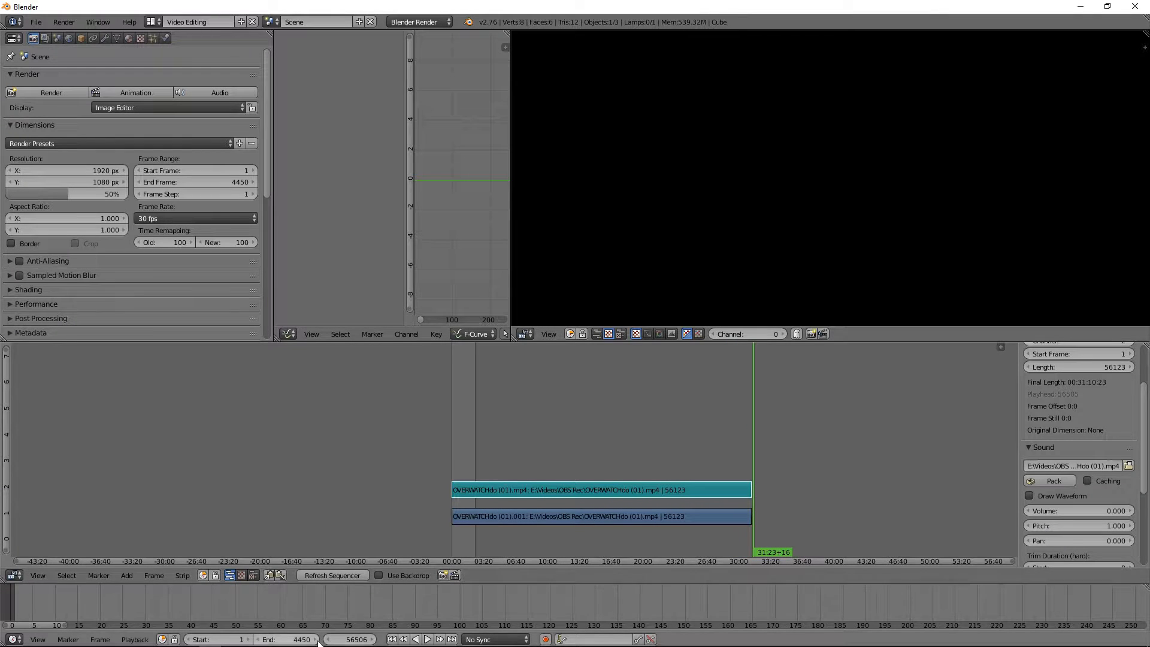
# Set the timeline's end frame to 56000.
pyautogui.click(296, 639)
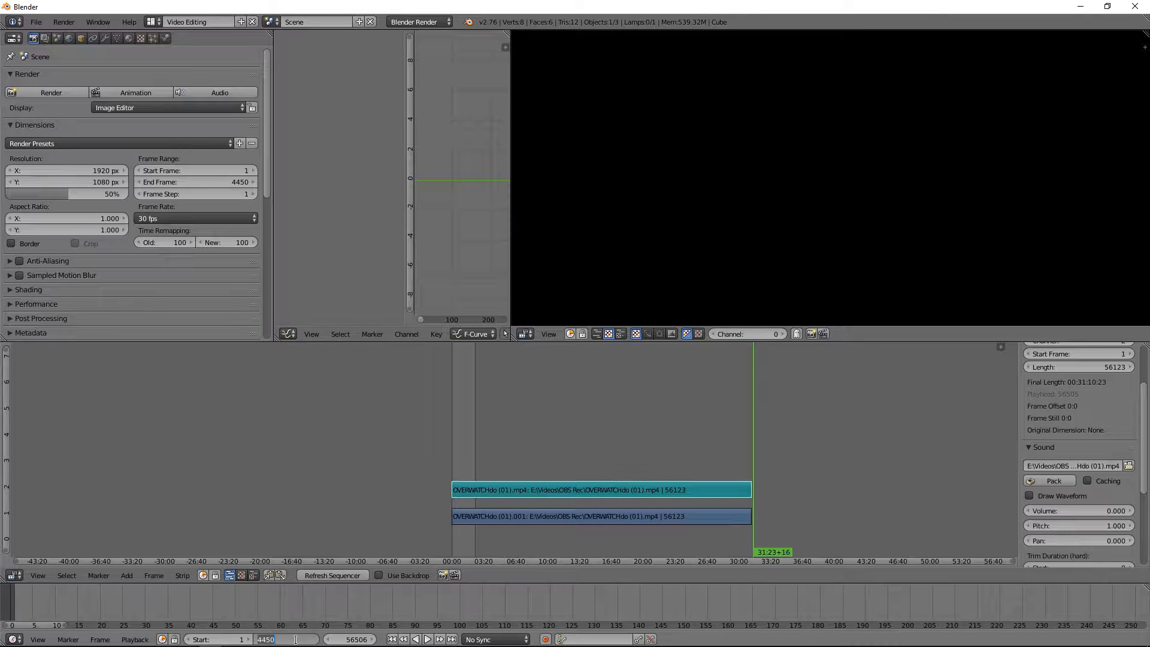
pyautogui.write('5600')
pyautogui.press('Return')
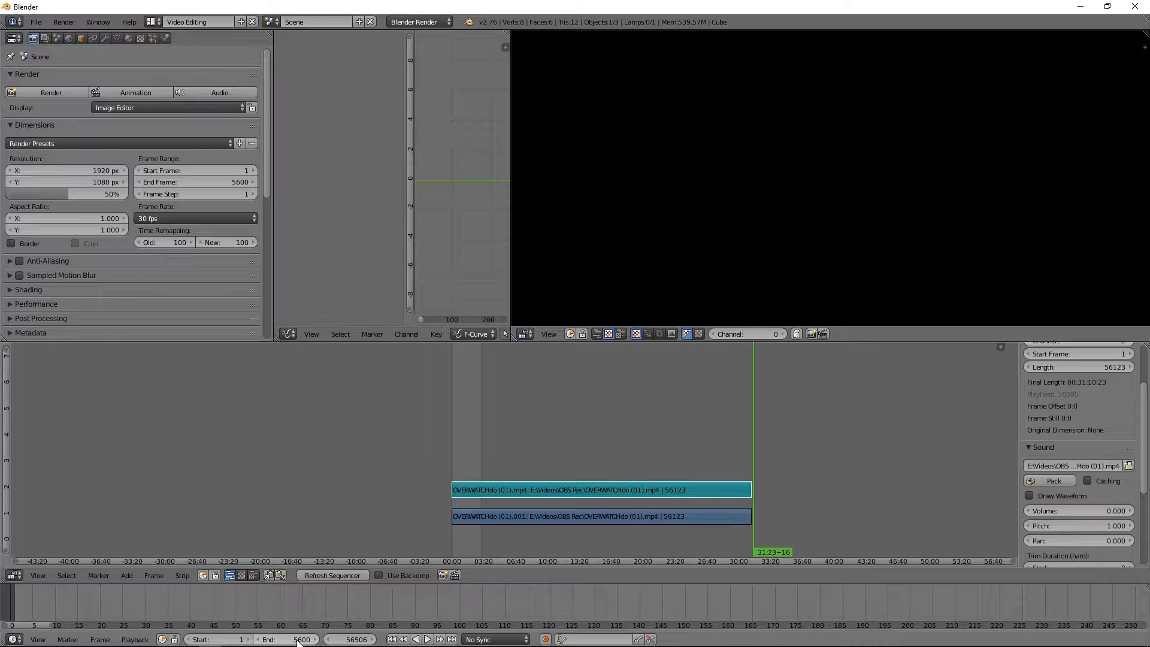
pyautogui.click(297, 640)
pyautogui.write('56000')
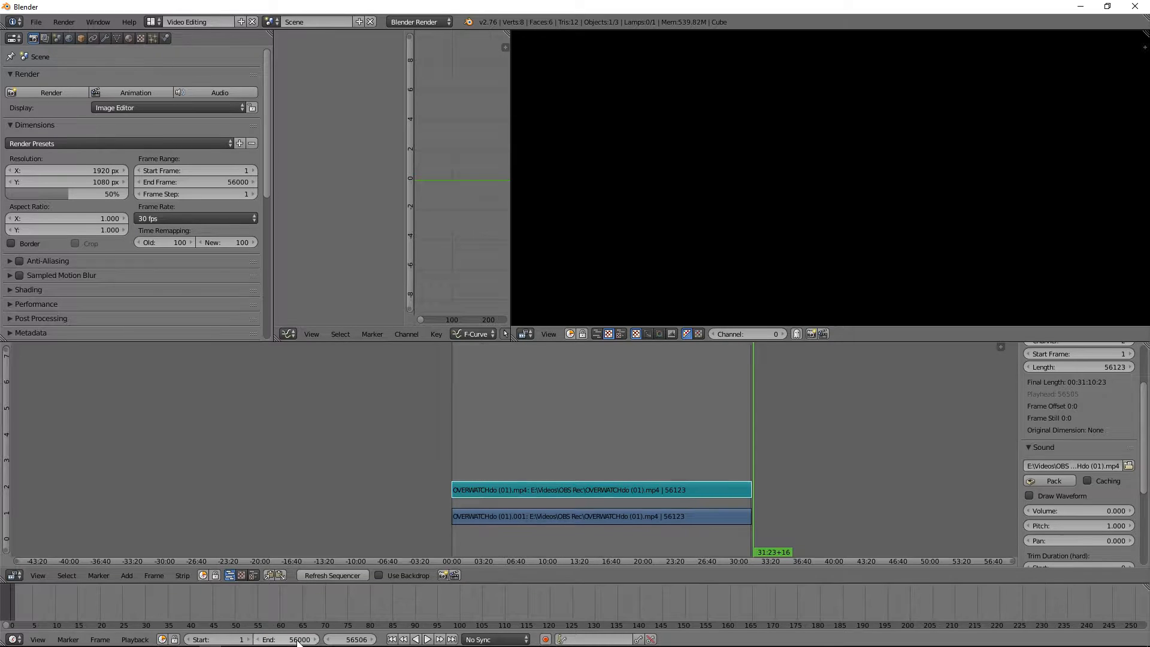
pyautogui.press('Return')
# Move the playhead to about frame 21930 in the recording and start playback from there.
pyautogui.press('Home')
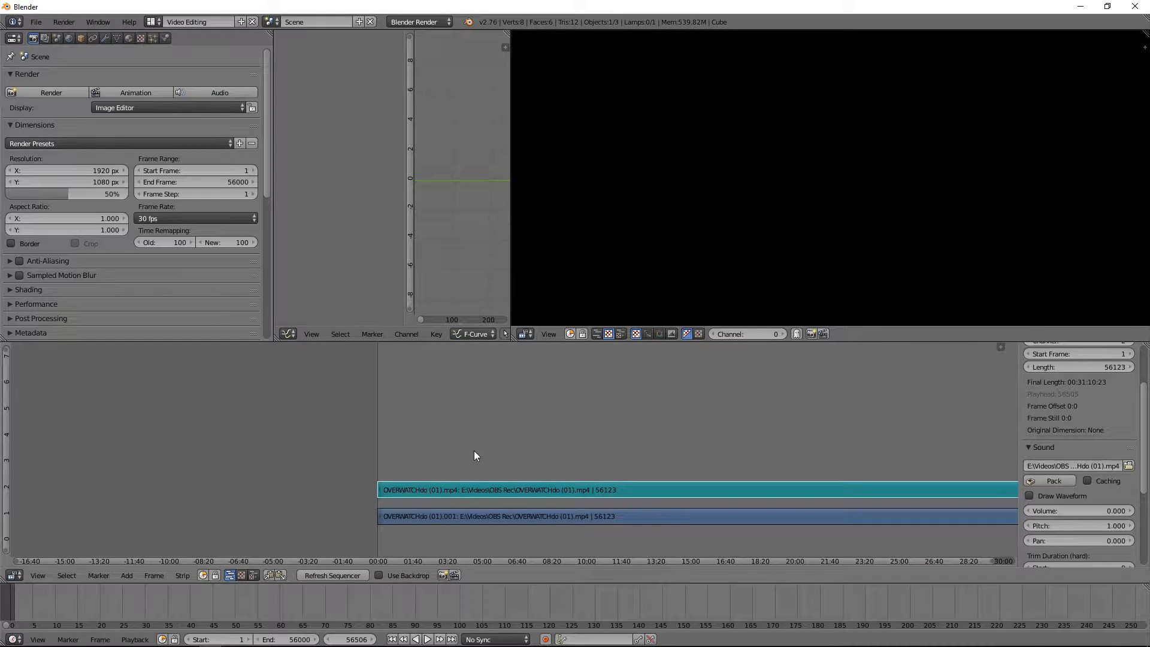
pyautogui.moveTo(474, 453); pyautogui.dragTo(632, 440)
pyautogui.hotkey('alt', 'a')
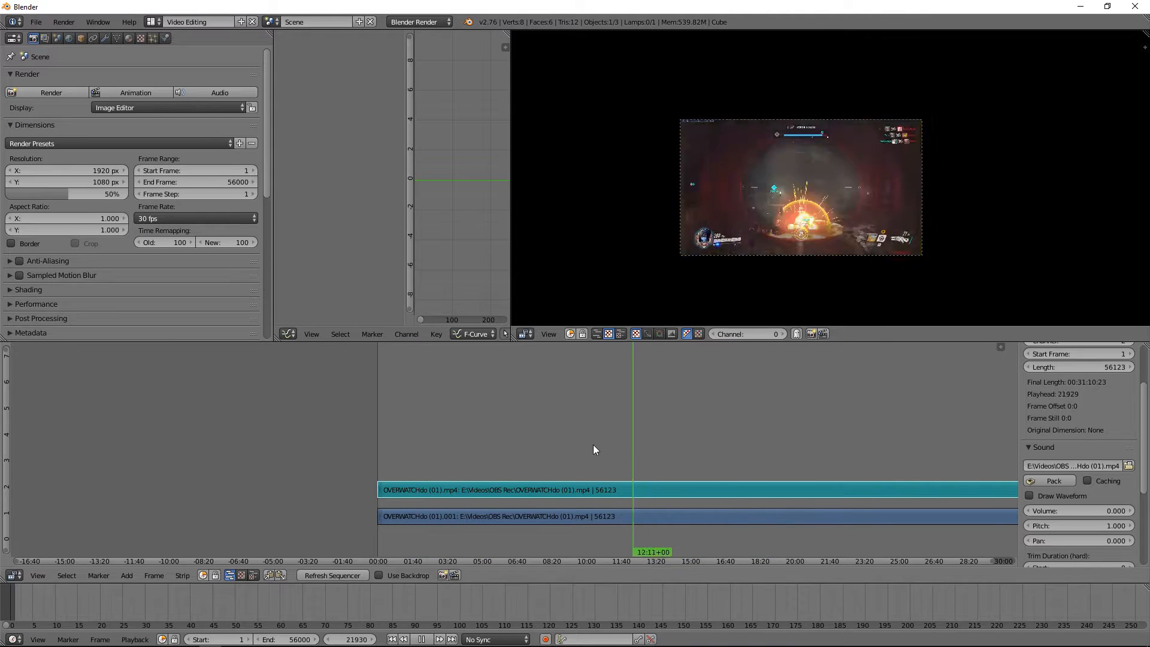
# Stop playback and move the playhead back to frame 7563.
pyautogui.hotkey('alt', 'a')
pyautogui.click(551, 453)
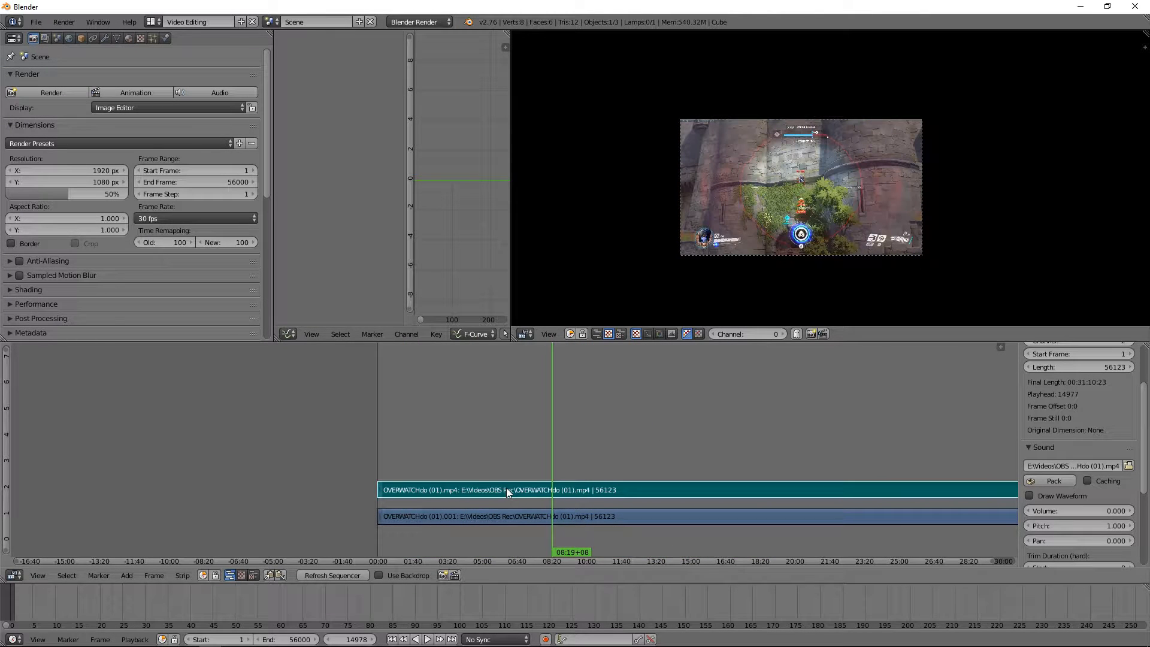
pyautogui.rightClick(516, 518)
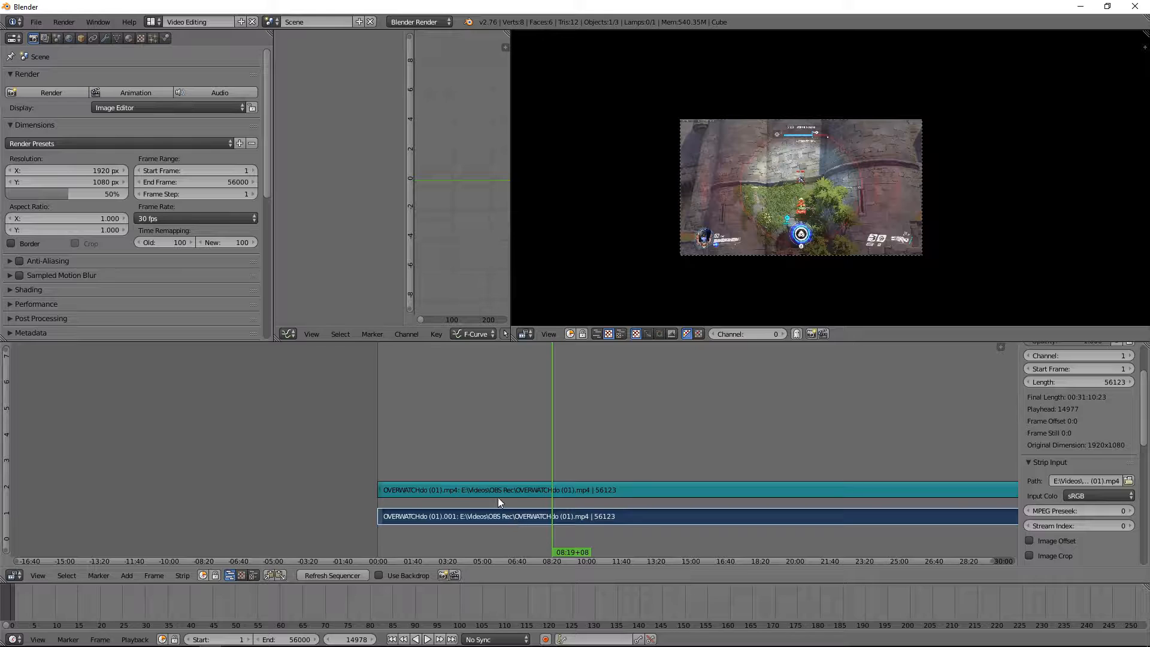
pyautogui.rightClick(498, 494)
pyautogui.moveTo(501, 510); pyautogui.dragTo(466, 520)
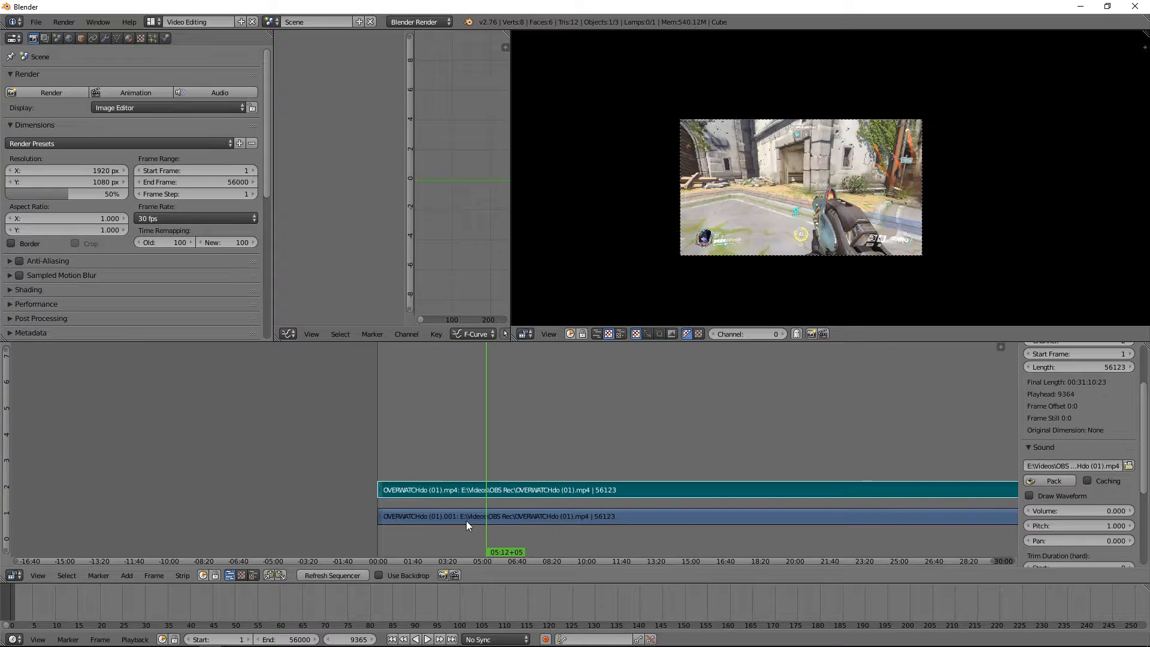
# Select the recording's audio strip and set its volume to 1.
pyautogui.rightClick(464, 513)
pyautogui.rightClick(462, 491)
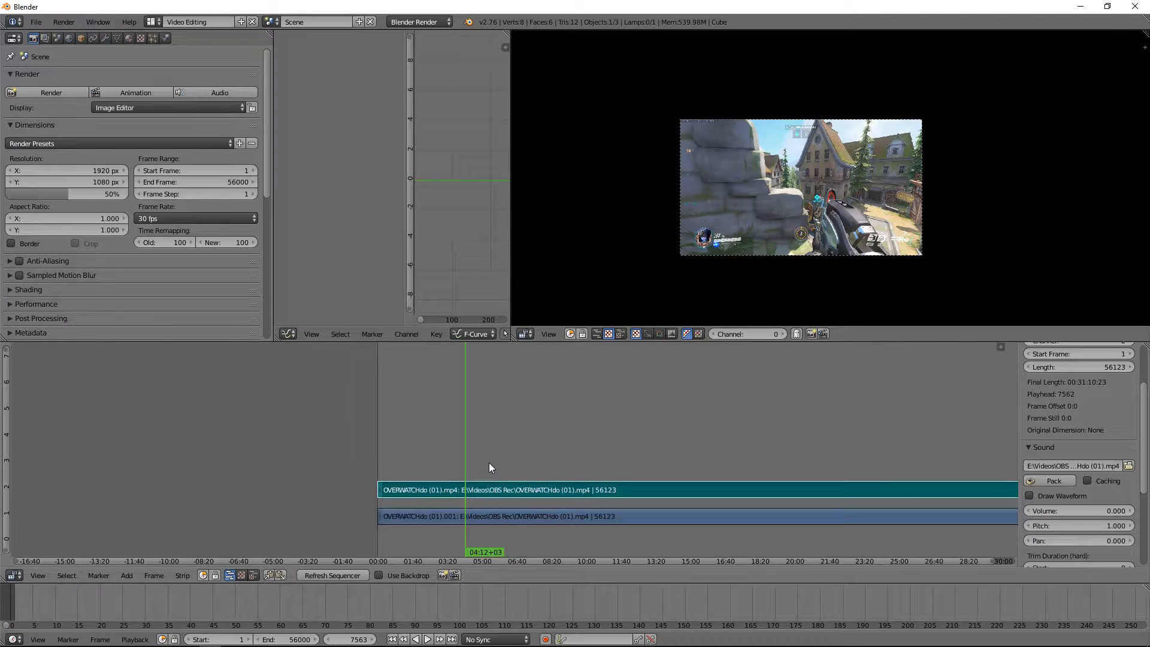
pyautogui.click(1076, 510)
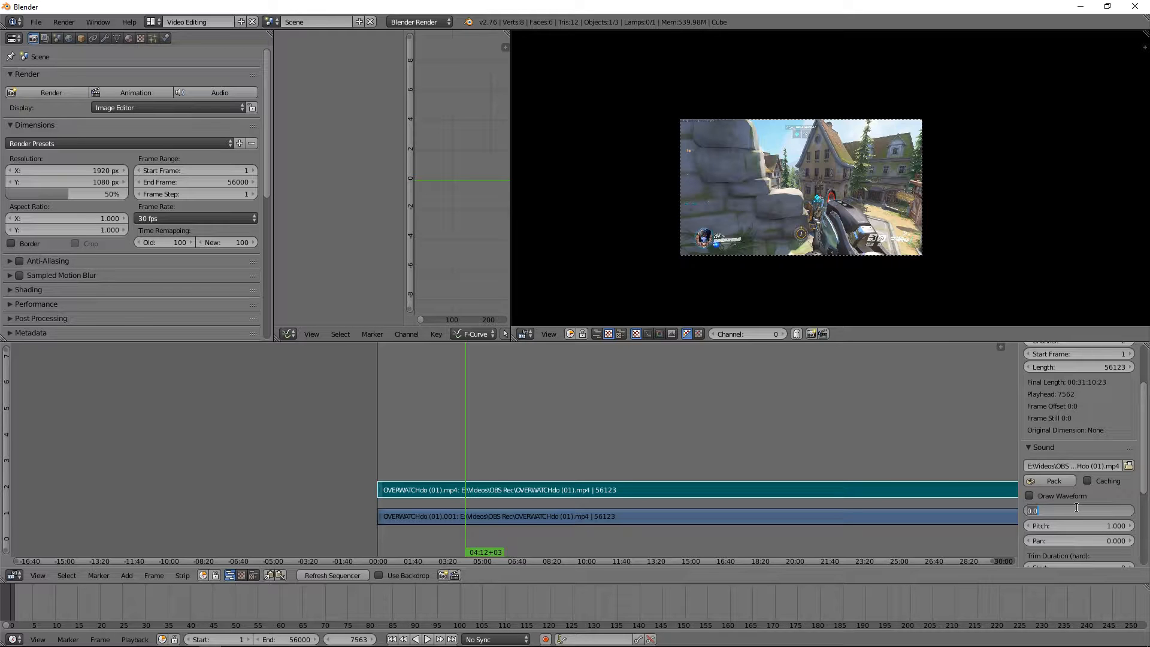
pyautogui.write('1')
pyautogui.press('Return')
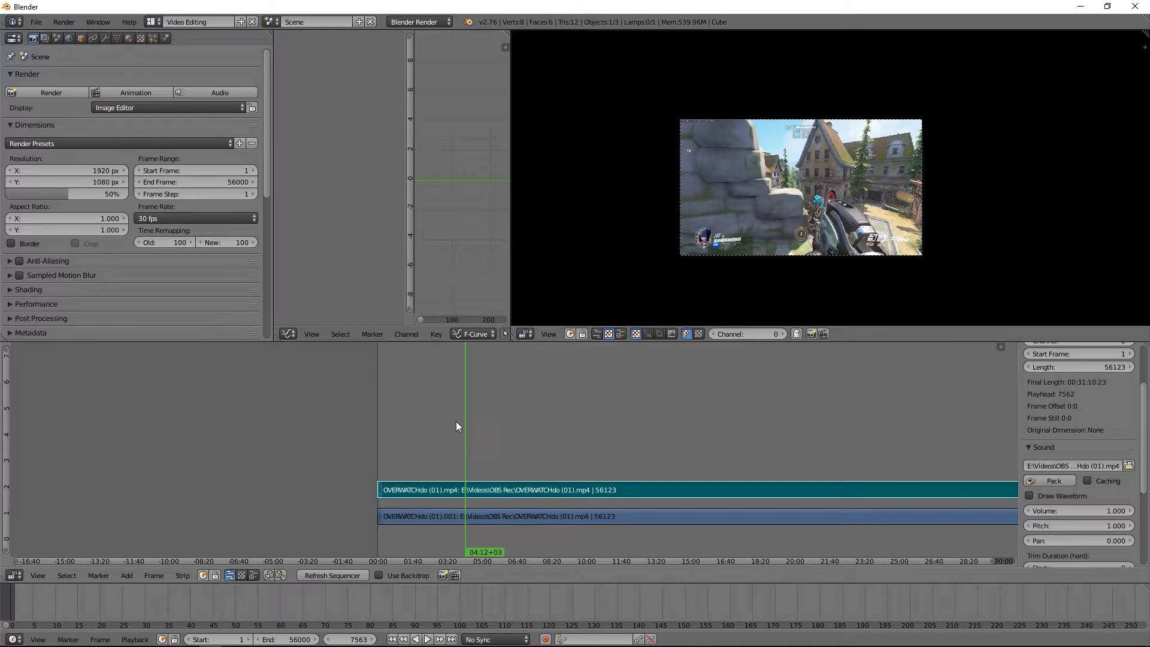
# Move the playhead to frame 1834 near the start of the recording and cut the audio strip there.
pyautogui.moveTo(455, 422); pyautogui.dragTo(387, 434)
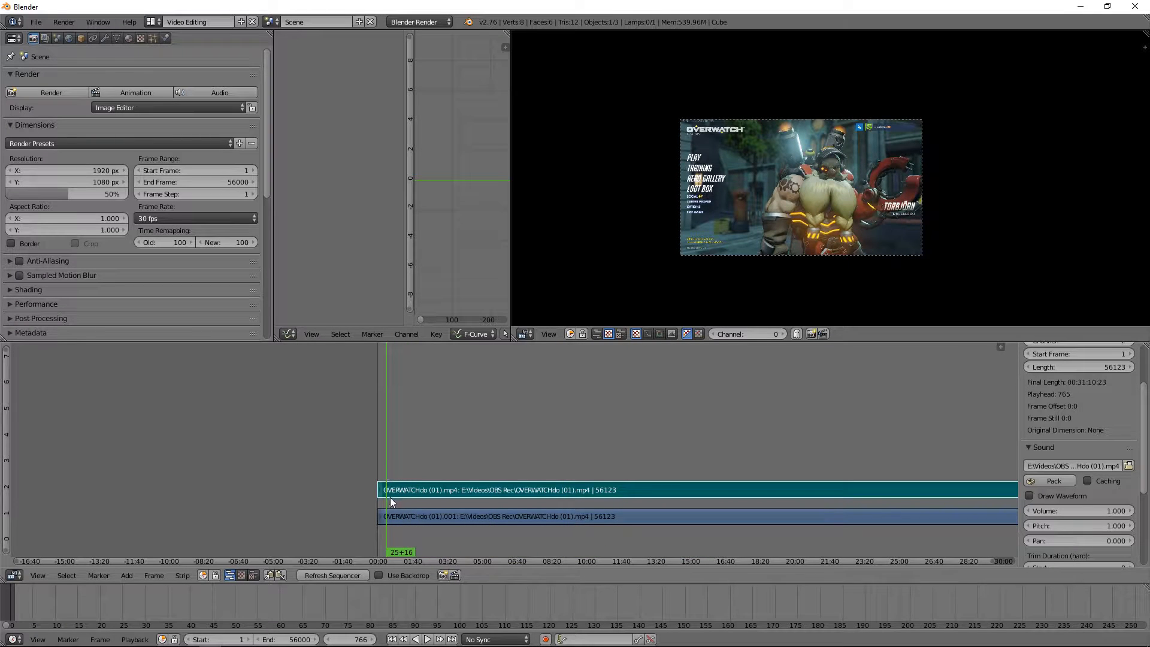
pyautogui.scroll(6, 390, 497)
pyautogui.moveTo(497, 464); pyautogui.dragTo(558, 458, button='middle')
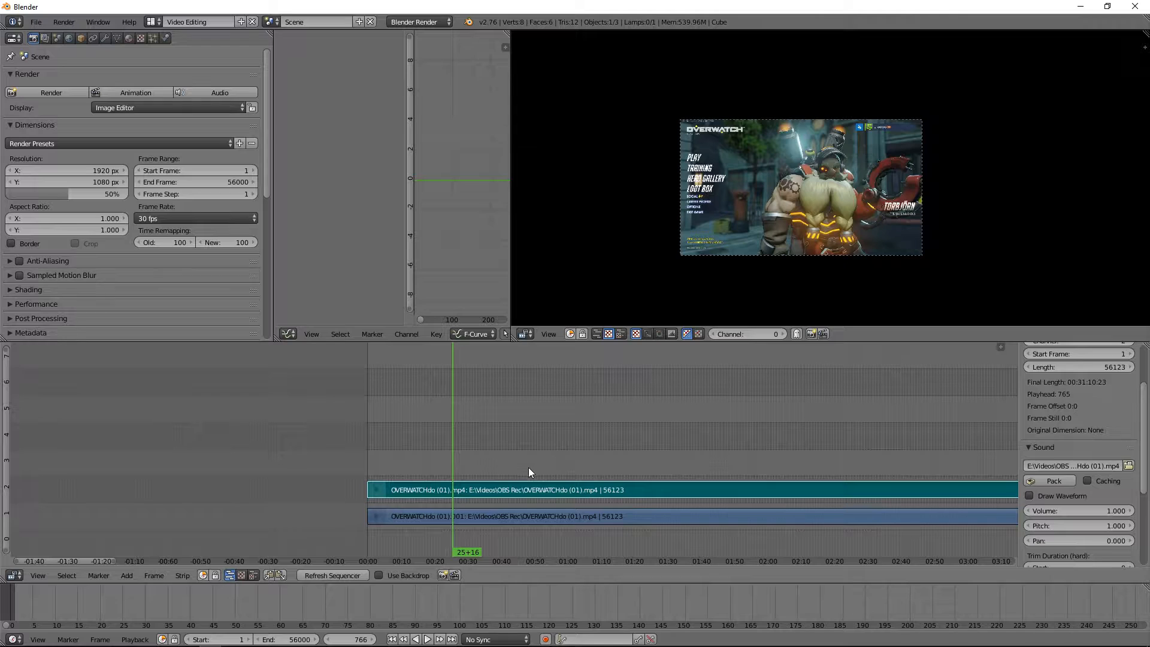
pyautogui.click(572, 466)
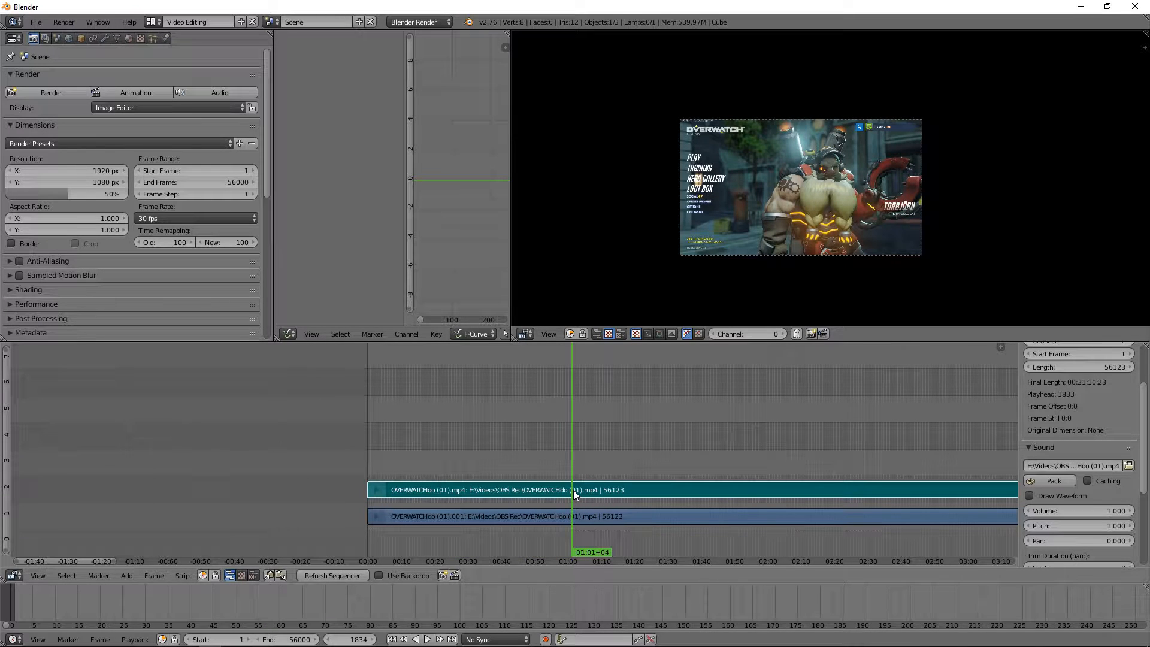
pyautogui.press('k')
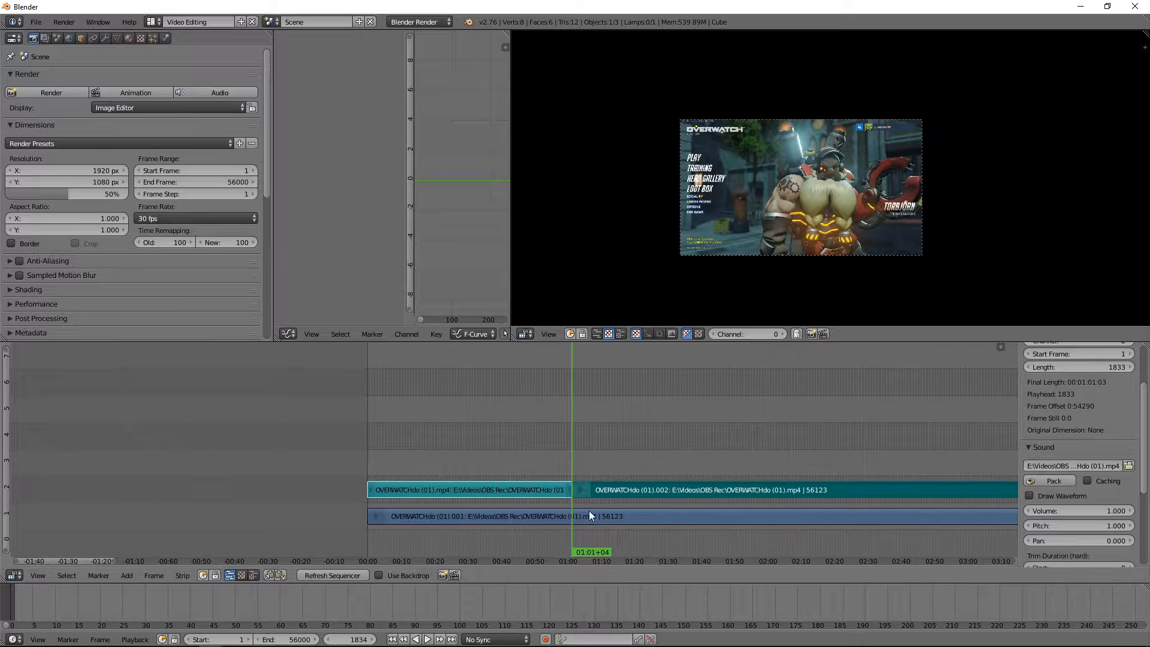
# Scrub the playhead to frame 2570 and undo back to the uncut audio strip.
pyautogui.moveTo(569, 456); pyautogui.dragTo(654, 455)
pyautogui.rightClick(554, 496)
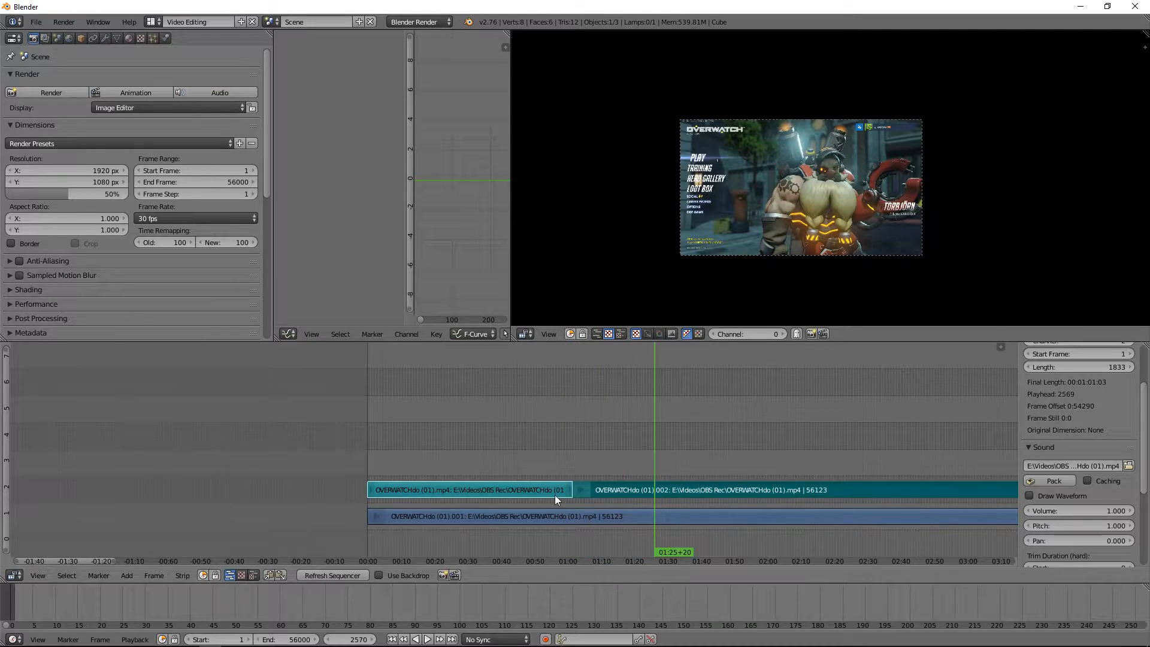
pyautogui.press('pagedown')
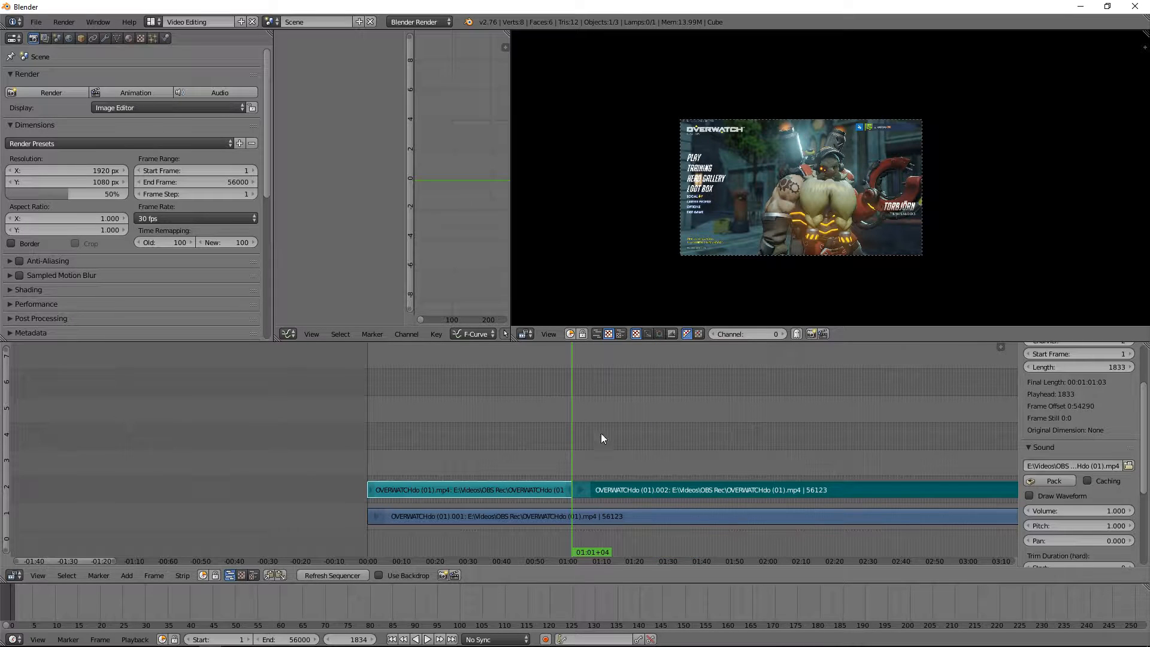
pyautogui.hotkey('ctrl', 'z')
pyautogui.rightClick(583, 495)
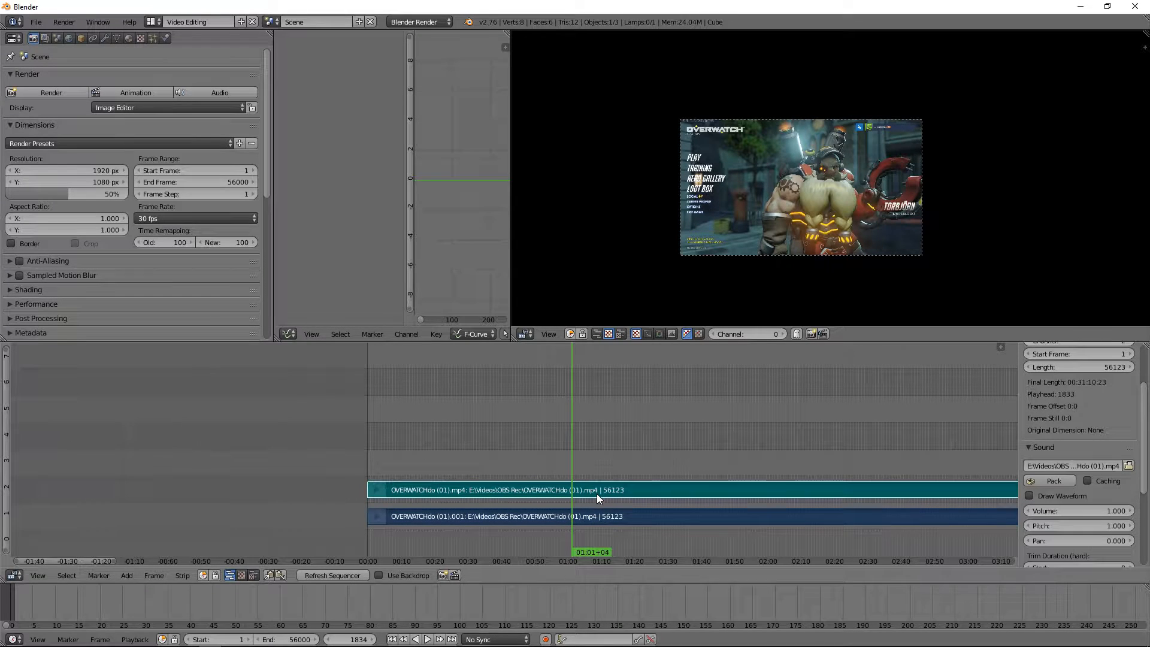
pyautogui.hotkey('ctrl', 'z')
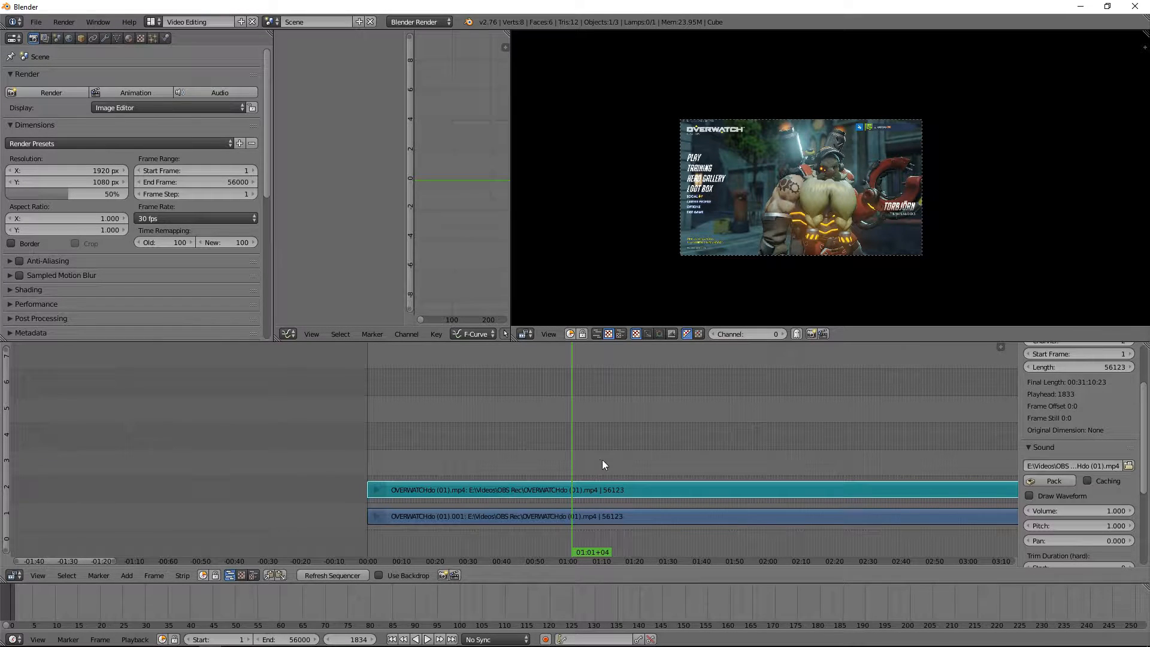
# Cut the video and audio strips together at frame 1834.
pyautogui.rightClick(586, 516)
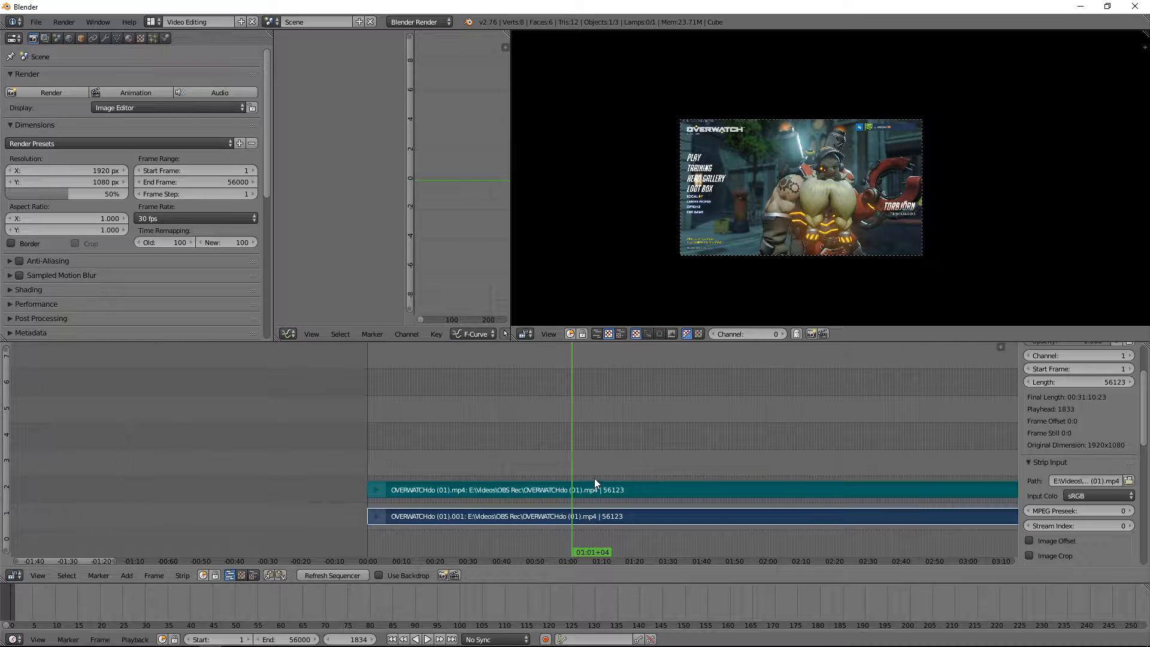
pyautogui.press('k')
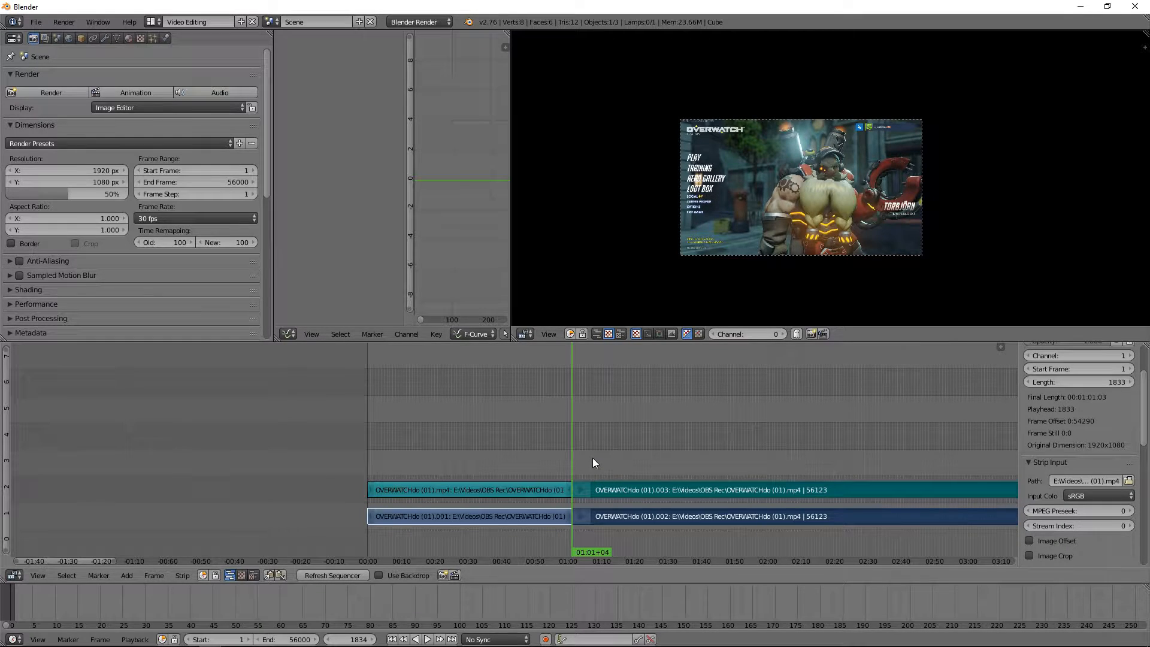
# Check the far end of the strips and undo the cut through both of them.
pyautogui.scroll(-10, 595, 462)
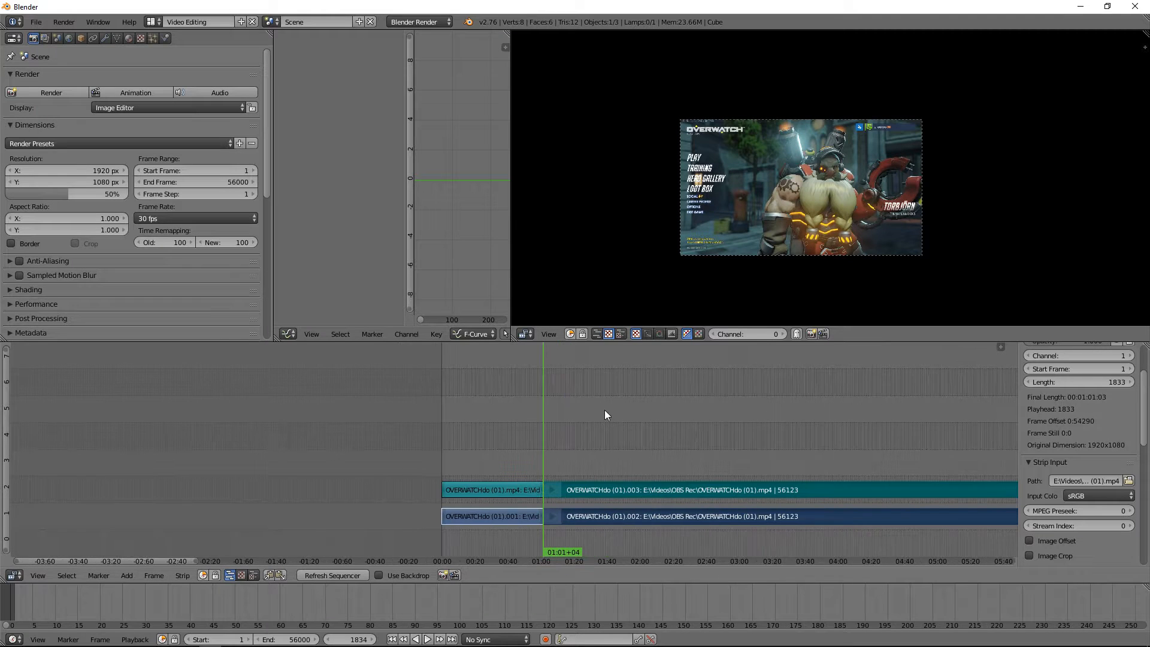
pyautogui.scroll(-4, 584, 422)
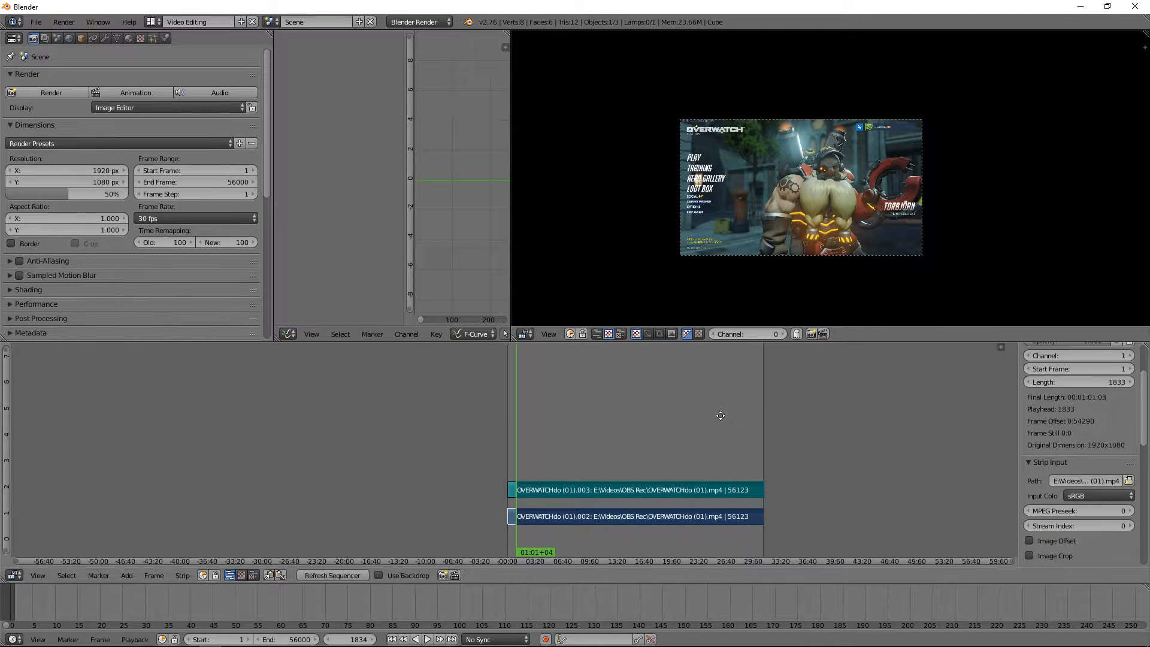
pyautogui.keyDown('ctrl'); pyautogui.hscroll(4, 650, 478); pyautogui.keyUp('ctrl')
pyautogui.scroll(5, 691, 481)
pyautogui.scroll(3, 691, 481)
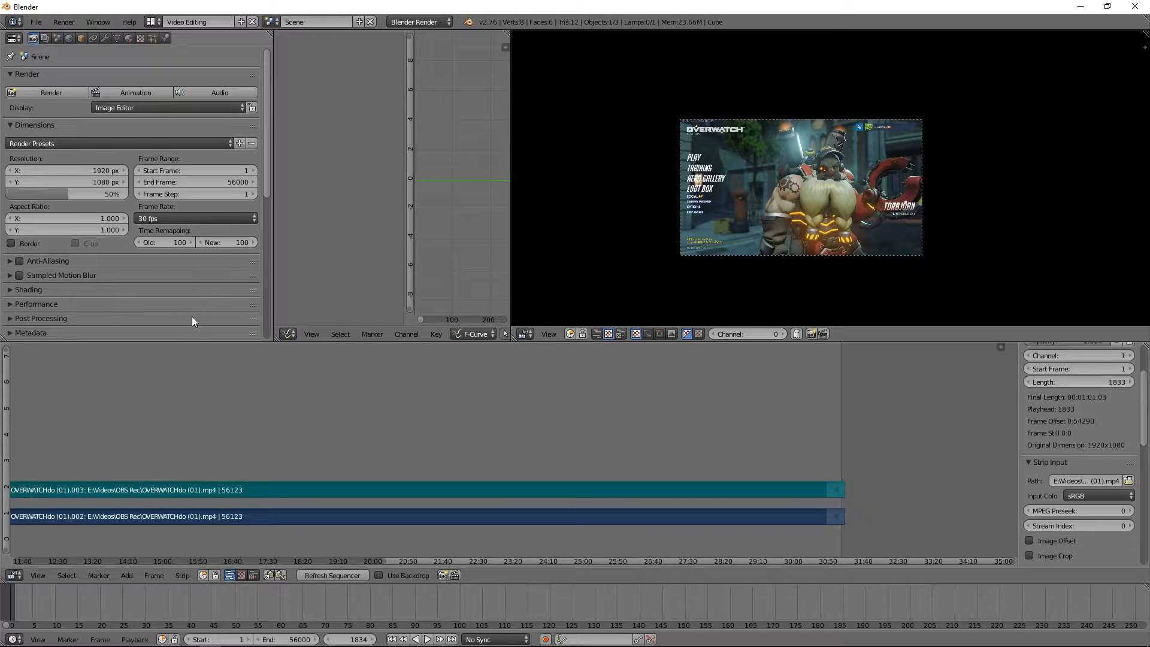
pyautogui.scroll(-5, 234, 399)
pyautogui.hotkey('ctrl', 'z')
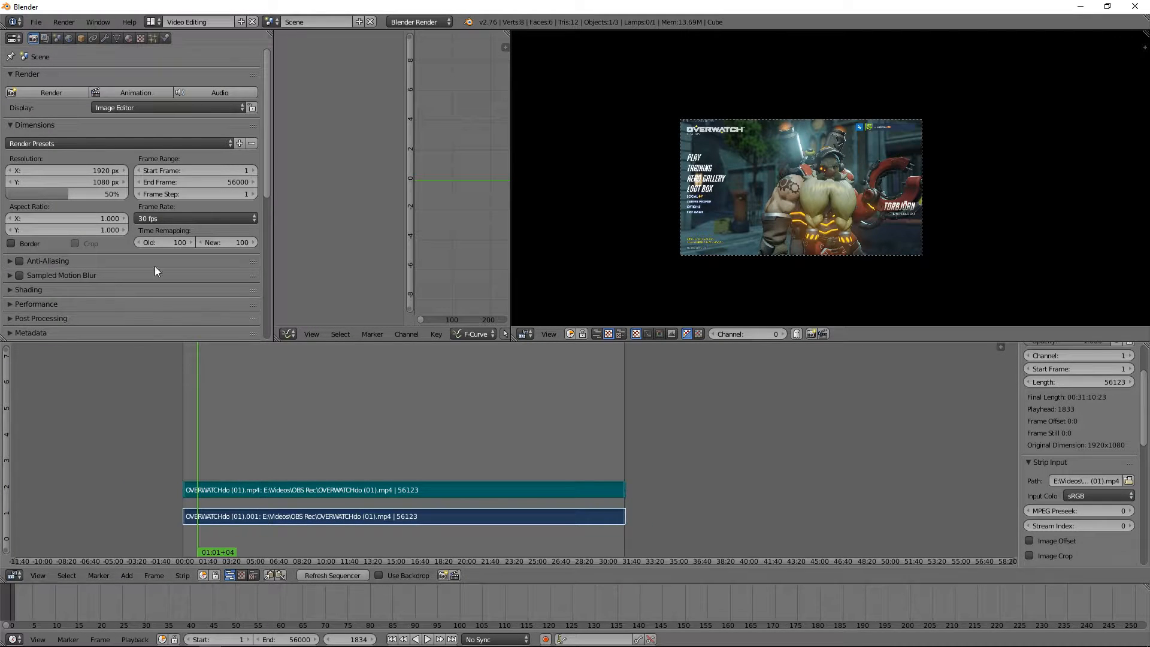
# Set the scene's frame rate to 60 fps and bring the full length of both strips into view.
pyautogui.click(167, 218)
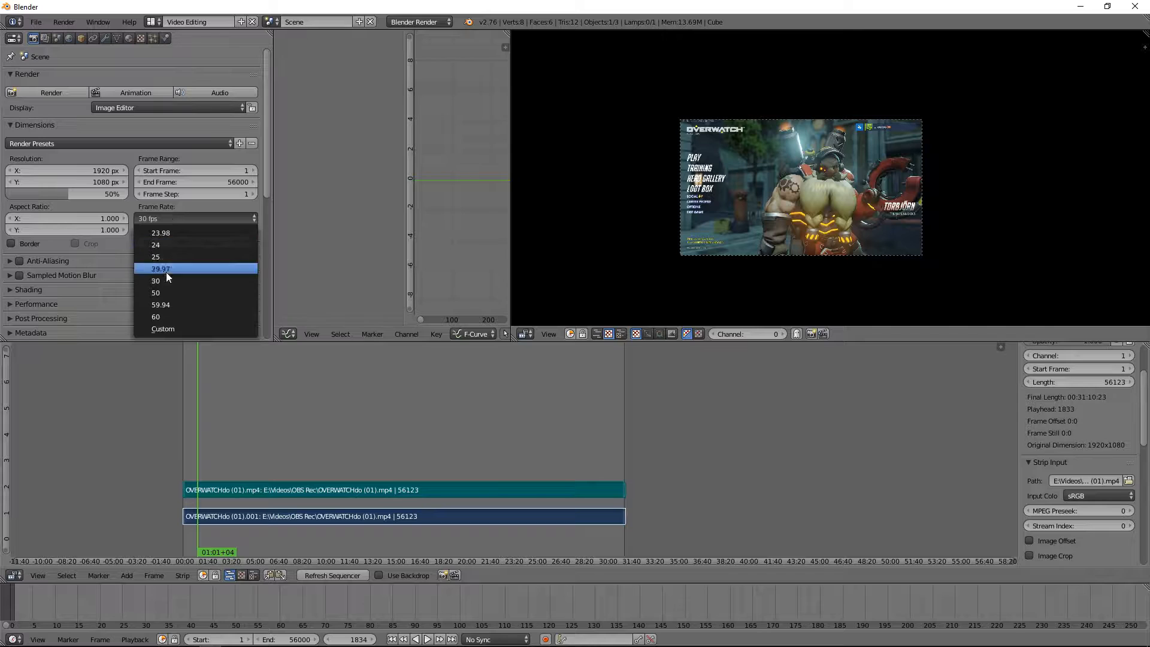
pyautogui.click(174, 315)
pyautogui.scroll(-4, 573, 407)
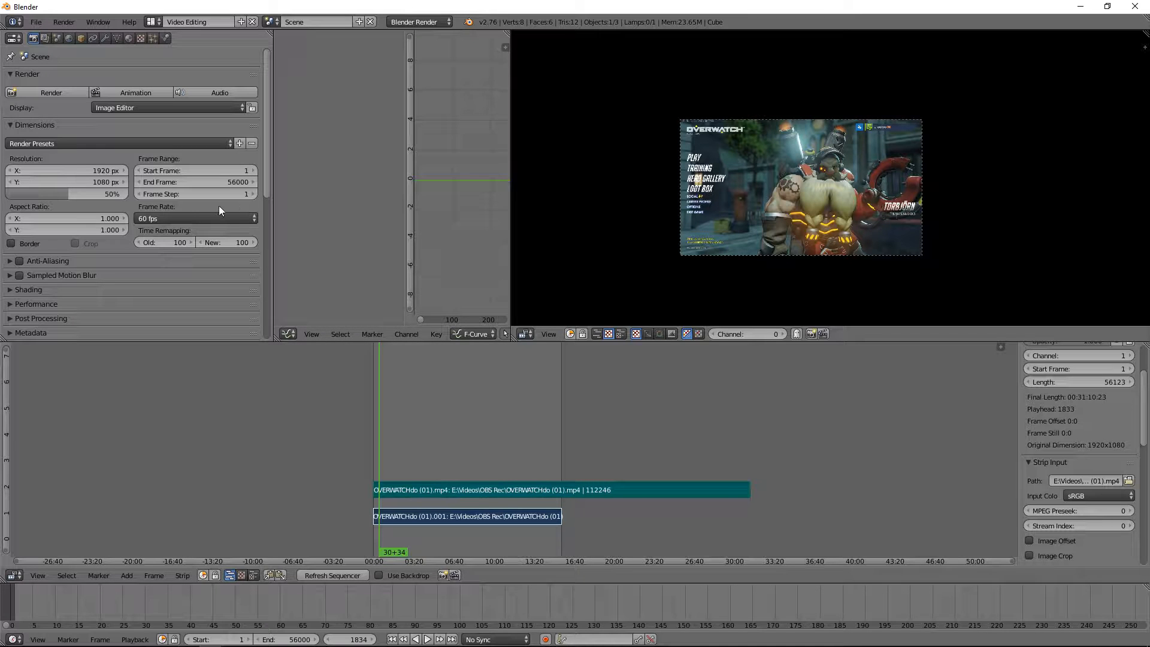
# Play the sequence at 60 fps, including from frame 24075, to compare the audio and video timing.
pyautogui.hotkey('alt', 'a')
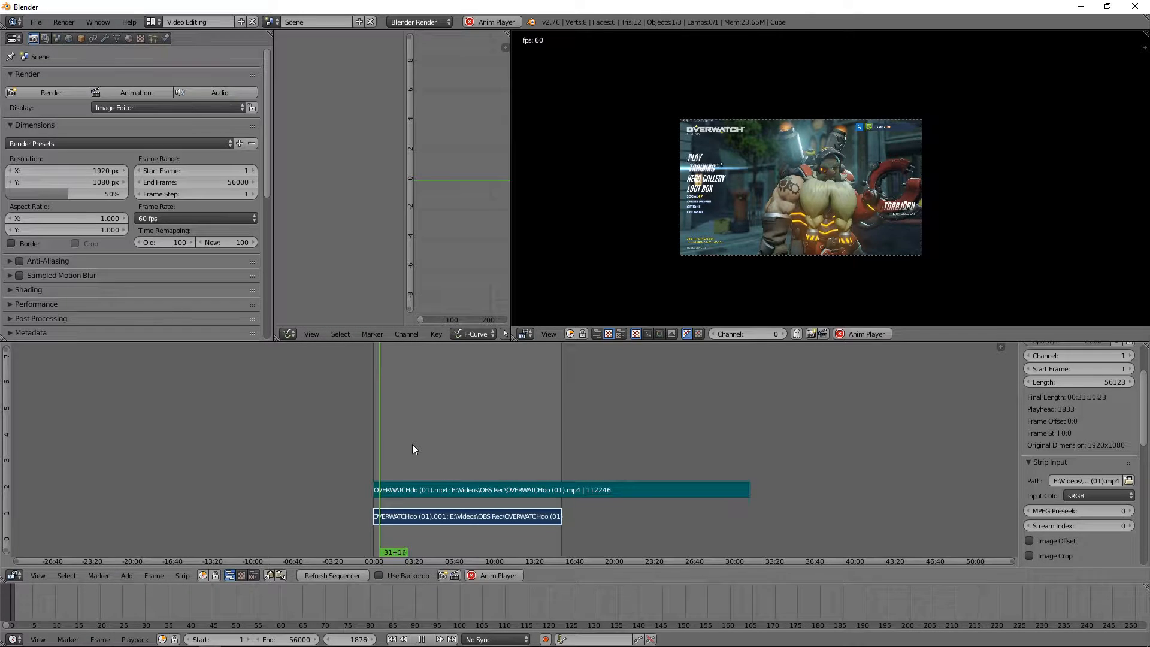
pyautogui.click(428, 458)
pyautogui.moveTo(428, 457); pyautogui.dragTo(454, 456)
pyautogui.hotkey('alt', 'a')
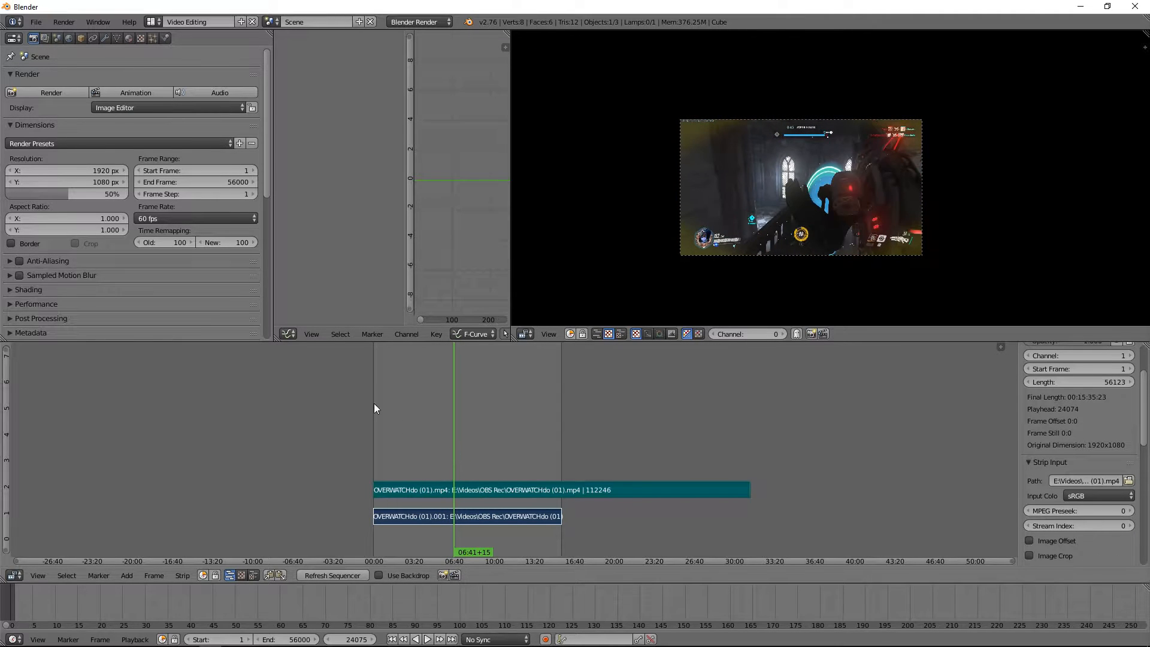
pyautogui.hotkey('alt', 'a')
# Set the scene's frame rate back to 30 fps.
pyautogui.click(185, 220)
pyautogui.click(184, 274)
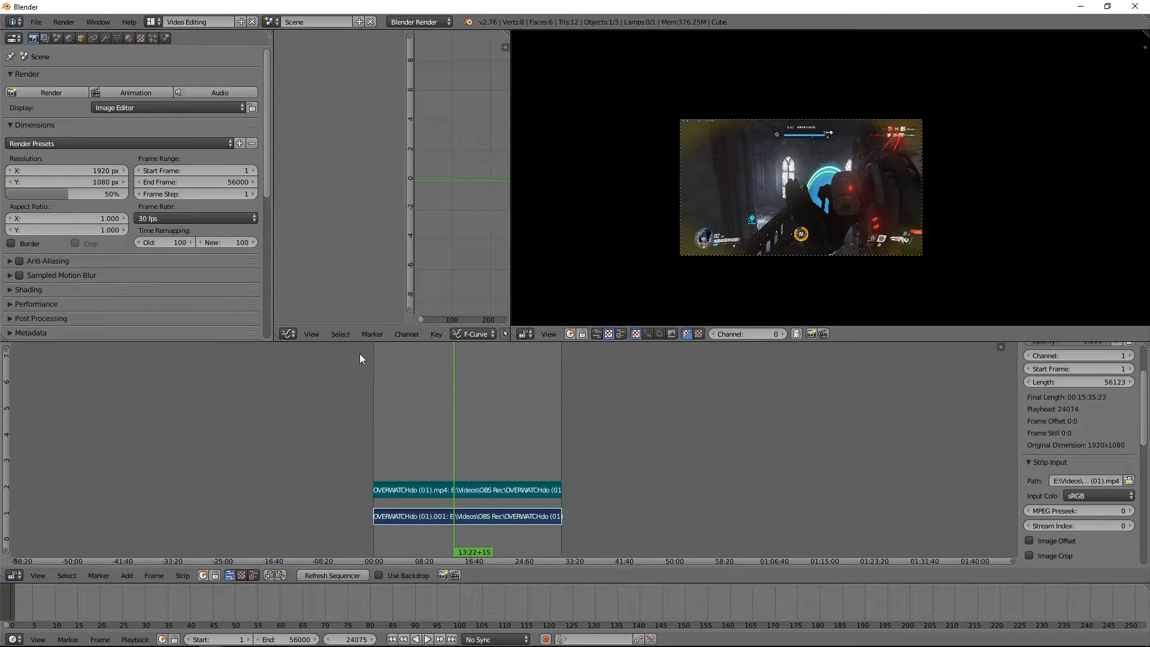
# Cut the video and audio strips together at frame 6463 and again at frame 3984.
pyautogui.scroll(7, 494, 469)
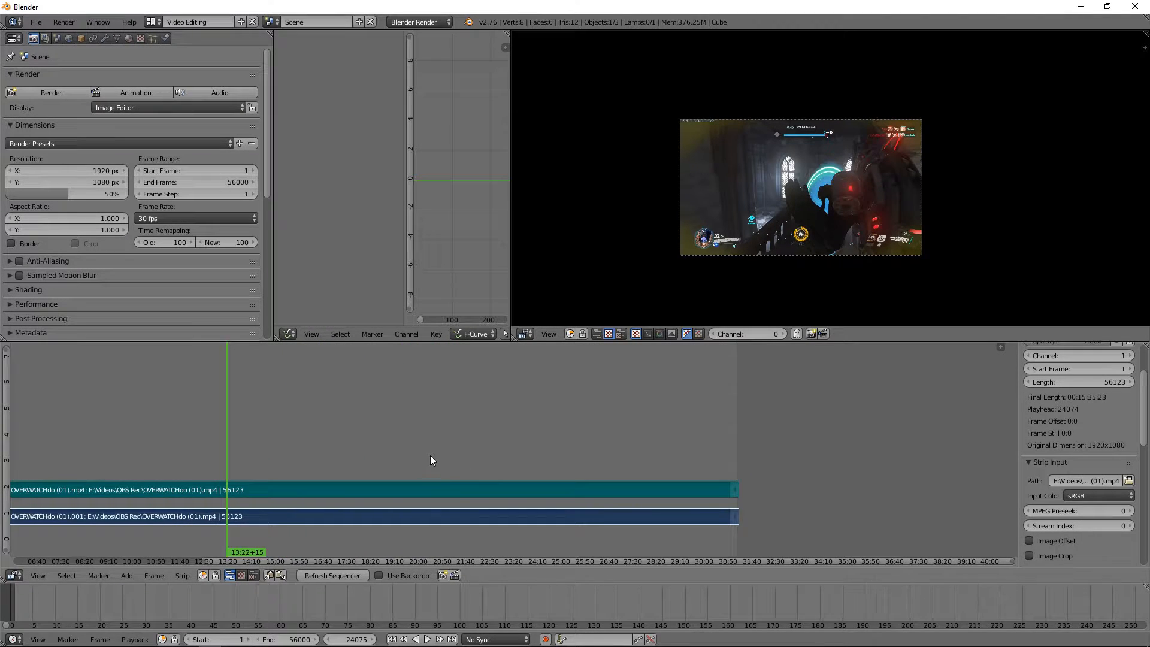
pyautogui.moveTo(431, 459); pyautogui.dragTo(762, 403, button='middle')
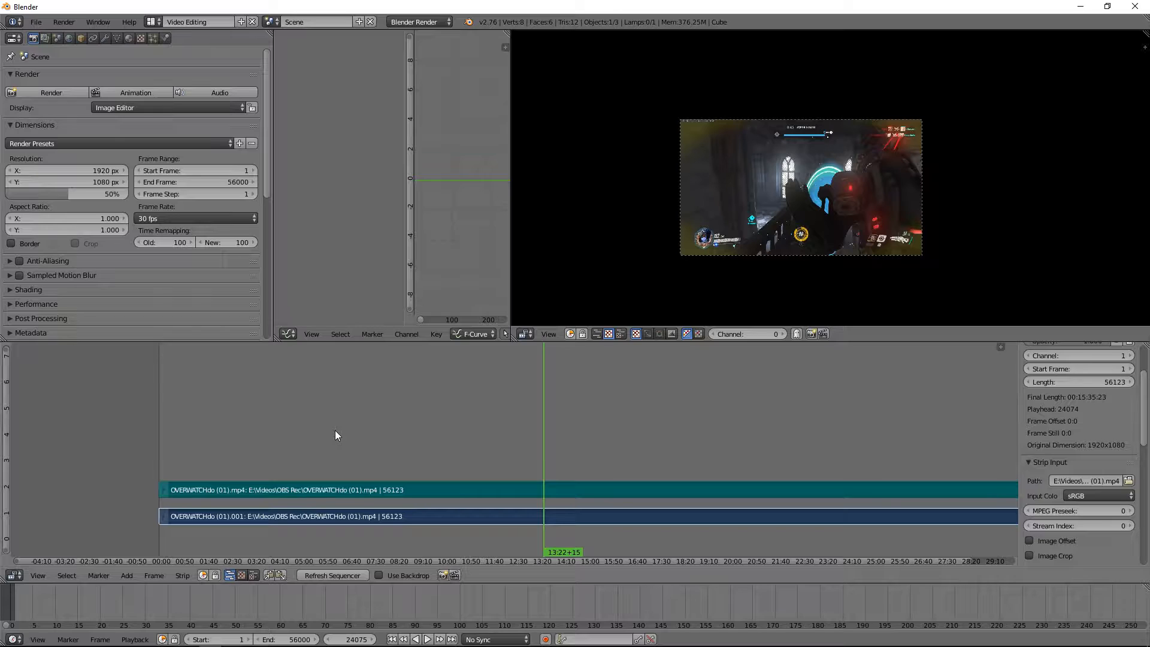
pyautogui.moveTo(339, 430); pyautogui.dragTo(598, 431, button='middle')
pyautogui.scroll(7, 539, 431)
pyautogui.moveTo(518, 422); pyautogui.dragTo(445, 382, button='middle')
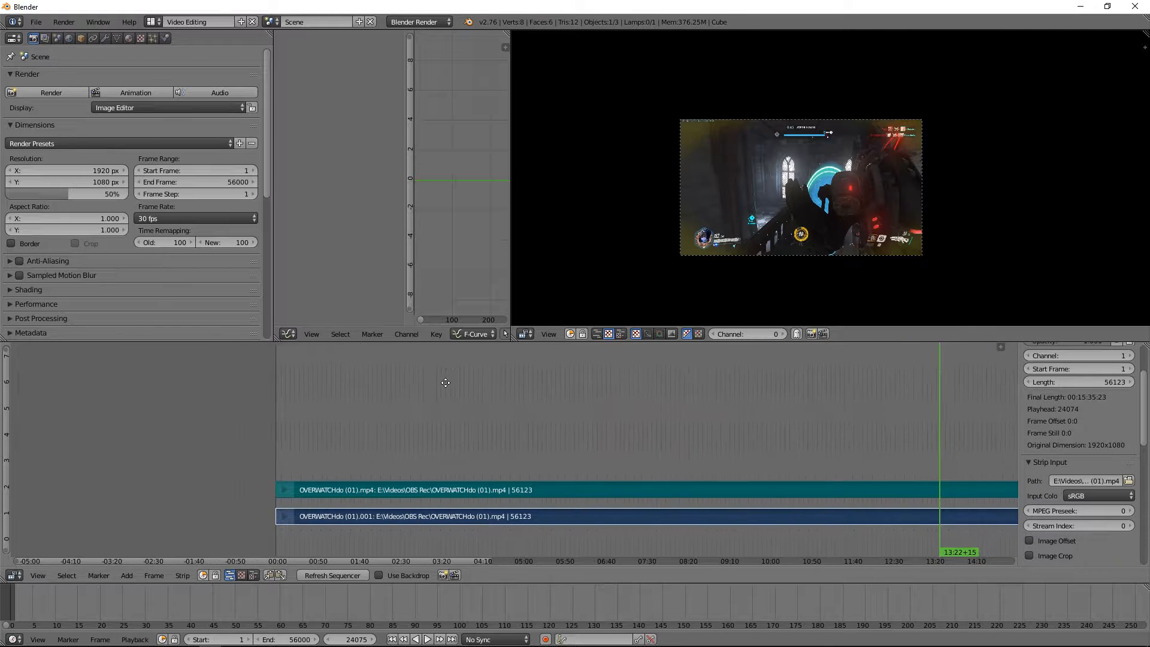
pyautogui.press('a')
pyautogui.click(449, 431)
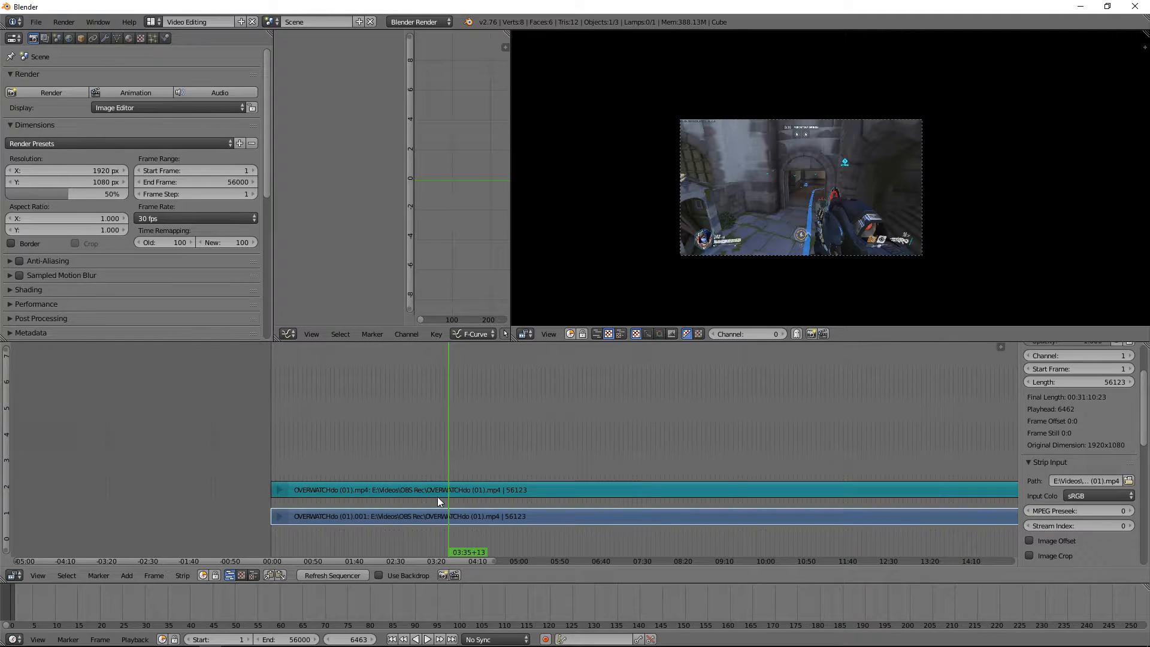
pyautogui.press('a')
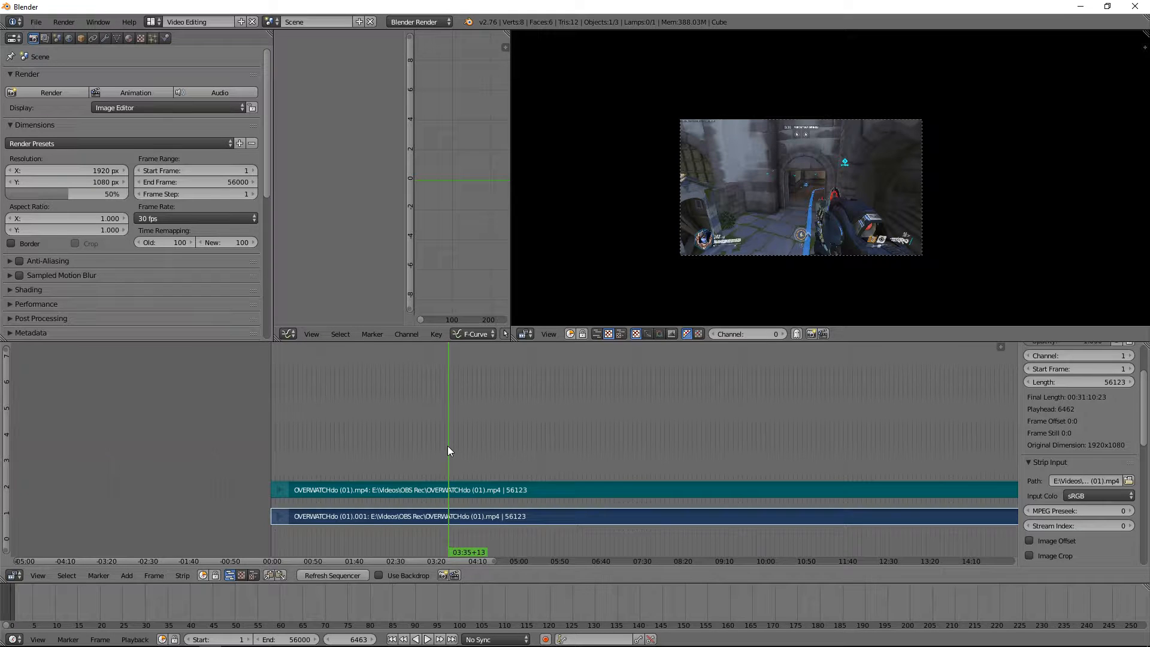
pyautogui.press('k')
pyautogui.click(379, 443)
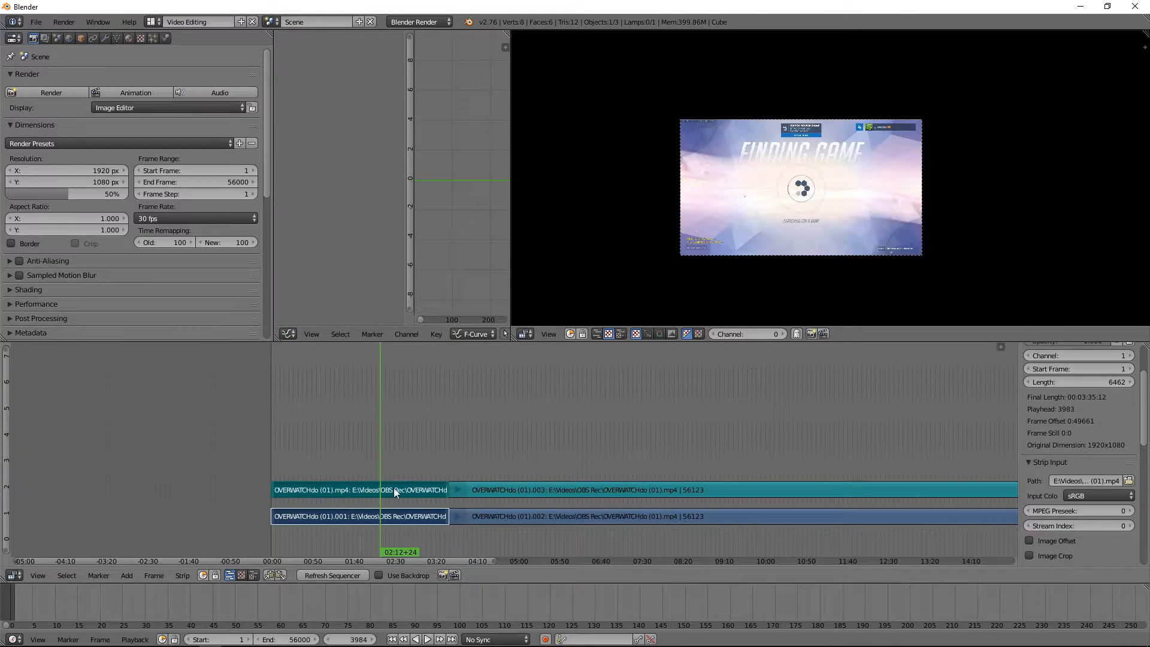
pyautogui.press('k')
# Erase the middle video and audio pieces between the two cuts at frames 3984 and 6463.
pyautogui.rightClick(397, 490)
pyautogui.keyDown('shift'); pyautogui.rightClick(411, 521); pyautogui.keyUp('shift')
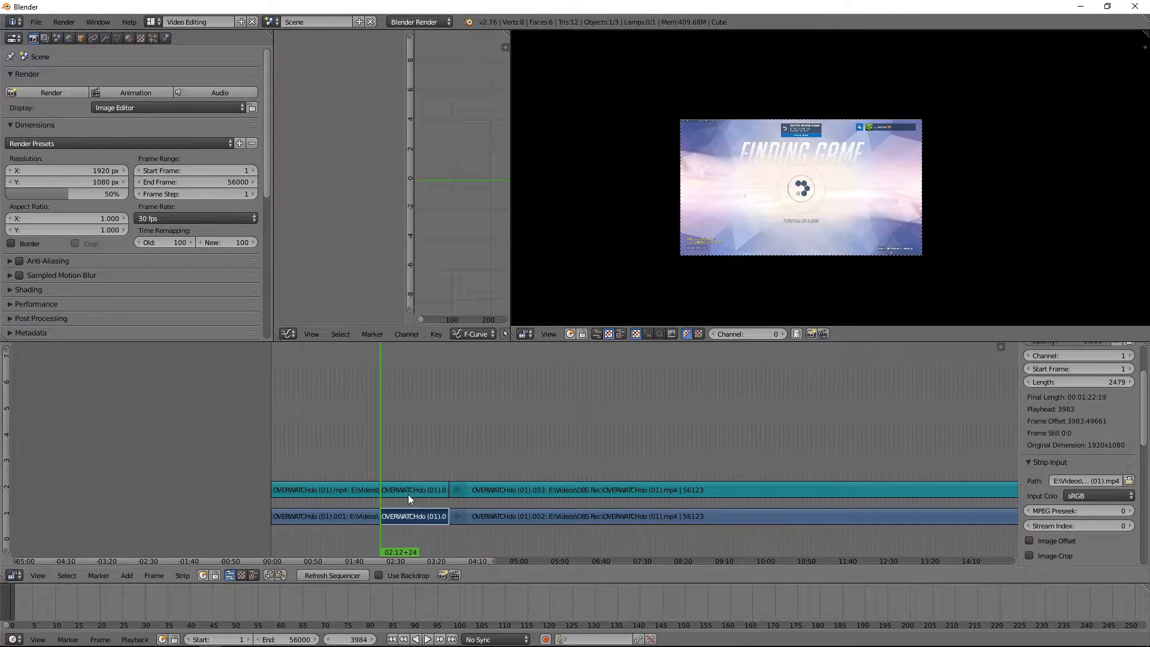
pyautogui.keyDown('shift'); pyautogui.rightClick(407, 494); pyautogui.keyUp('shift')
pyautogui.press('x')
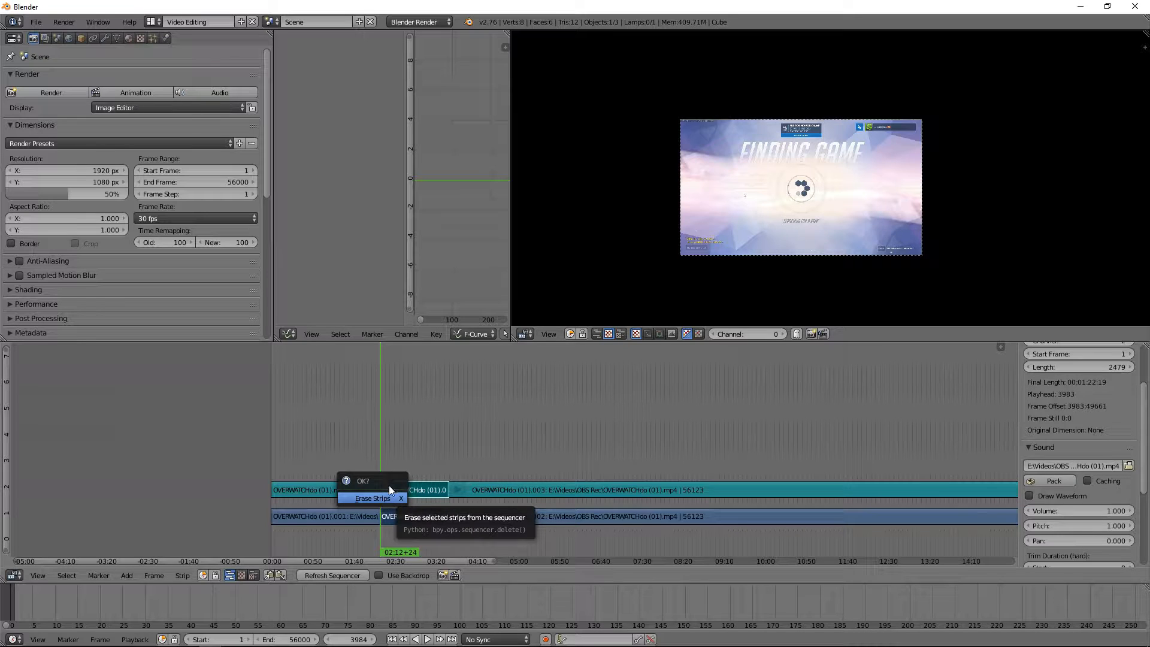
pyautogui.rightClick(419, 517)
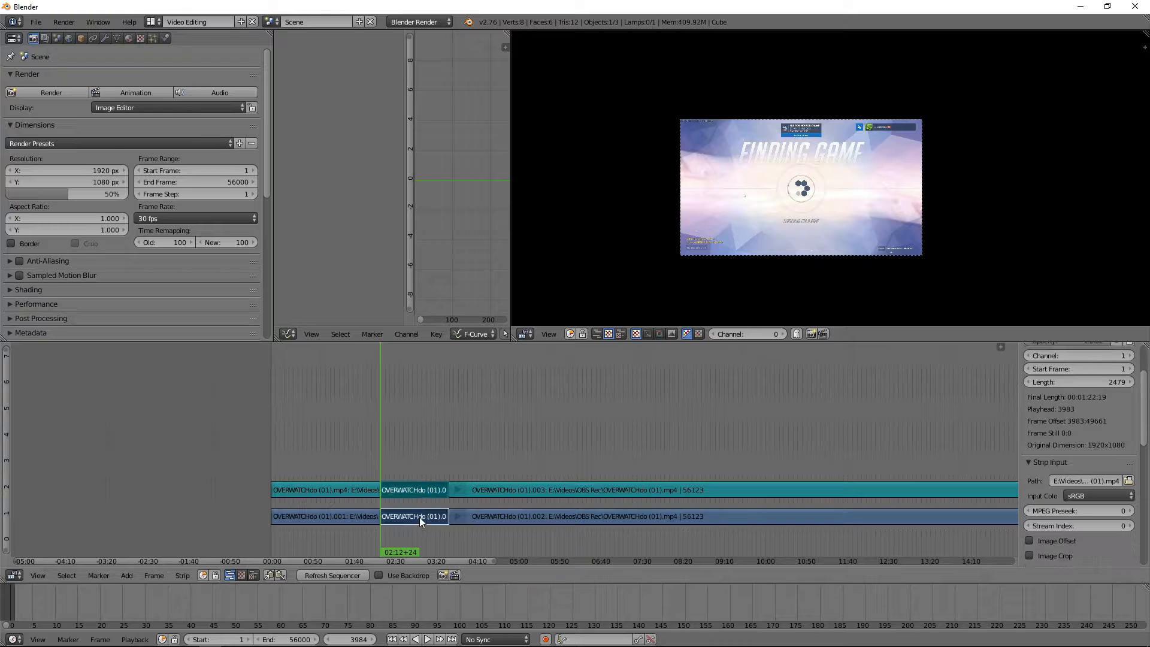
pyautogui.press('x')
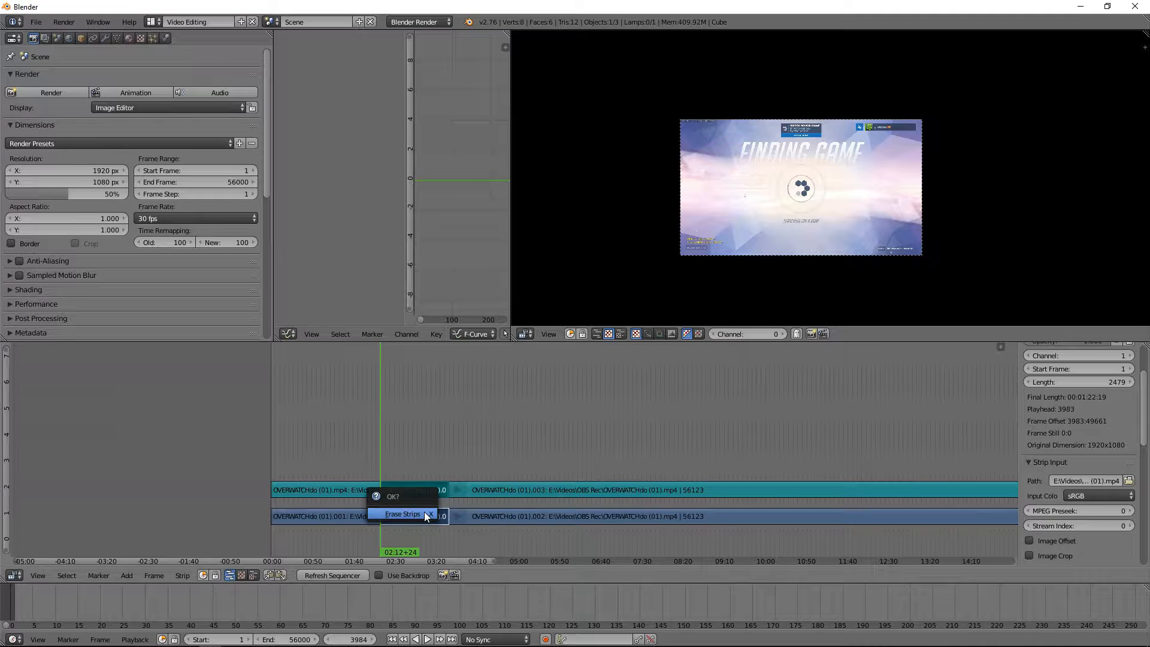
pyautogui.click(424, 511)
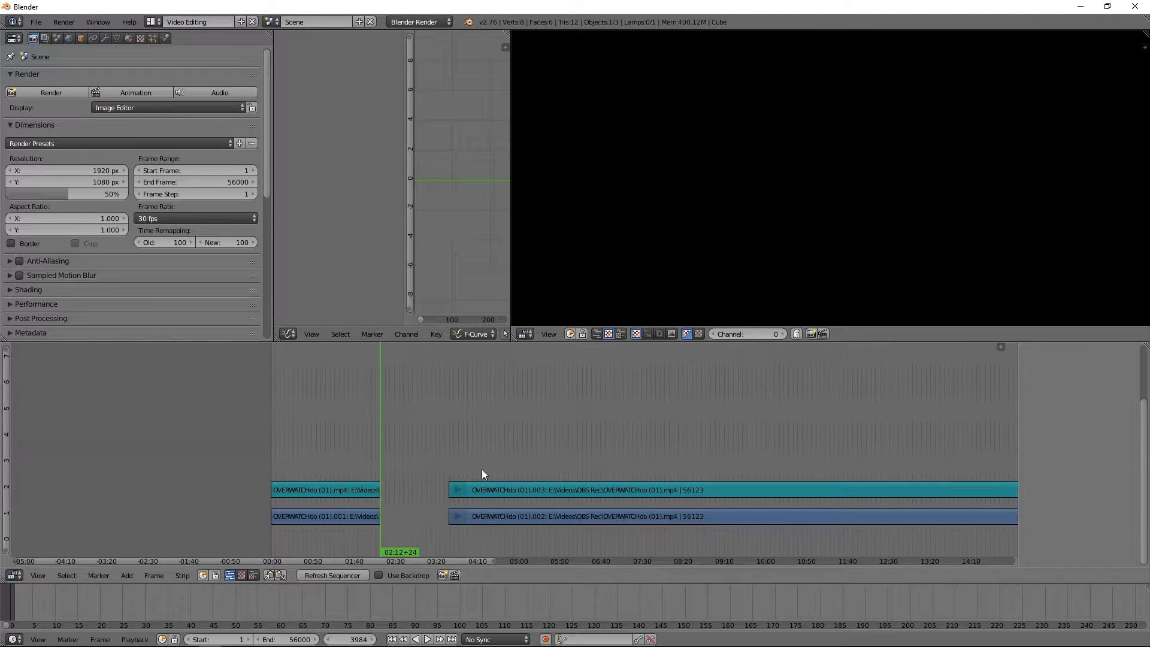
# Preview the first pieces from frame 3180, and park the playhead at frame 2701.
pyautogui.click(358, 436)
pyautogui.hotkey('alt', 'a')
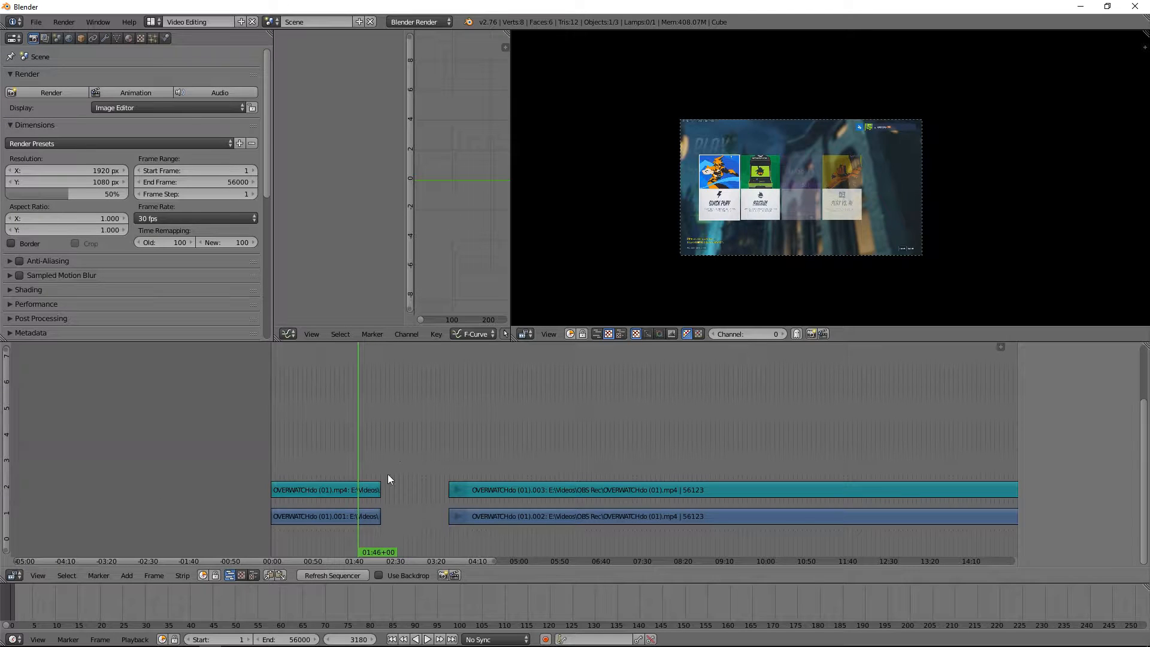
pyautogui.moveTo(313, 434); pyautogui.dragTo(345, 436)
# Slide the remaining long video and audio strips back together so they follow directly after the first pieces, starting at frame 3984.
pyautogui.rightClick(489, 494)
pyautogui.rightClick(485, 509)
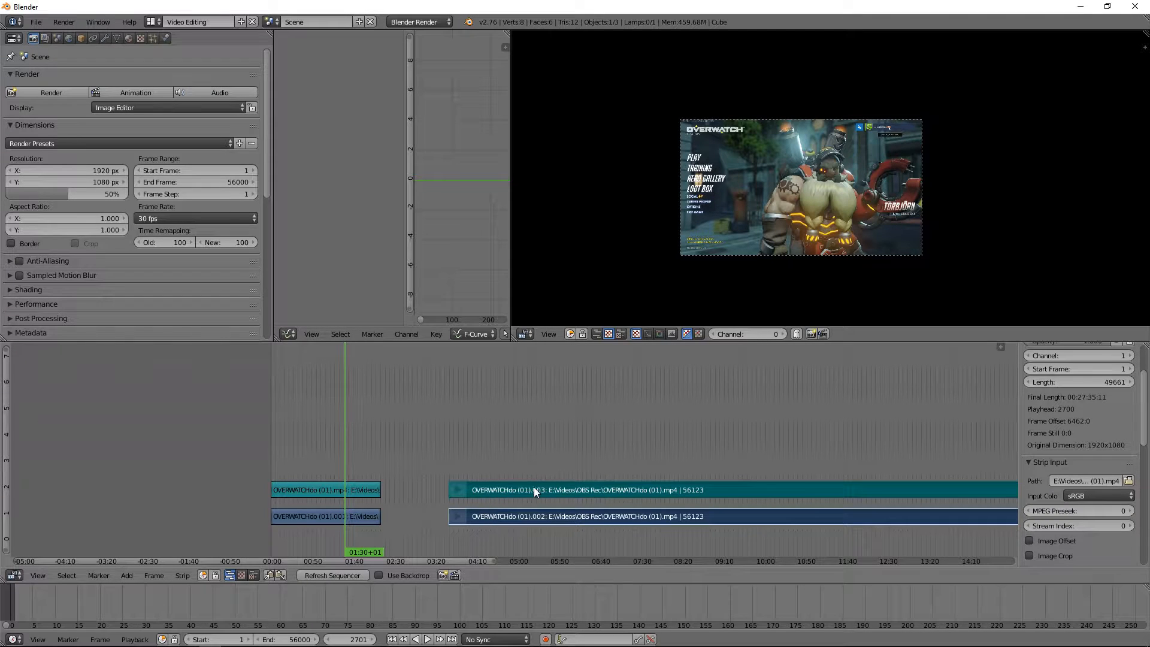
pyautogui.press('g')
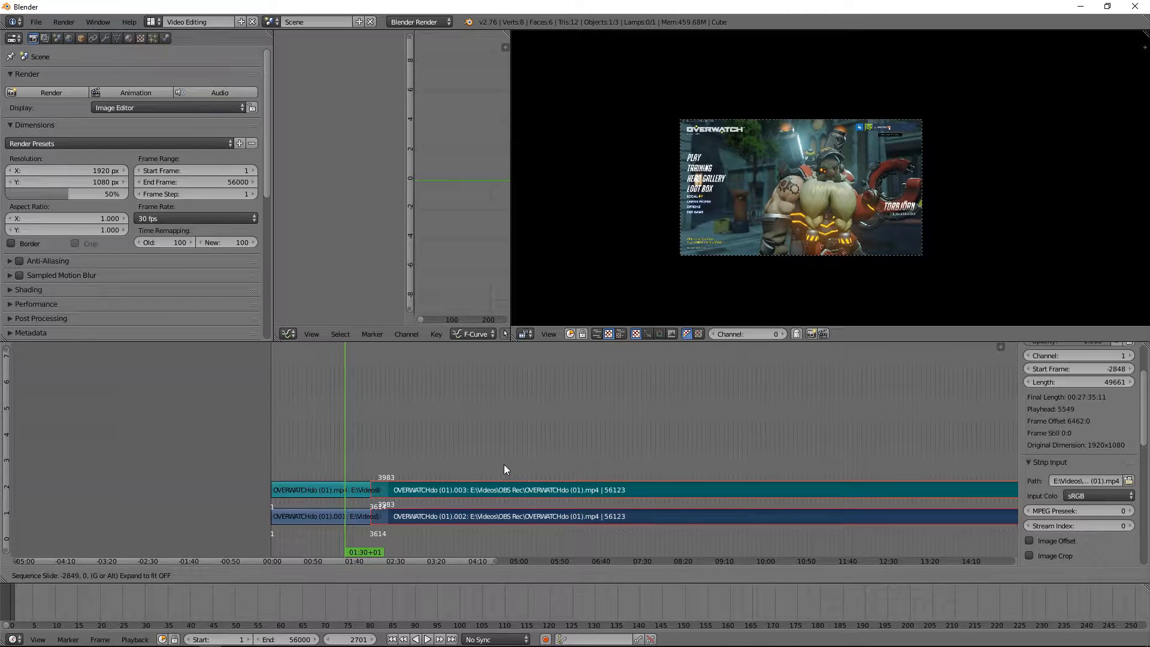
pyautogui.click(507, 462)
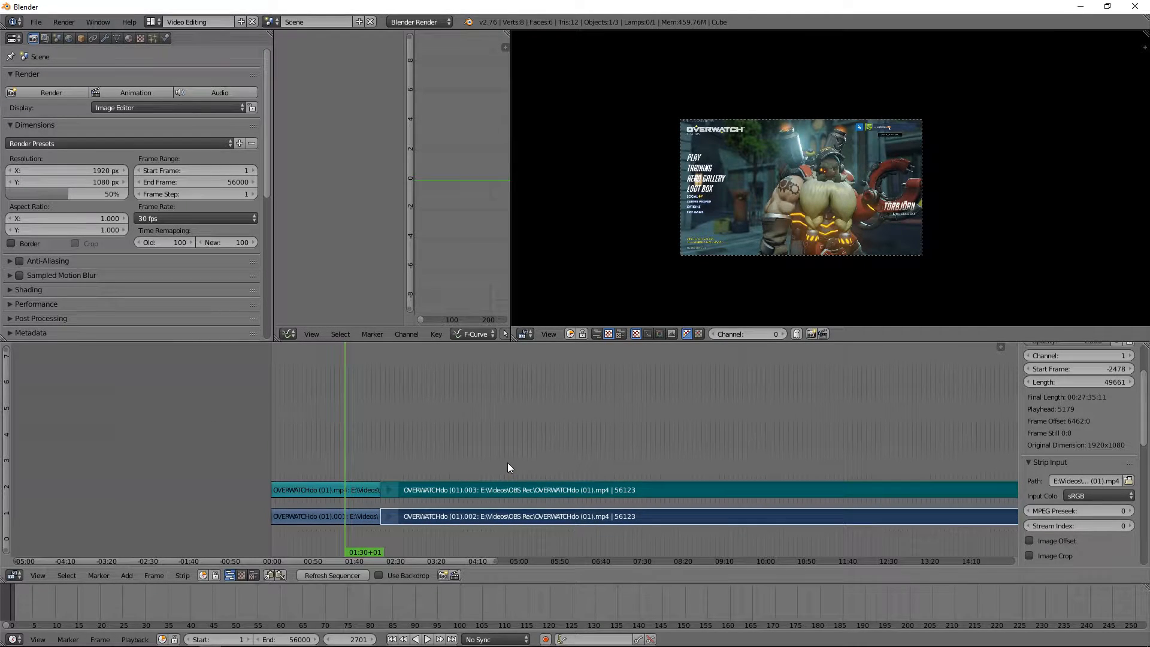
pyautogui.hotkey('ctrl', 'z')
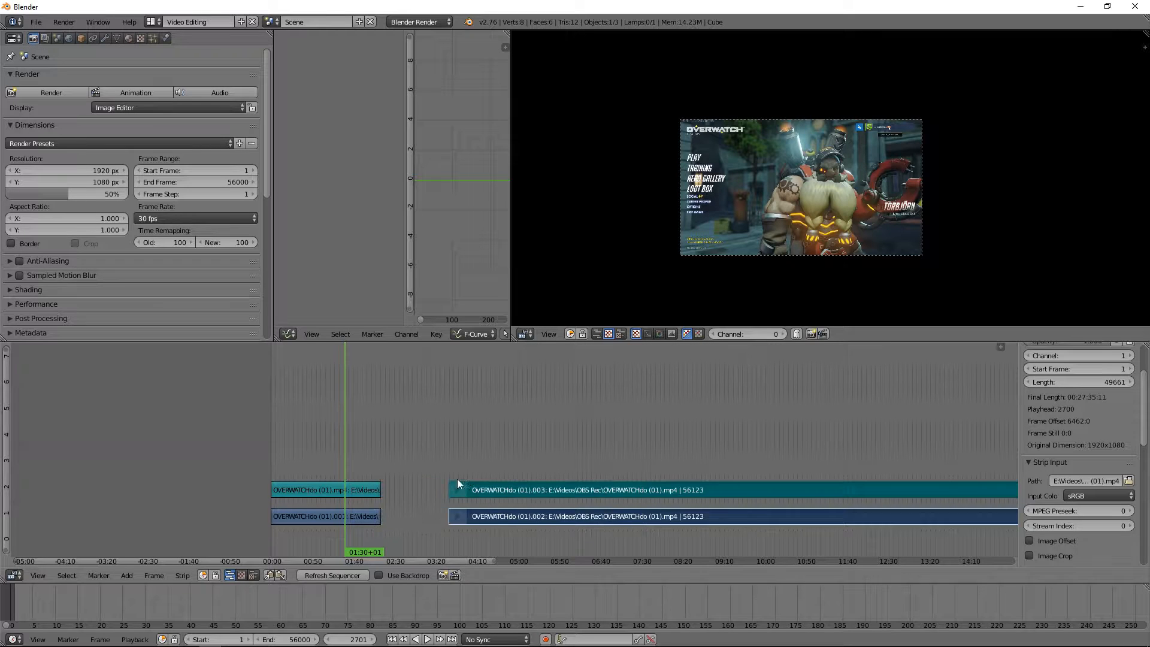
pyautogui.press('g')
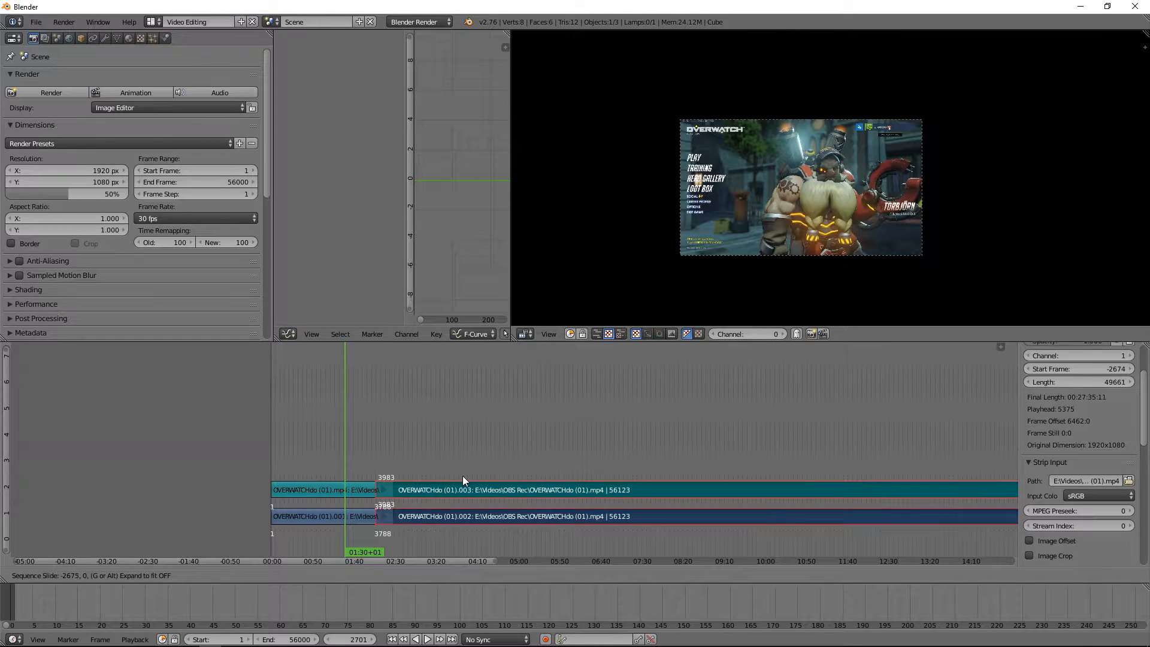
pyautogui.click(456, 476)
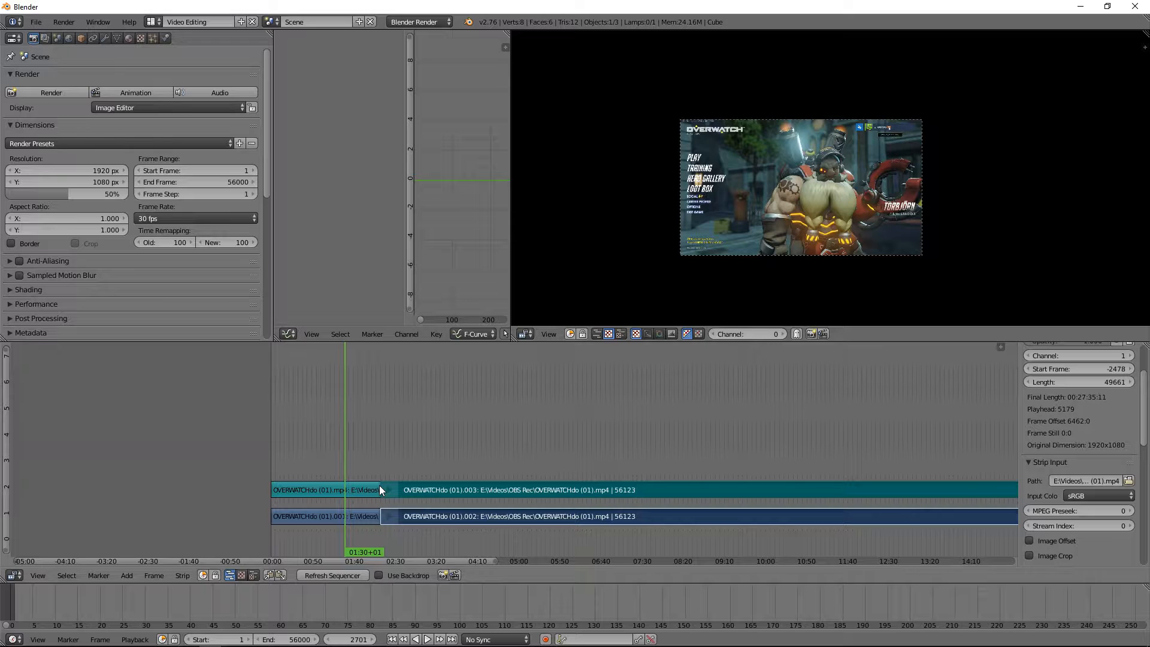
# Add a Transform effect strip to the second video strip and a time marker at frame 2701.
pyautogui.rightClick(419, 513)
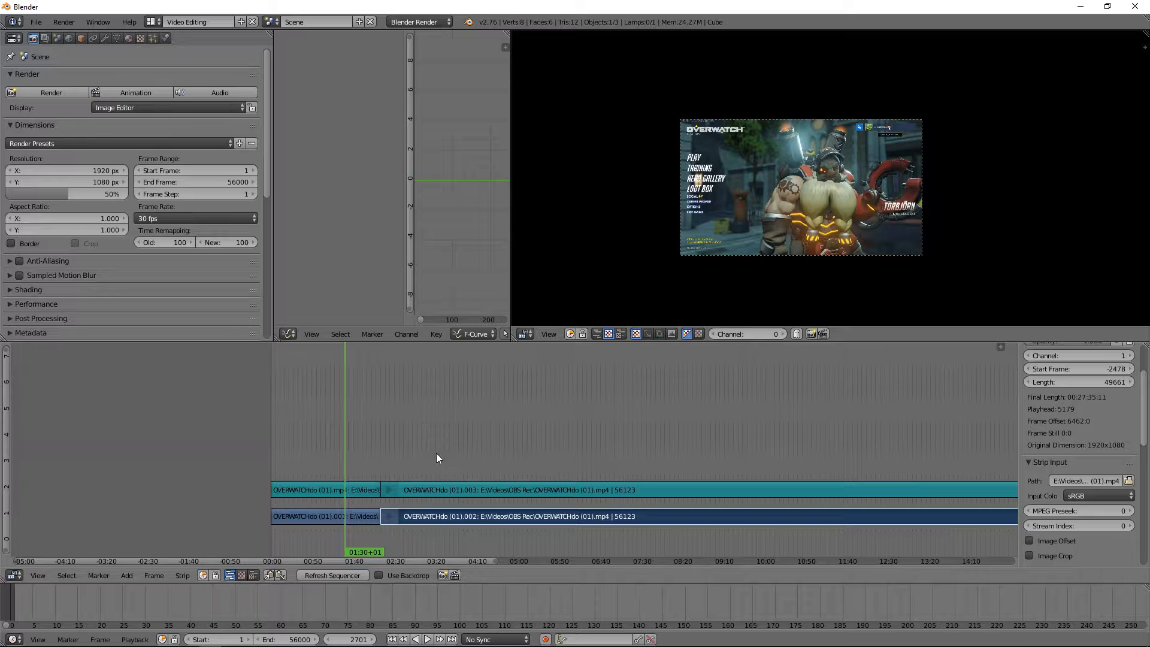
pyautogui.hotkey('shift', 'a')
pyautogui.moveTo(436, 490)
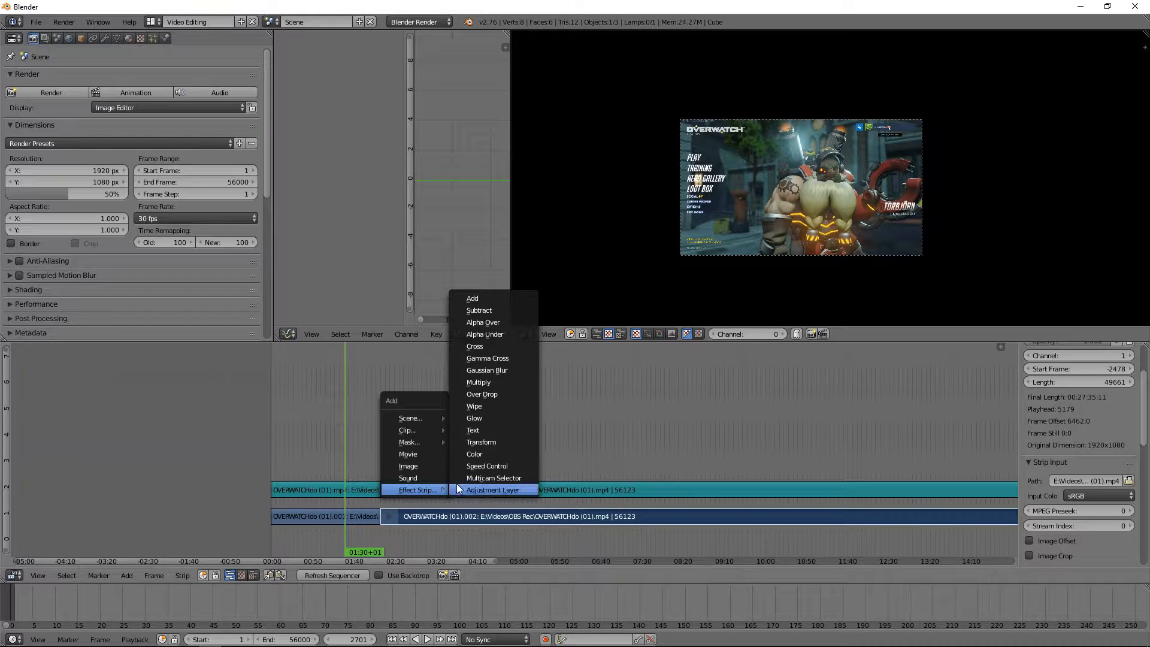
pyautogui.click(496, 441)
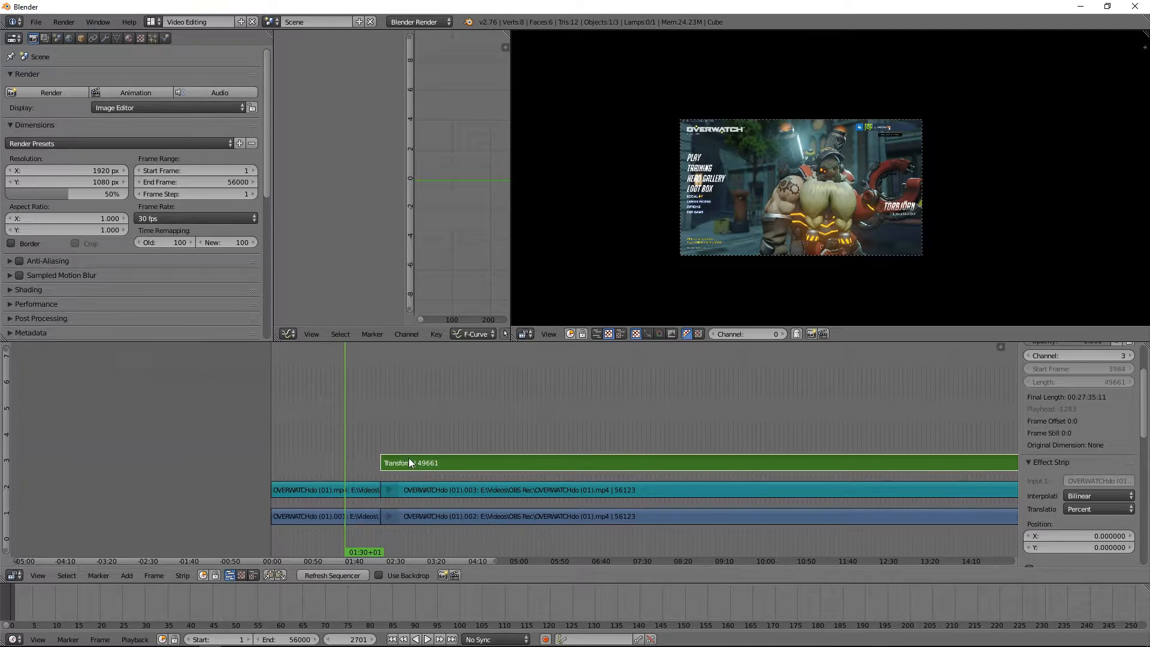
pyautogui.scroll(-6, 1046, 422)
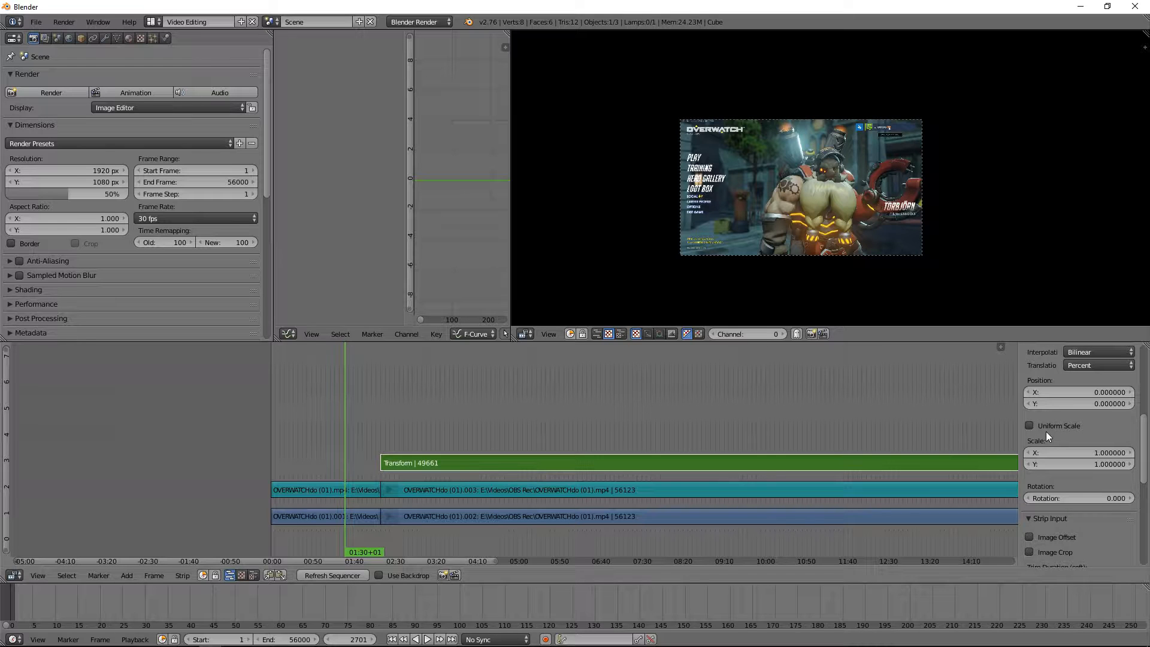
pyautogui.press('m')
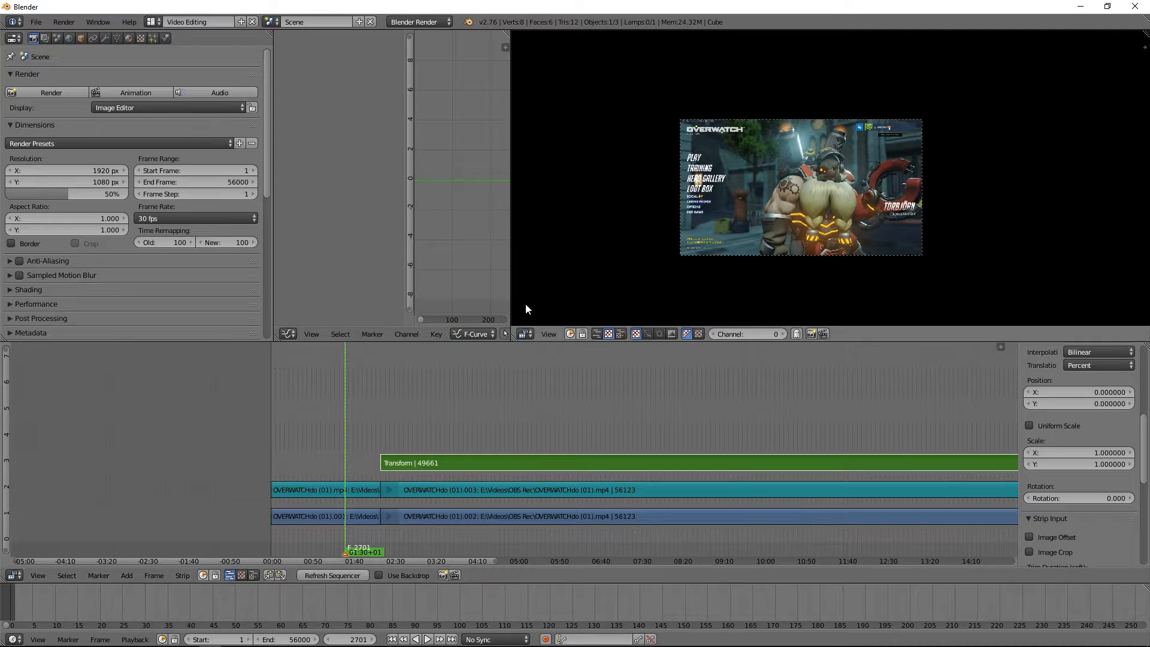
# Switch to the Default layout and back to Video Editing, toggling the side panels in each.
pyautogui.click(153, 22)
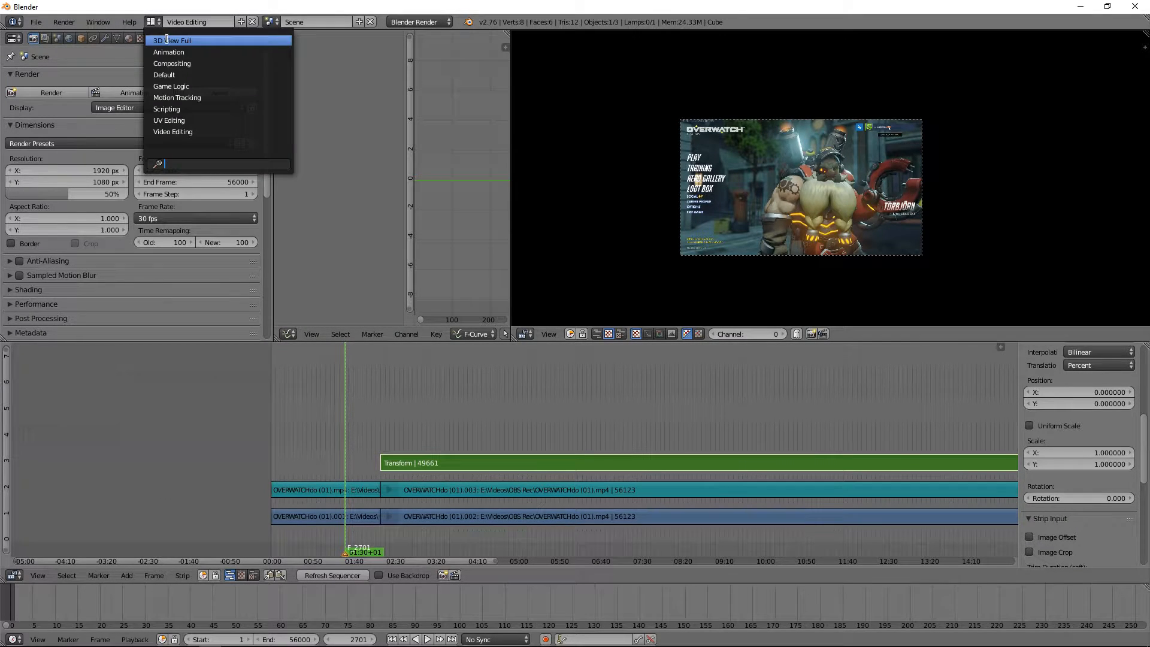
pyautogui.click(216, 77)
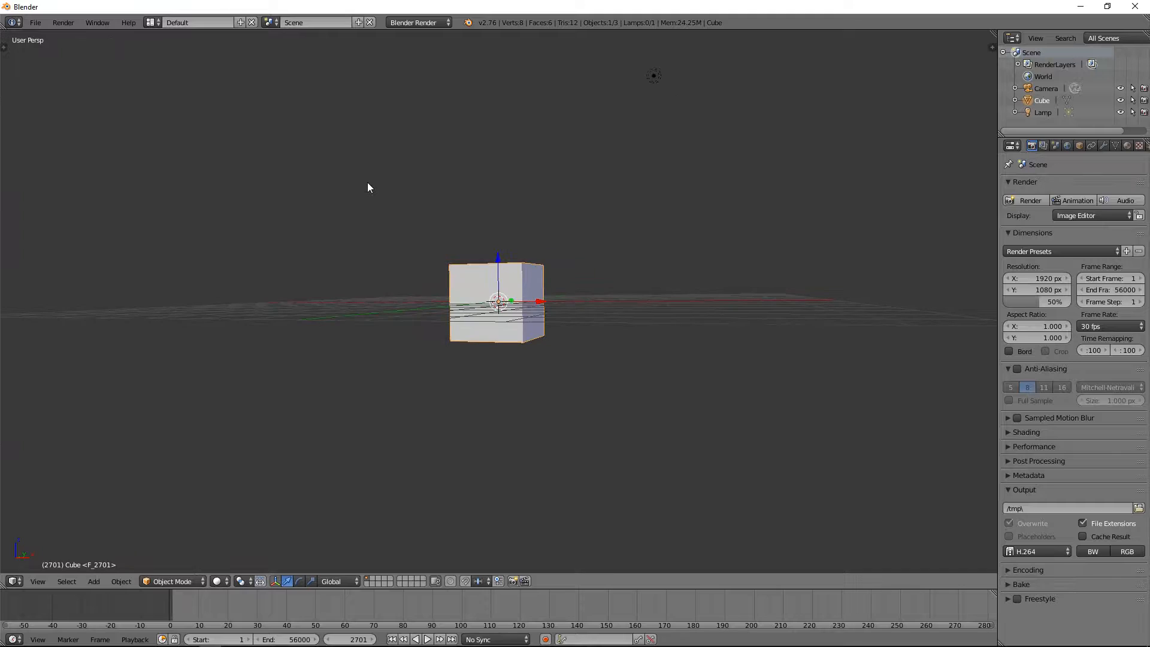
pyautogui.press('n')
pyautogui.press('n')
pyautogui.press('n')
pyautogui.press('n')
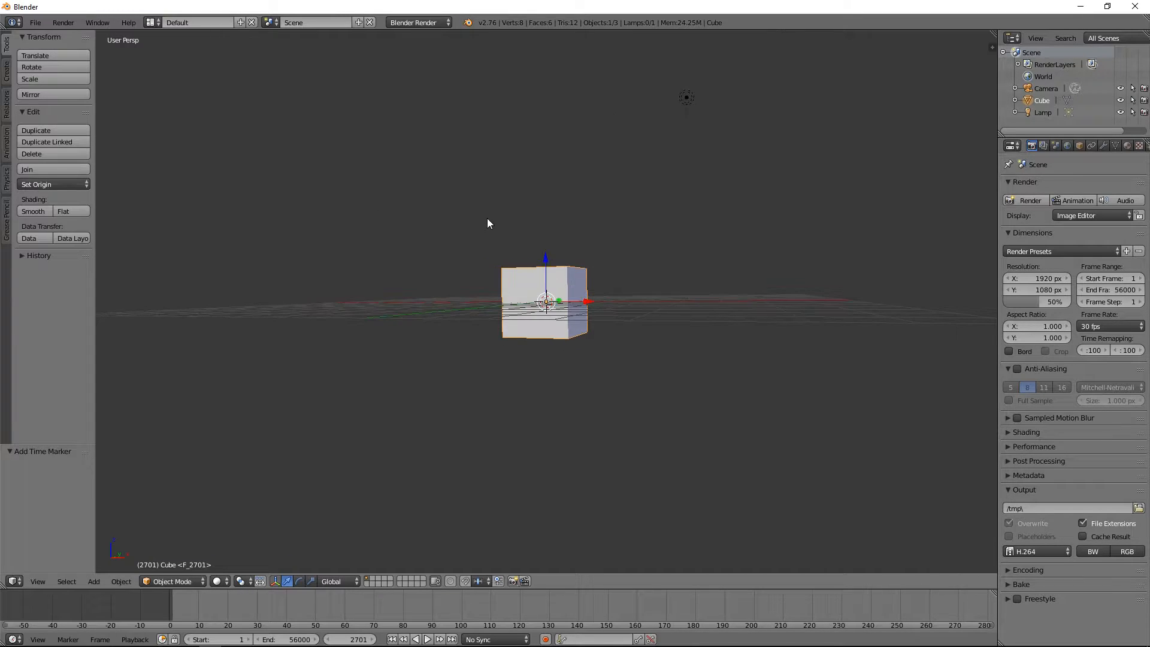
pyautogui.click(153, 22)
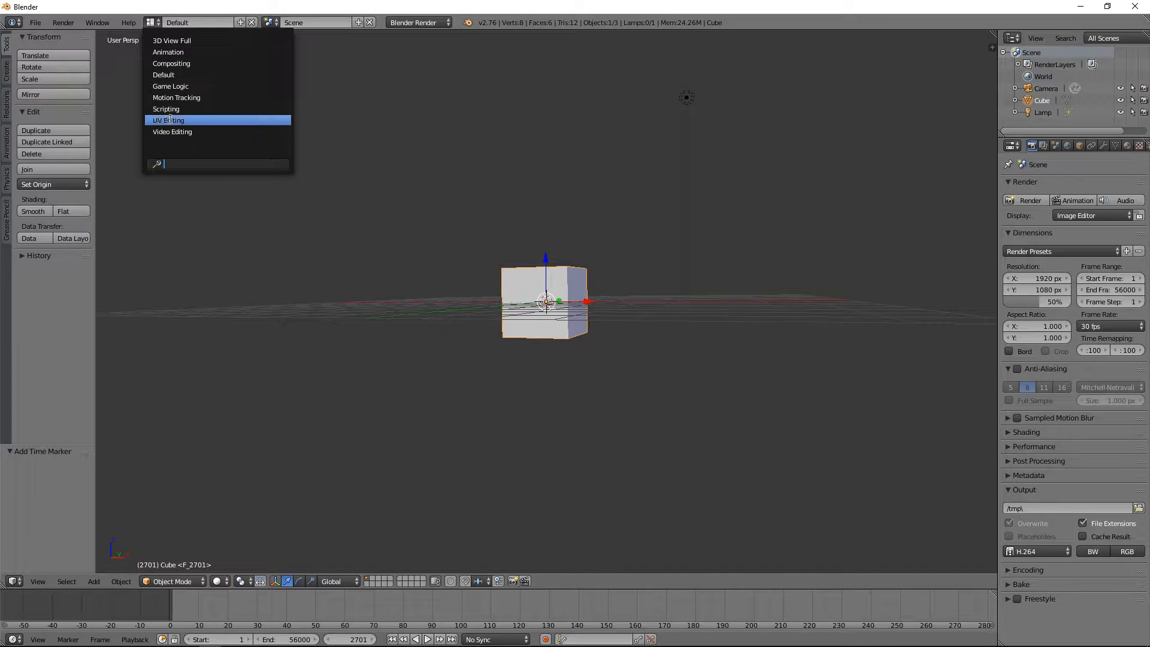
pyautogui.click(174, 124)
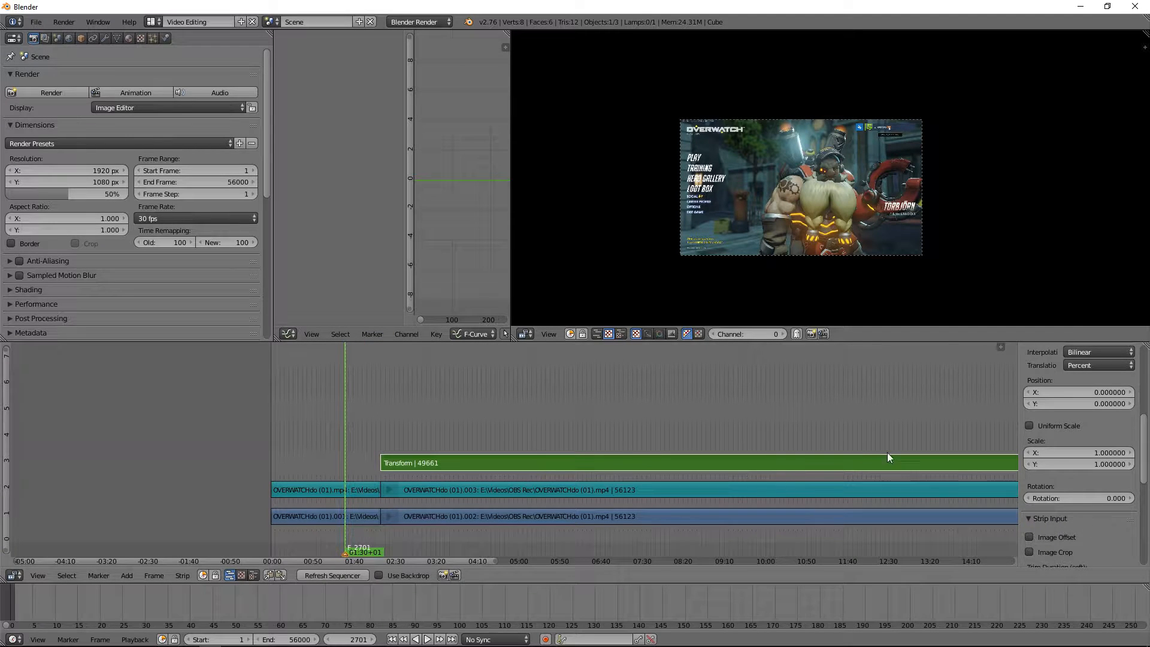
pyautogui.press('n')
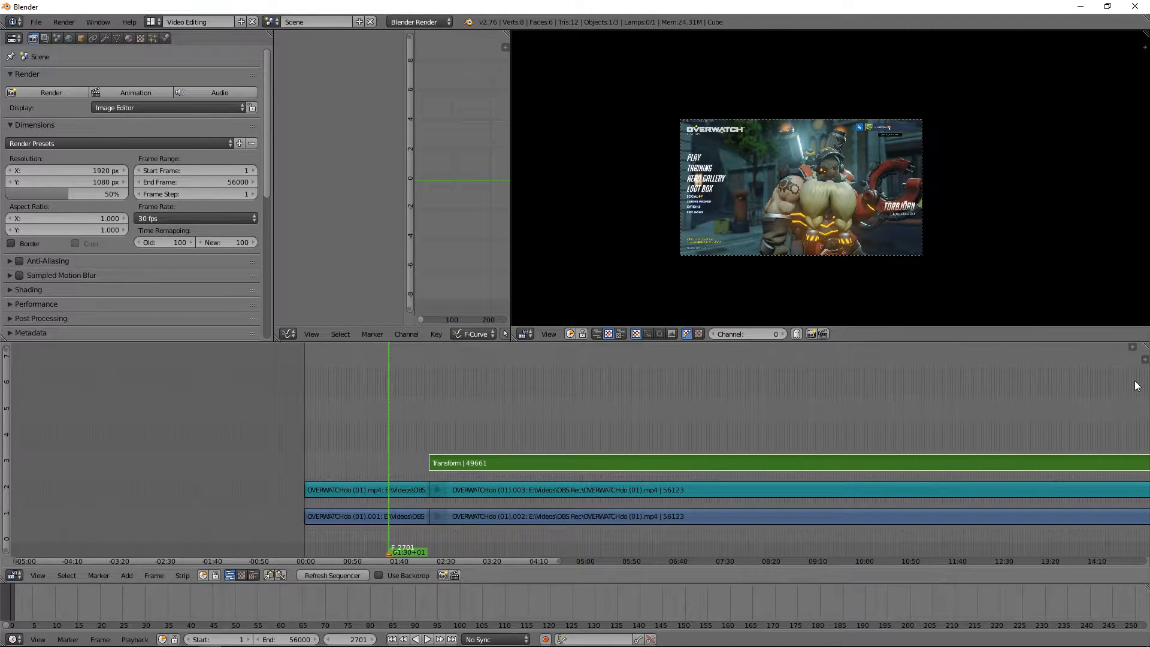
pyautogui.click(1144, 359)
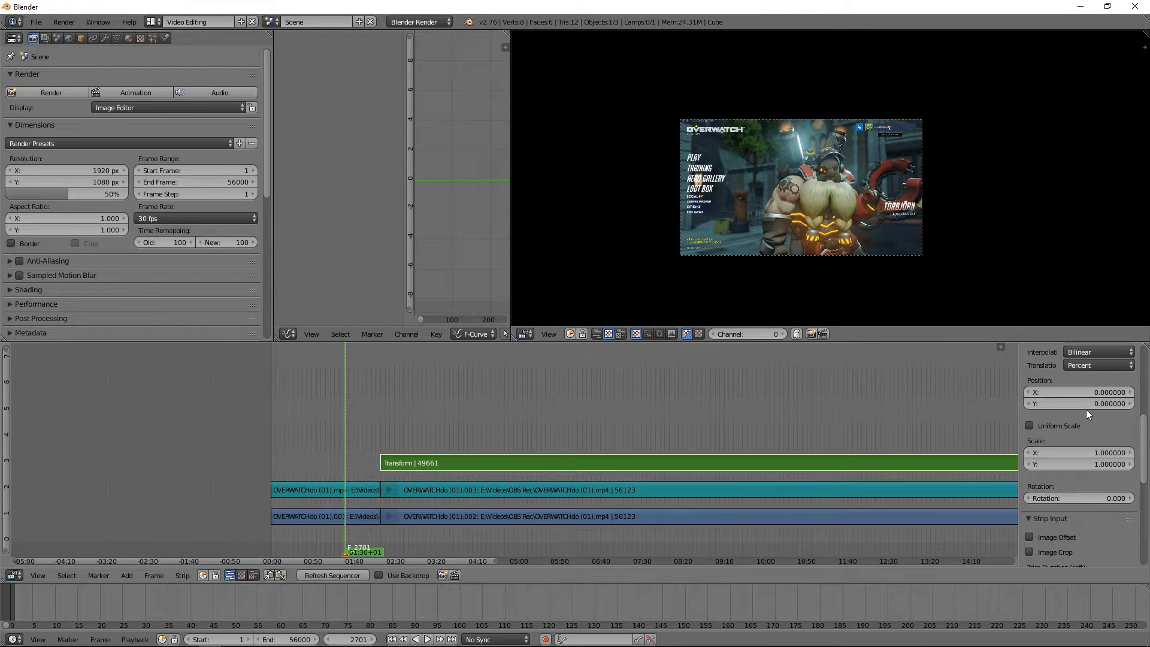
# At frame 13987, try shifting the Transform strip's X position to about 8.13, and reset it to 0.
pyautogui.scroll(4, 1081, 408)
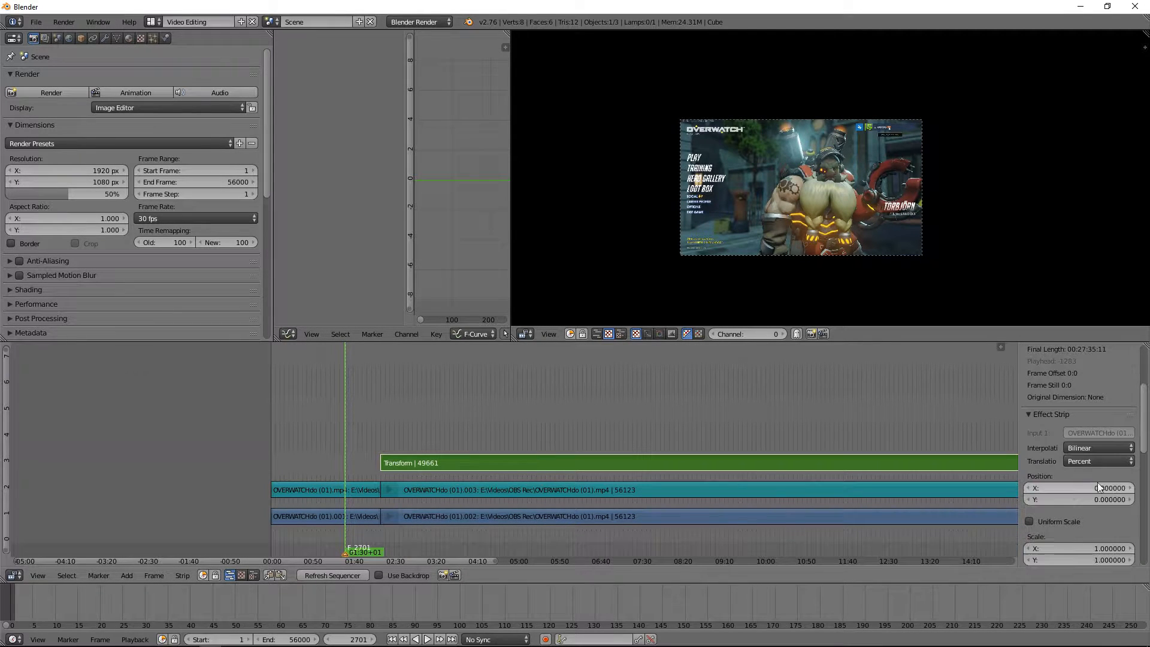
pyautogui.click(1097, 488)
pyautogui.write('1.71')
pyautogui.press('Return')
pyautogui.click(656, 391)
pyautogui.moveTo(1107, 488)
pyautogui.mouseDown()
pyautogui.moveTo(806, 488)
pyautogui.moveTo(1112, 483)
pyautogui.mouseUp()
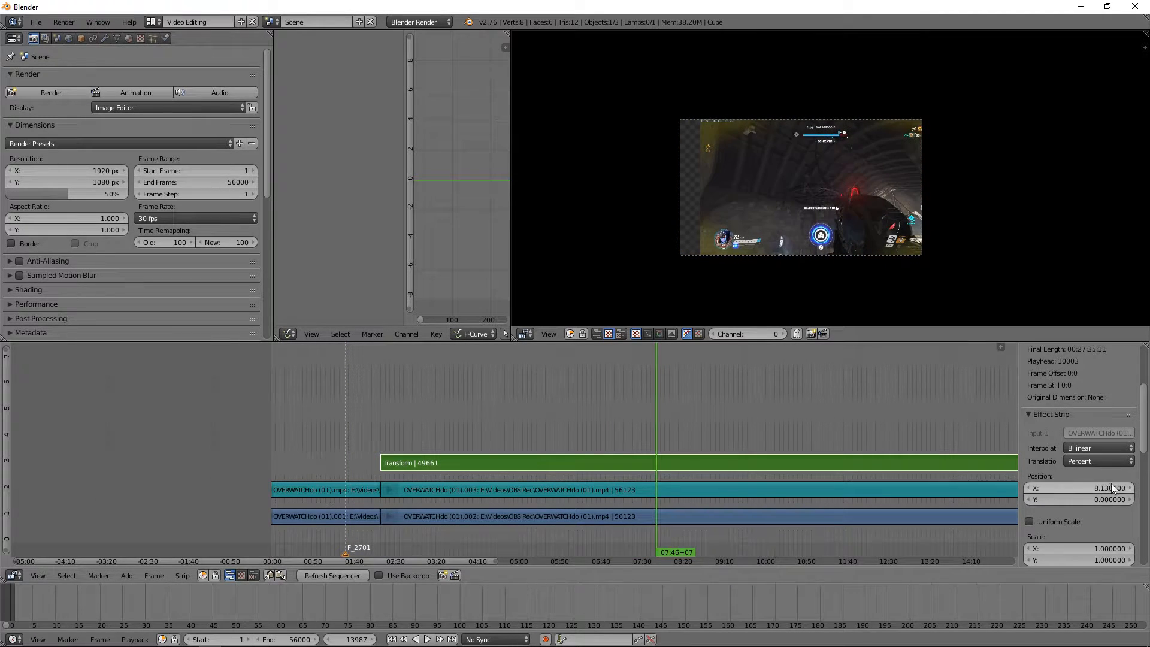
pyautogui.click(1091, 487)
pyautogui.write('0')
pyautogui.press('Return')
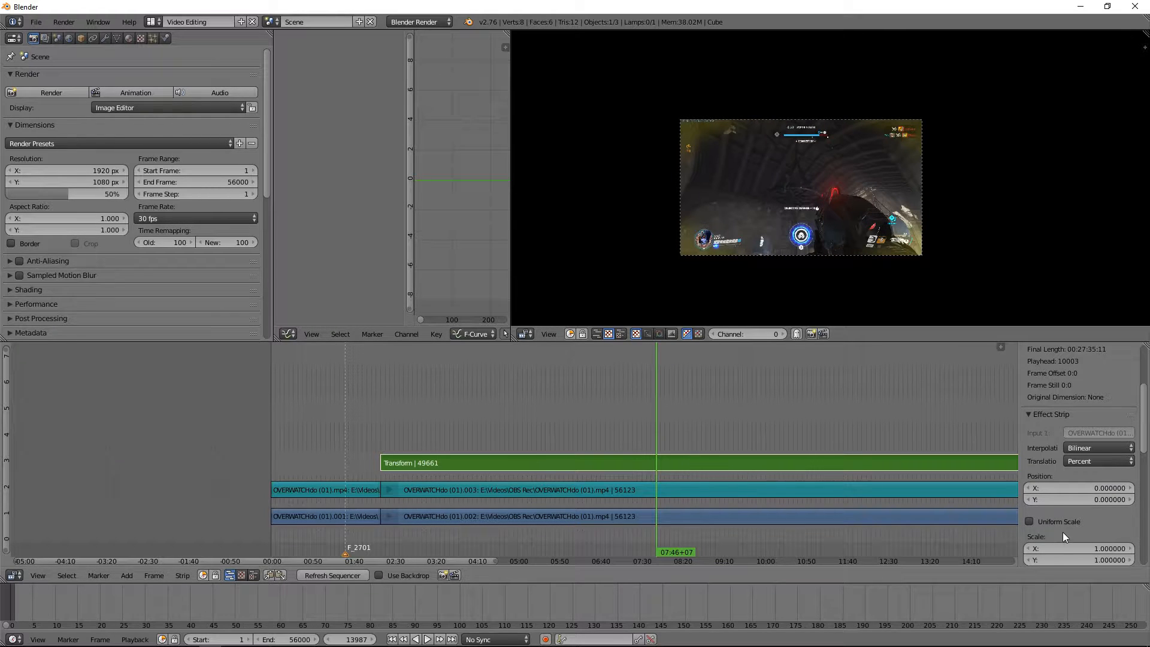
# Try X scale values of 2.83 and 0.73 on the Transform strip, and reset the X scale to 1.
pyautogui.click(1057, 547)
pyautogui.write('2.83')
pyautogui.press('Return')
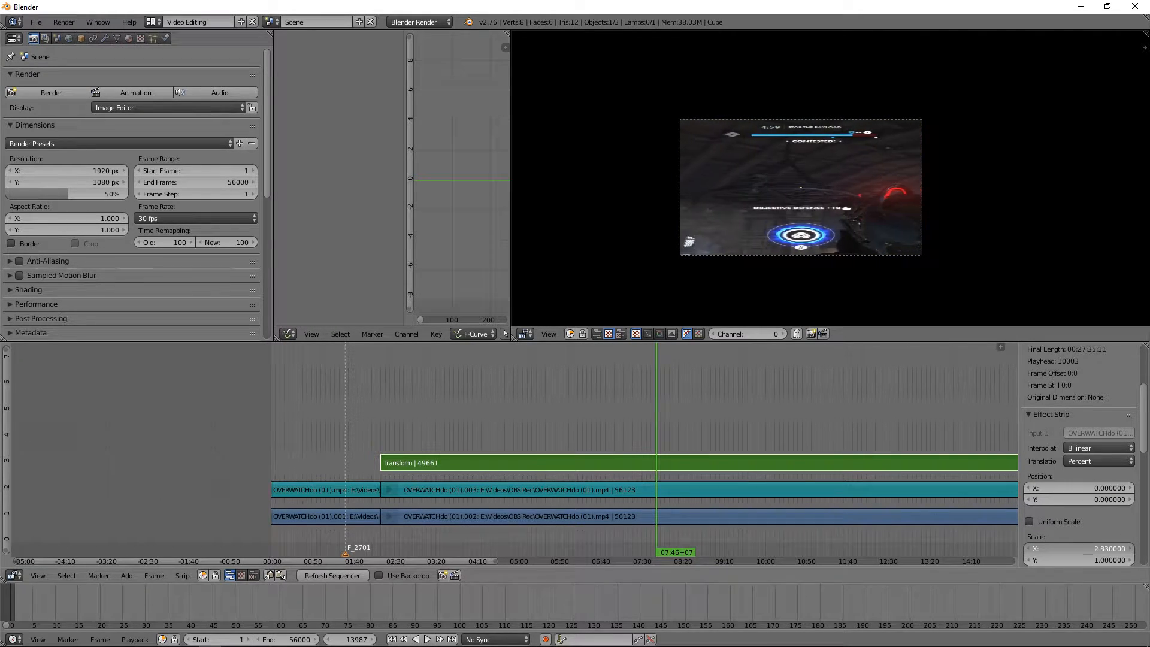
pyautogui.moveTo(1147, 549); pyautogui.dragTo(1049, 548)
pyautogui.click(1070, 549)
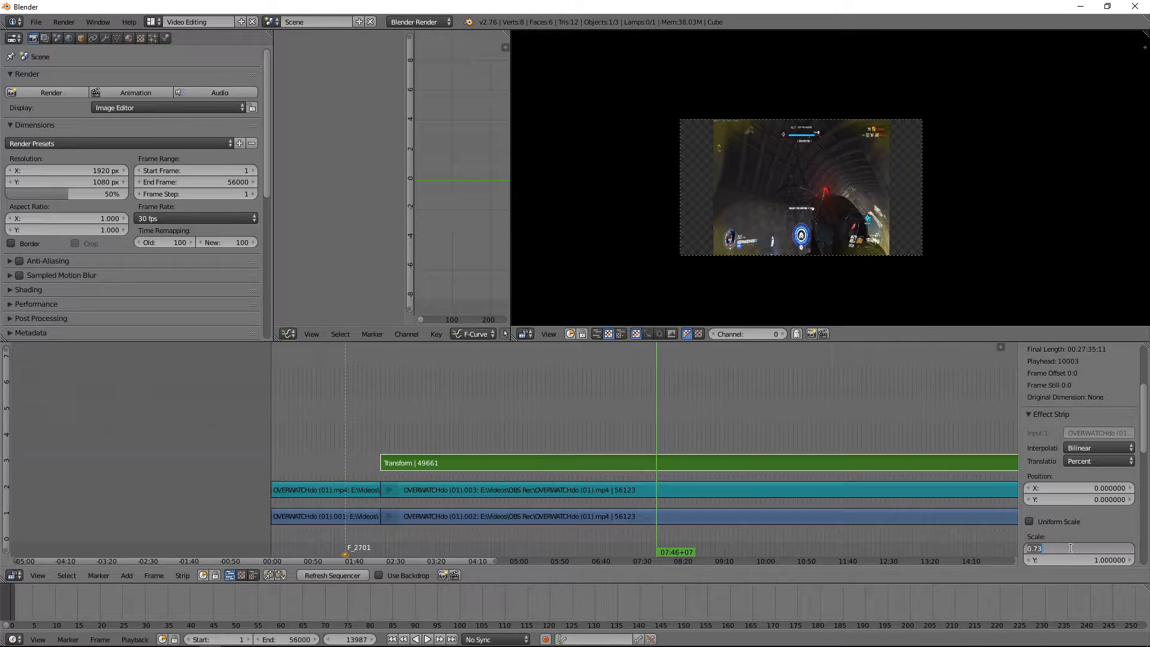
pyautogui.write('1')
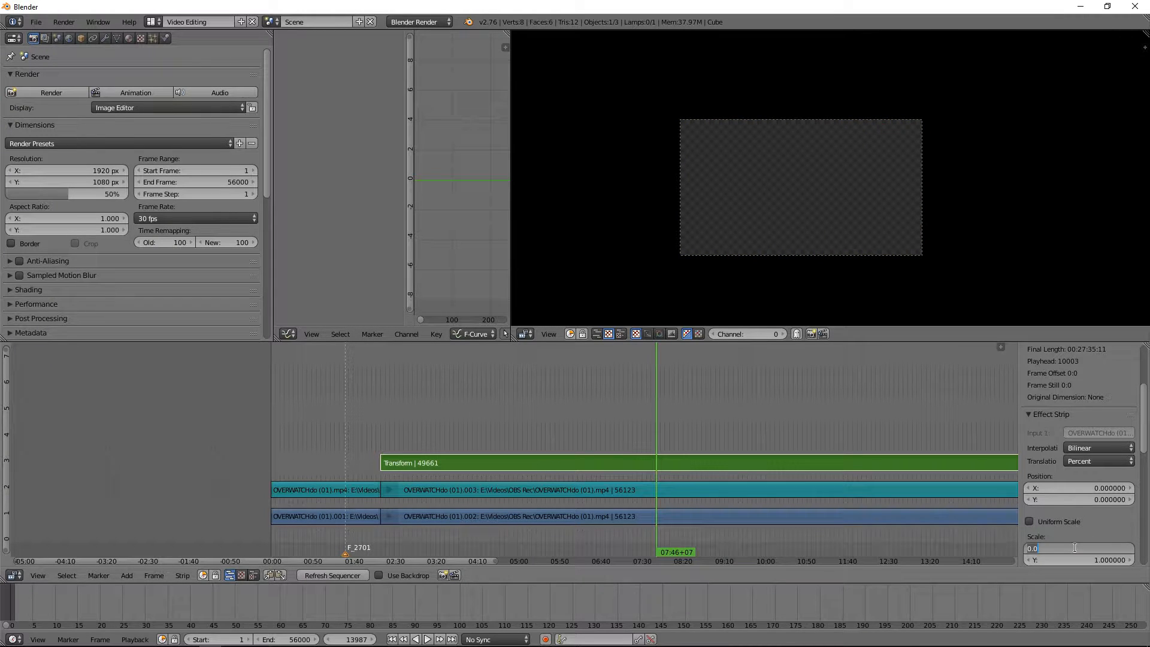
pyautogui.press('Return')
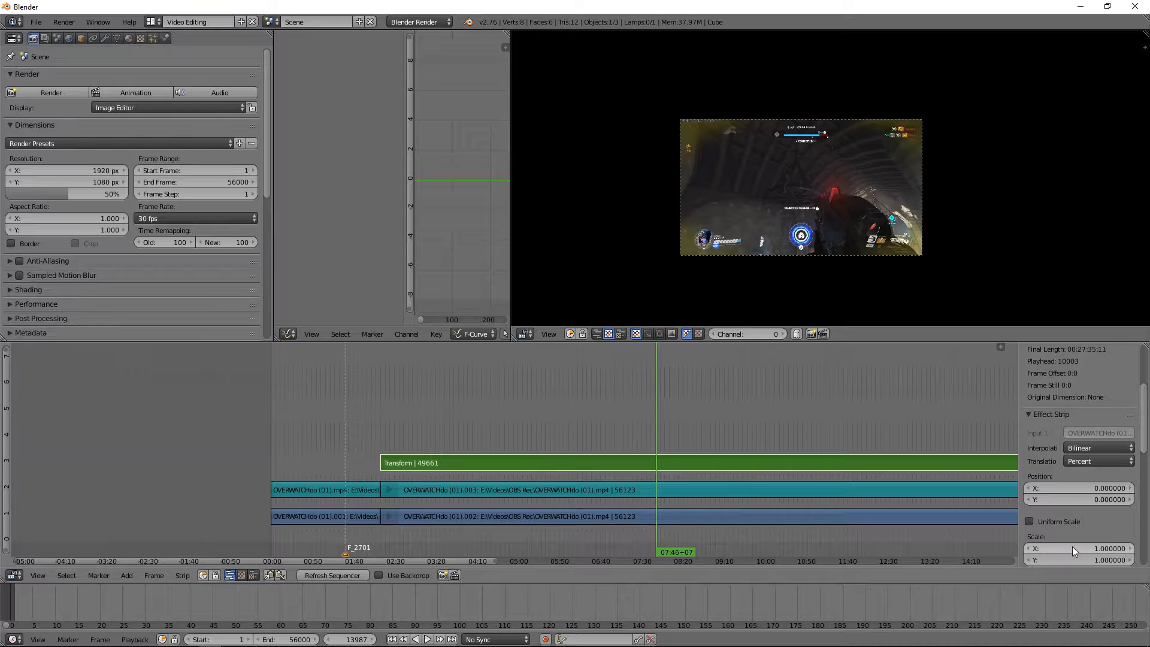
# Try Uniform Scale on the Transform strip, reset the scale to 1, and turn Uniform Scale off.
pyautogui.scroll(-1, 1072, 546)
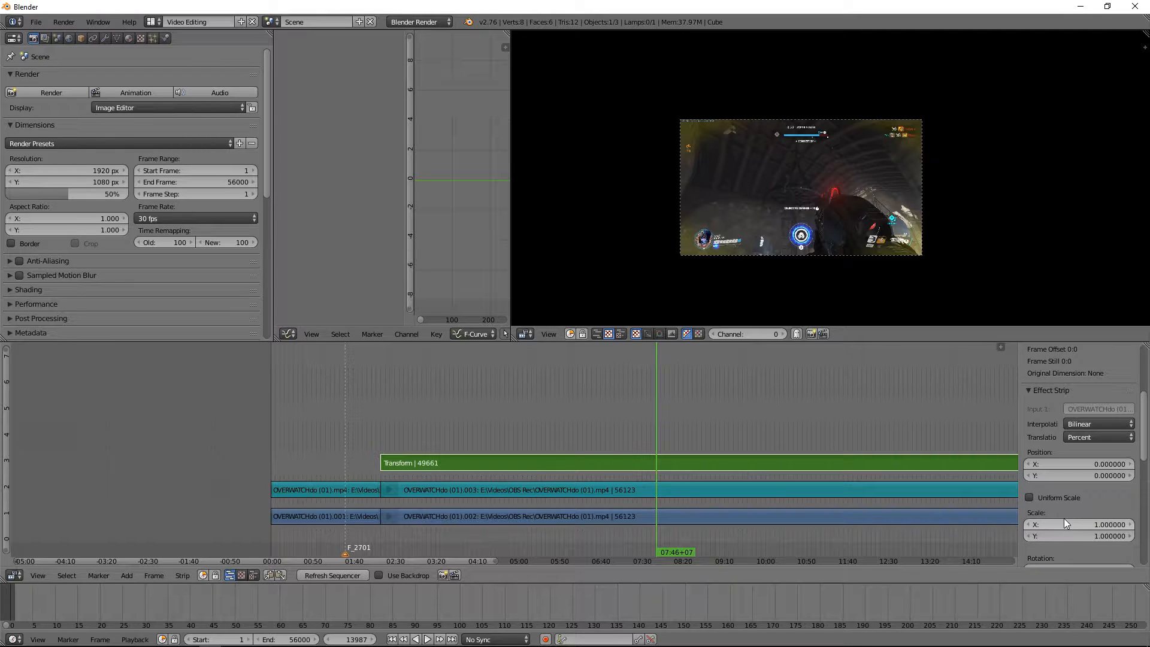
pyautogui.click(1062, 497)
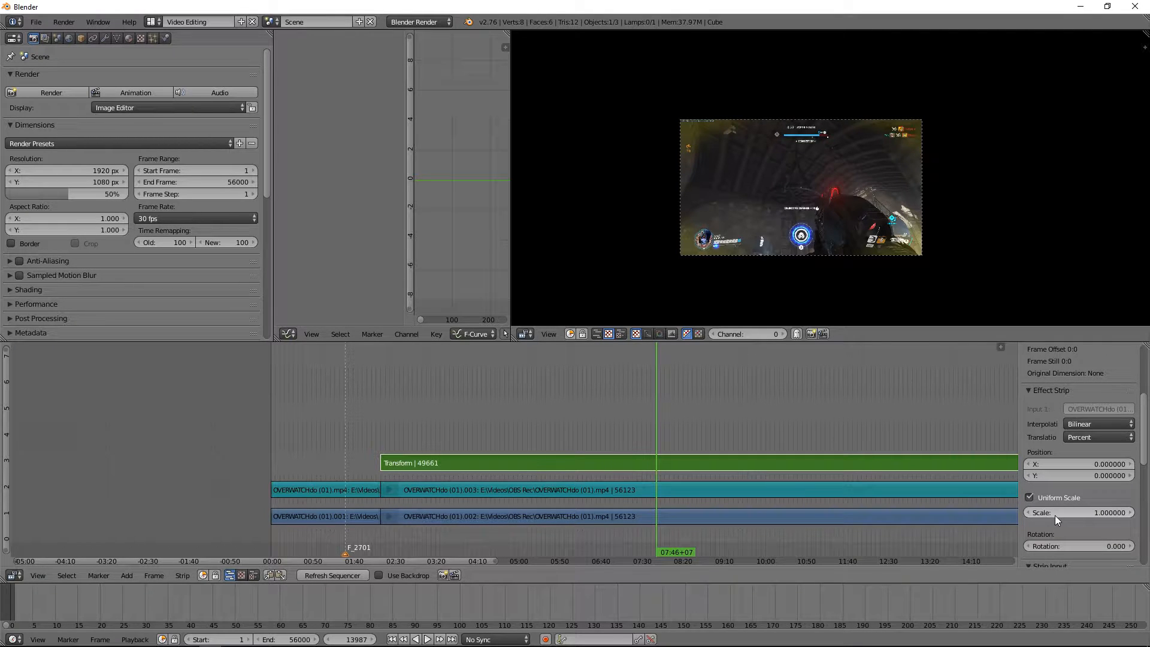
pyautogui.moveTo(1058, 515)
pyautogui.mouseDown()
pyautogui.moveTo(1122, 515)
pyautogui.moveTo(1058, 512)
pyautogui.mouseUp()
pyautogui.click(1058, 513)
pyautogui.write('1')
pyautogui.press('Return')
pyautogui.click(1029, 497)
# Try rotating the Transform strip to about -69.2 degrees, and reset the rotation to 0.
pyautogui.scroll(-3, 1063, 527)
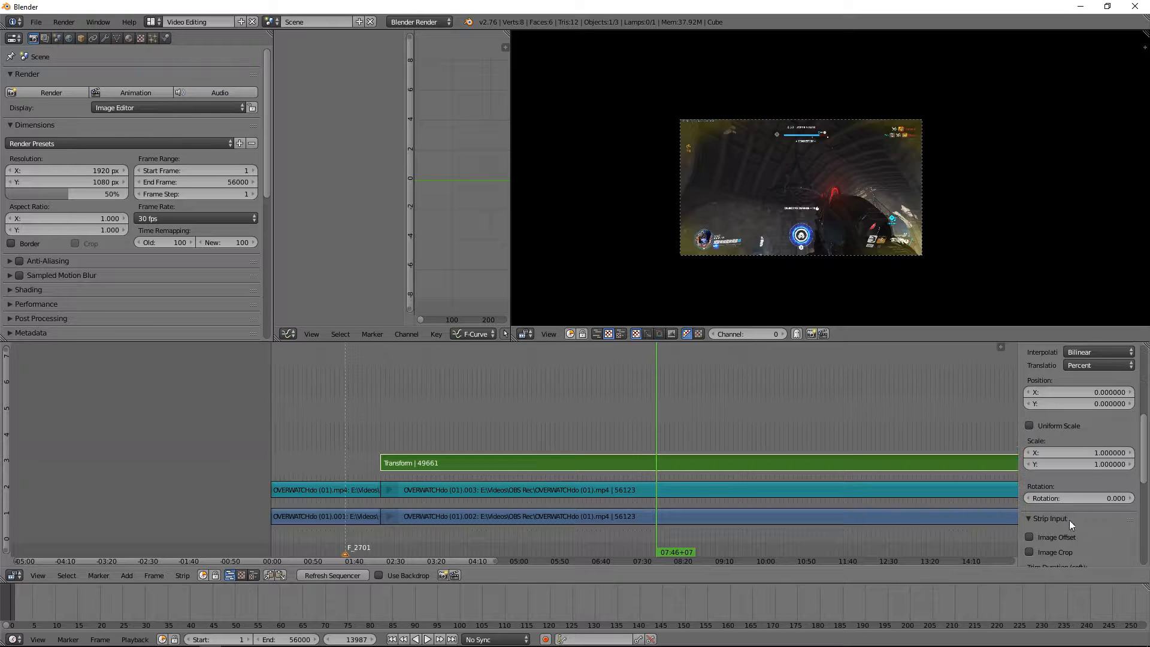
pyautogui.moveTo(1072, 497)
pyautogui.mouseDown()
pyautogui.moveTo(1012, 497)
pyautogui.moveTo(1088, 498)
pyautogui.mouseUp()
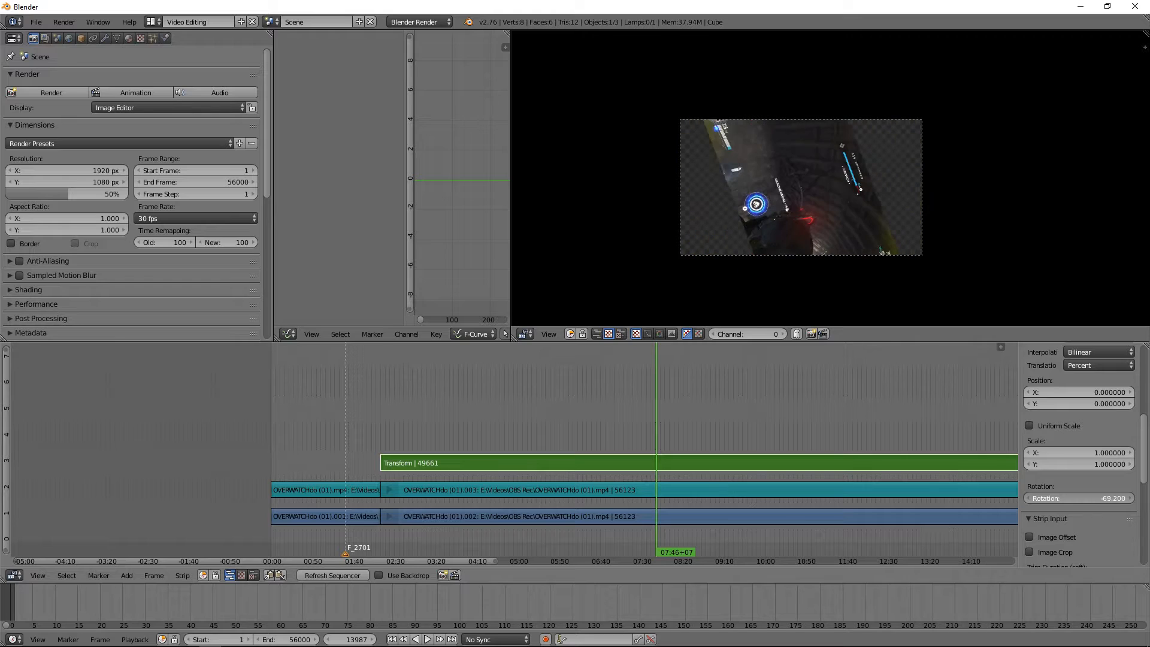
pyautogui.click(1087, 498)
pyautogui.write('0')
pyautogui.press('Return')
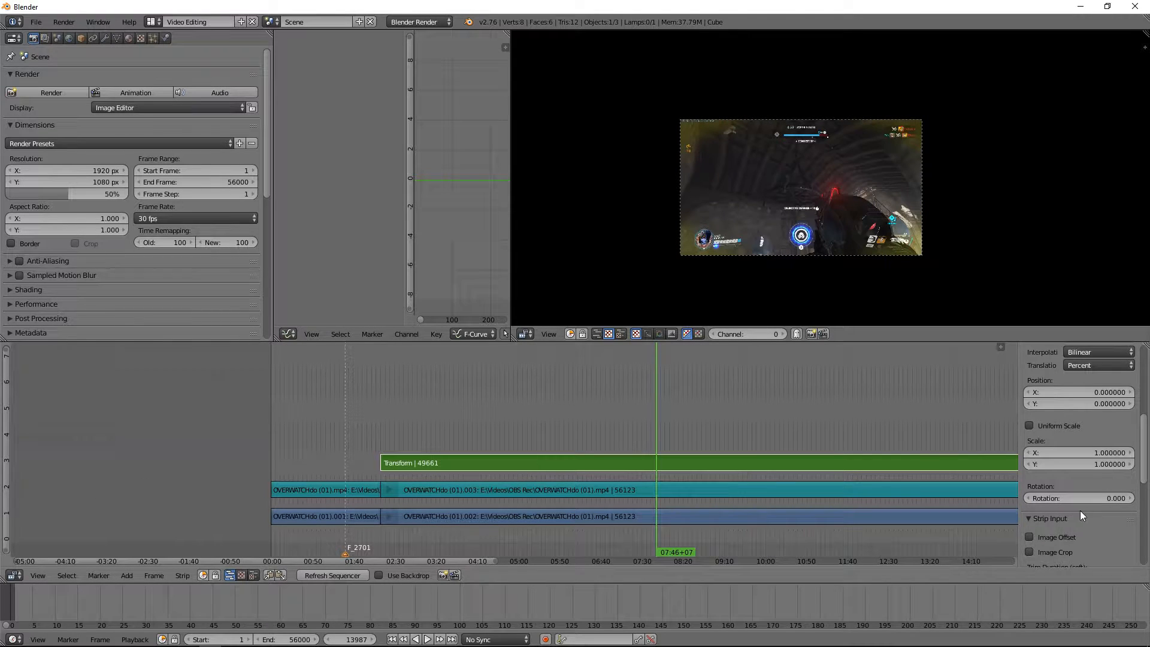
# Collapse the Filter, Modifiers and Strip Input sections of the Transform strip's properties.
pyautogui.scroll(-4, 1079, 506)
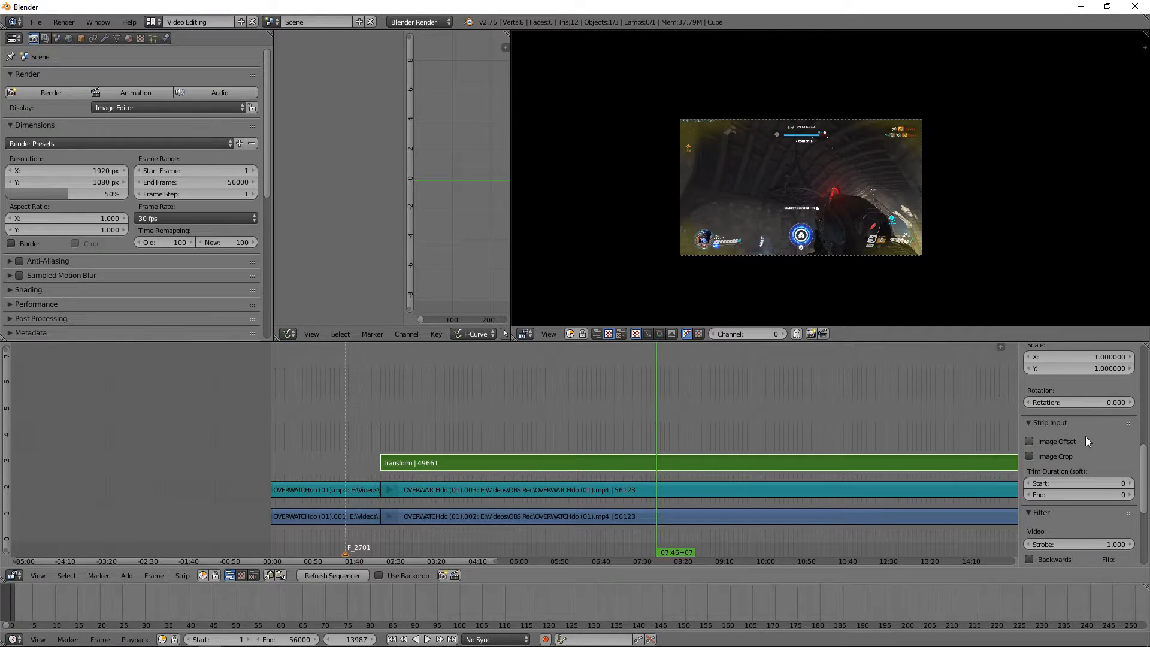
pyautogui.scroll(-3, 1085, 437)
pyautogui.scroll(-2, 1092, 495)
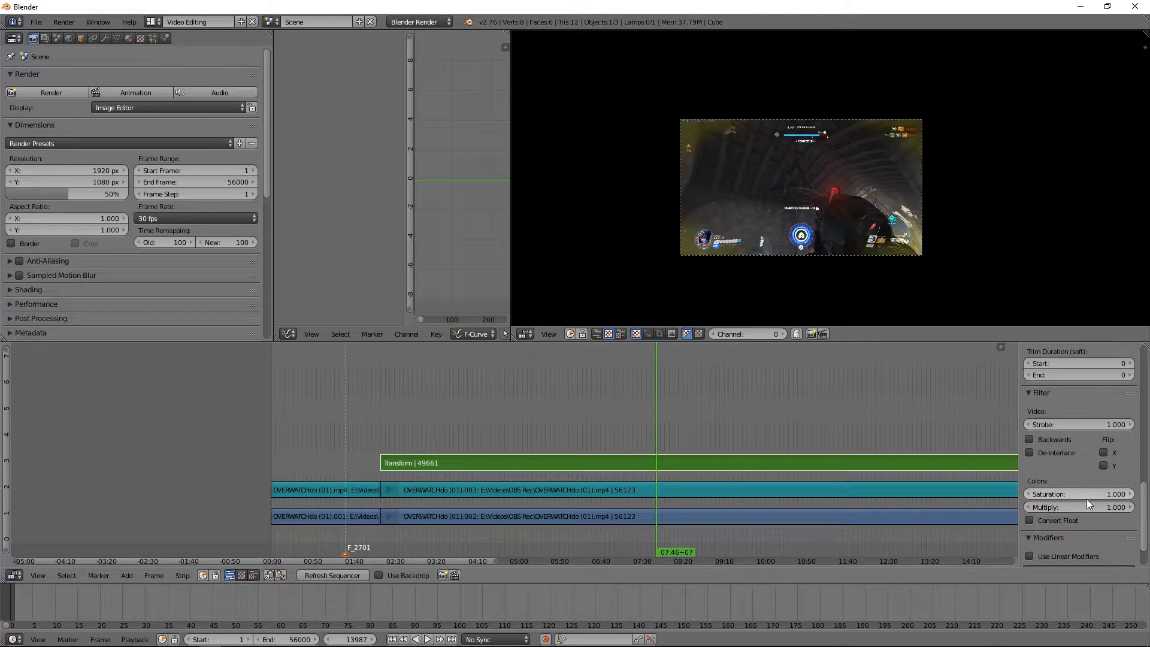
pyautogui.click(1038, 394)
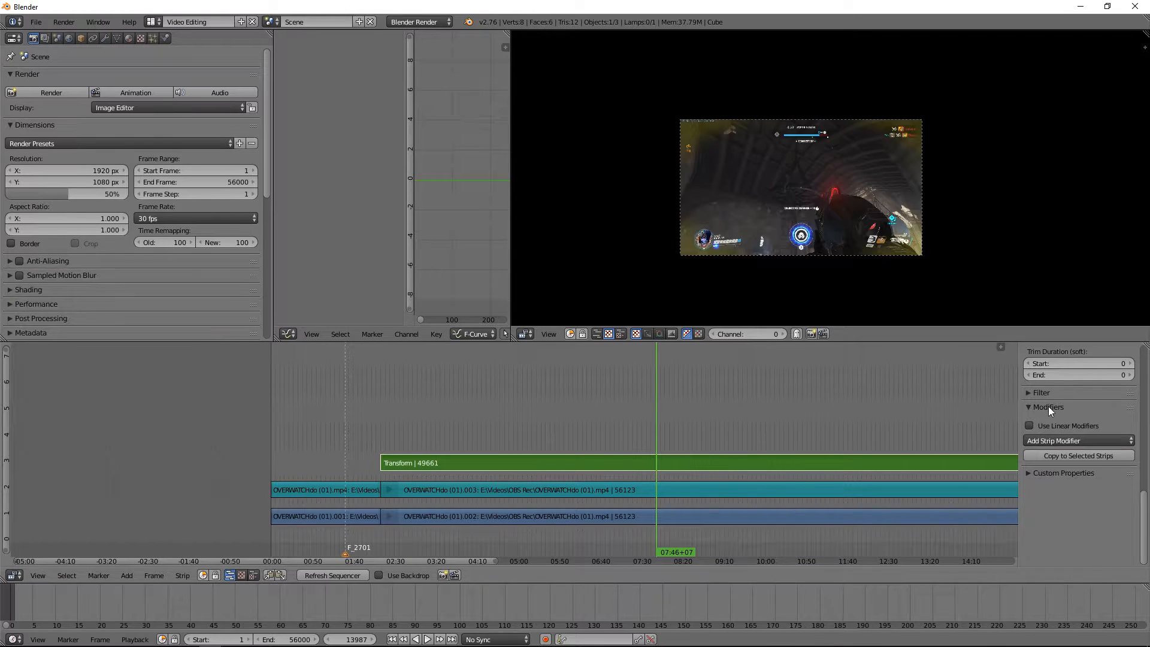
pyautogui.click(1048, 407)
pyautogui.scroll(2, 1069, 491)
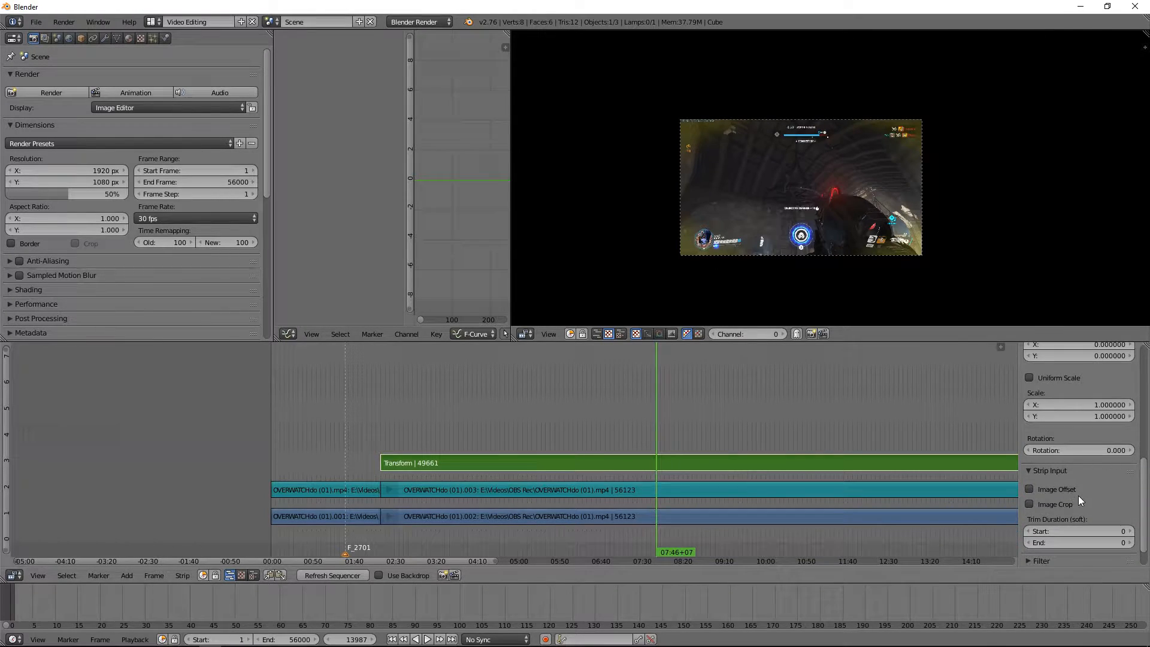
pyautogui.click(1049, 472)
pyautogui.scroll(9, 1078, 472)
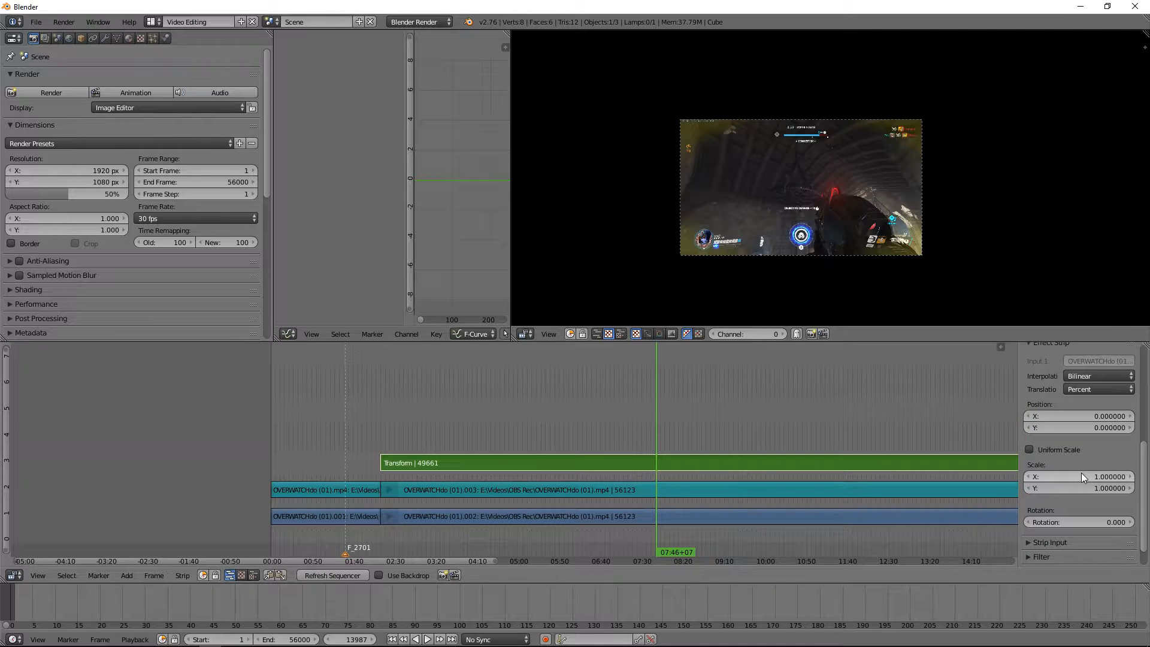
pyautogui.scroll(2, 1078, 474)
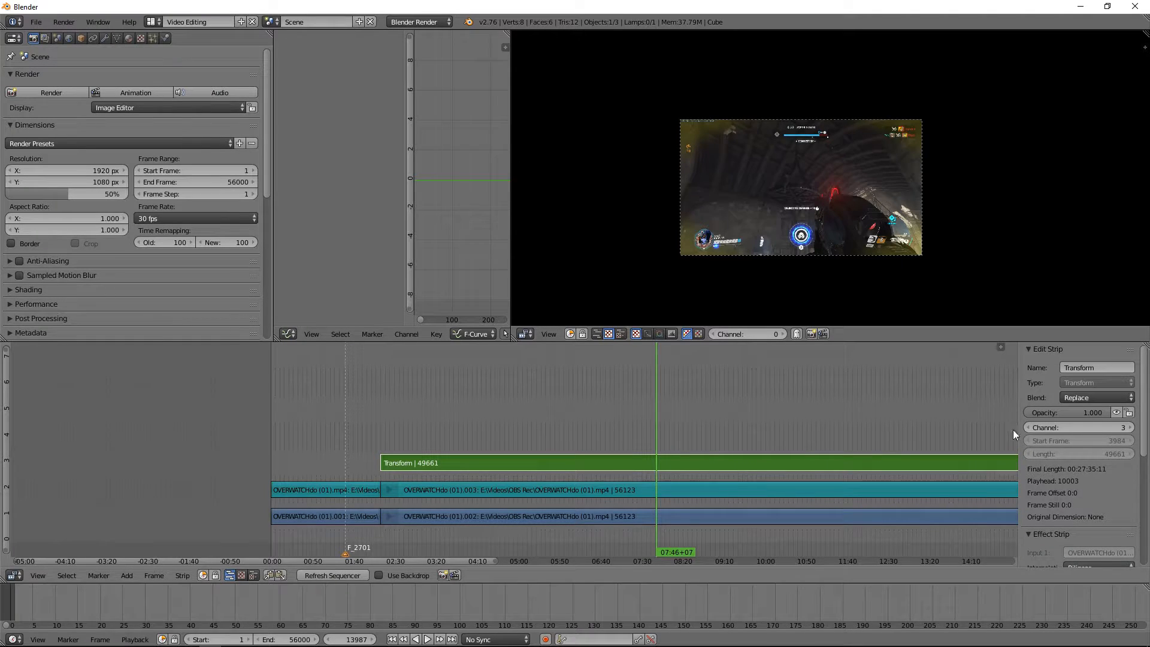
pyautogui.scroll(1, 994, 419)
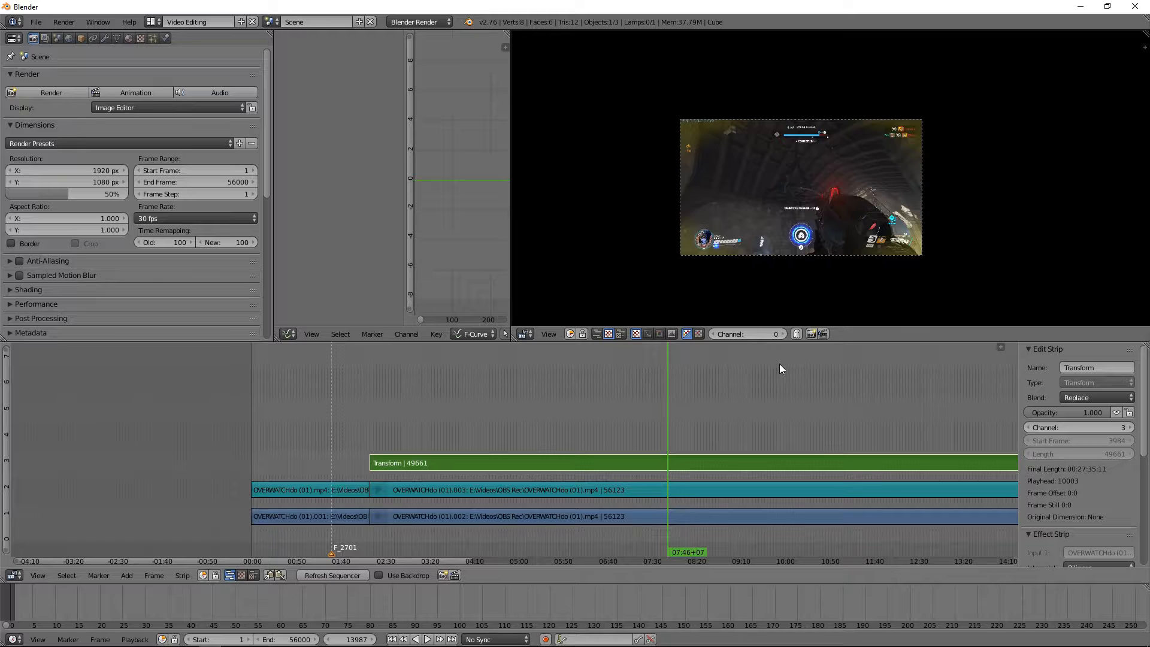
# Set the Transform strip's rotation to 90 degrees.
pyautogui.scroll(-1, 781, 368)
pyautogui.scroll(-7, 1083, 467)
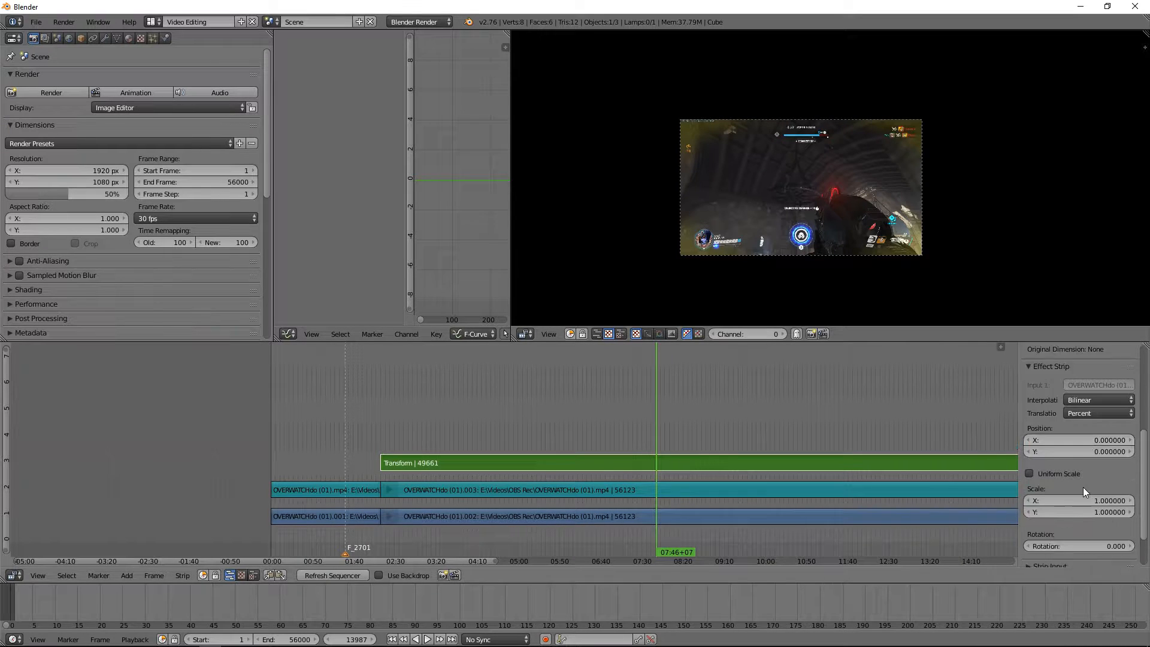
pyautogui.scroll(-1, 1083, 487)
pyautogui.click(1064, 521)
pyautogui.write('9')
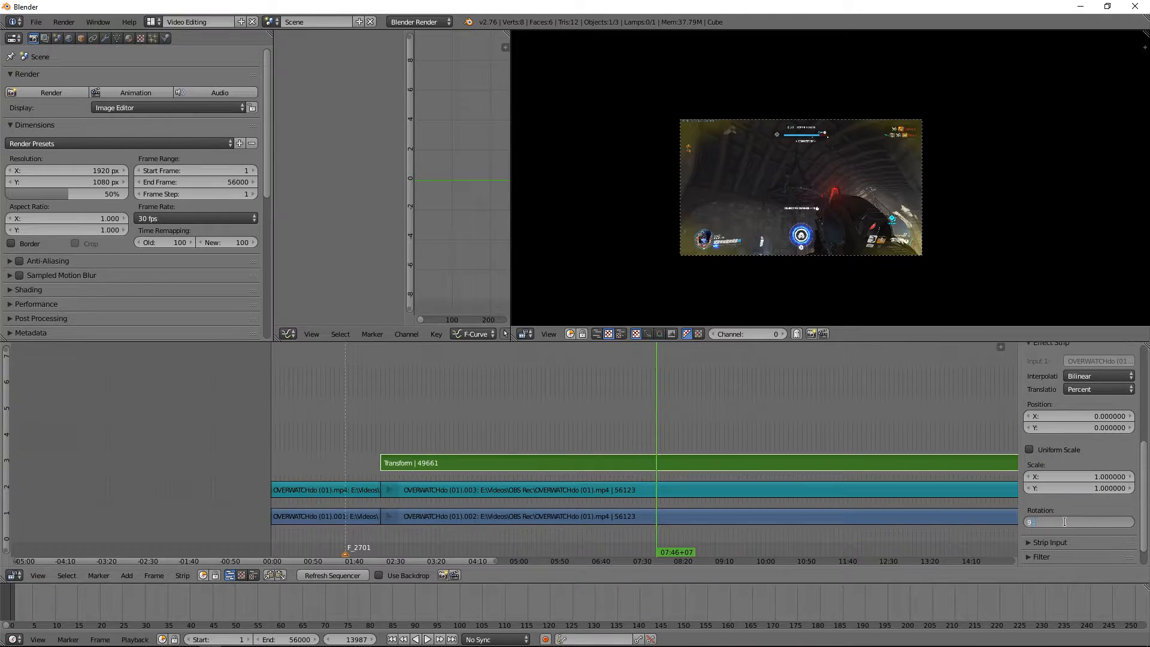
pyautogui.write('0')
pyautogui.press('Return')
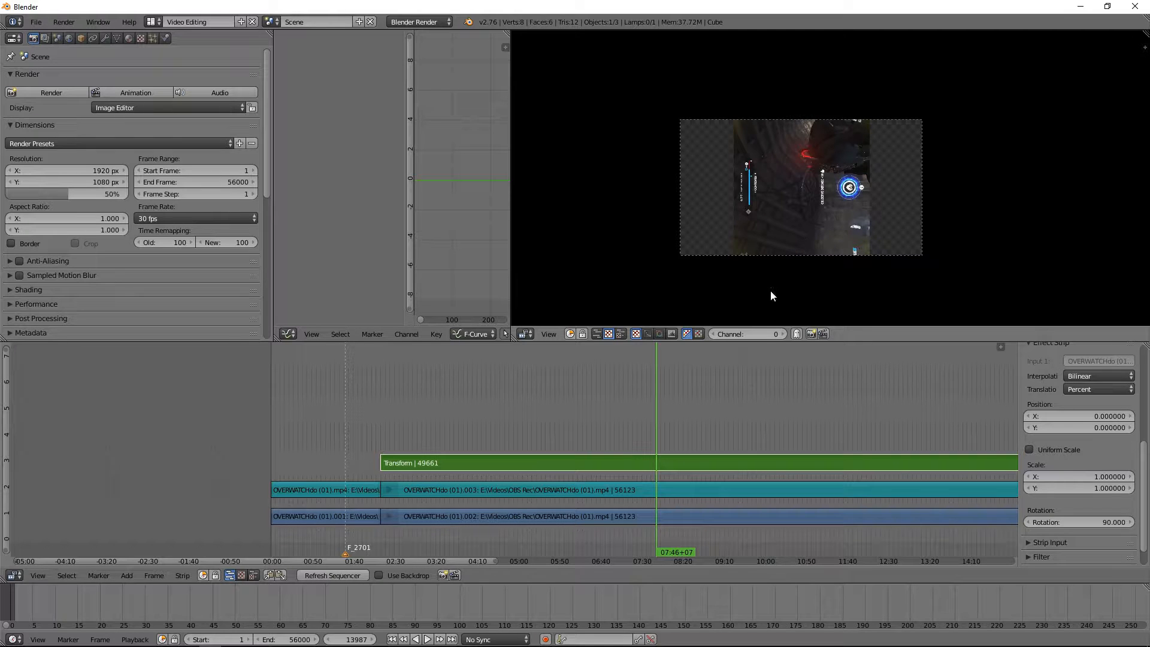
# Set the Transform strip's X scale to 1920/1080 and copy the resulting 1.777778 to the Y scale.
pyautogui.click(1052, 474)
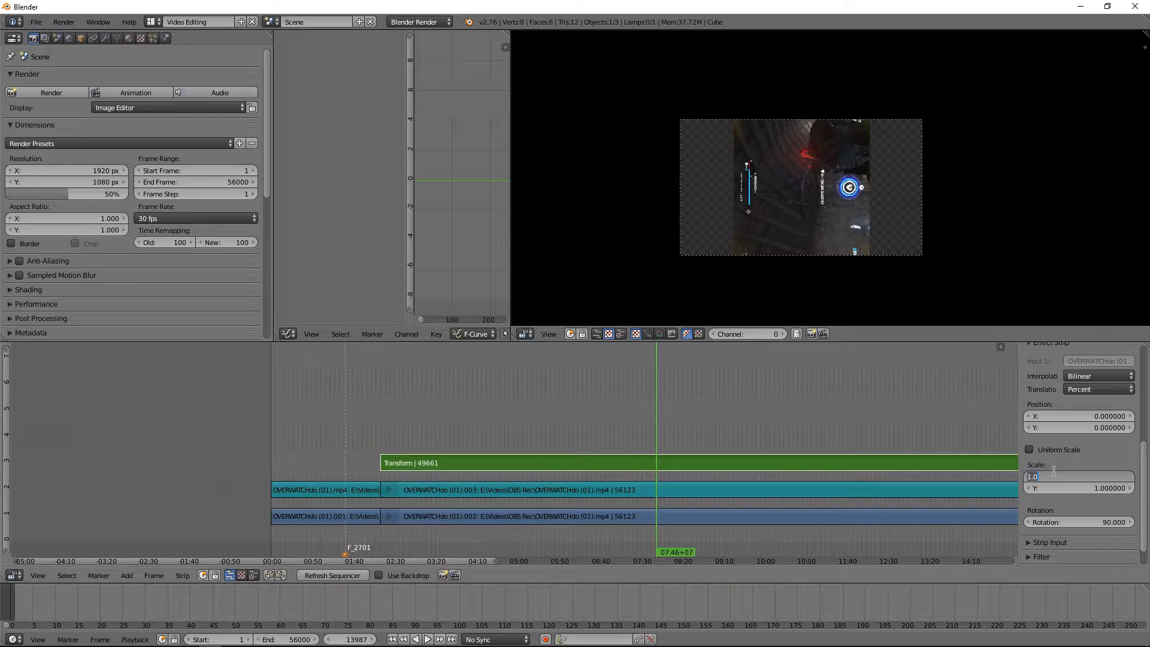
pyautogui.write('1920/108')
pyautogui.press('Return')
pyautogui.click(1061, 474)
pyautogui.hotkey('ctrl', 'c')
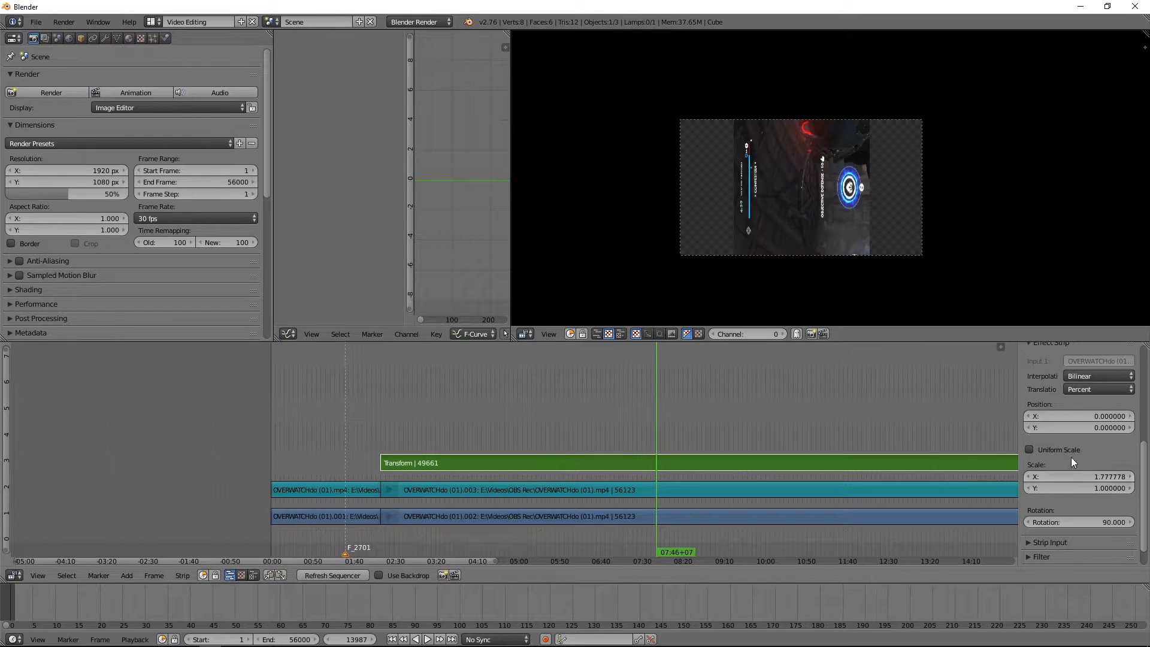
pyautogui.click(1080, 489)
pyautogui.hotkey('ctrl', 'v')
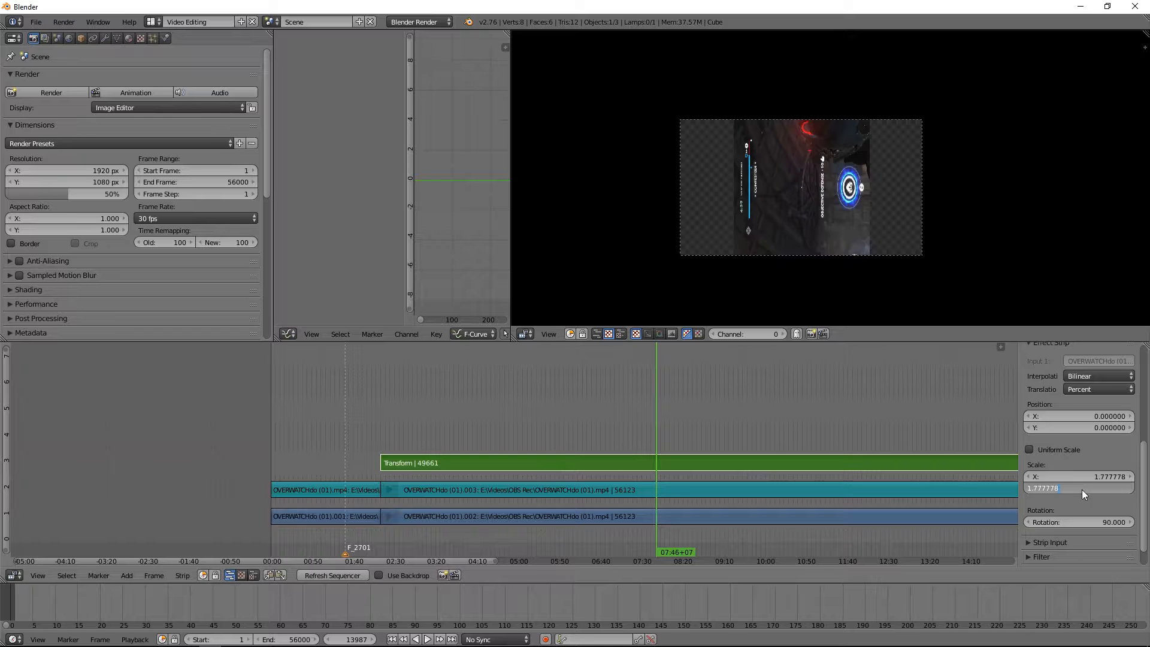
pyautogui.press('Return')
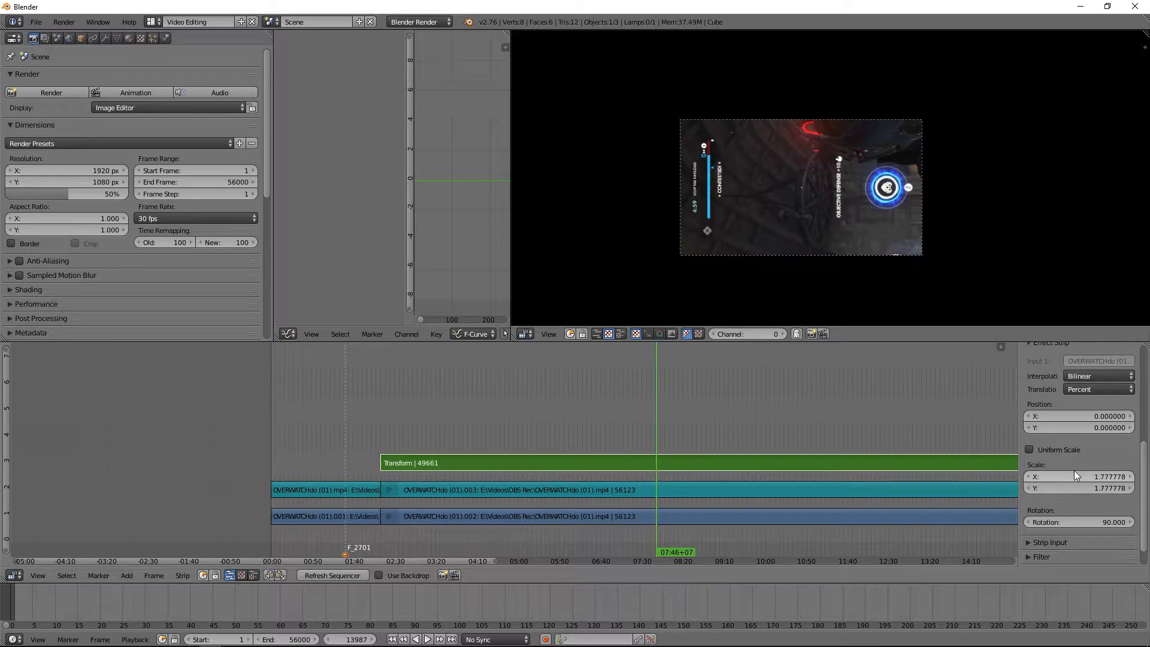
# Set the Transform strip's X scale to 1080/1920.
pyautogui.click(1074, 476)
pyautogui.write('10')
pyautogui.write('80/1*9')
pyautogui.write('20')
pyautogui.press('Return')
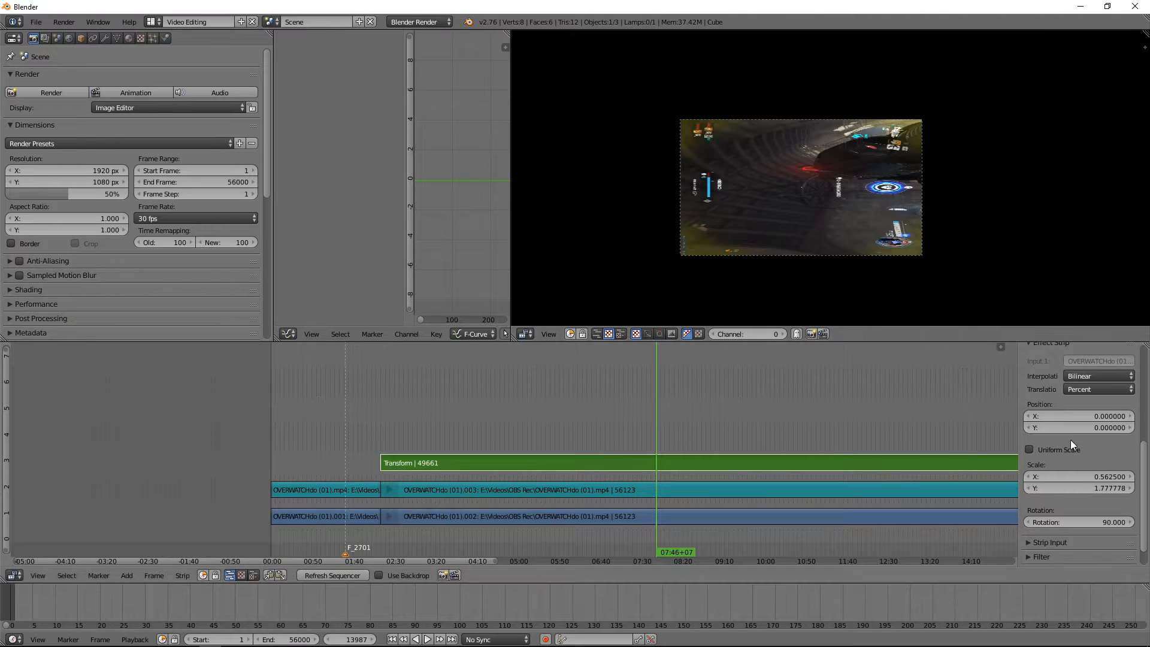
# Reset the Transform strip's X and Y scale to 1 and its rotation to 0.
pyautogui.click(1068, 477)
pyautogui.write('1')
pyautogui.press('Tab')
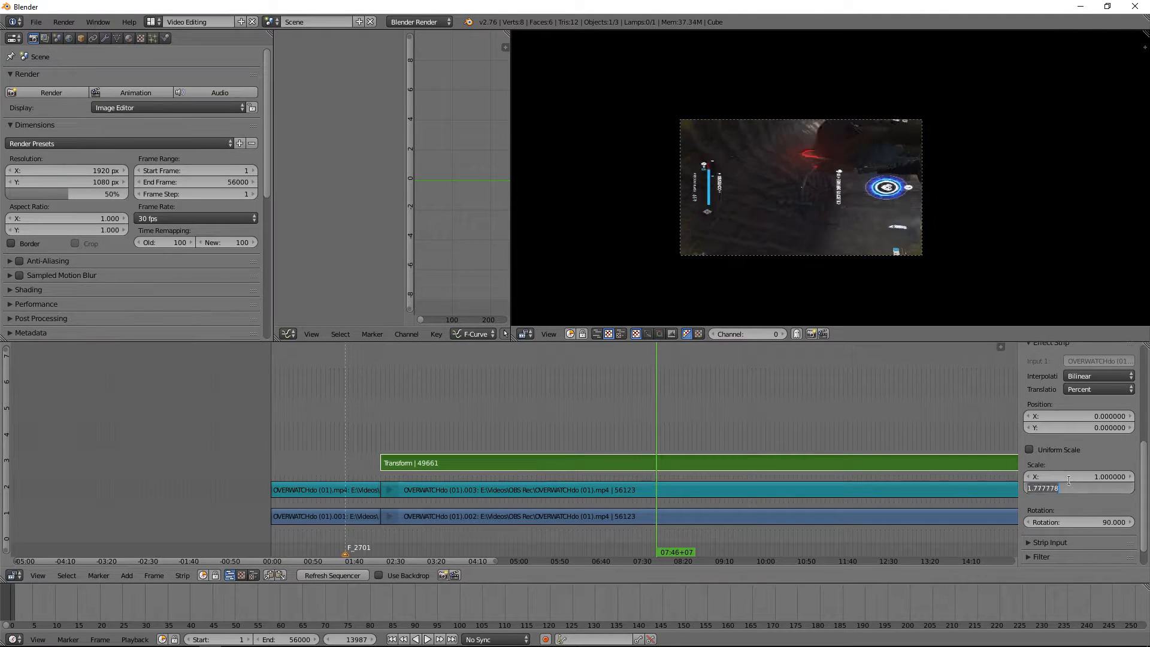
pyautogui.write('1')
pyautogui.press('Tab')
pyautogui.write('0')
pyautogui.press('Return')
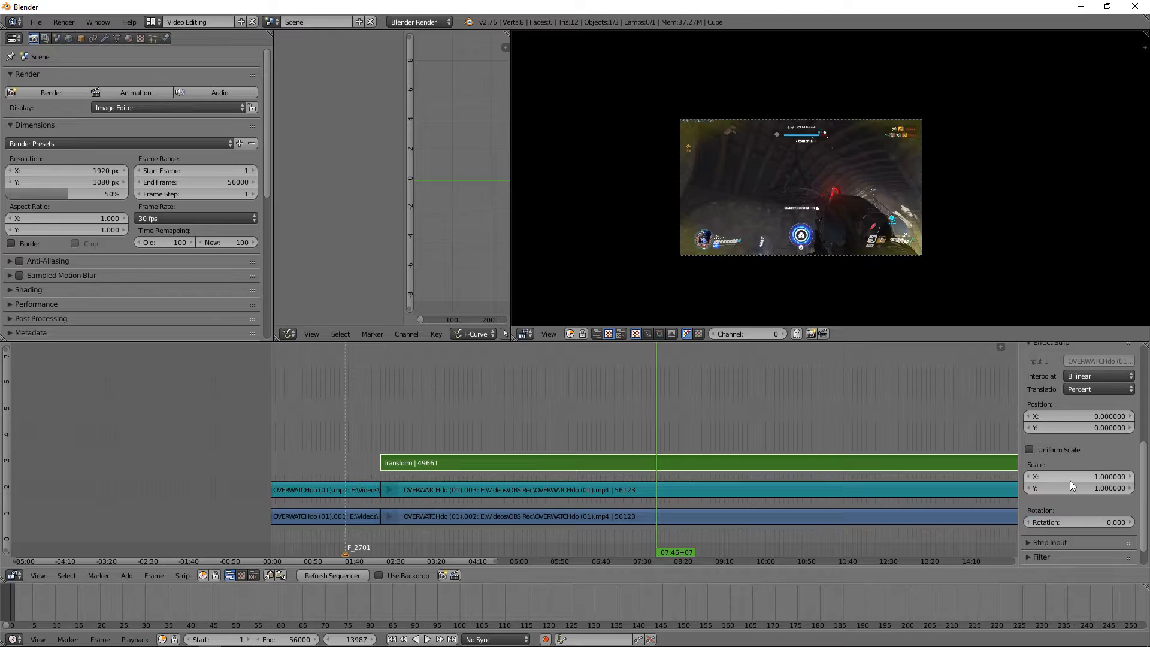
# Delete the Transform strip and move the playhead to frame 2715.
pyautogui.press('x')
pyautogui.click(649, 462)
pyautogui.moveTo(339, 442); pyautogui.dragTo(669, 419, button='middle')
pyautogui.click(590, 413)
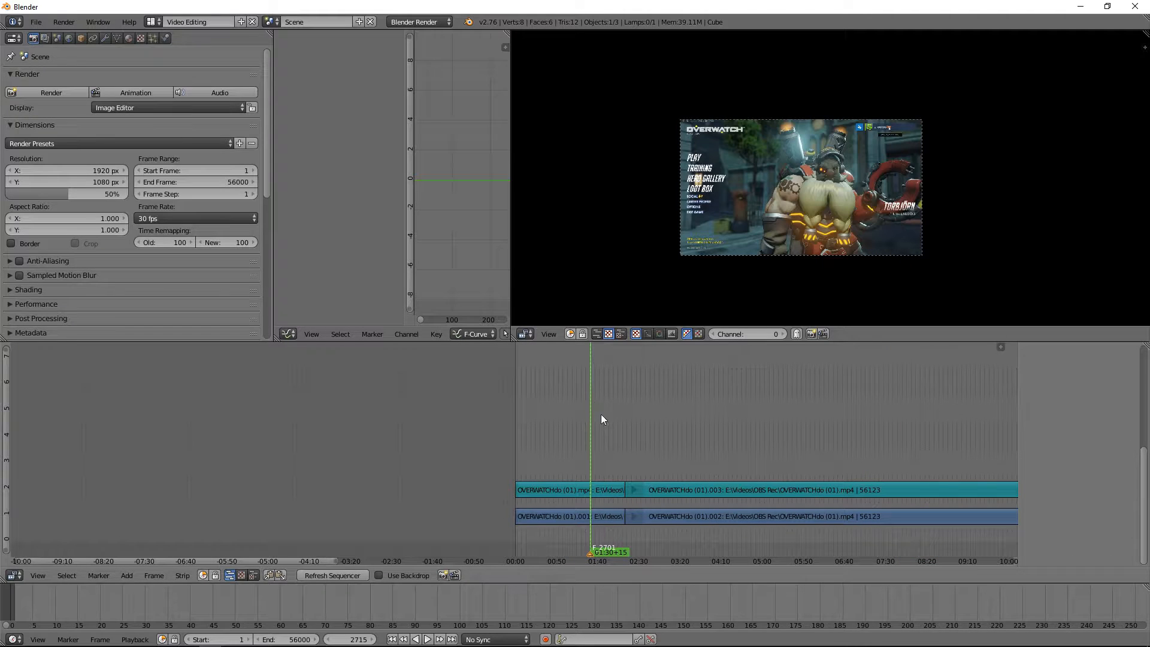
# Scrub to frame 4433 and back to frame 2715, and delete the marker F_2701.
pyautogui.moveTo(626, 536); pyautogui.dragTo(638, 538)
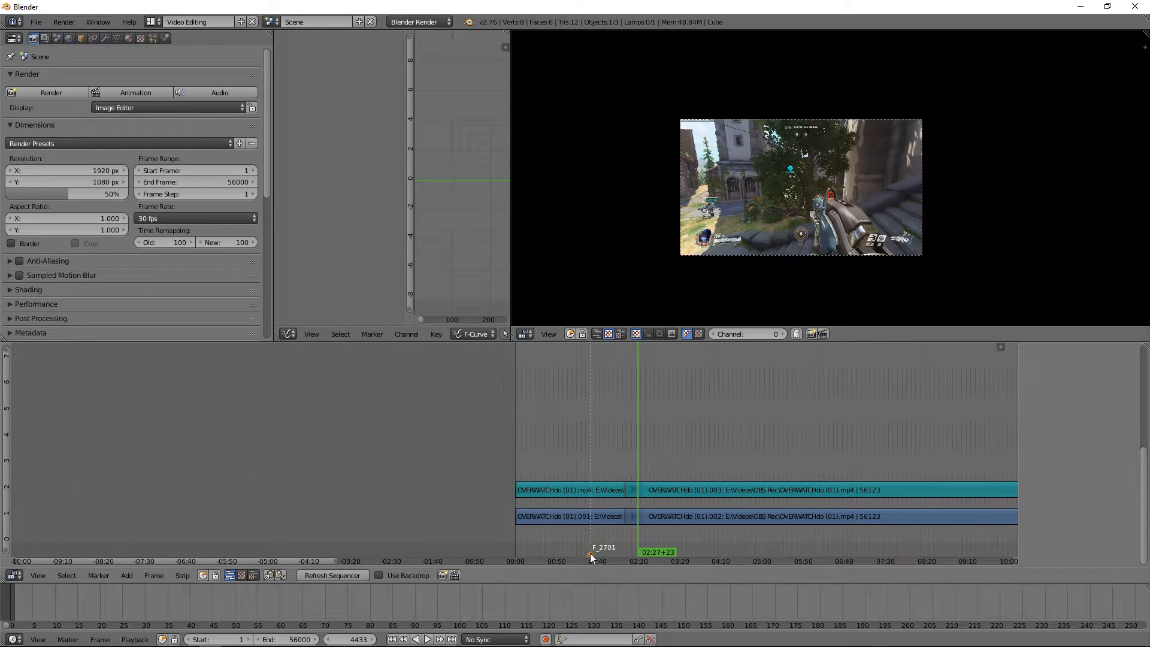
pyautogui.click(590, 553)
pyautogui.click(590, 552)
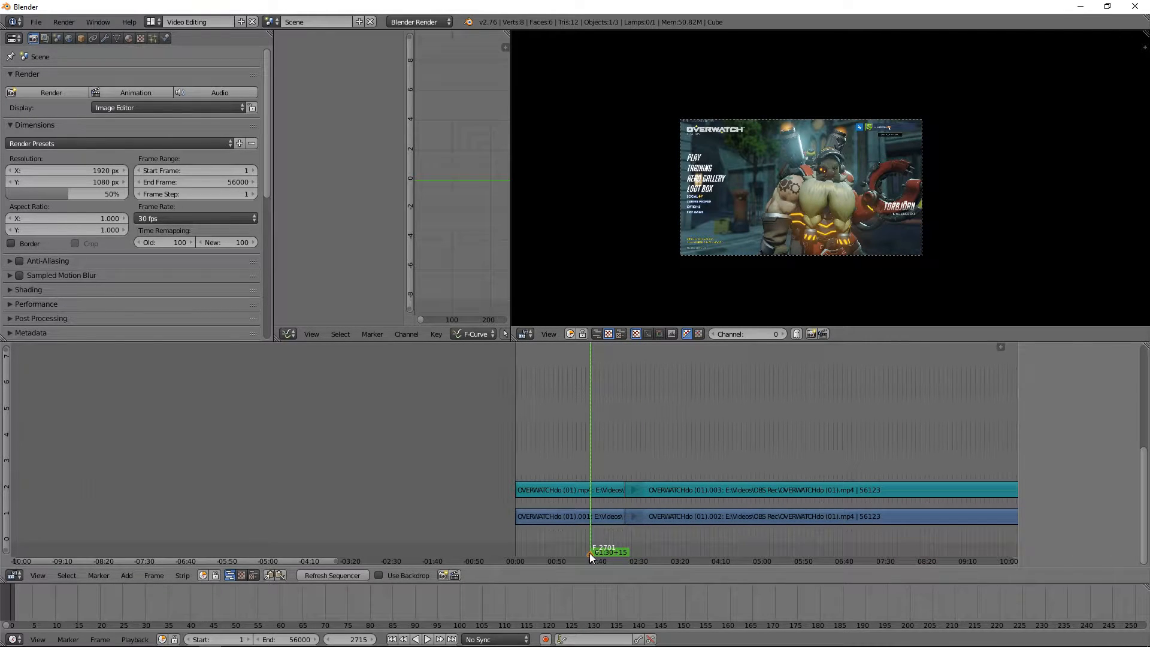
pyautogui.press('x')
pyautogui.click(588, 551)
# Add timeline markers at frames 2715 and 5585.
pyautogui.press('m')
pyautogui.moveTo(629, 537)
pyautogui.mouseDown()
pyautogui.moveTo(659, 535)
pyautogui.moveTo(592, 534)
pyautogui.moveTo(669, 530)
pyautogui.mouseUp()
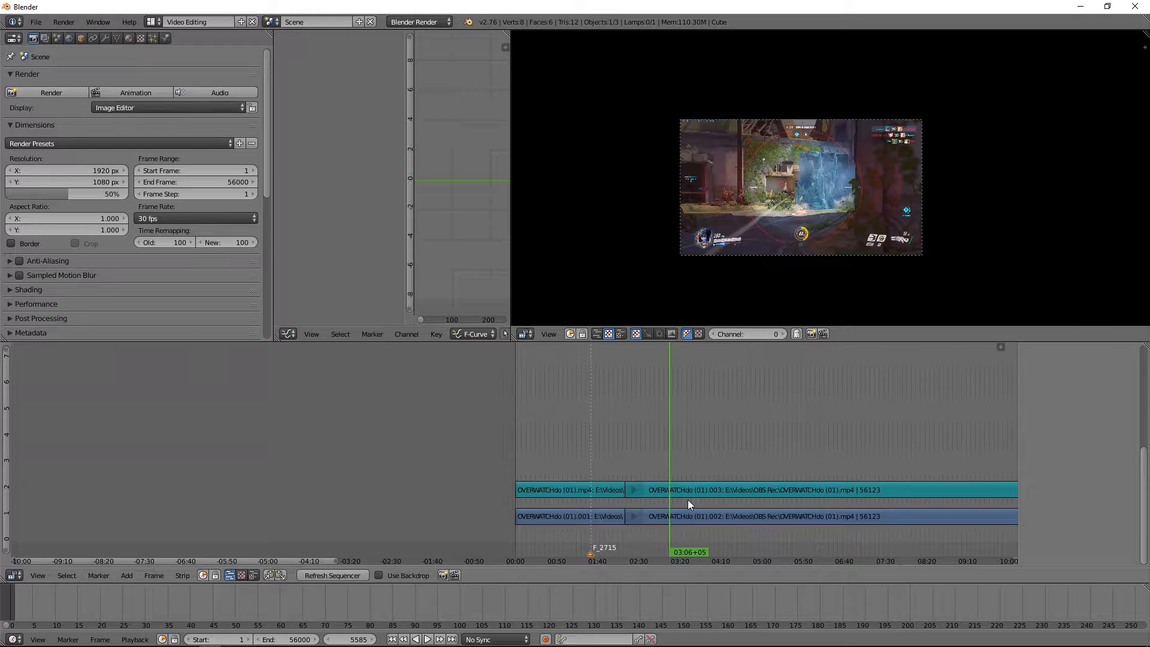
pyautogui.scroll(5, 797, 158)
pyautogui.press('m')
pyautogui.press('space')
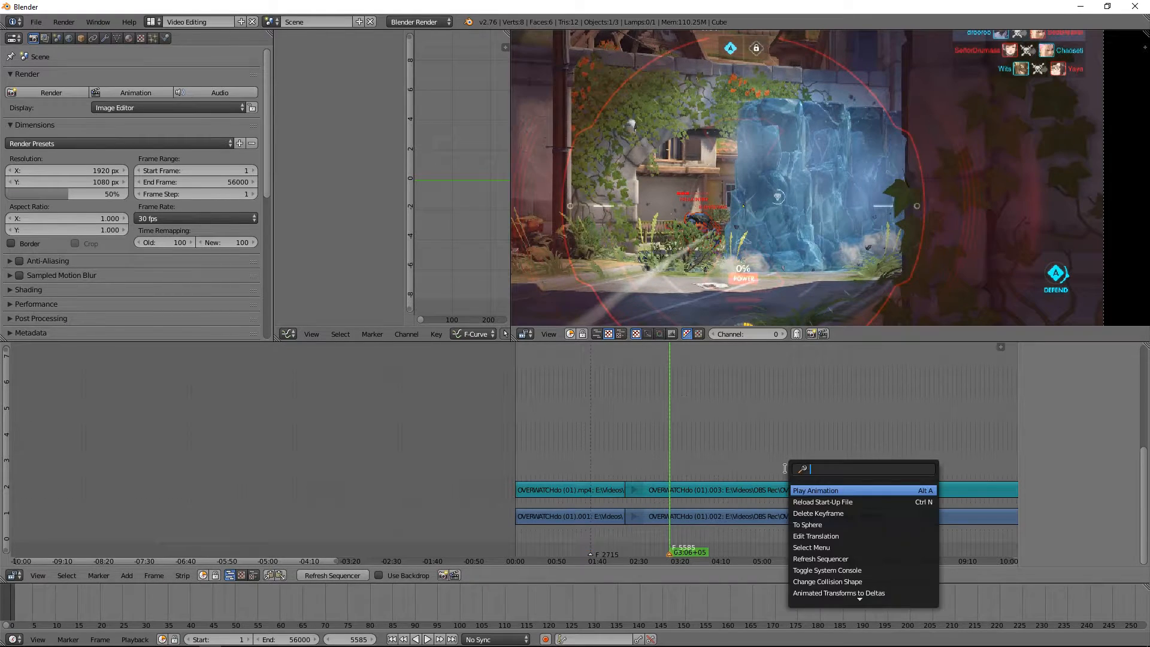
pyautogui.click(696, 463)
# Delete the markers at frames 5585 and 2715, and return the playhead to frame 2715.
pyautogui.moveTo(668, 464); pyautogui.dragTo(686, 466)
pyautogui.click(668, 554)
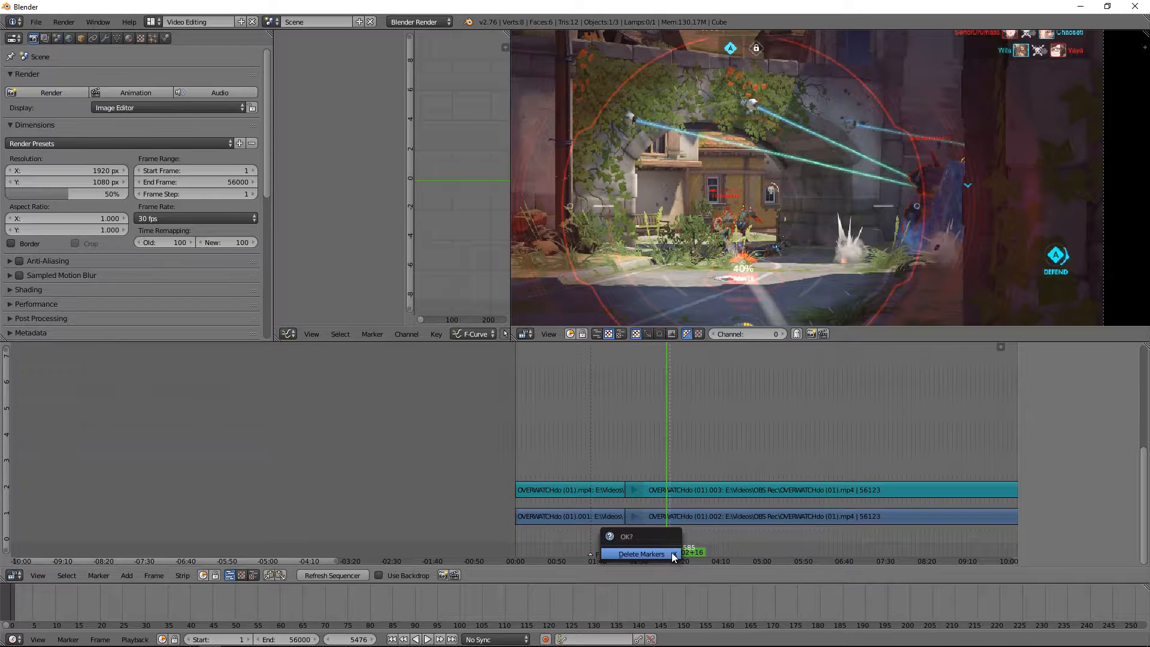
pyautogui.click(589, 555)
pyautogui.click(590, 554)
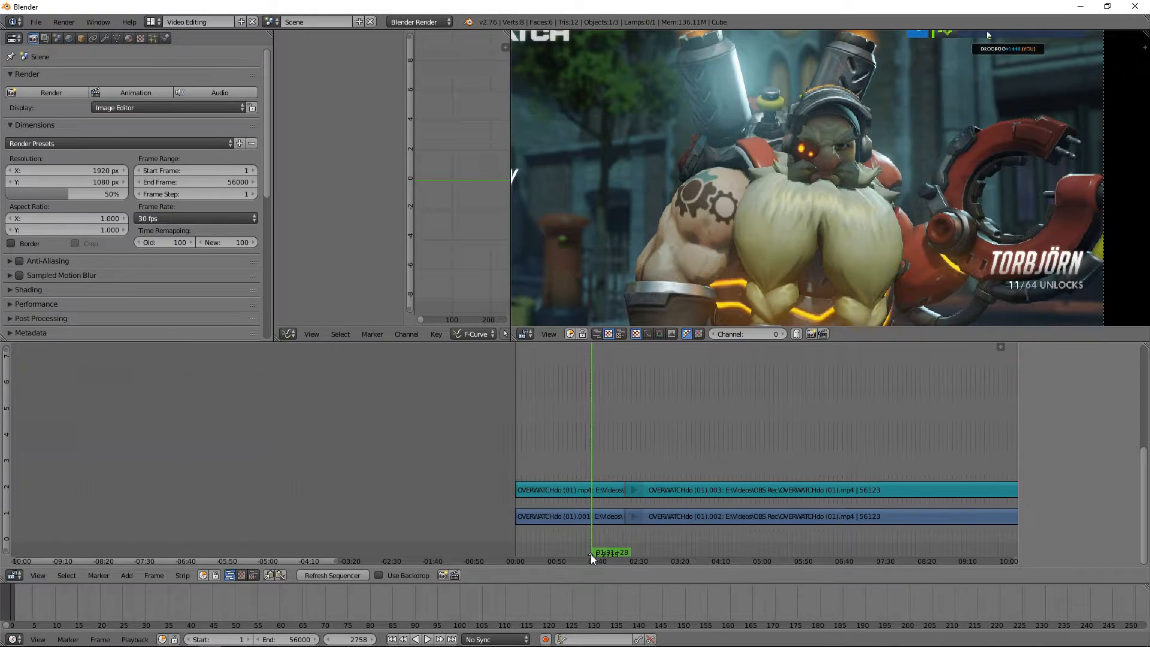
pyautogui.press('x')
pyautogui.click(592, 554)
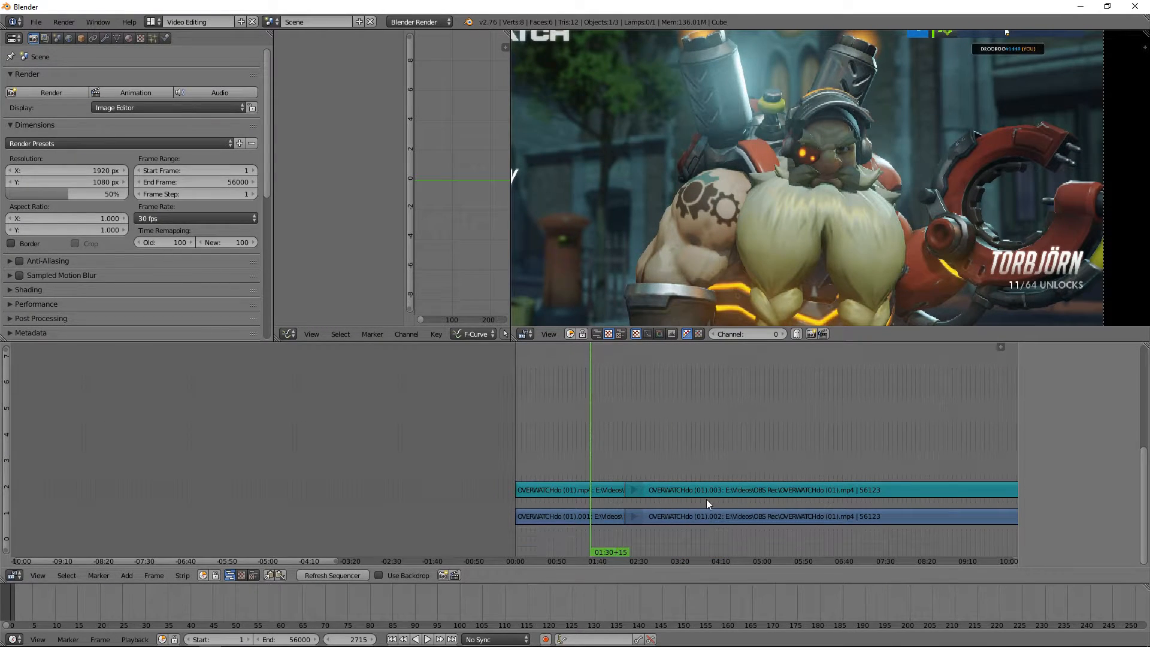
# Search the operator list for "anything" and dismiss the search without running a command.
pyautogui.press('space')
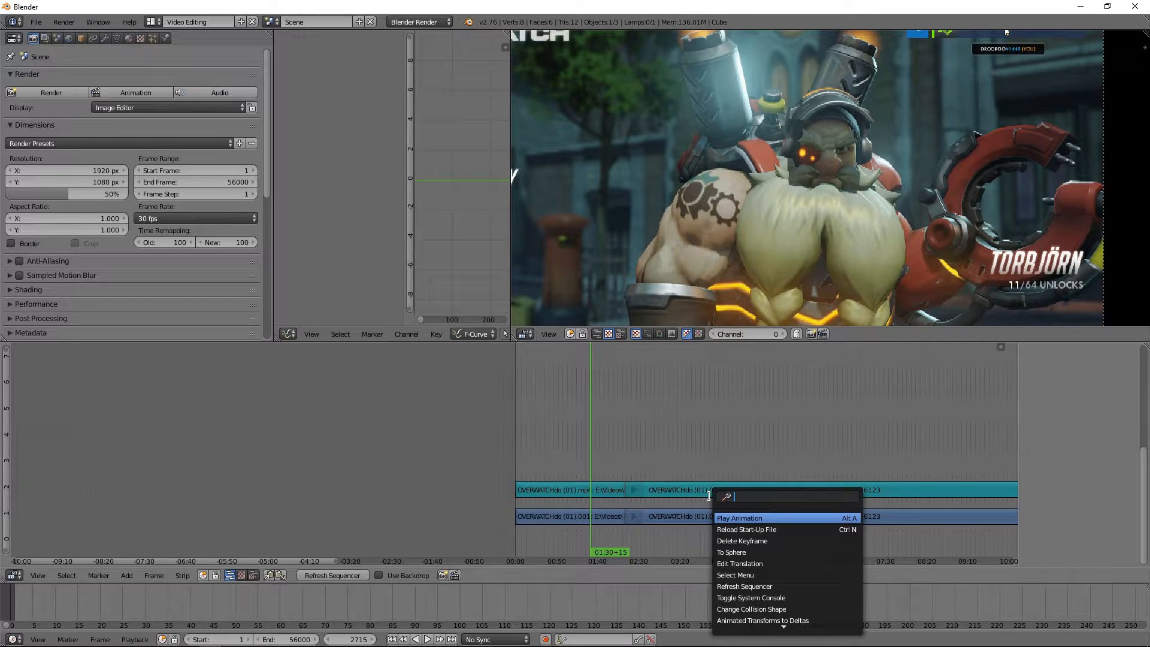
pyautogui.write('any')
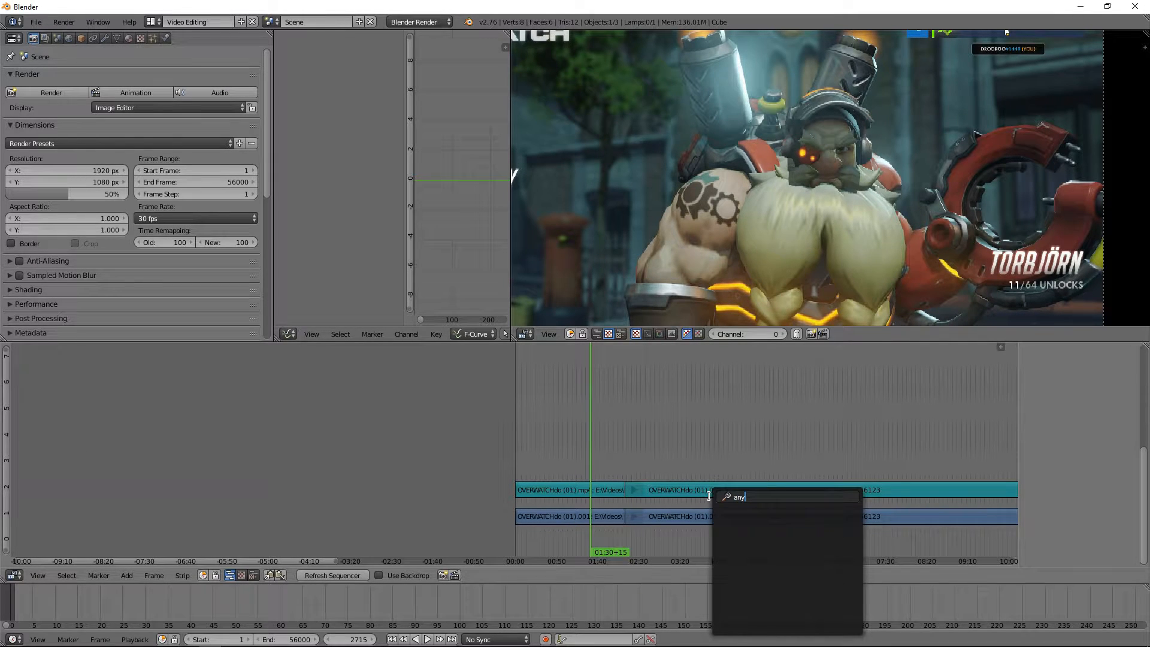
pyautogui.write('thint=')
pyautogui.press('BackSpace')
pyautogui.press('BackSpace')
pyautogui.write('g')
pyautogui.click(731, 402)
# Scrub and play the footage around the cut between the two clips near 02:12 to check the transition.
pyautogui.moveTo(624, 487)
pyautogui.mouseDown()
pyautogui.moveTo(638, 468)
pyautogui.moveTo(613, 462)
pyautogui.moveTo(625, 465)
pyautogui.mouseUp()
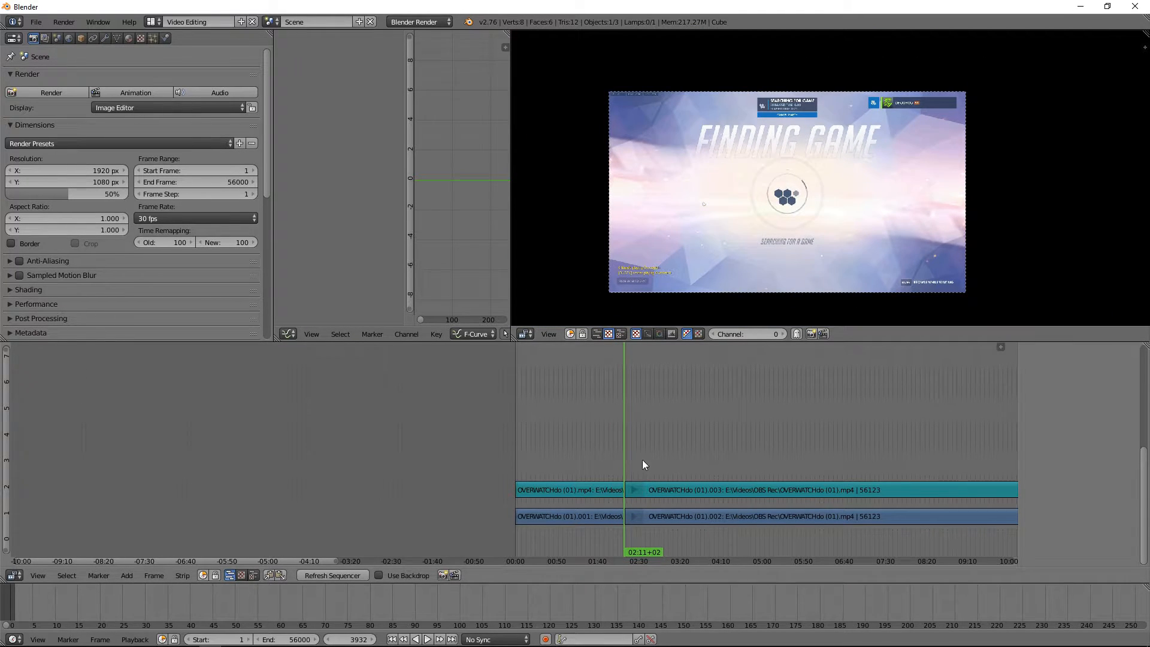
pyautogui.moveTo(619, 462)
pyautogui.mouseDown()
pyautogui.moveTo(631, 455)
pyautogui.moveTo(597, 463)
pyautogui.mouseUp()
pyautogui.hotkey('alt', 'a')
pyautogui.click(621, 463)
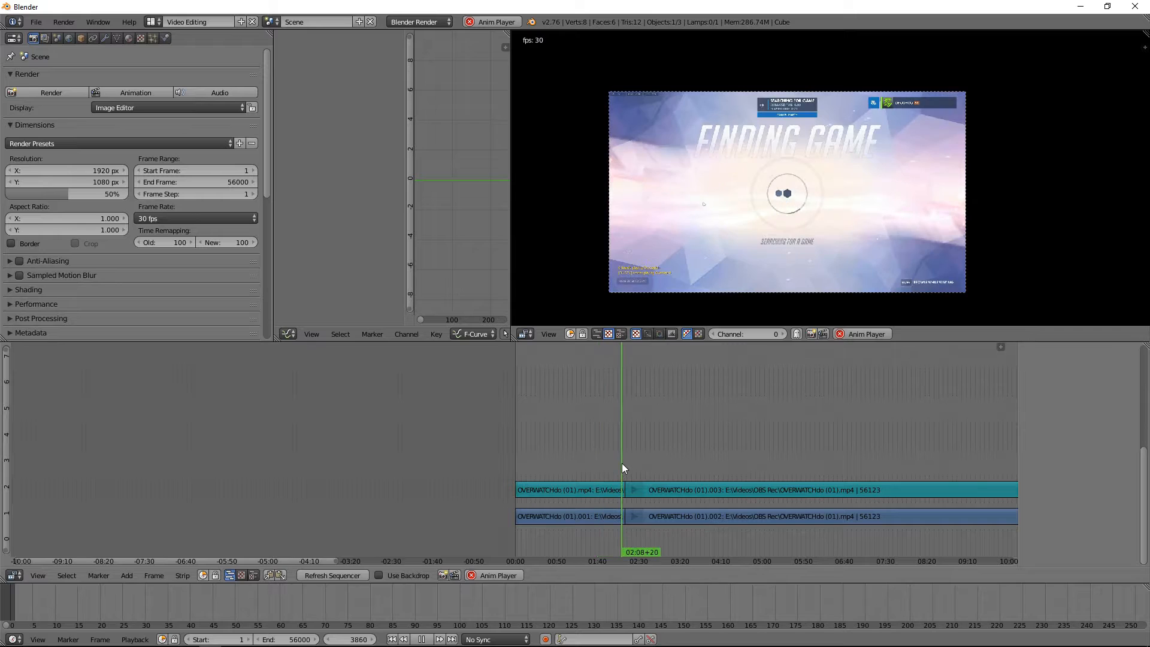
pyautogui.scroll(7, 635, 477)
pyautogui.scroll(5, 608, 467)
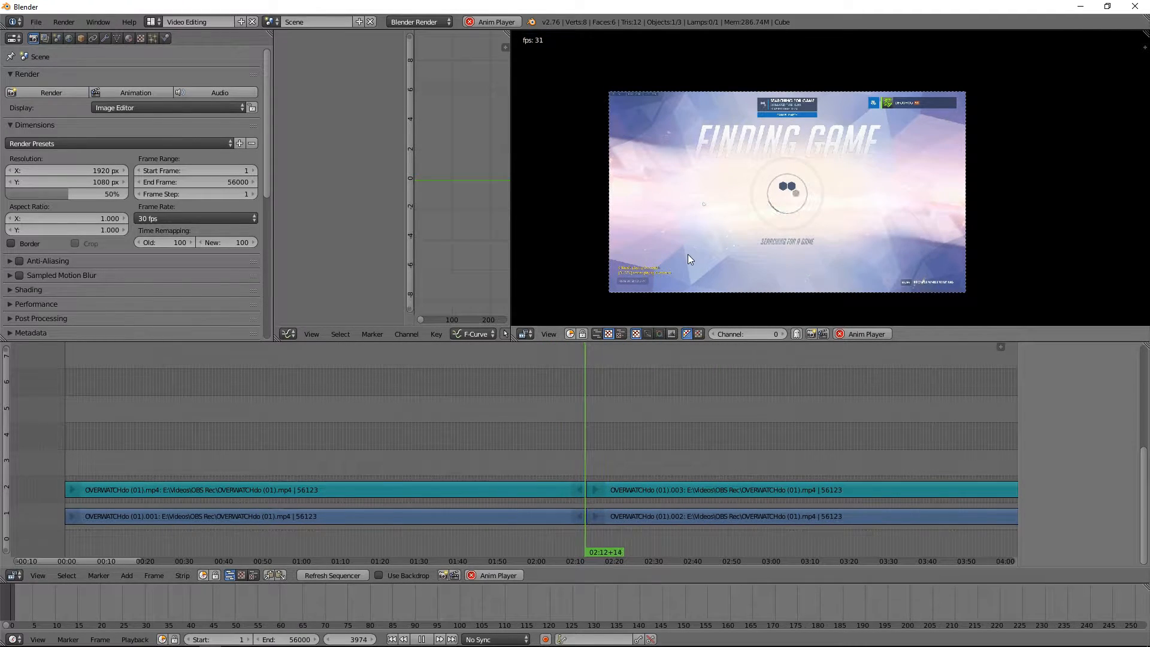
pyautogui.hotkey('alt', 'a')
pyautogui.moveTo(595, 404); pyautogui.dragTo(583, 406)
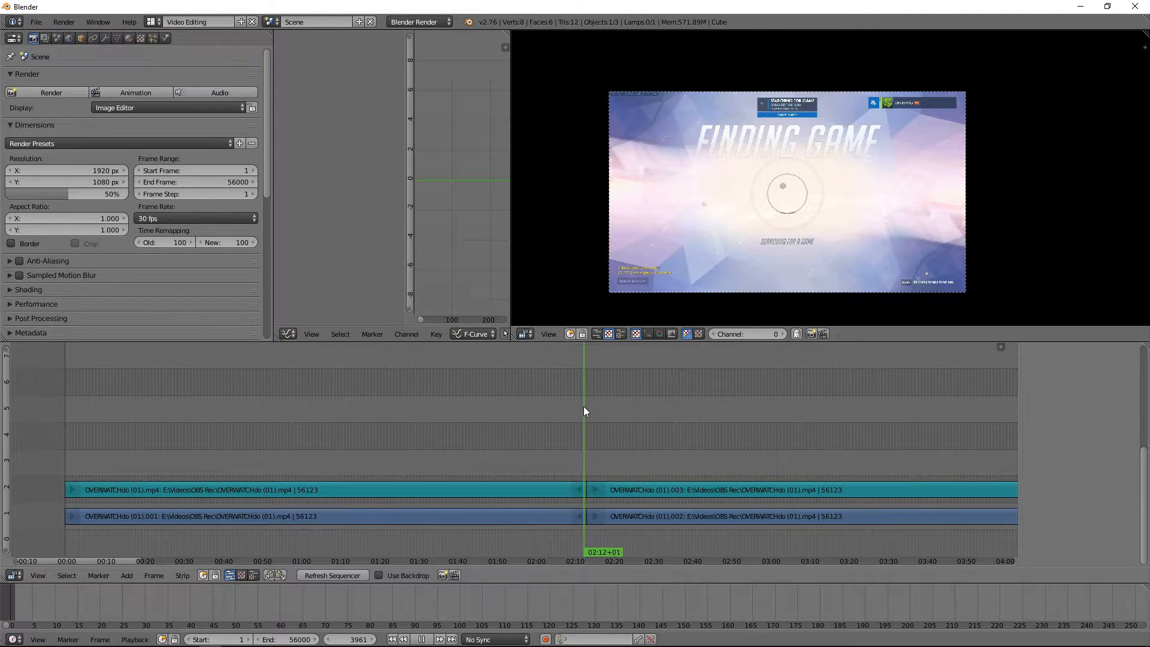
# Add a Color effect strip at frame 3792, above the gameplay clips.
pyautogui.click(561, 452)
pyautogui.hotkey('shift', 'a')
pyautogui.moveTo(604, 442)
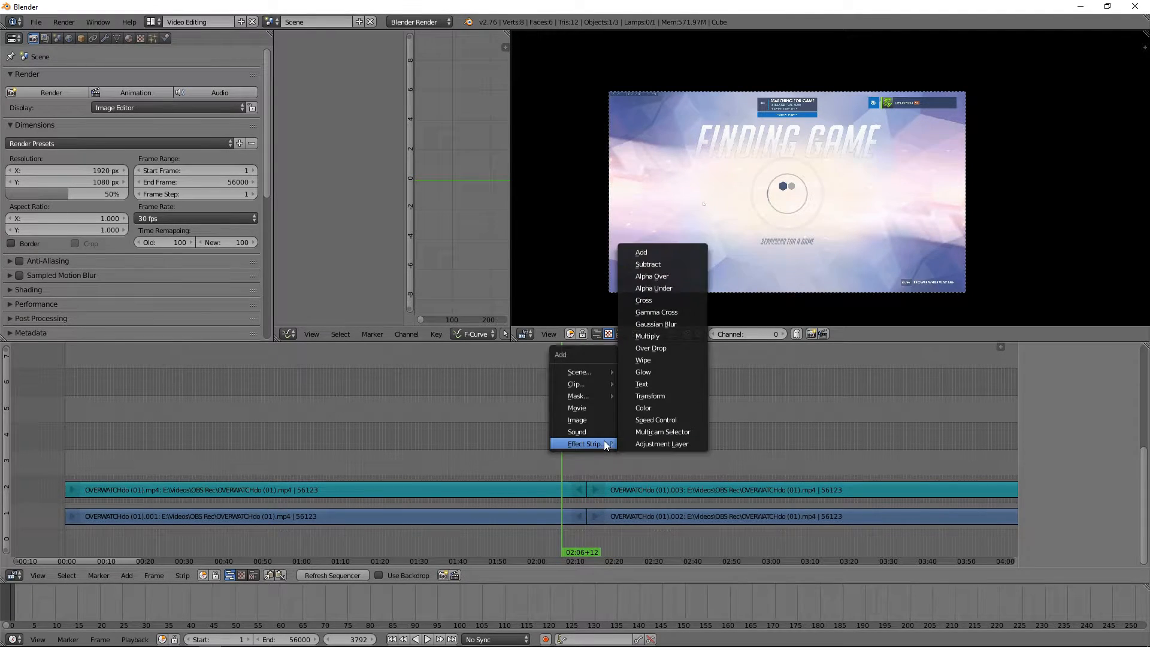
pyautogui.click(662, 407)
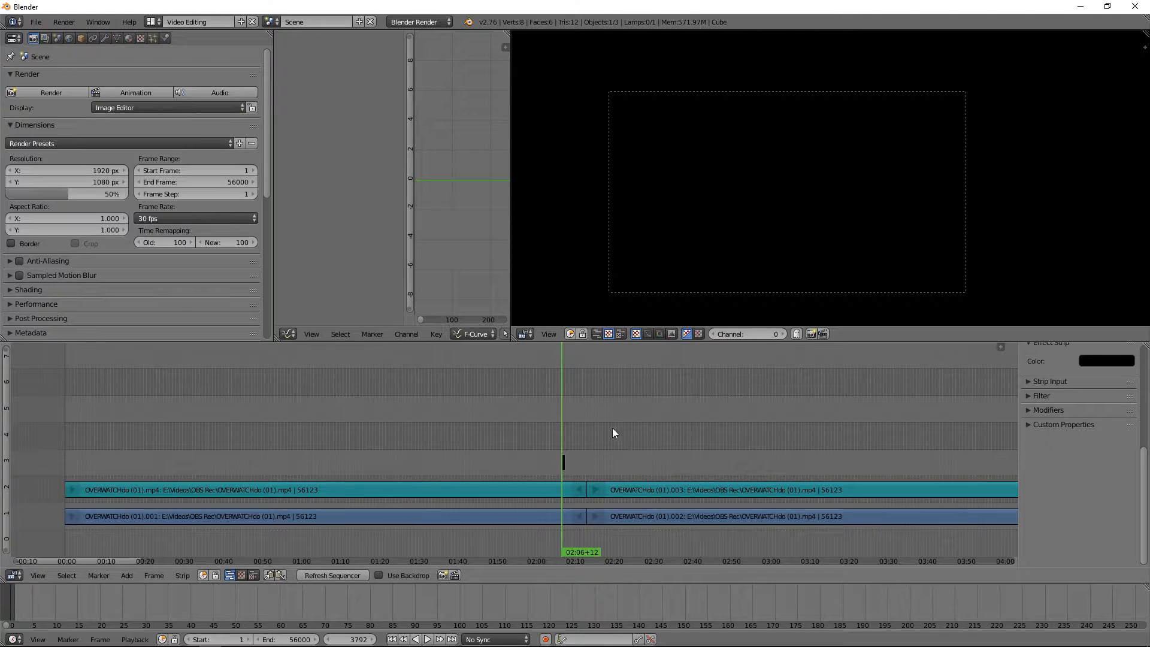
# Move the Color strip along channel 3 to start at frame 3971, so it straddles the cut between the two clips.
pyautogui.scroll(20, 621, 458)
pyautogui.moveTo(858, 437); pyautogui.dragTo(523, 439, button='middle')
pyautogui.scroll(3, 546, 437)
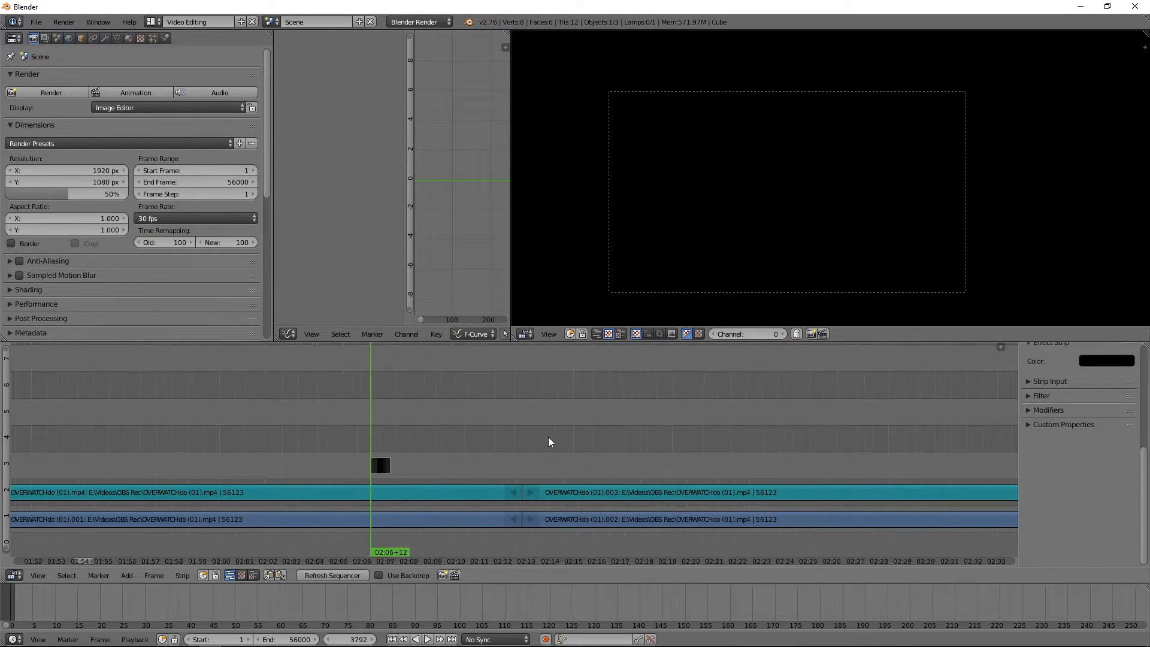
pyautogui.scroll(2, 550, 441)
pyautogui.press('g')
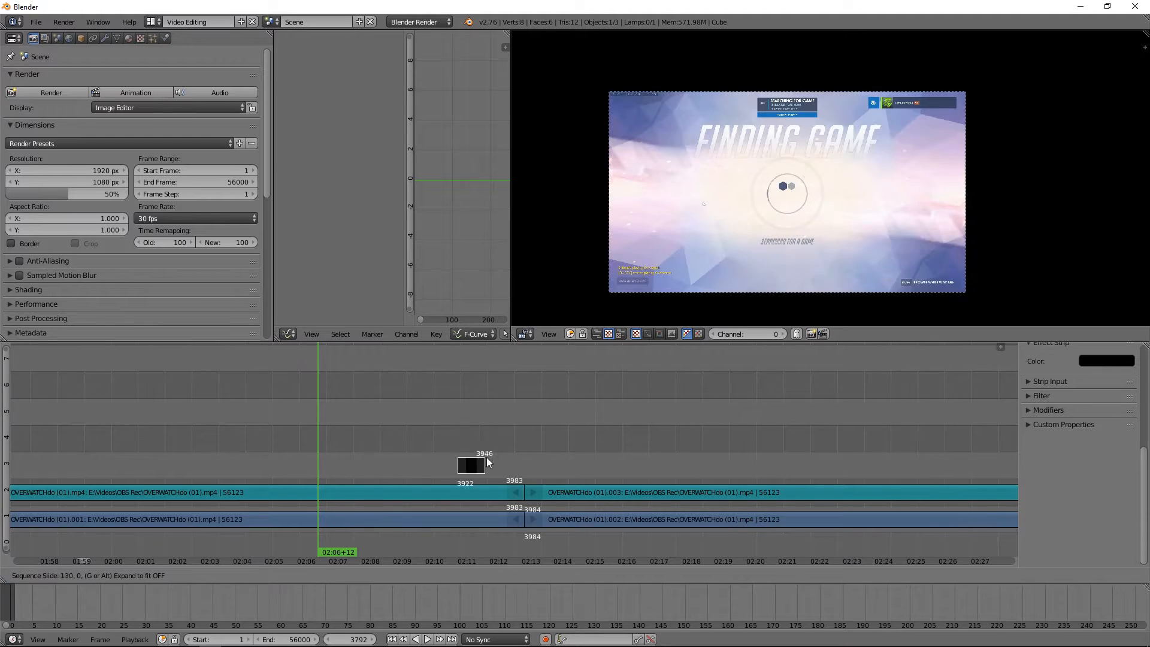
pyautogui.click(523, 466)
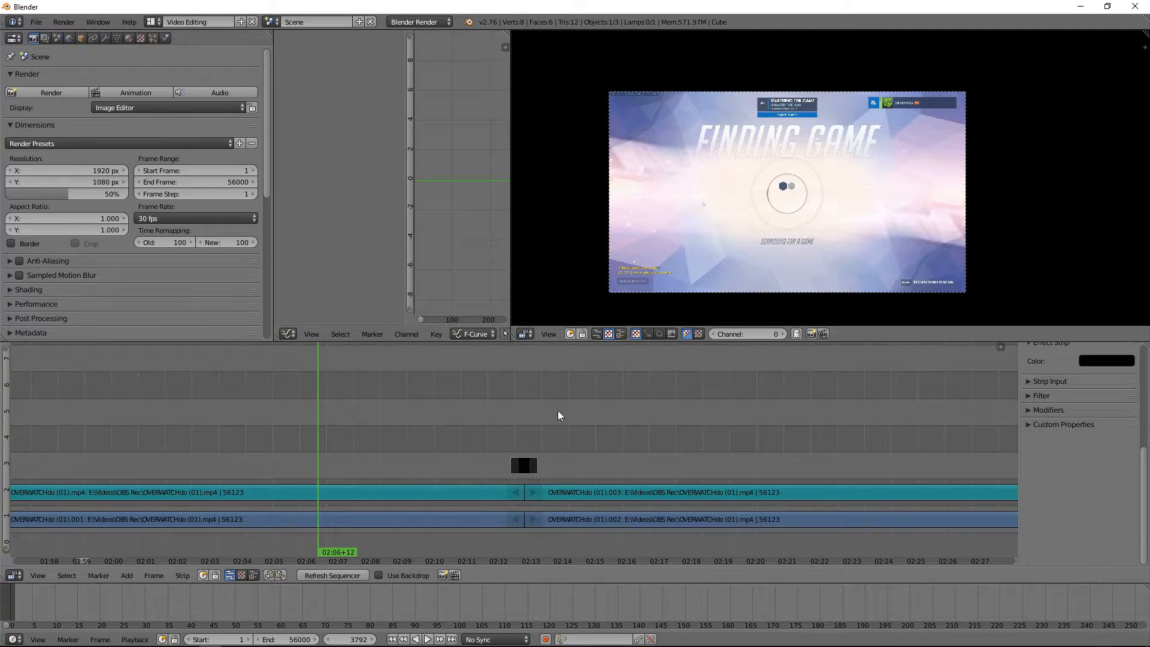
# Place the playhead exactly on the cut between the two clips at frame 3984.
pyautogui.moveTo(558, 411); pyautogui.dragTo(525, 425)
pyautogui.scroll(7, 557, 502)
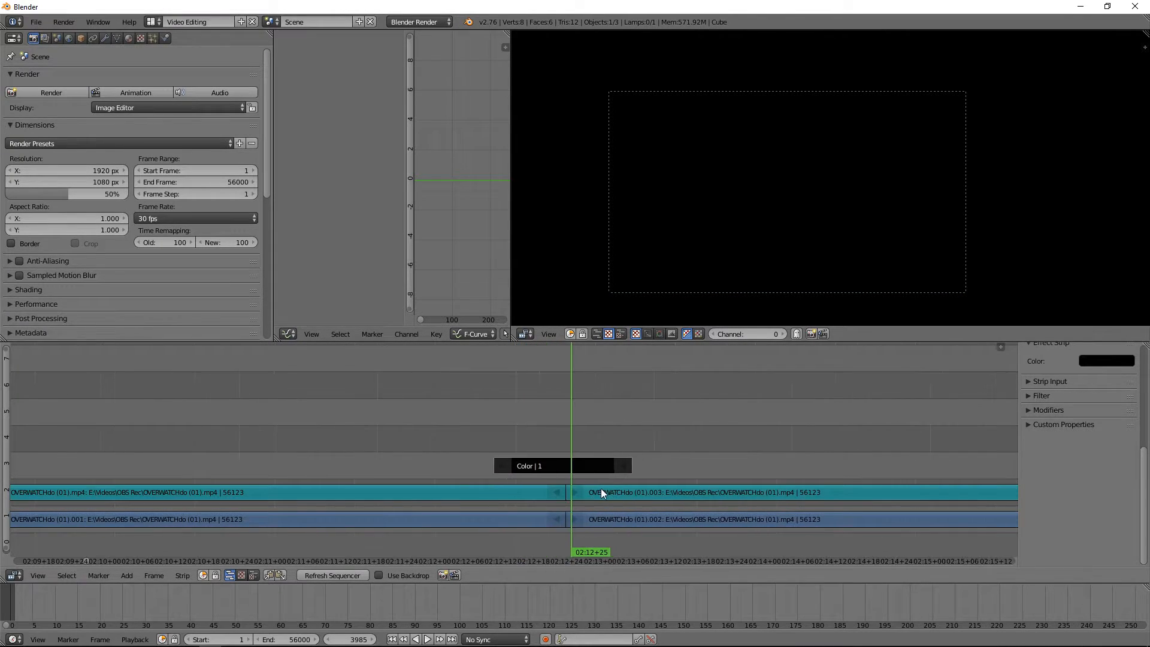
pyautogui.scroll(6, 601, 491)
pyautogui.click(796, 417)
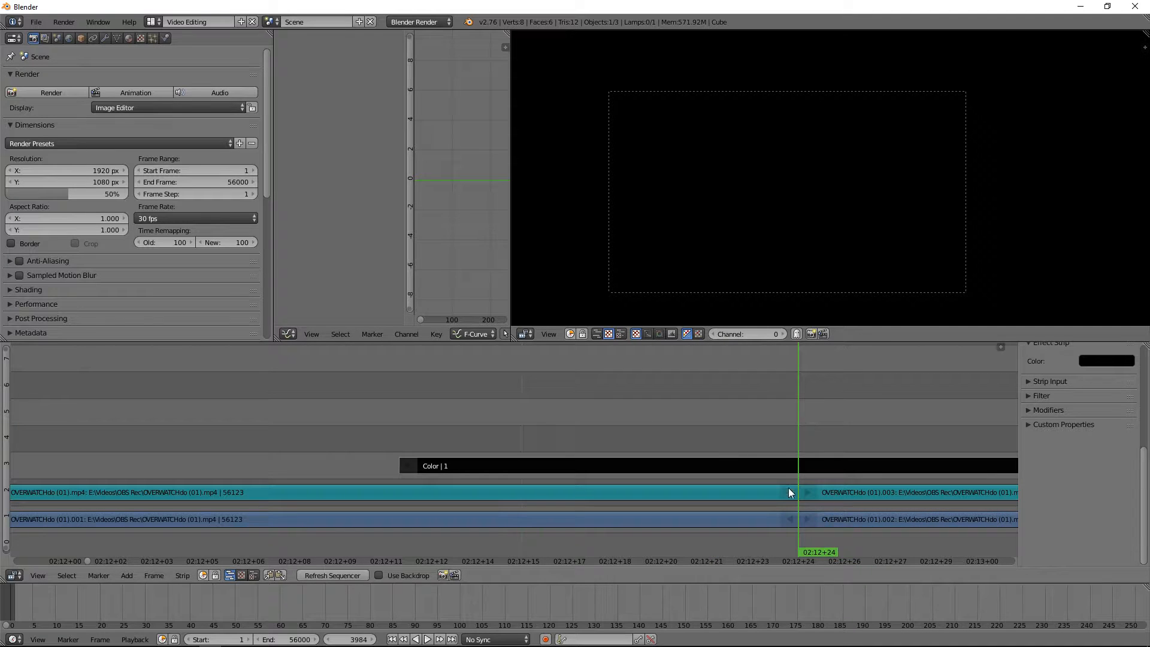
pyautogui.scroll(-5, 791, 479)
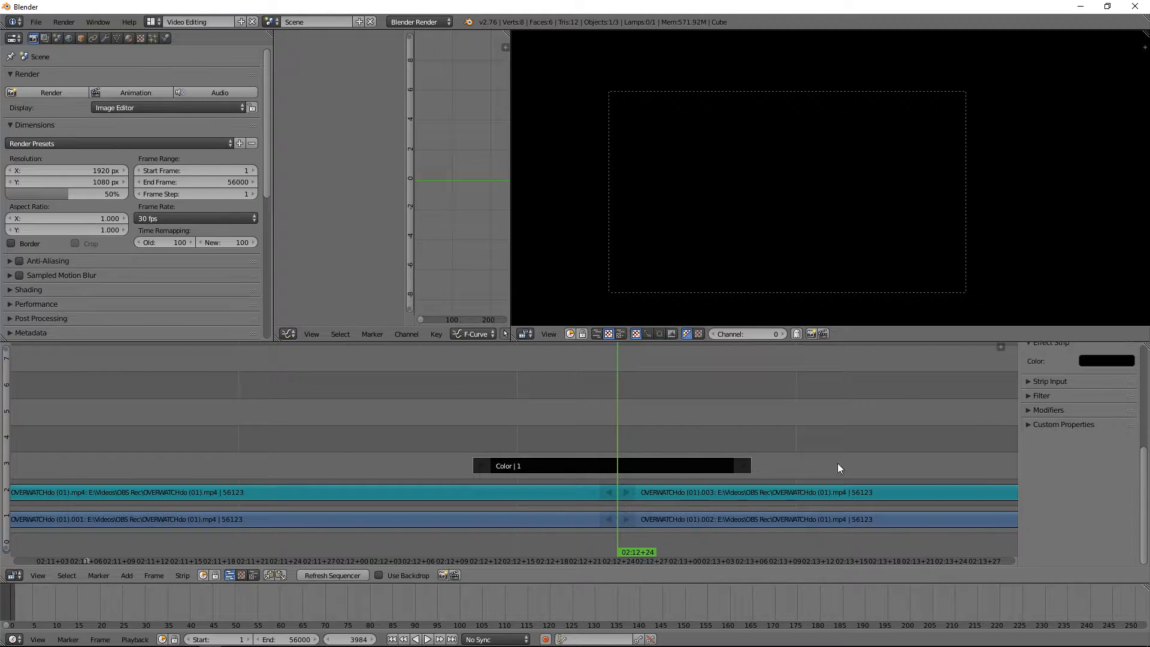
# Check the Color strip's colour, test a lower opacity, and keyframe its opacity at 1.000 on frame 3984.
pyautogui.scroll(7, 1106, 499)
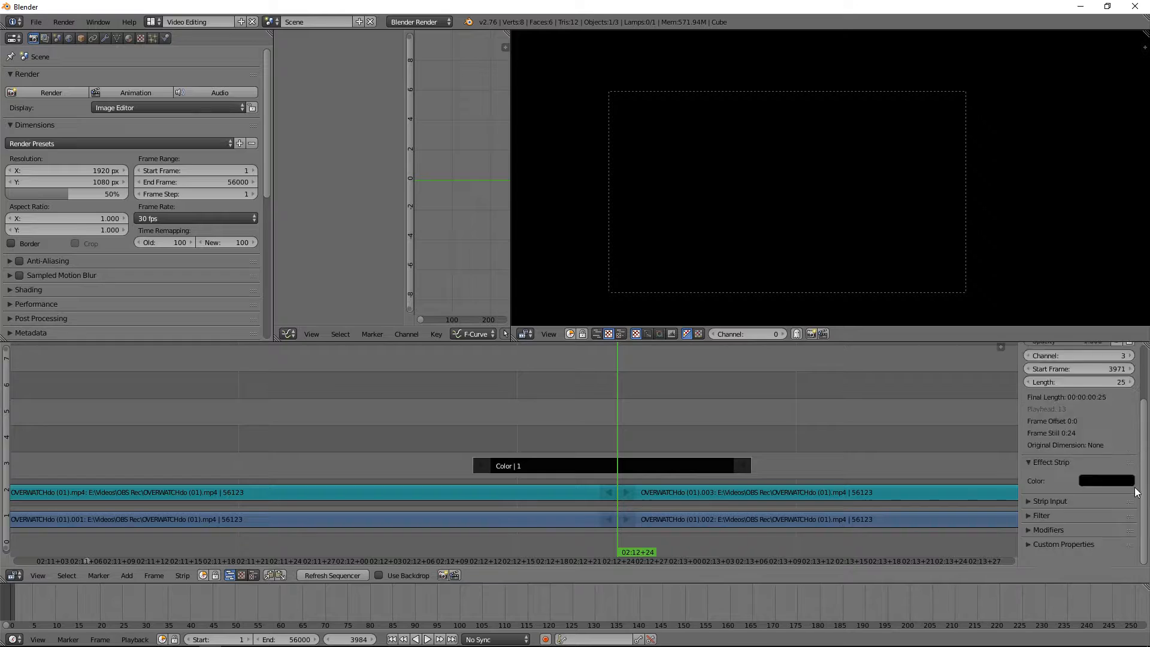
pyautogui.scroll(2, 1089, 524)
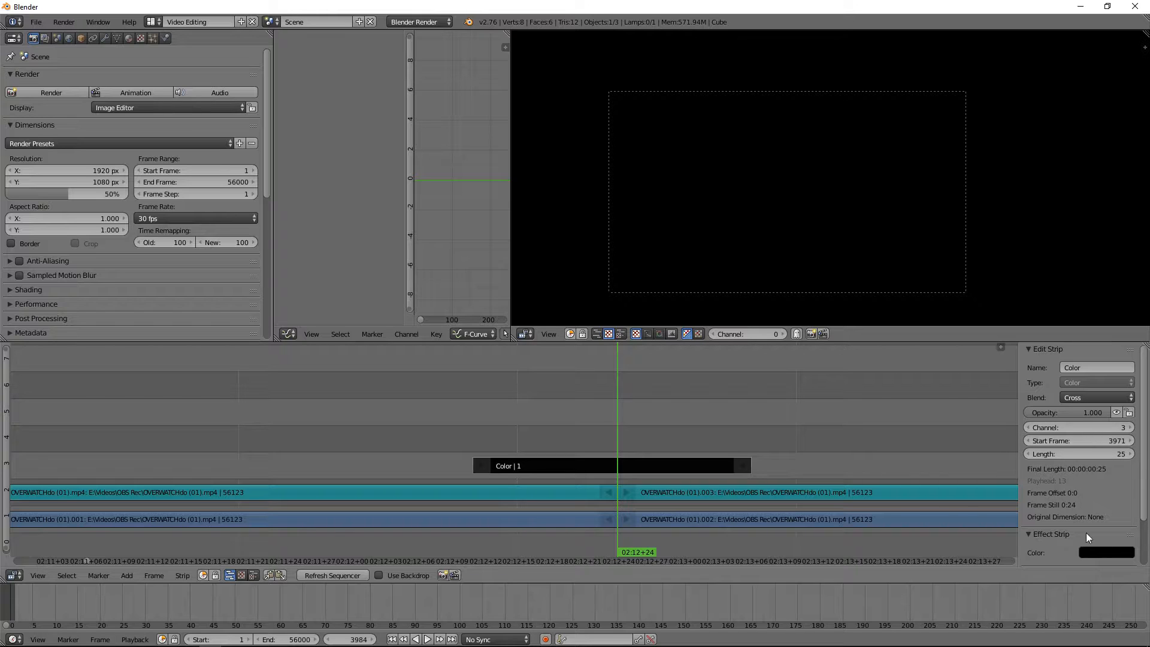
pyautogui.click(1098, 550)
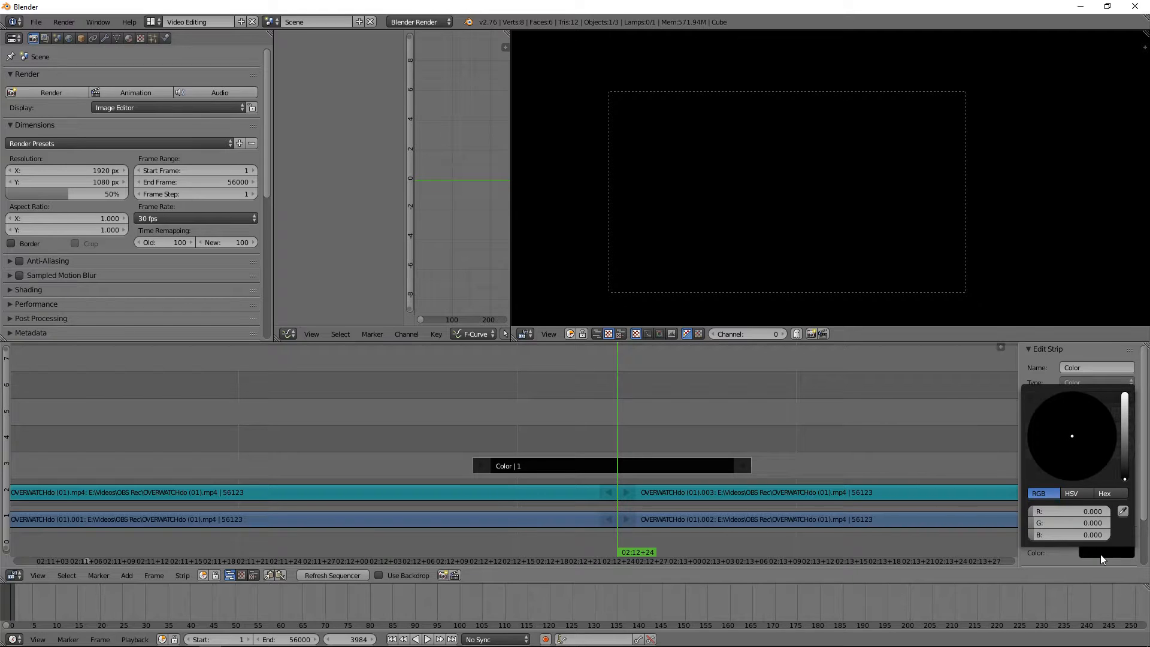
pyautogui.moveTo(1047, 410); pyautogui.dragTo(1024, 412)
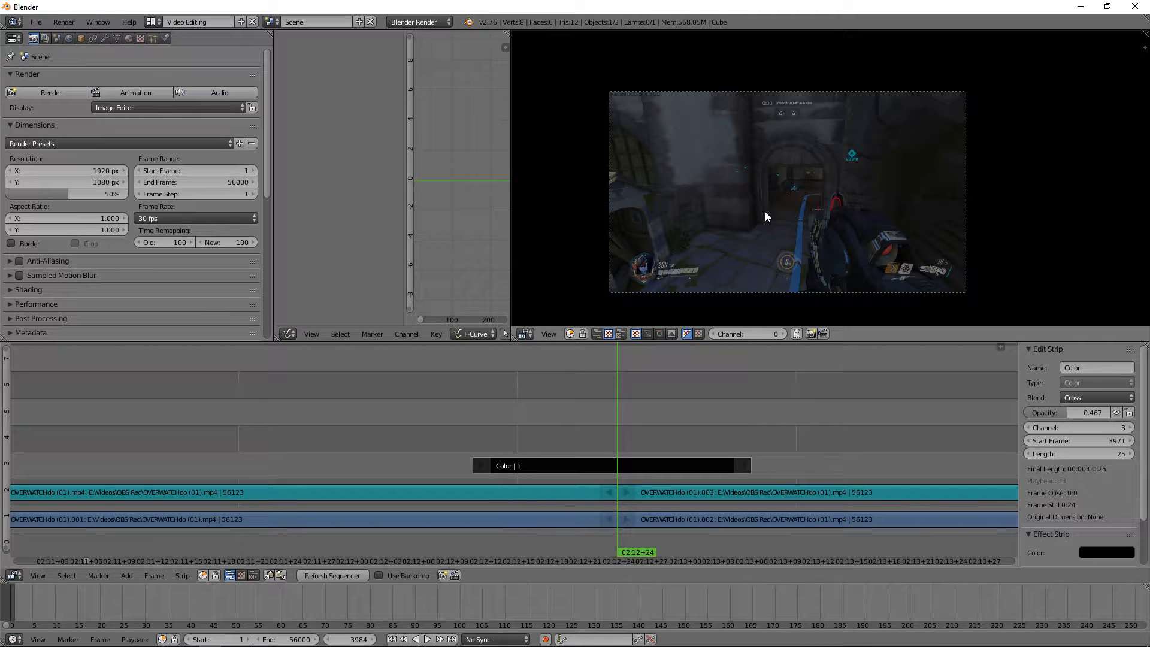
pyautogui.moveTo(1071, 413); pyautogui.dragTo(1118, 413)
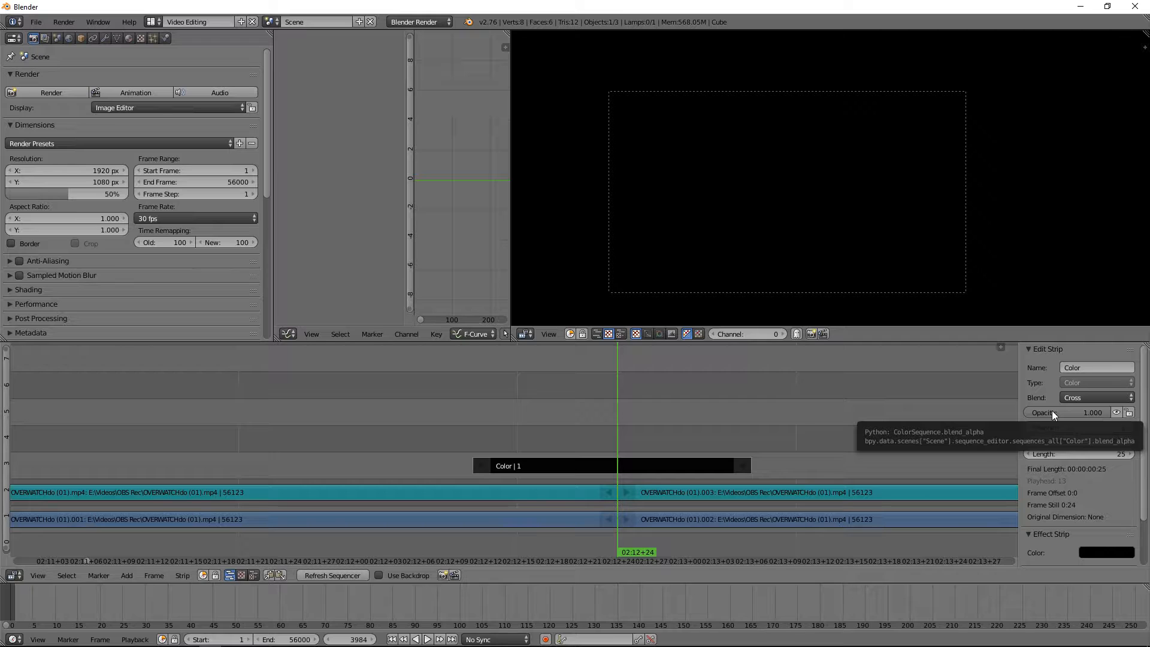
pyautogui.press('i')
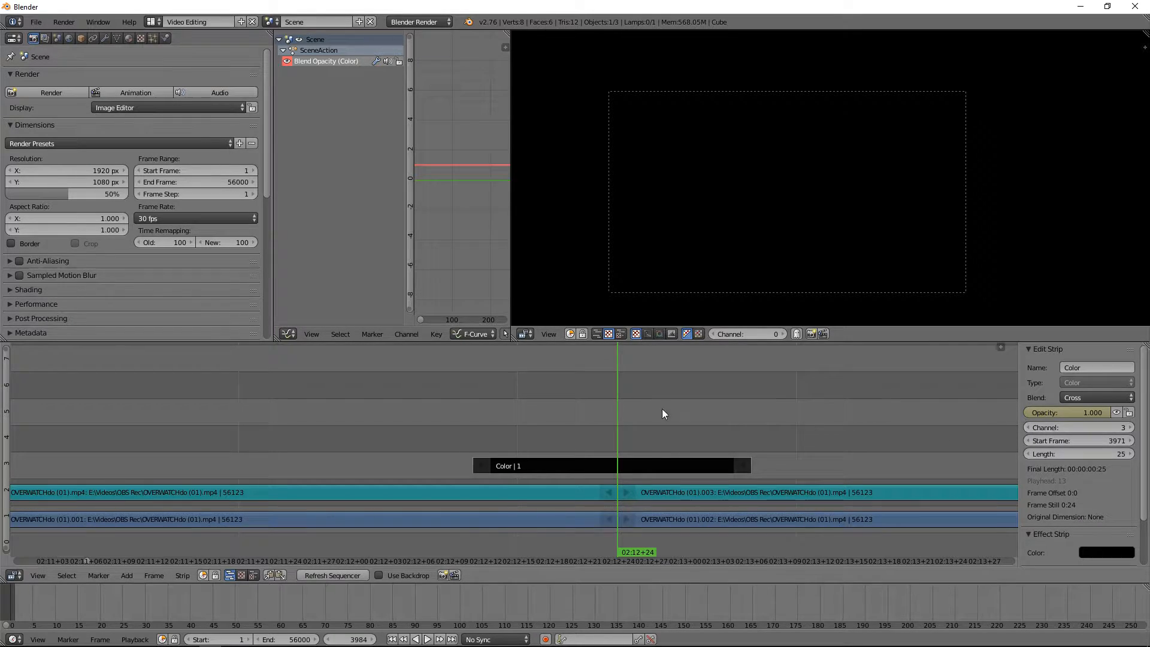
# Keyframe the Color strip's opacity at 0.000 on its first frame, 3971.
pyautogui.moveTo(504, 400); pyautogui.dragTo(473, 408)
pyautogui.moveTo(1076, 412); pyautogui.dragTo(1039, 412)
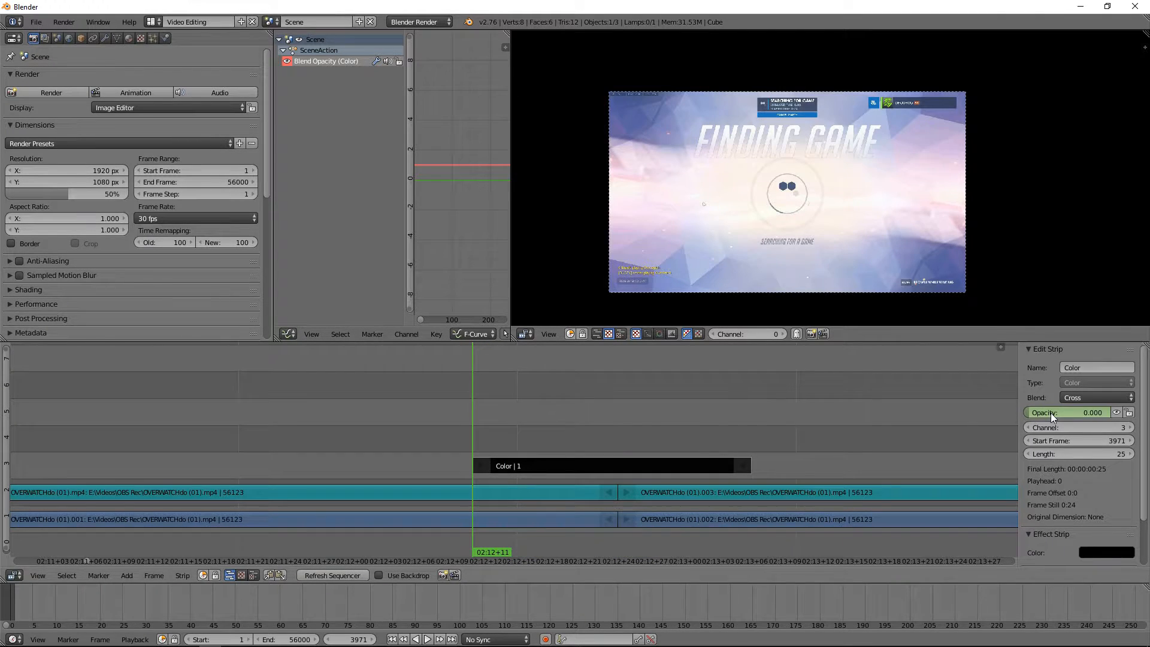
pyautogui.press('i')
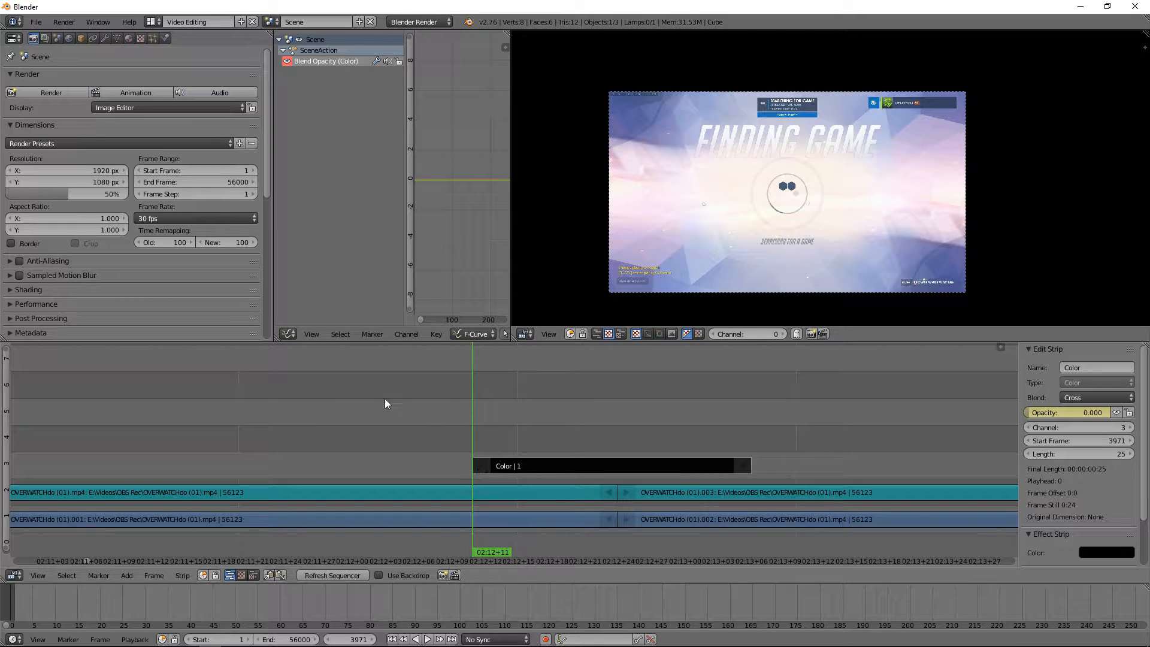
# Examine the Color strip's opacity curve in the graph editor, adjusting the channel list width and hiding the curve properties.
pyautogui.moveTo(405, 281); pyautogui.dragTo(325, 285)
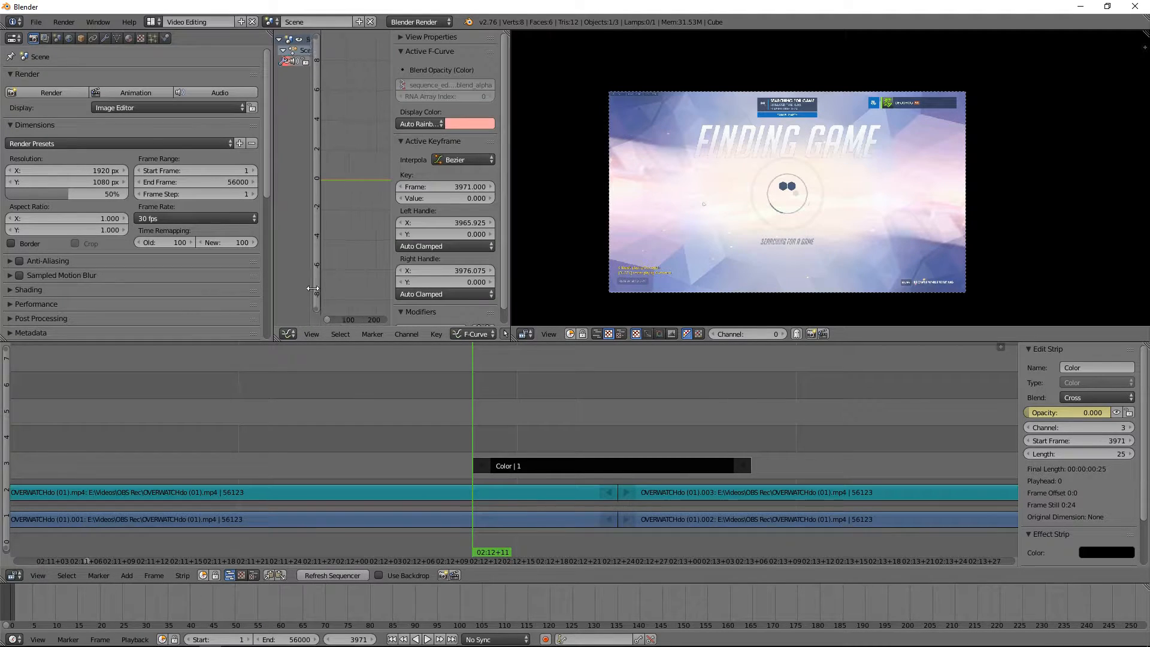
pyautogui.press('n')
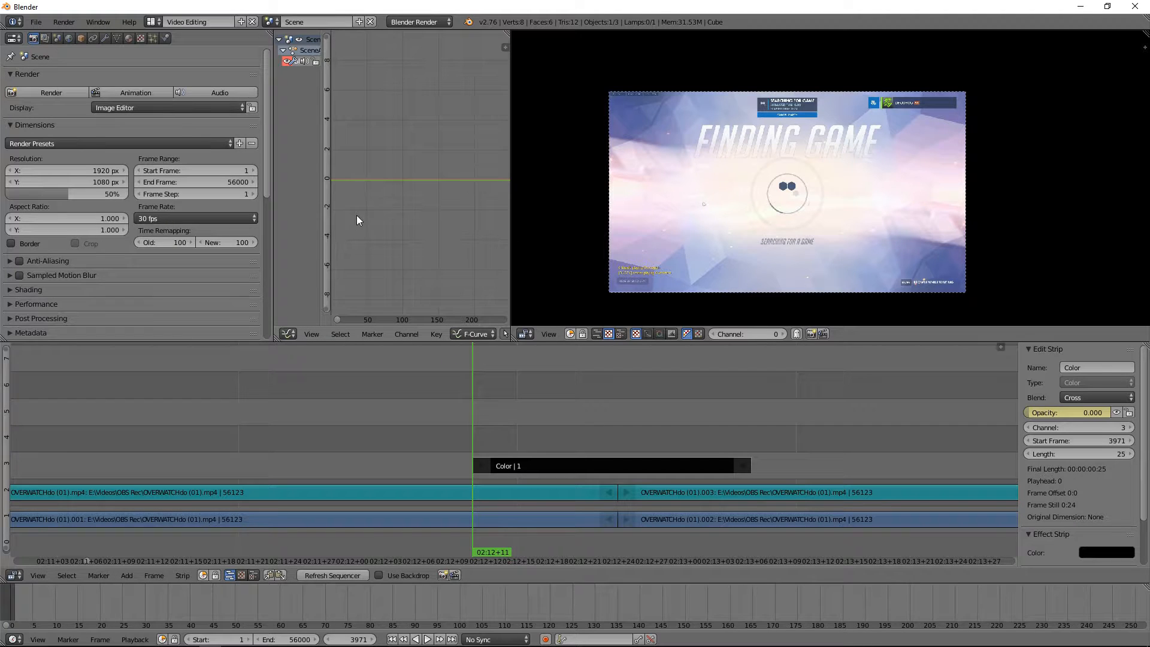
pyautogui.keyDown('ctrl'); pyautogui.moveTo(357, 215); pyautogui.dragTo(420, 191, button='middle'); pyautogui.keyUp('ctrl')
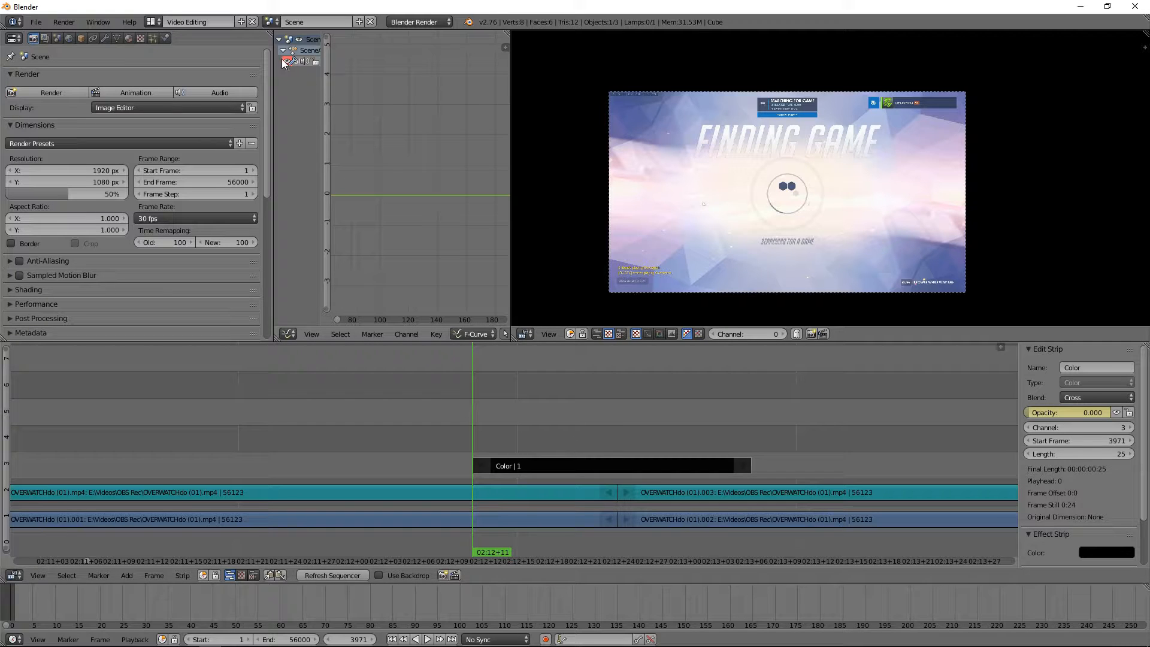
pyautogui.click(542, 486)
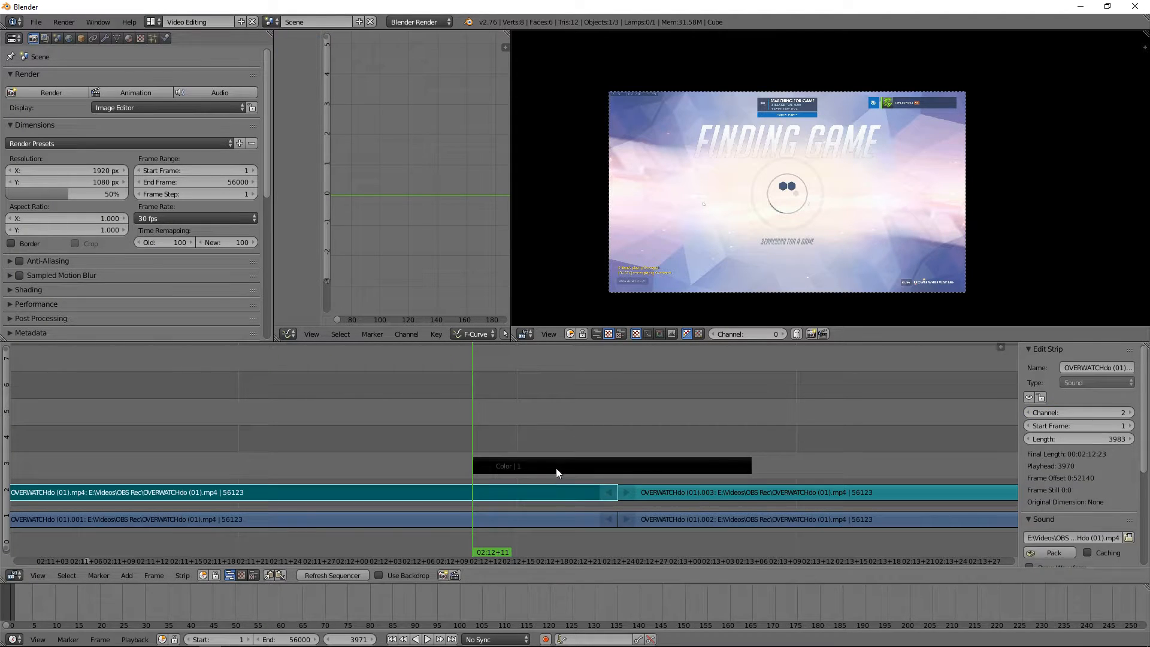
pyautogui.click(556, 467)
pyautogui.scroll(4, 362, 188)
pyautogui.keyDown('ctrl'); pyautogui.moveTo(362, 188); pyautogui.dragTo(410, 228, button='middle'); pyautogui.keyUp('ctrl')
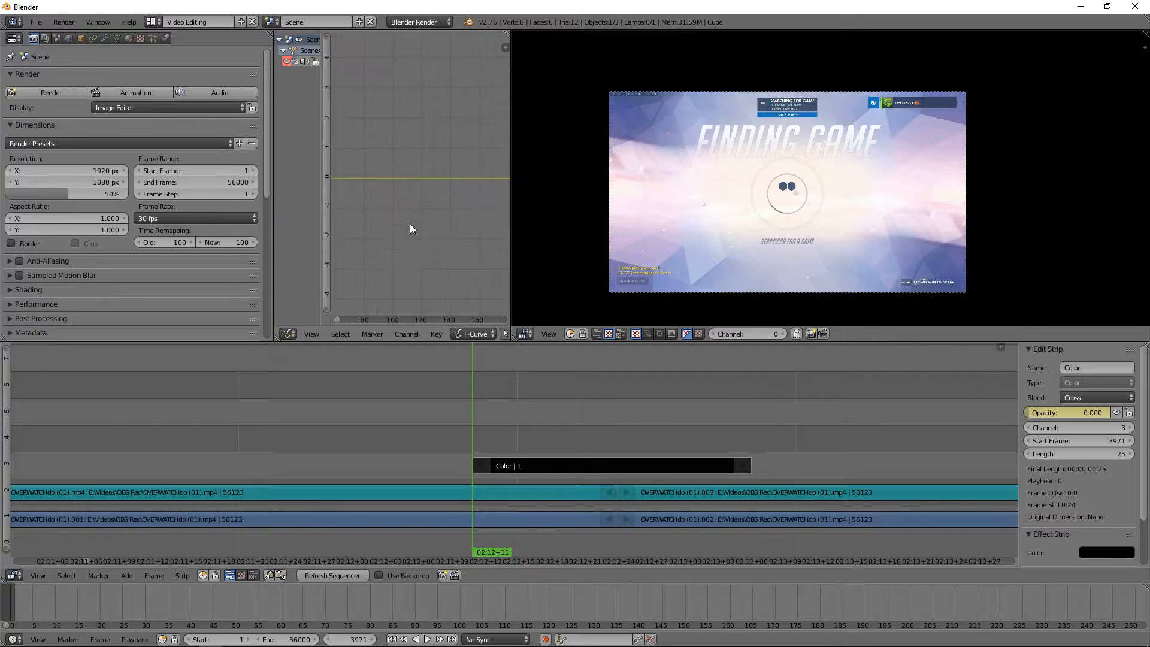
pyautogui.moveTo(320, 306); pyautogui.dragTo(359, 296)
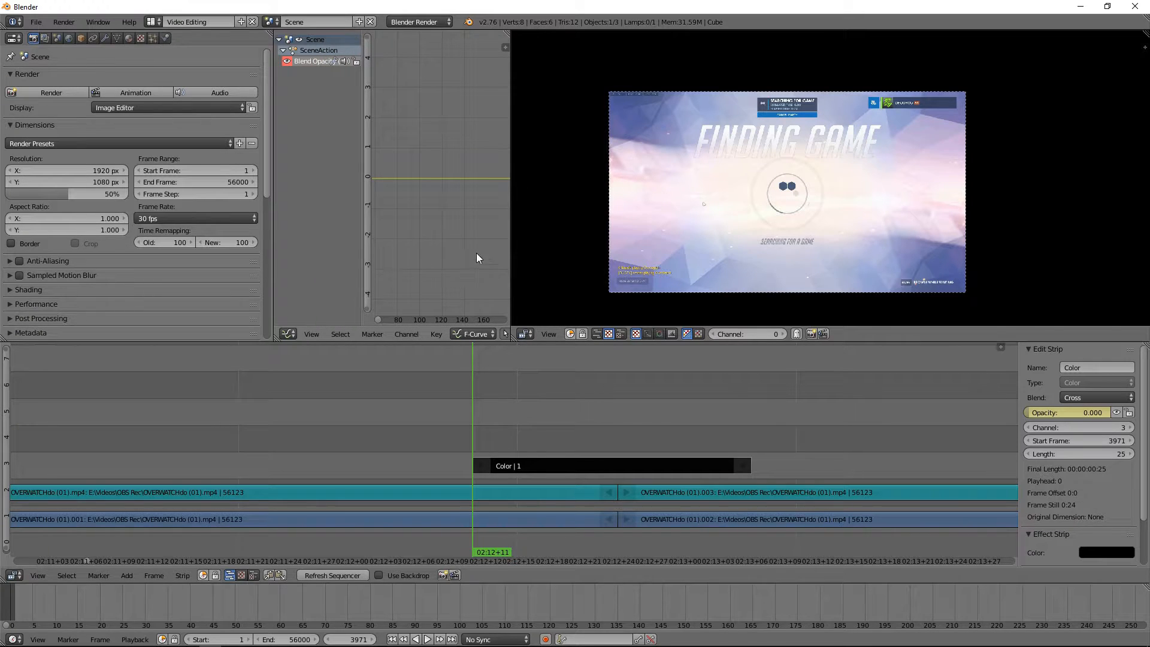
# Keyframe the Color strip's opacity at 0.000 at its end on frame 3996.
pyautogui.hotkey('alt', 'a')
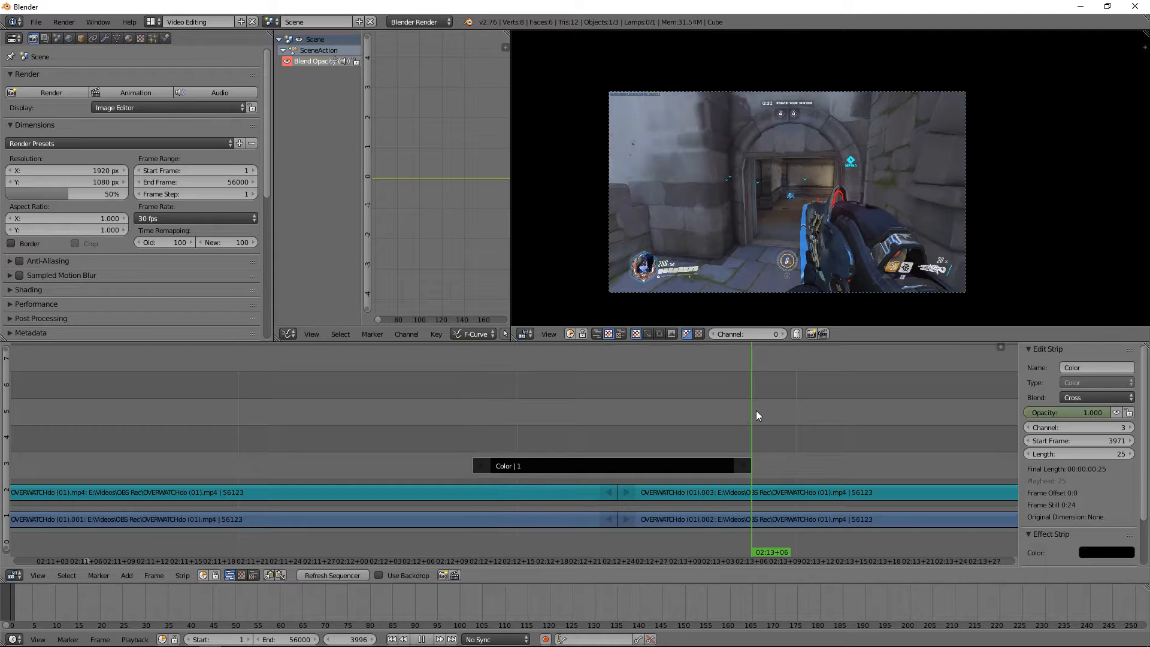
pyautogui.hotkey('alt', 'a')
pyautogui.moveTo(1060, 415); pyautogui.dragTo(1032, 416)
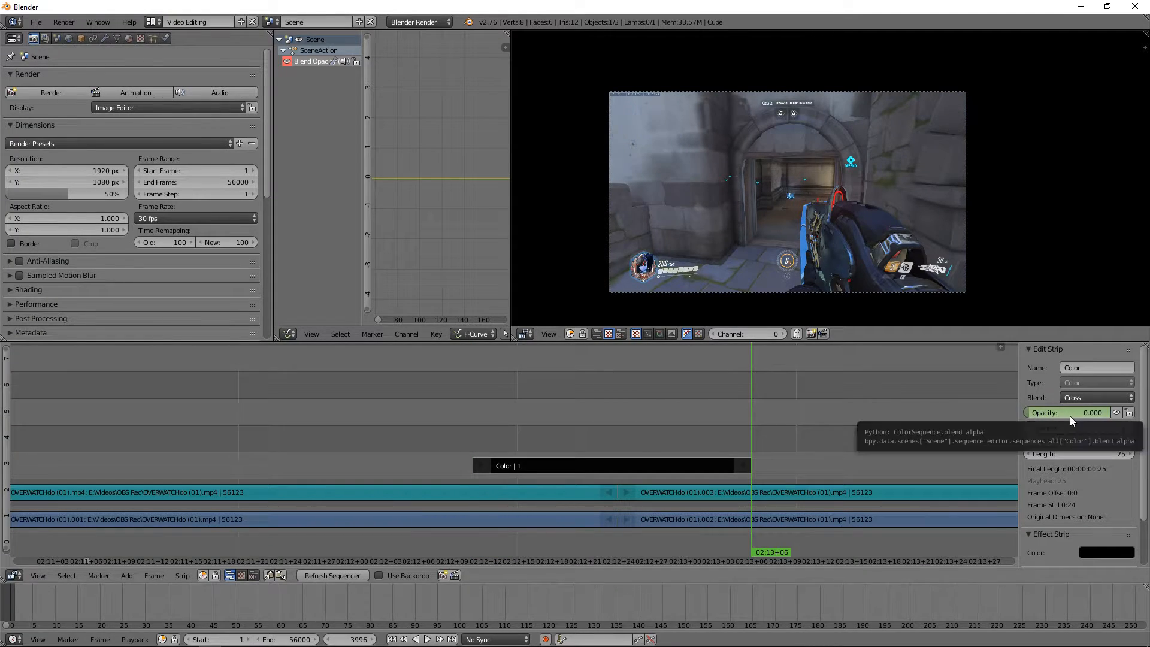
pyautogui.press('i')
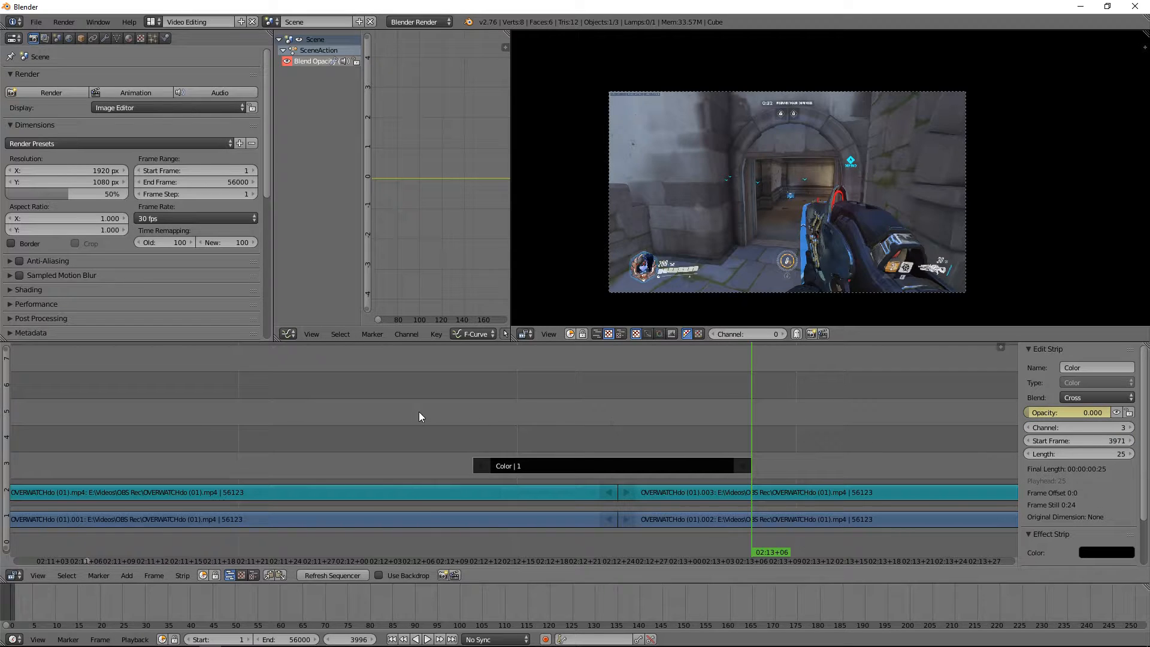
# Play the fade to black from just before the Color strip to check the transition.
pyautogui.moveTo(423, 412); pyautogui.dragTo(447, 400)
pyautogui.hotkey('alt', 'a')
pyautogui.hotkey('alt', 'a')
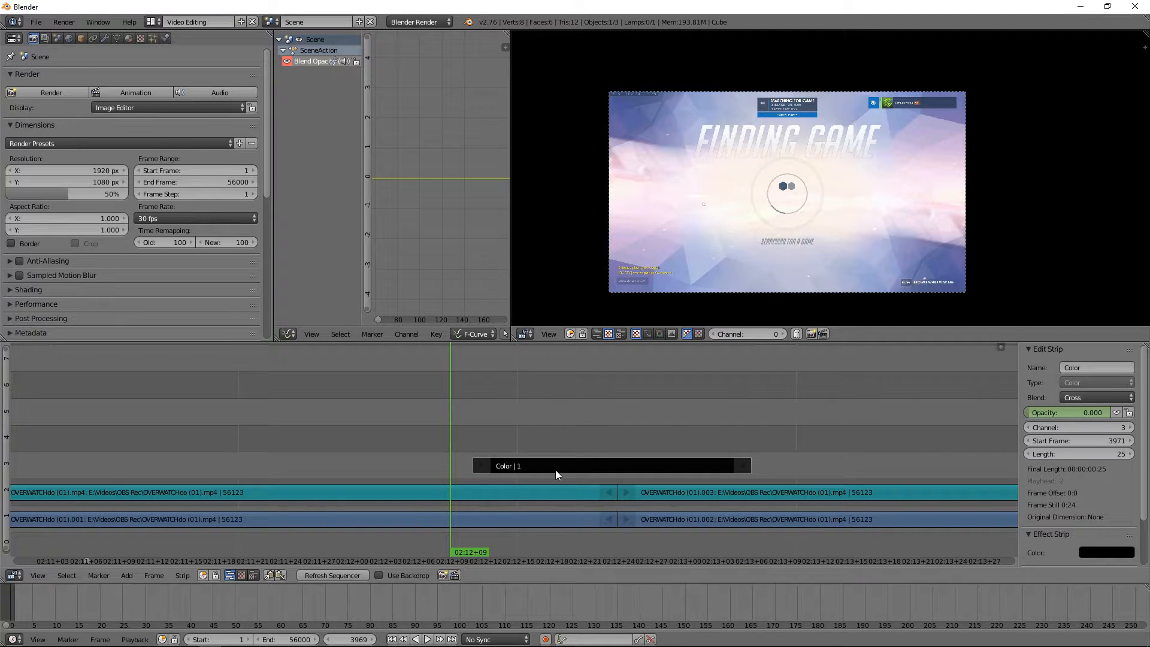
# Duplicate the Color strip to channel 6 at frame 3990 and delete the duplicate.
pyautogui.hotkey('shift', 'd')
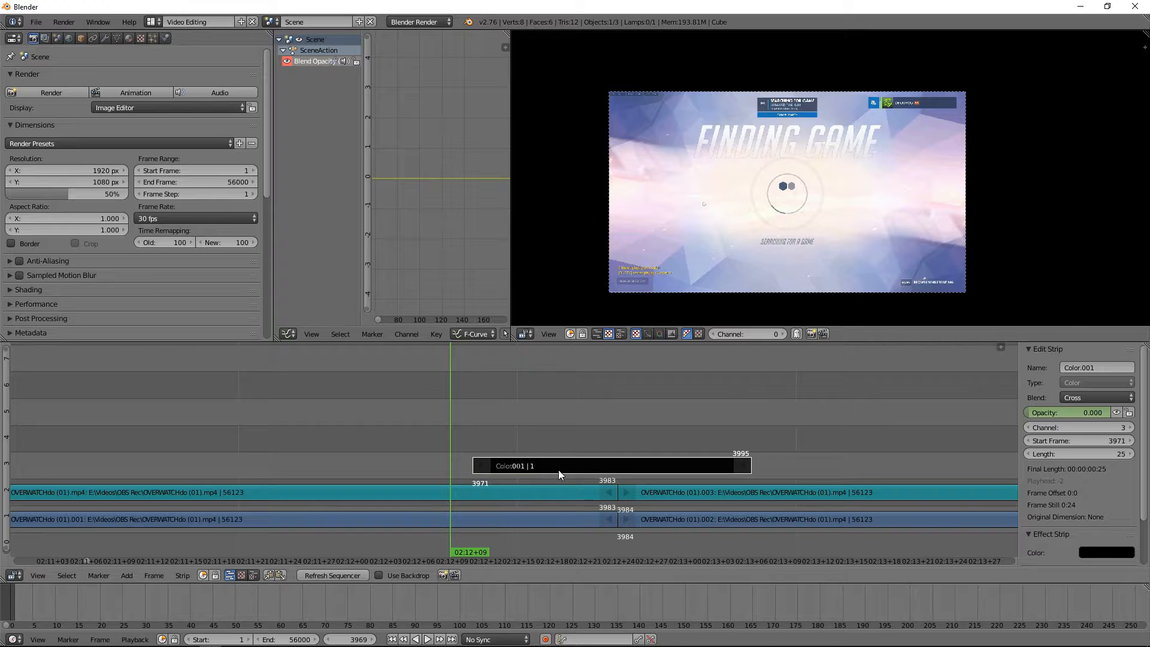
pyautogui.click(775, 385)
pyautogui.scroll(-8, 790, 393)
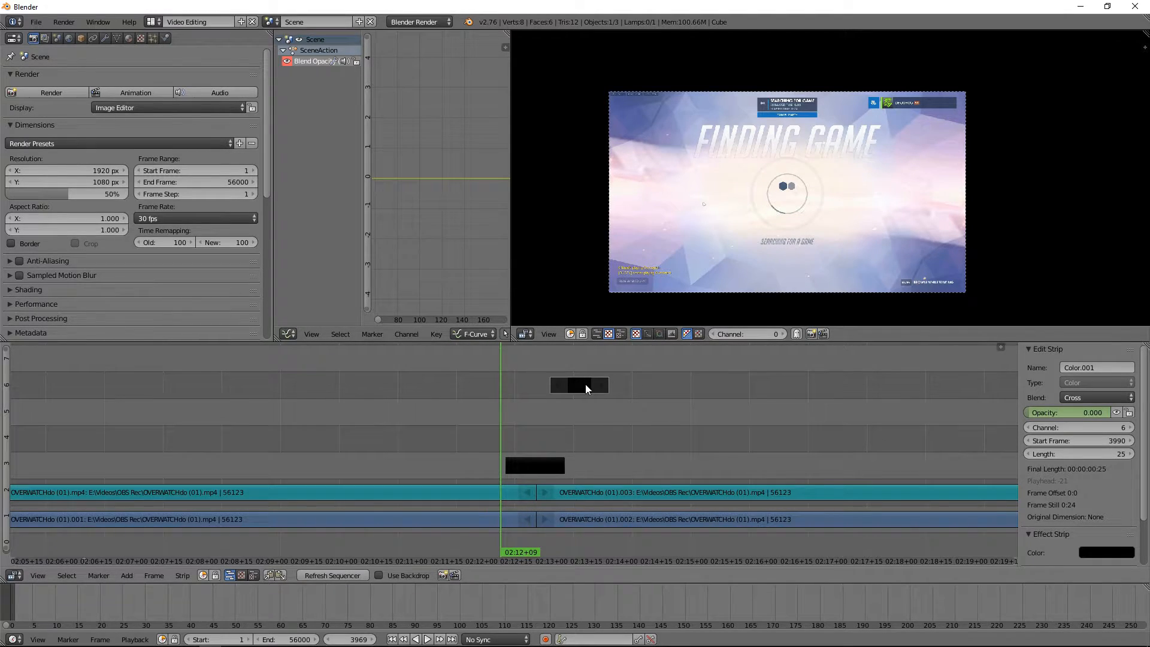
pyautogui.press('x')
pyautogui.click(582, 385)
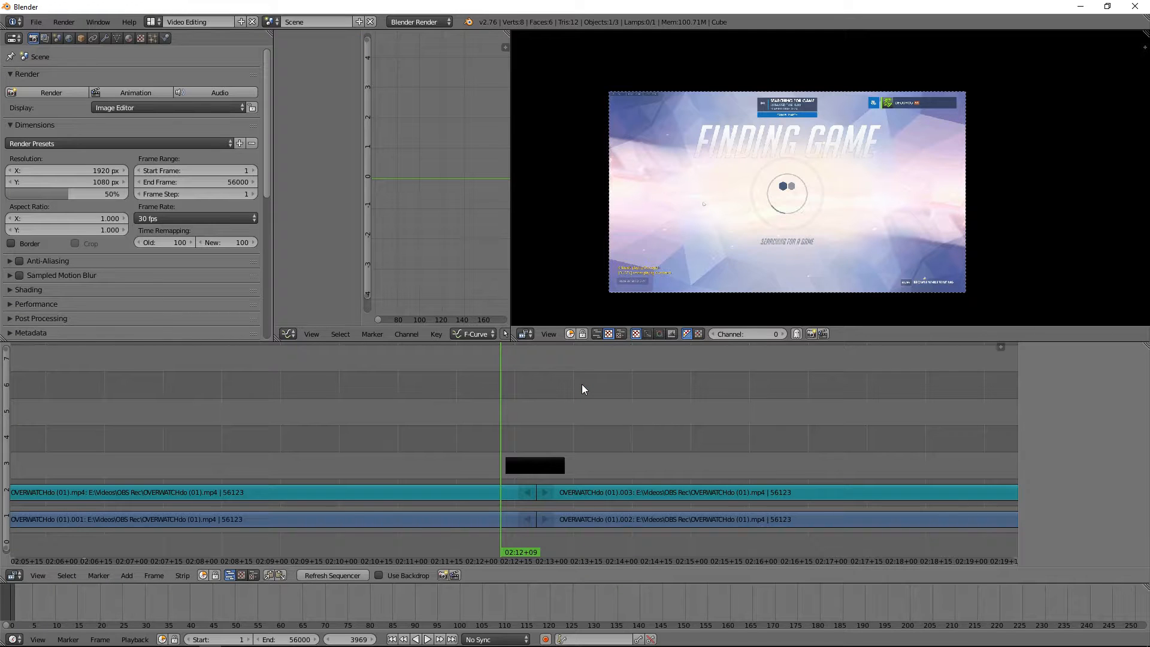
# Delete the original Color strip over the cut on channel 3.
pyautogui.click(519, 461)
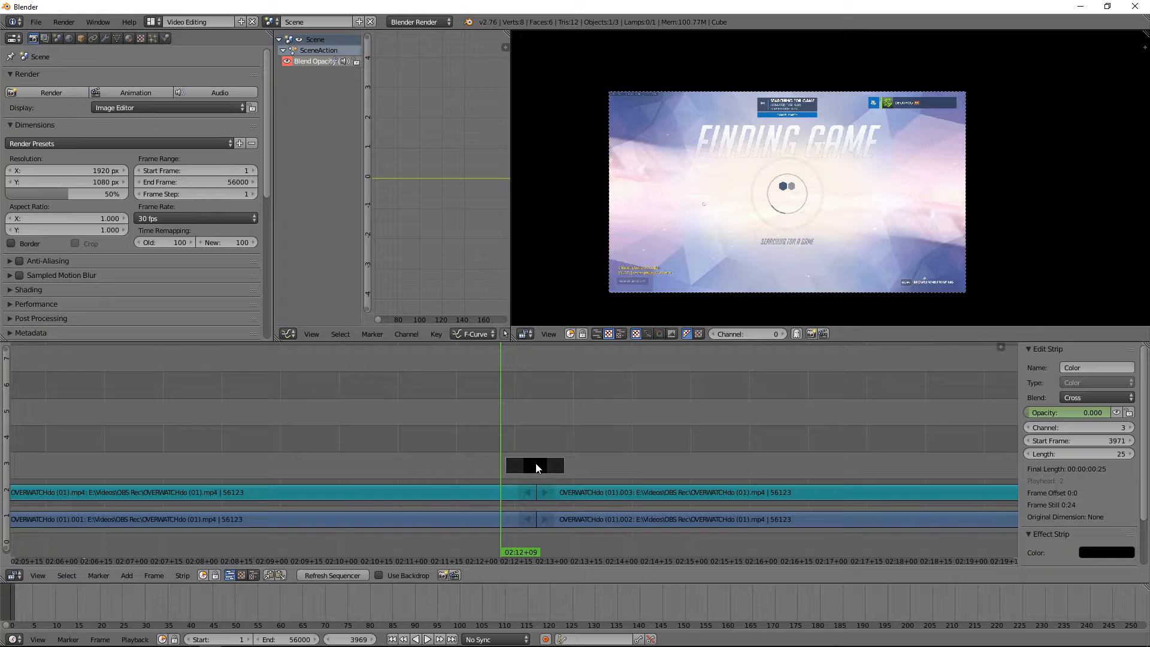
pyautogui.press('x')
pyautogui.click(535, 464)
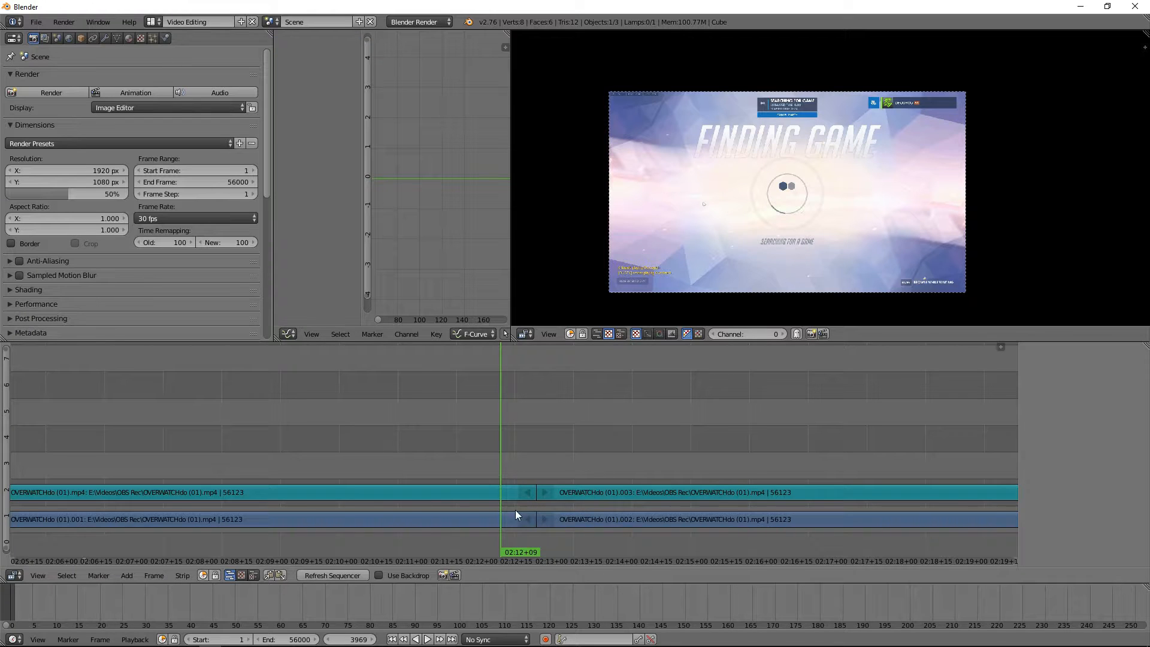
# Select the audio and video strips of the first clip, before the cut.
pyautogui.click(465, 518)
pyautogui.click(464, 490)
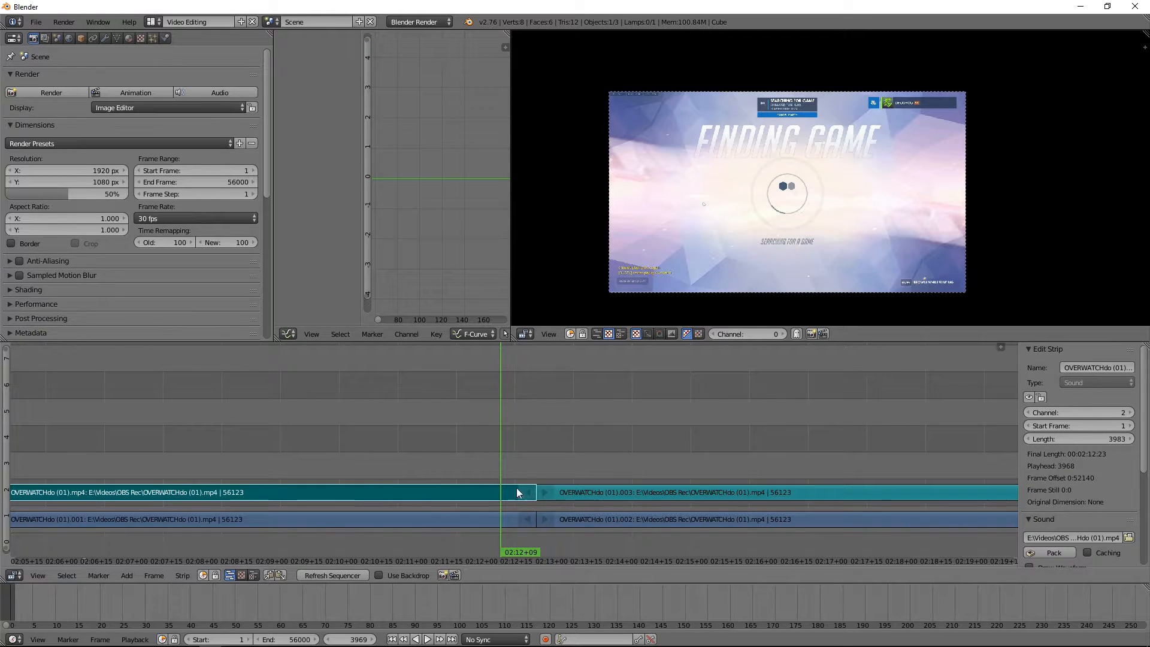
pyautogui.click(472, 518)
pyautogui.click(560, 520)
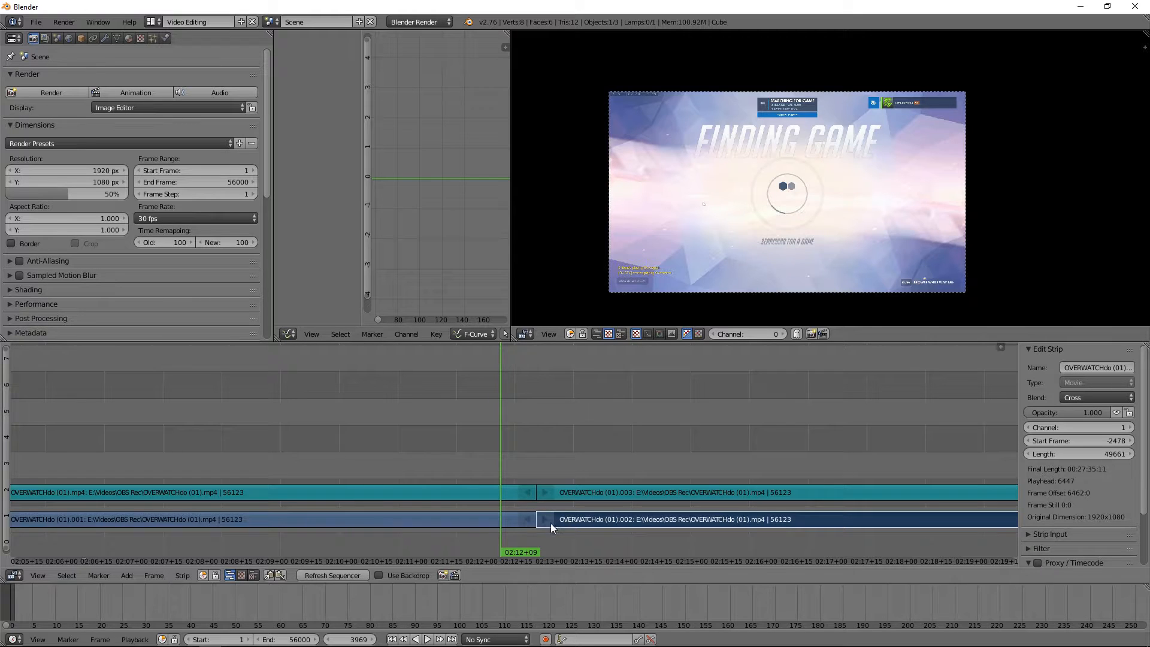
pyautogui.click(487, 521)
pyautogui.click(590, 519)
pyautogui.click(444, 518)
pyautogui.click(440, 497)
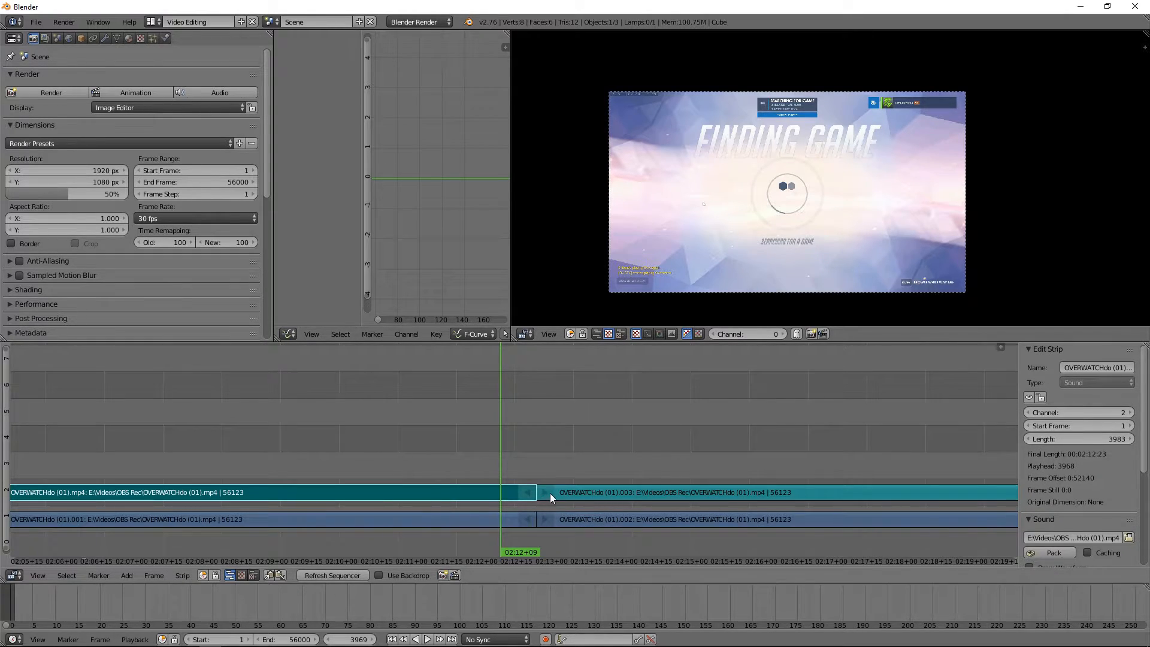
pyautogui.click(441, 519)
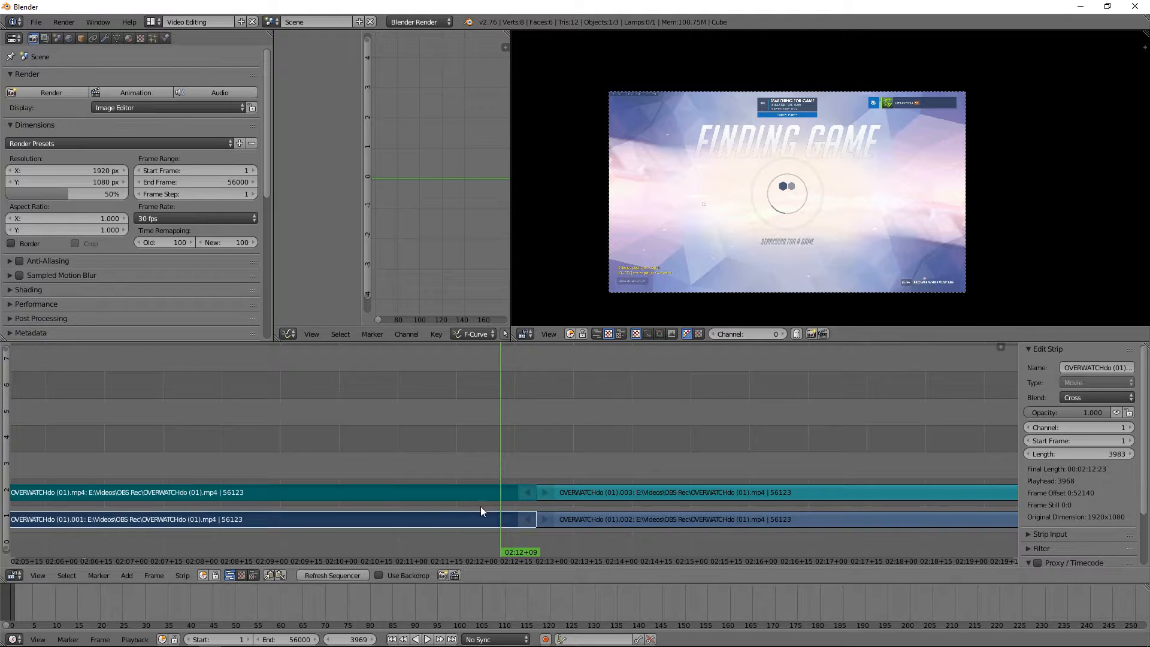
# Move the first clip's strips straight up two channels, to channels 3 and 4, keeping their timing.
pyautogui.press('g')
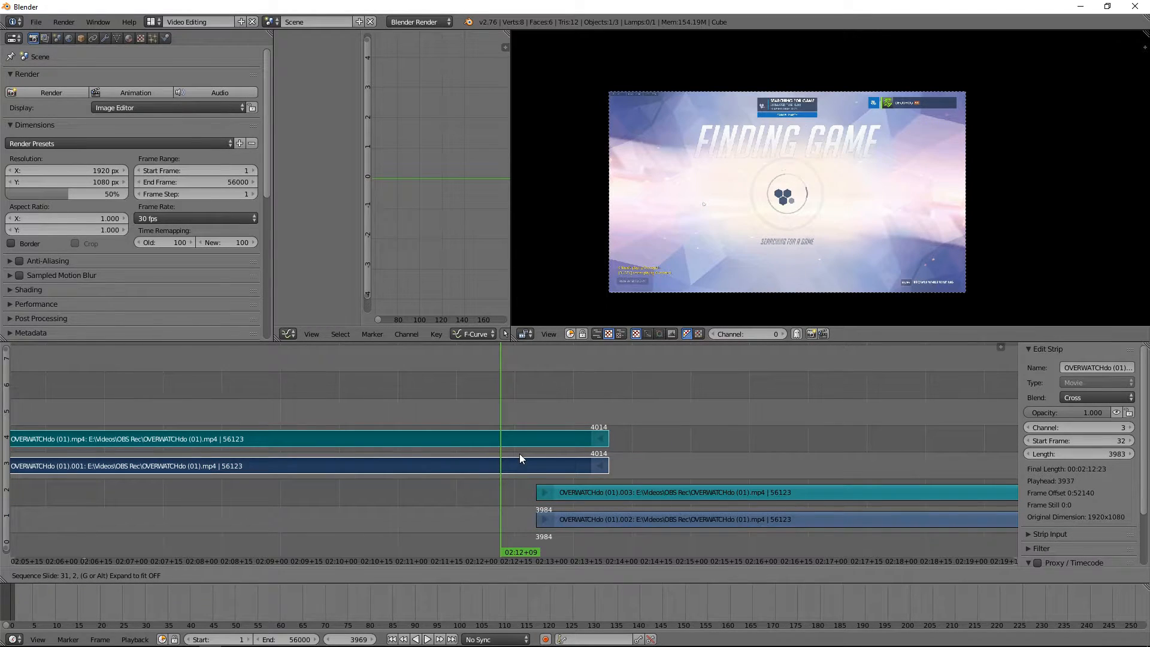
pyautogui.press('y')
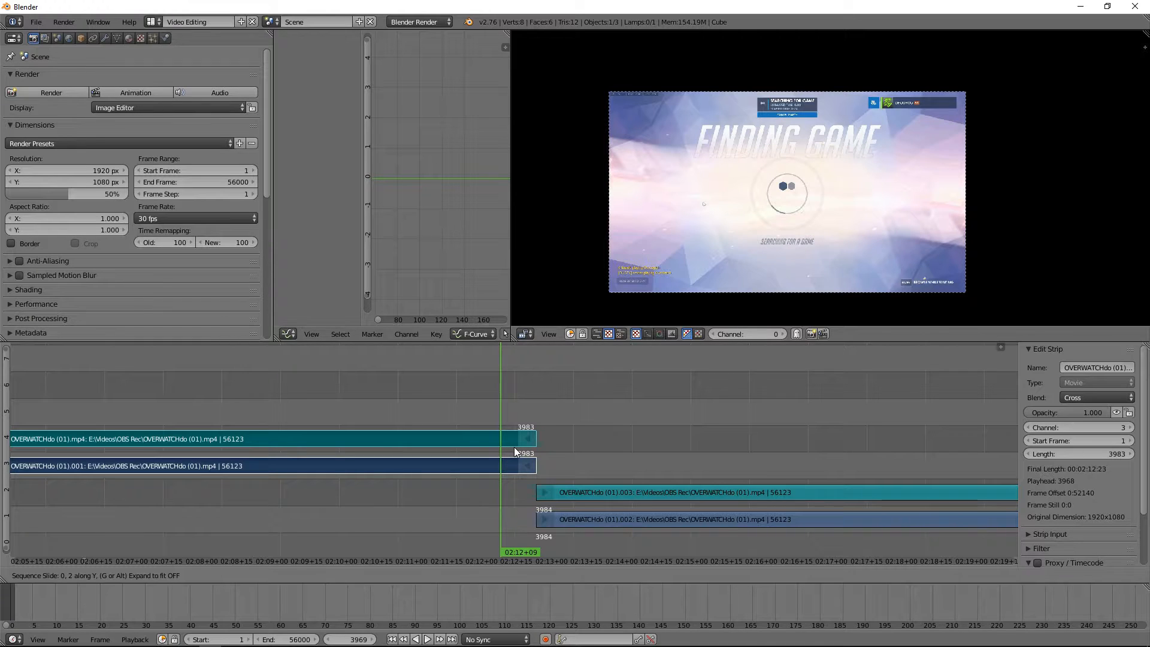
pyautogui.click(513, 444)
# Move the second clip's video and audio strips earlier so they overlap the end of the first clip by about 11 frames.
pyautogui.rightClick(578, 492)
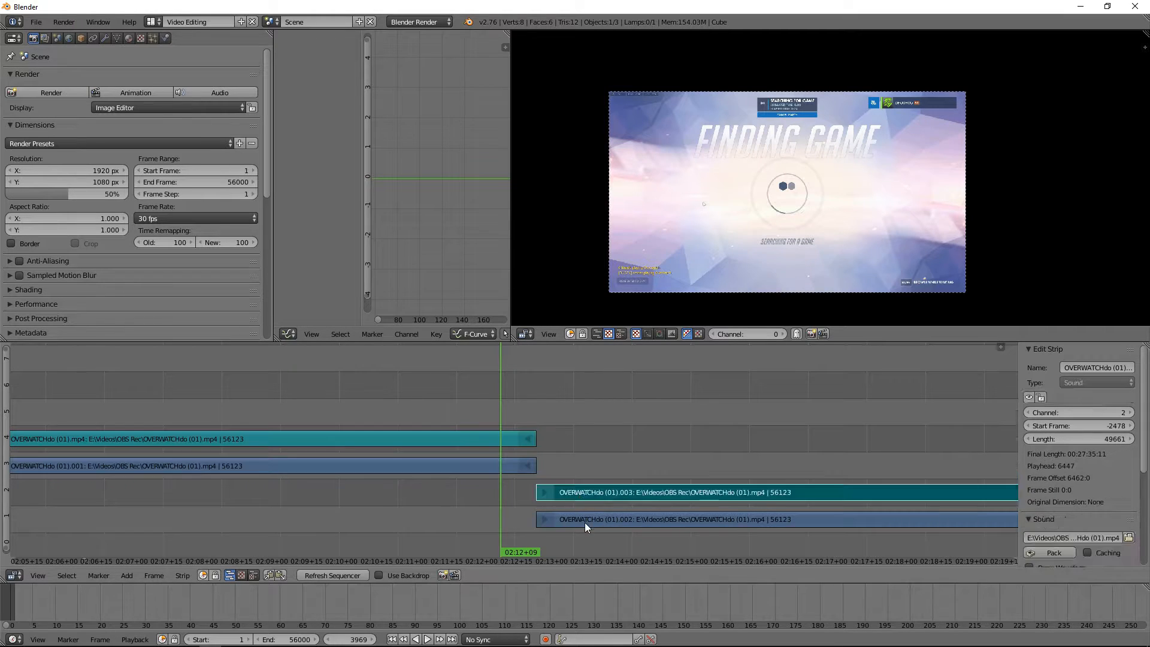
pyautogui.rightClick(587, 522)
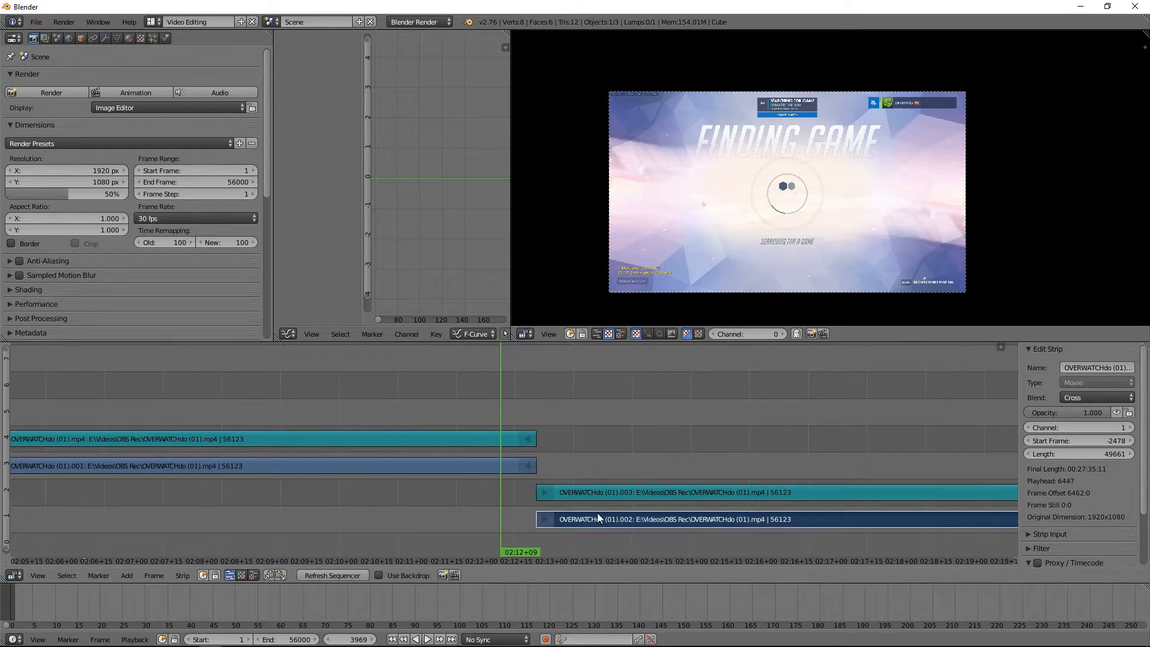
pyautogui.keyDown('shift'); pyautogui.rightClick(593, 490); pyautogui.keyUp('shift')
pyautogui.press('g')
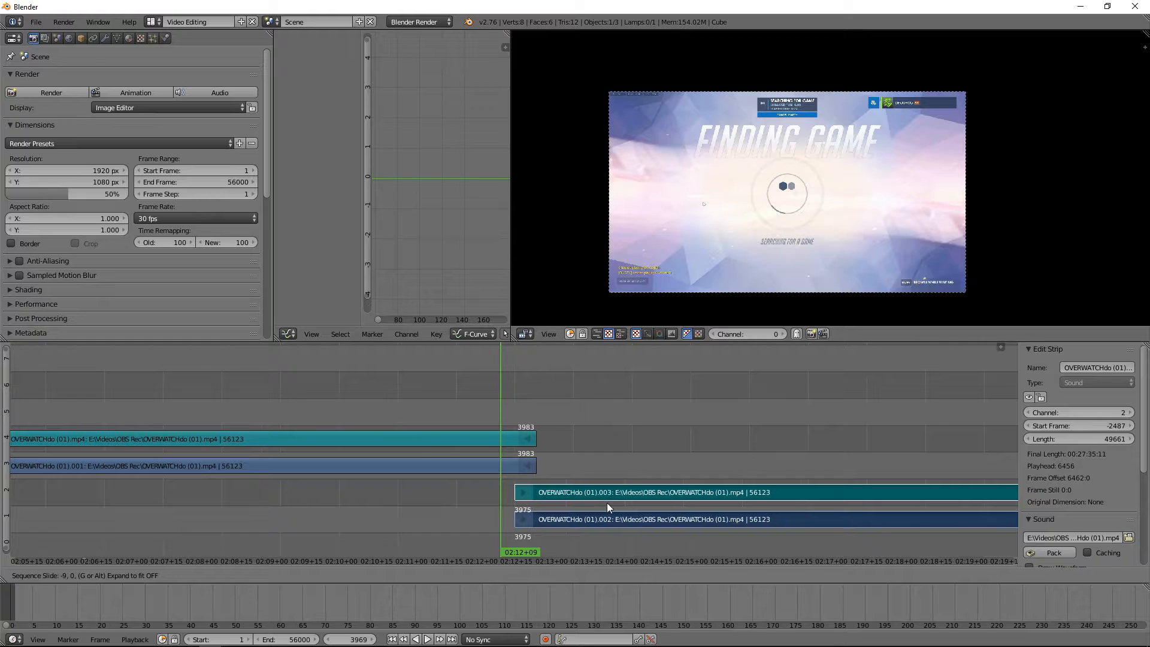
pyautogui.click(600, 503)
# Add a Cross effect strip between the video strips of the first and second clips.
pyautogui.rightClick(501, 469)
pyautogui.scroll(4, 501, 467)
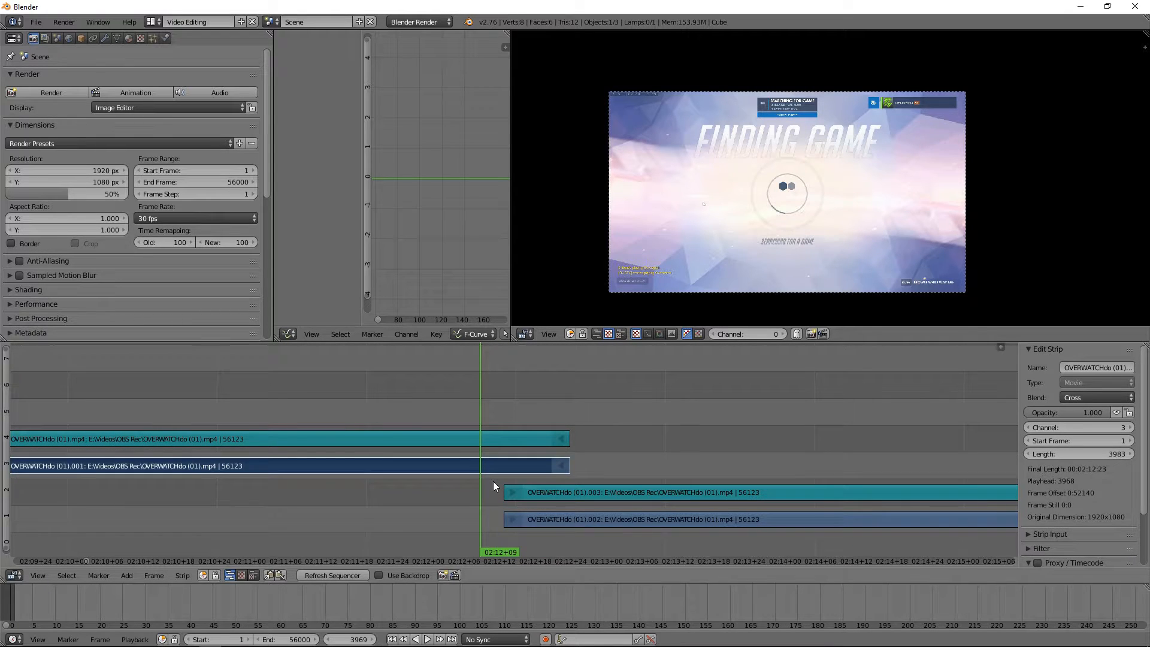
pyautogui.rightClick(623, 520)
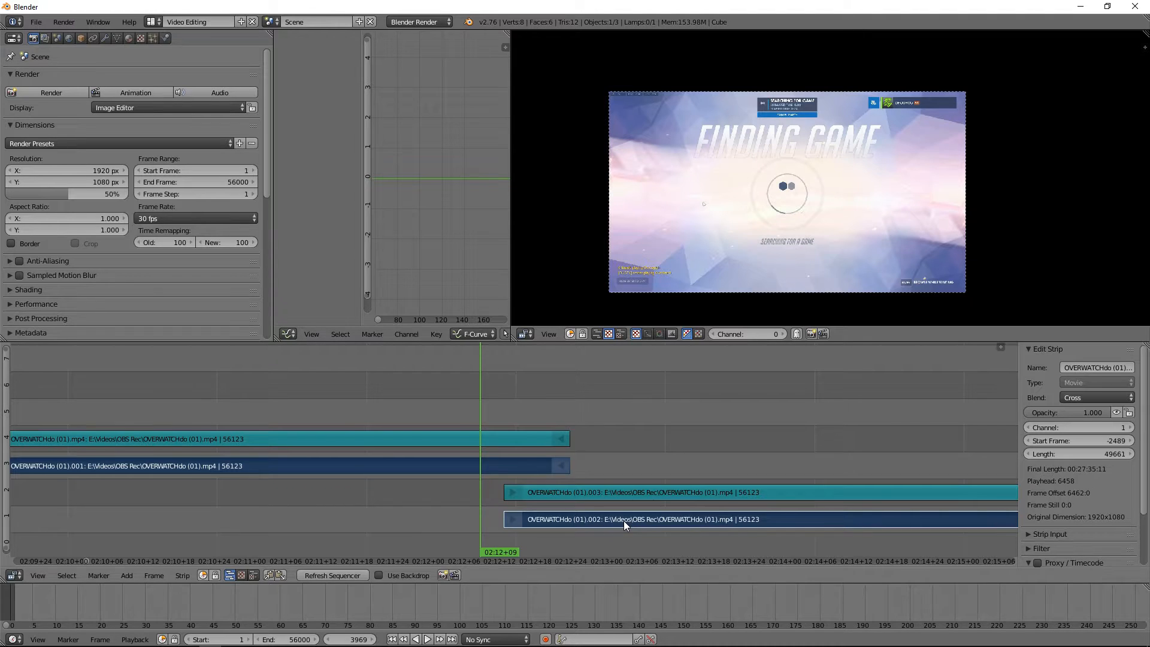
pyautogui.hotkey('shift', 'a')
pyautogui.moveTo(512, 401)
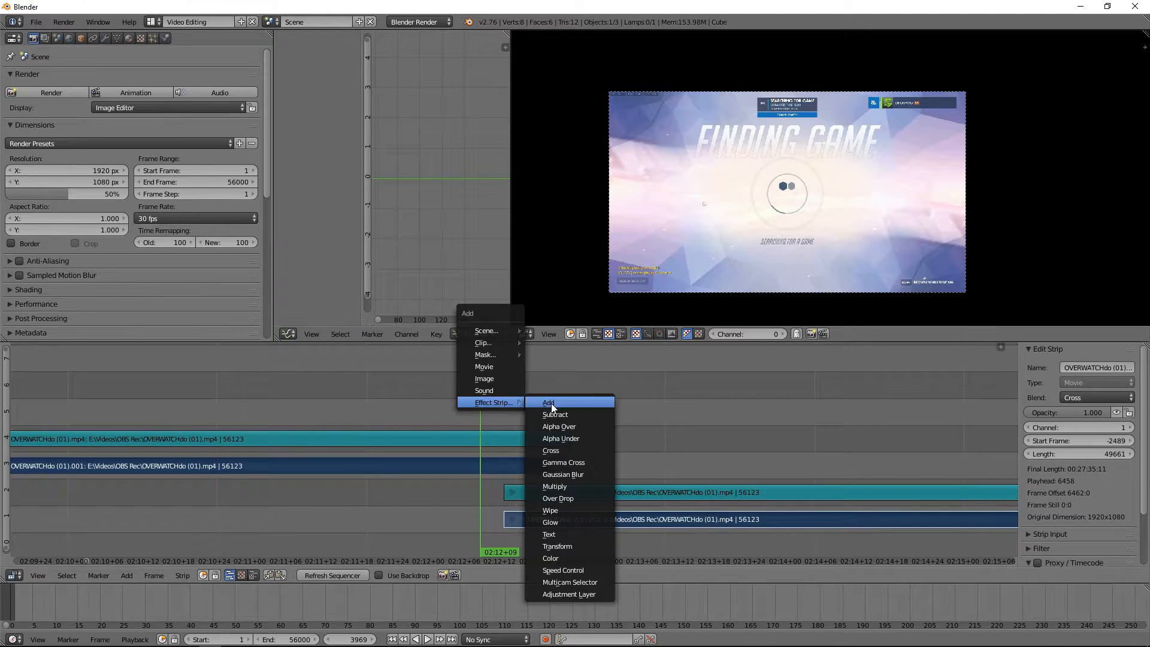
pyautogui.click(580, 450)
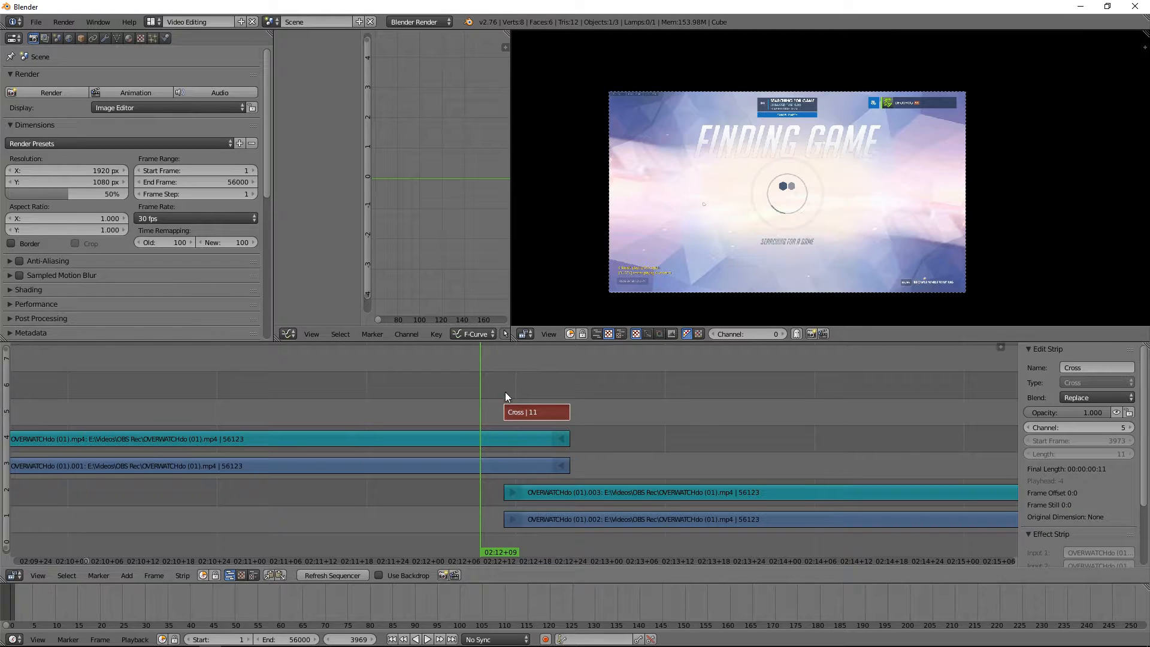
# Play through the Cross transition, return the playhead to frame 3965, and look over the available effect strip types.
pyautogui.hotkey('alt', 'a')
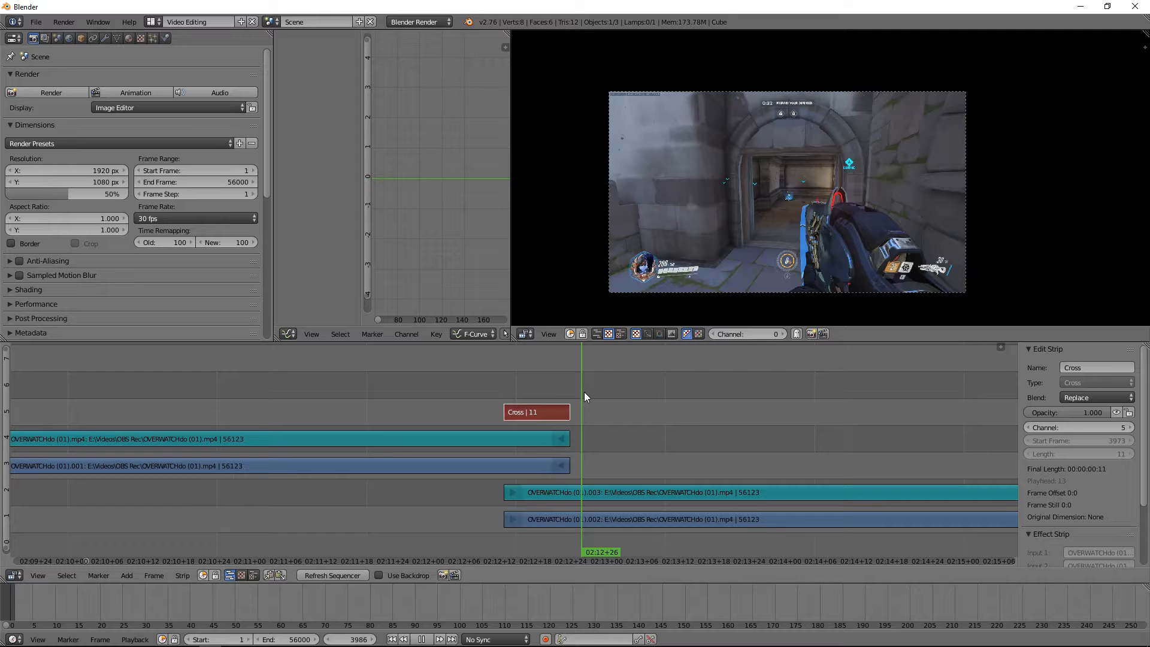
pyautogui.moveTo(583, 392); pyautogui.dragTo(458, 407)
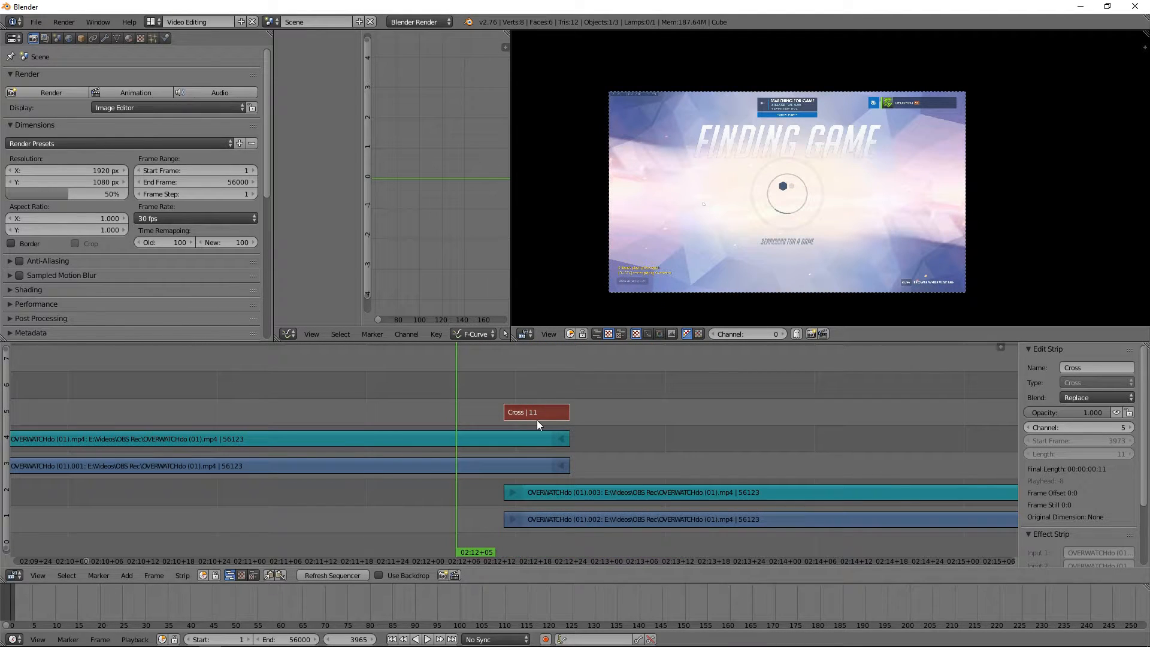
pyautogui.hotkey('shift', 'a')
pyautogui.moveTo(534, 433)
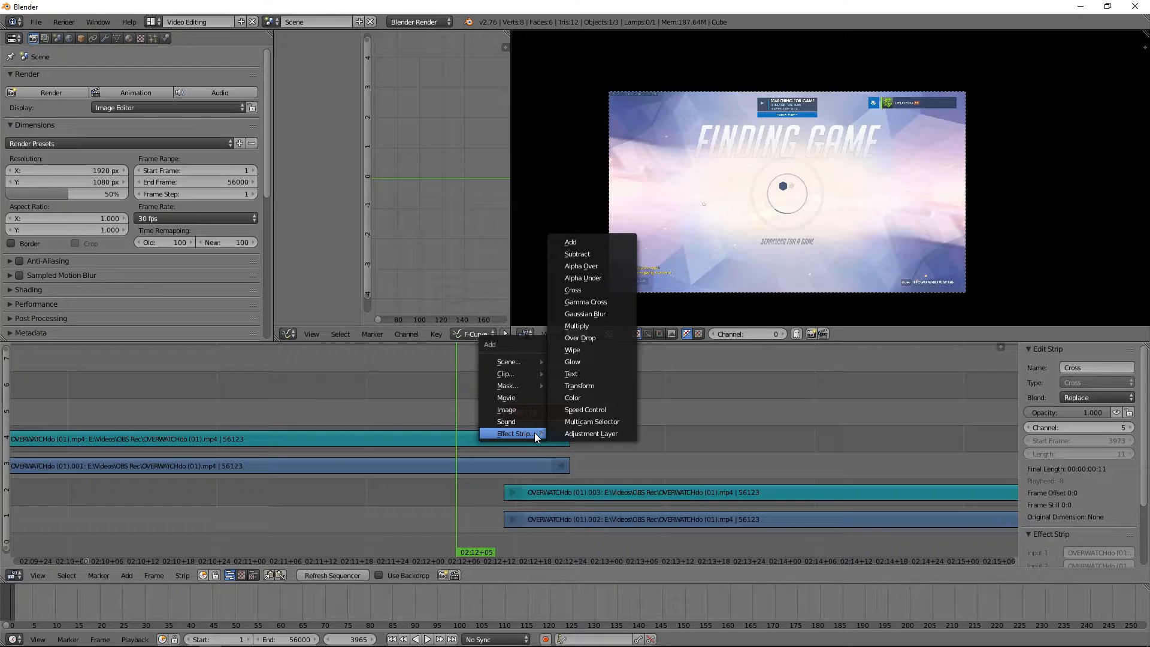
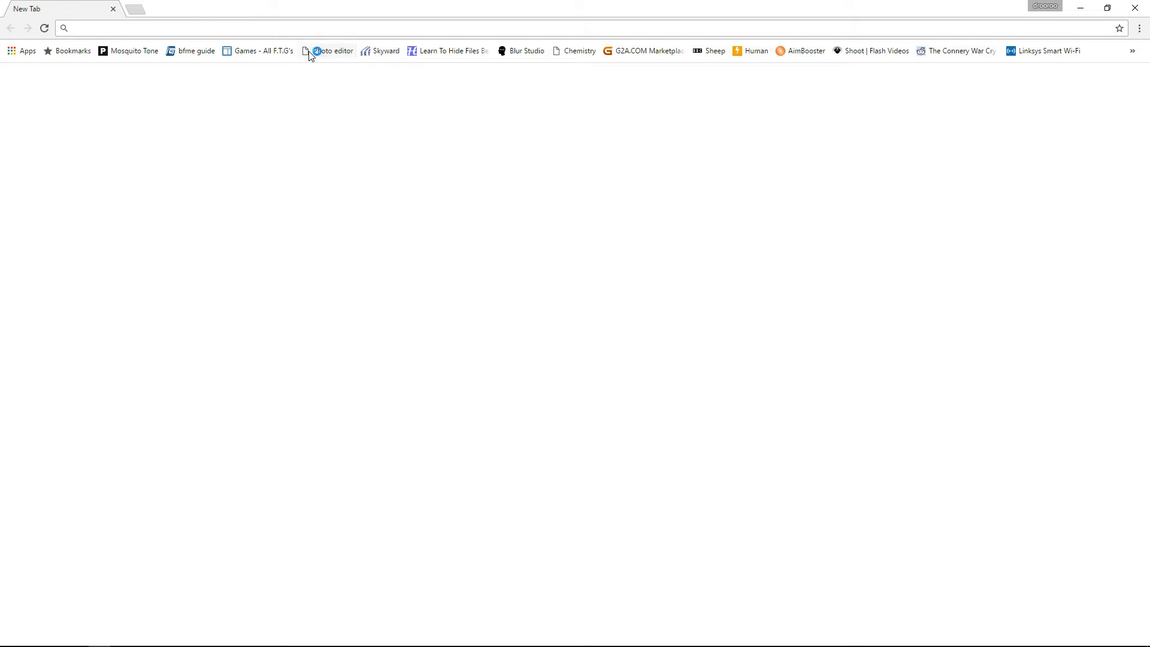
# Switch to the Chrome browser and open the Pixlr photo editor at pixlr.com/editor.
pyautogui.write('pixlr.com/editor')
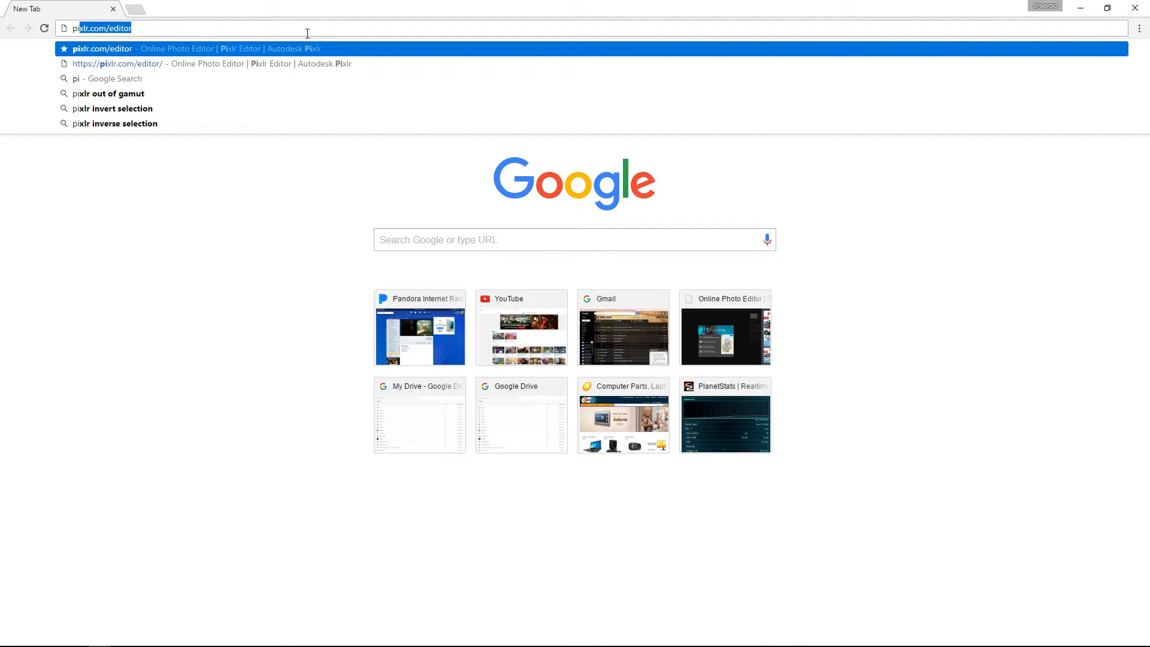
pyautogui.press('Return')
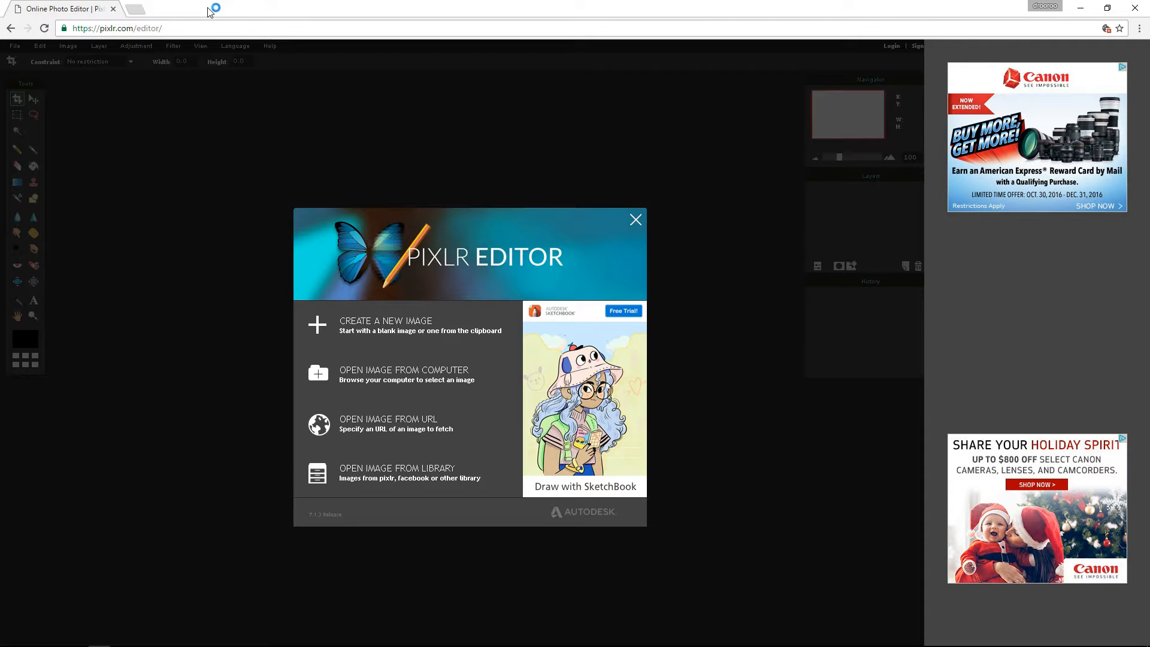
# Search Google for pixlr in a second browser tab and open the Pixlr Editor result.
pyautogui.click(137, 10)
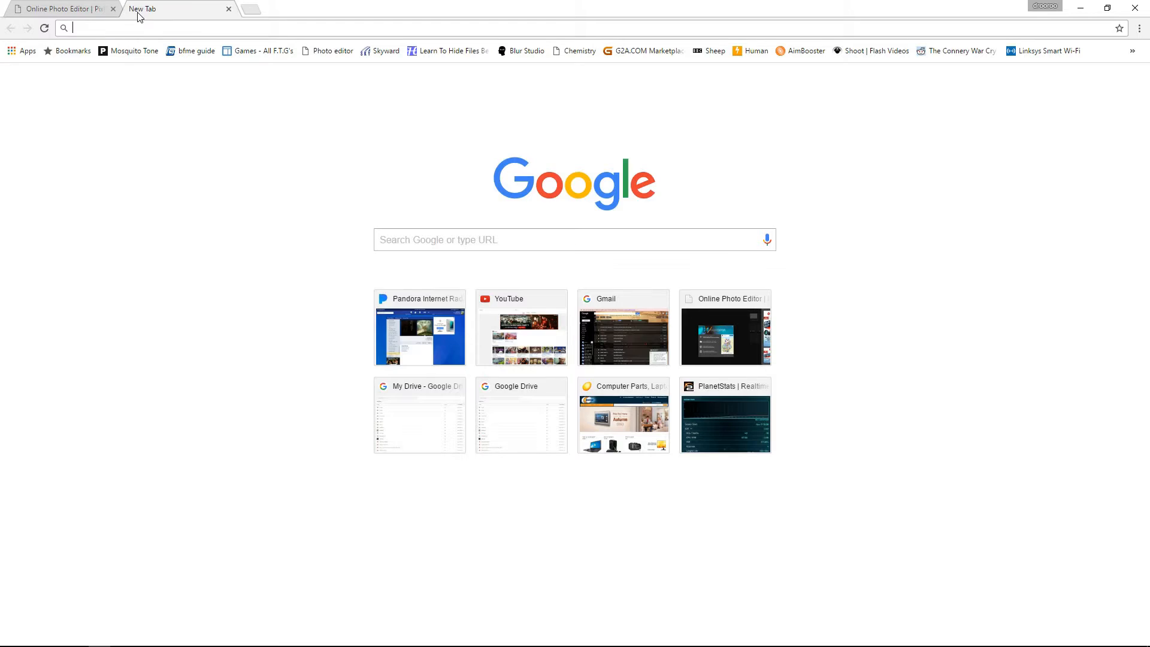
pyautogui.write('pixlr.com/edito')
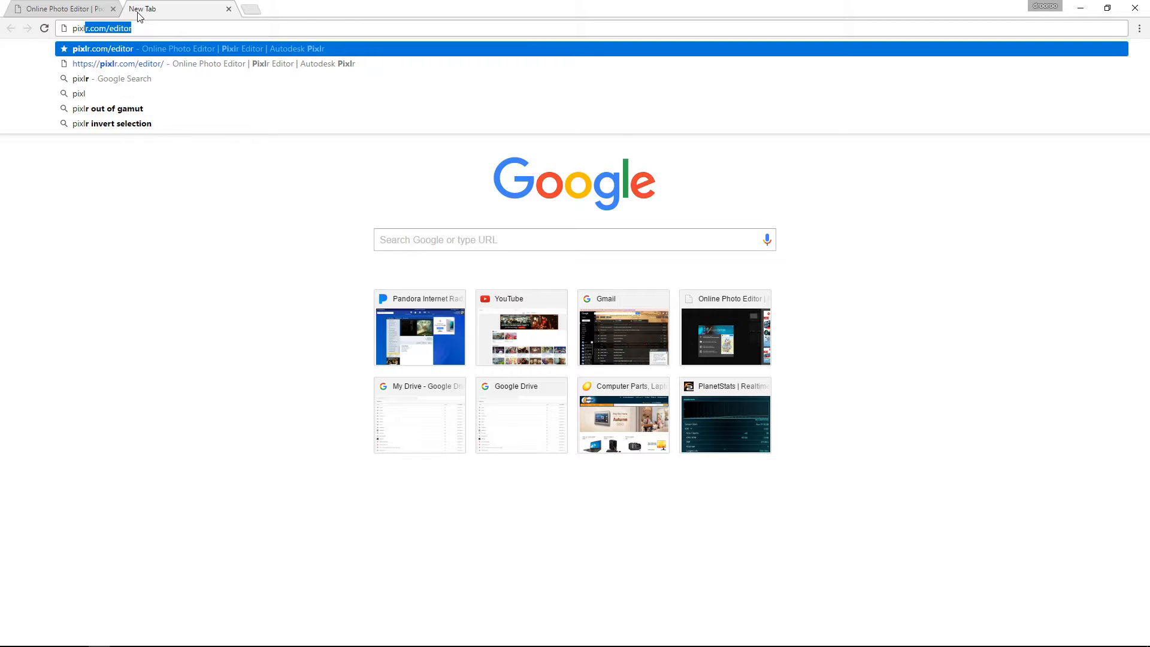
pyautogui.write('r')
pyautogui.press('Delete')
pyautogui.press('Return')
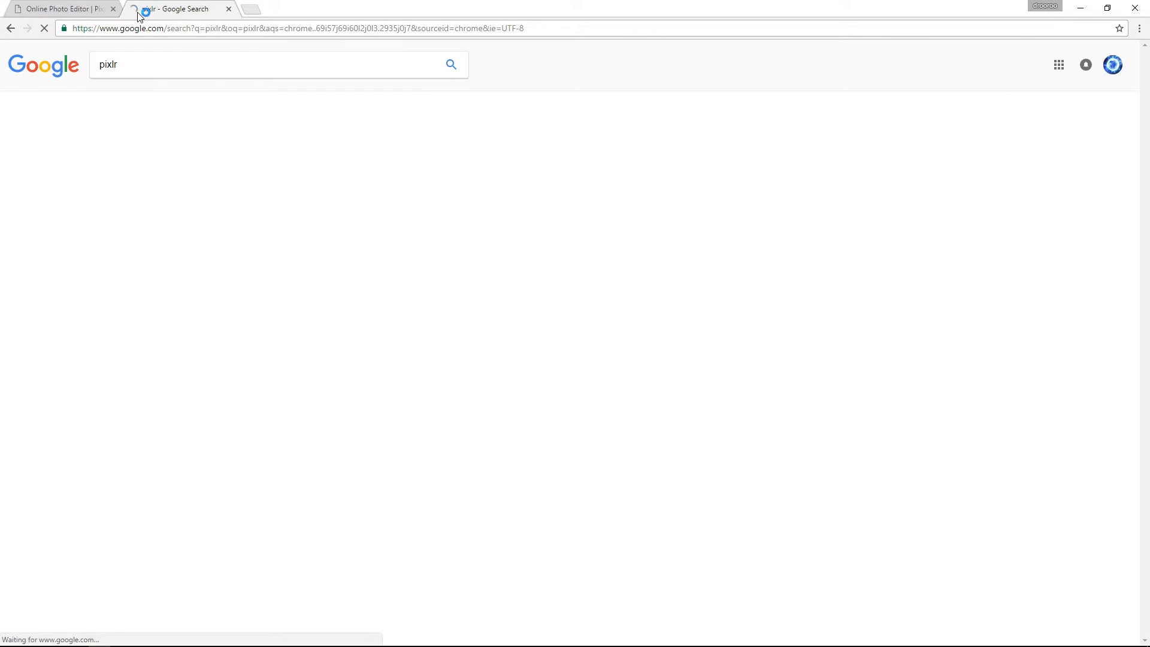
pyautogui.click(198, 150)
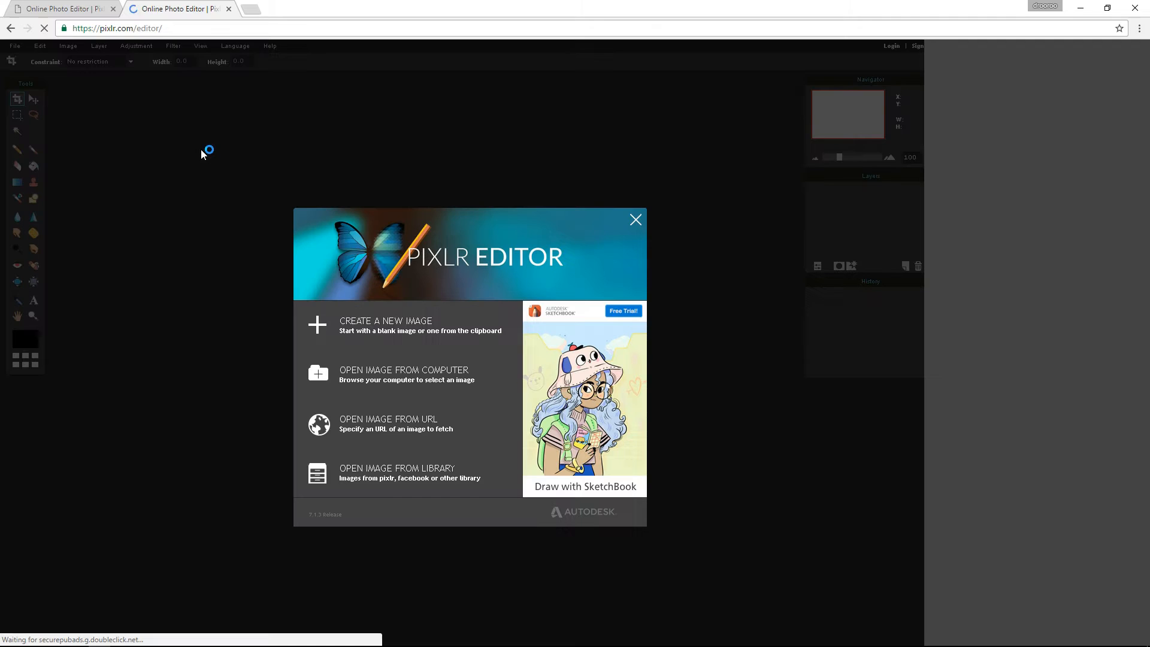
# Leave the editor page for the search results and open the Pixlr home page from there.
pyautogui.click(3, 30)
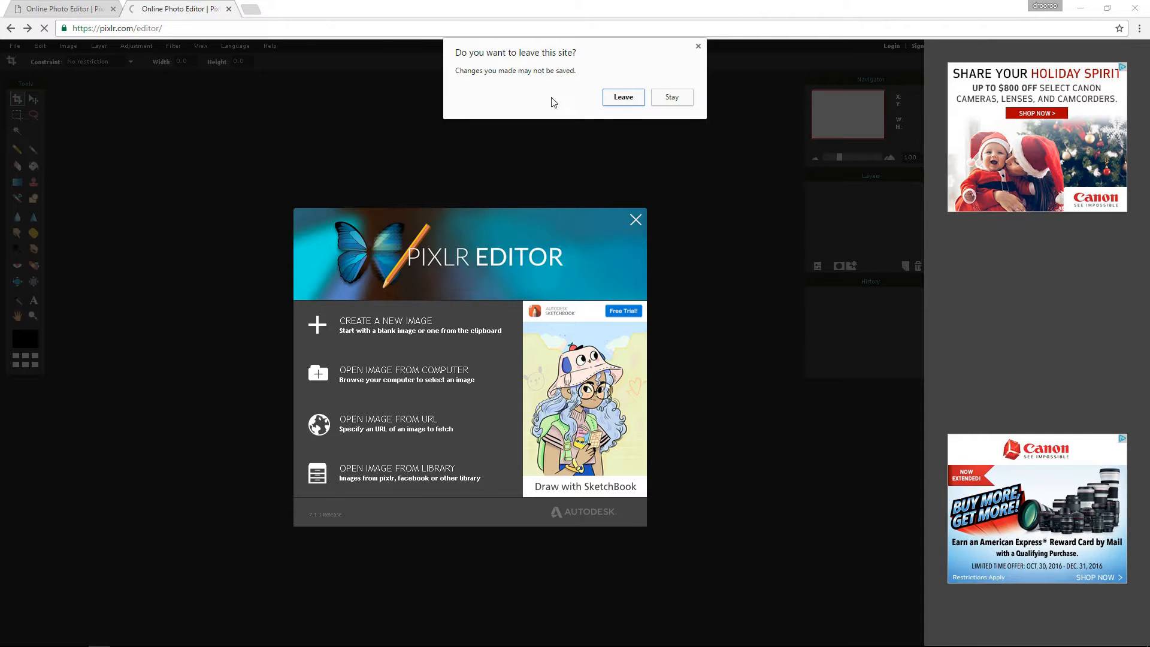
pyautogui.click(623, 96)
pyautogui.click(204, 213)
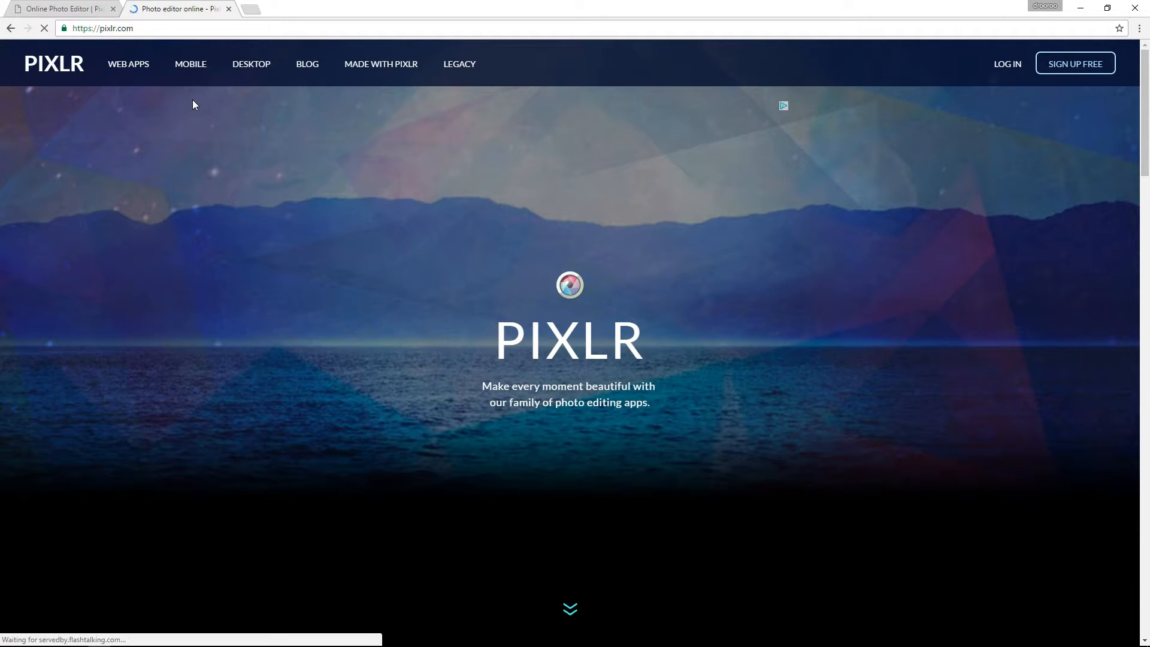
# Launch the Pixlr Editor web app from the home page and close this second browser tab.
pyautogui.scroll(-3, 434, 212)
pyautogui.scroll(-1, 432, 212)
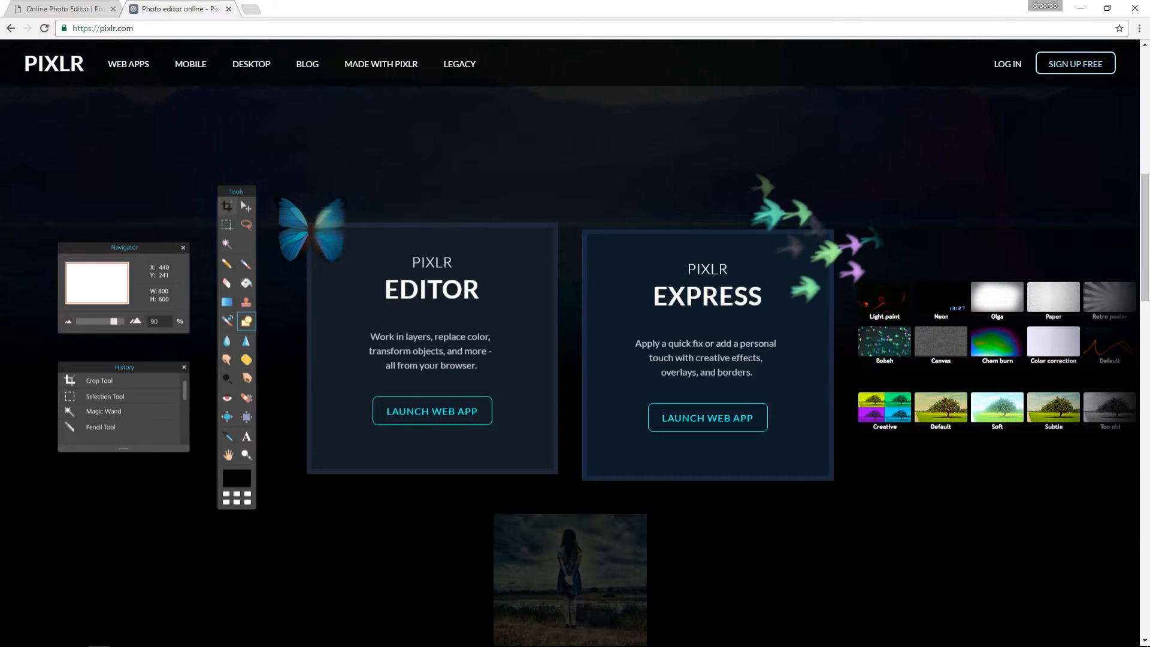
pyautogui.click(466, 417)
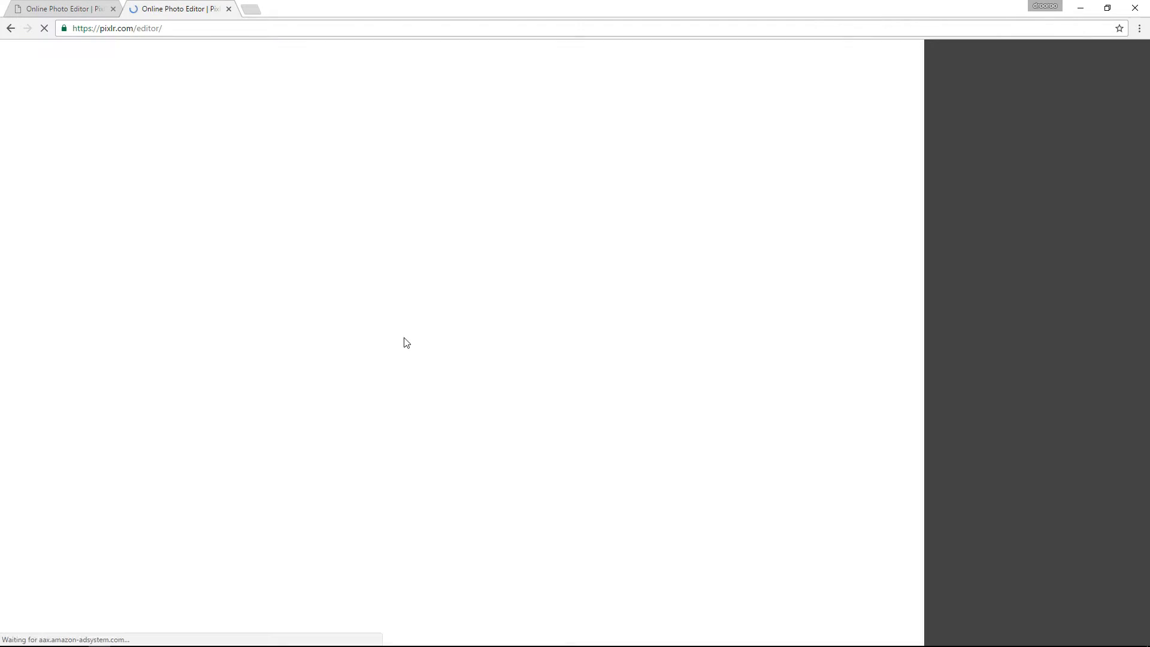
pyautogui.click(230, 9)
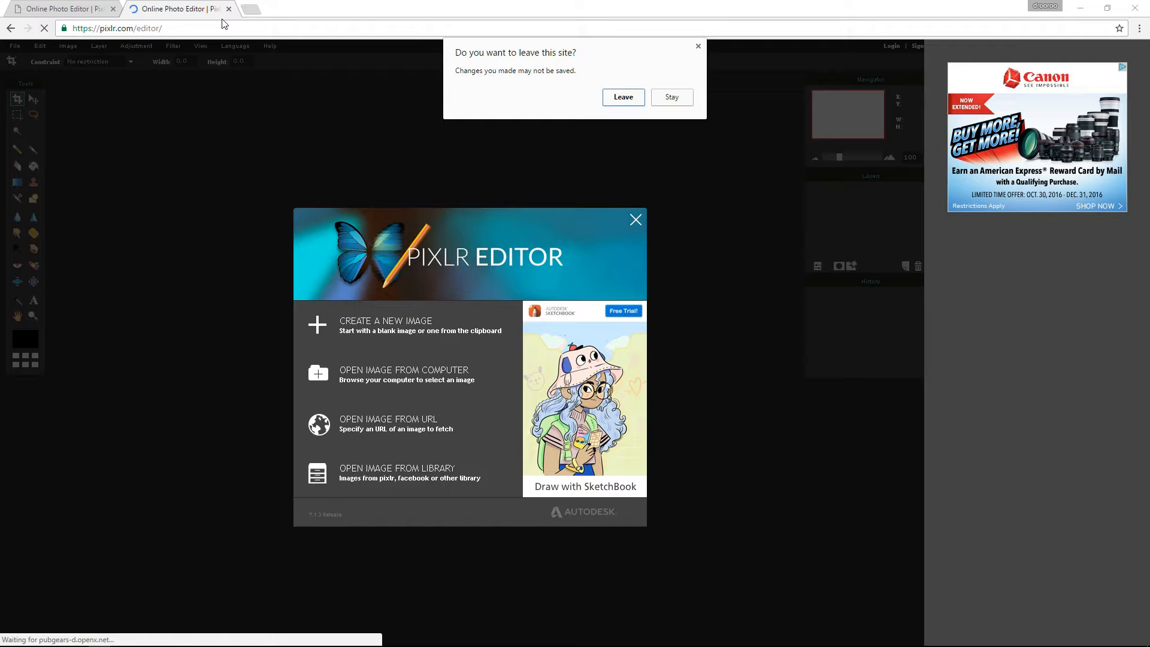
pyautogui.click(616, 95)
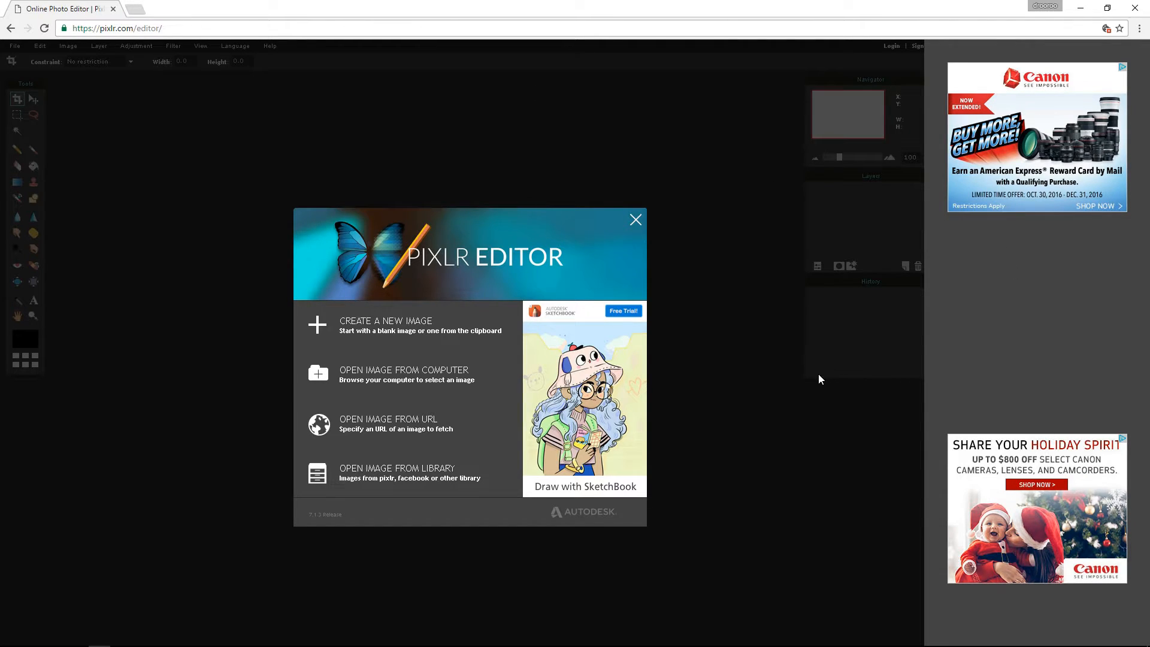
# Create a new transparent image using the Movie 1080p preset, 1920 by 1080 pixels.
pyautogui.click(417, 332)
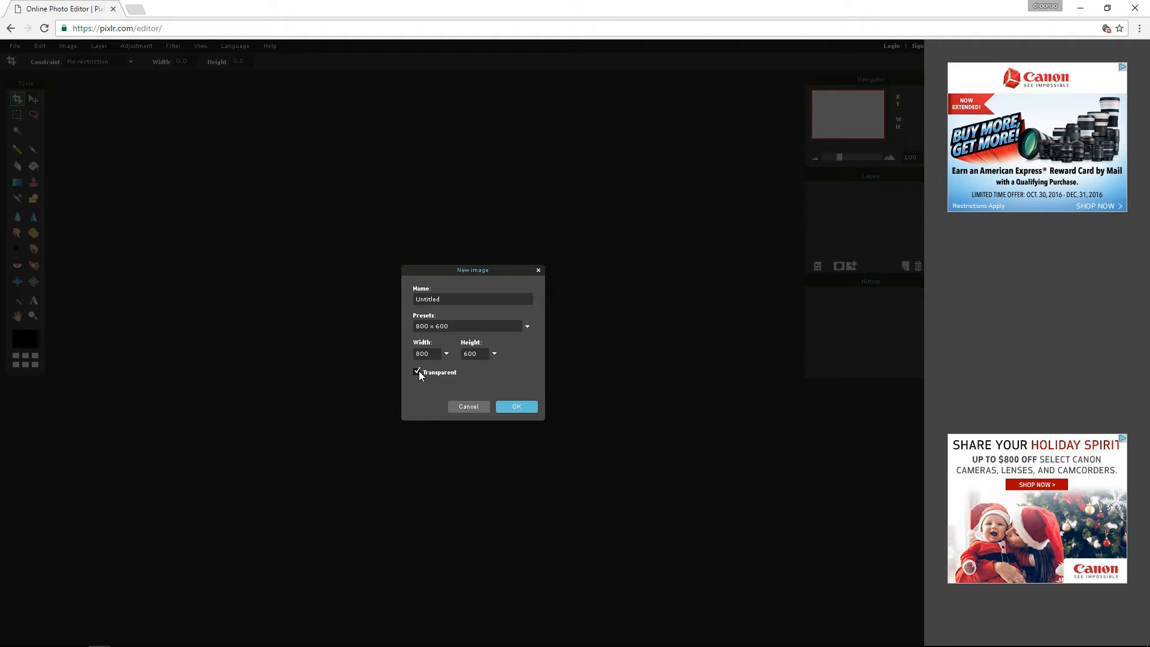
pyautogui.click(493, 325)
pyautogui.scroll(-3, 497, 344)
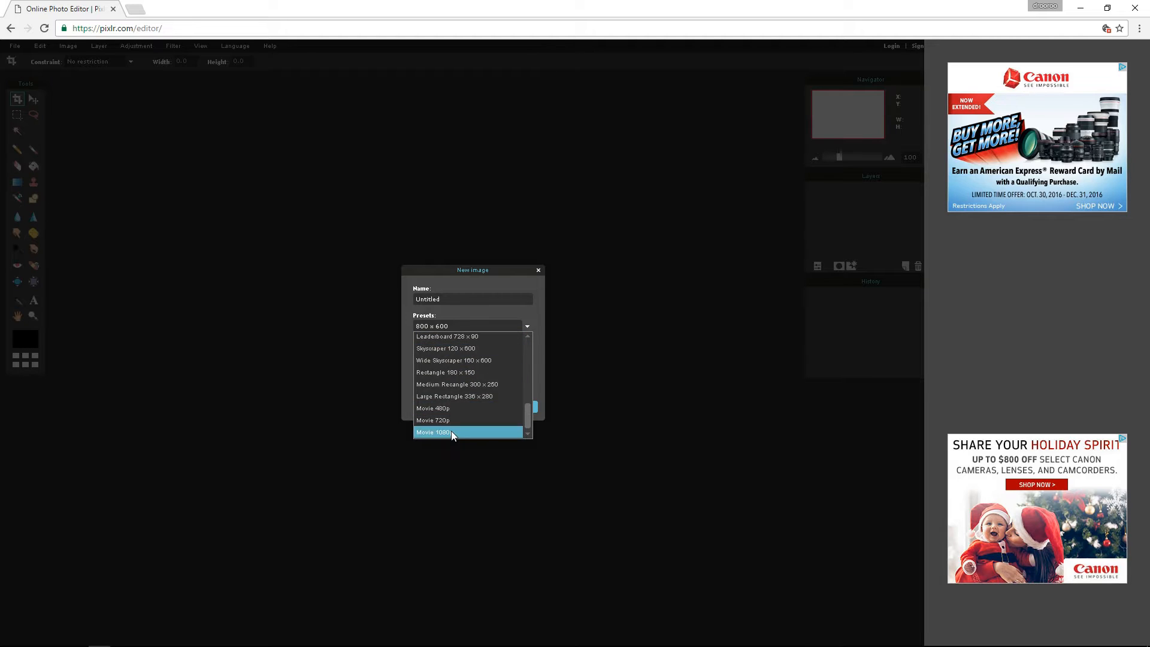
pyautogui.click(452, 432)
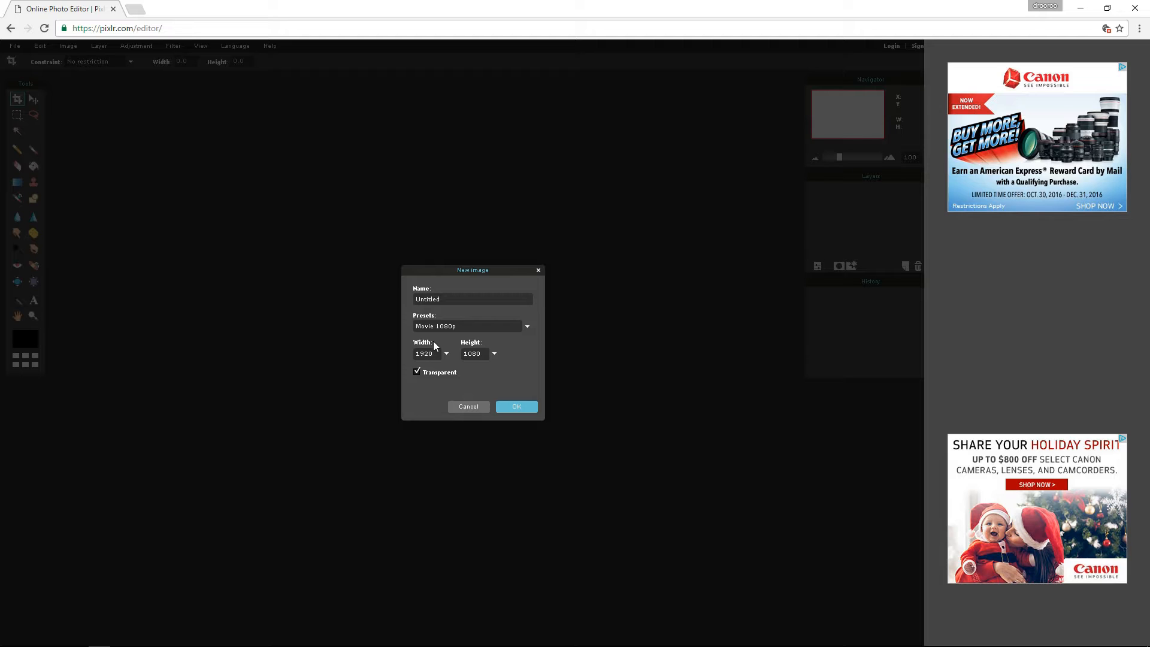
pyautogui.click(525, 404)
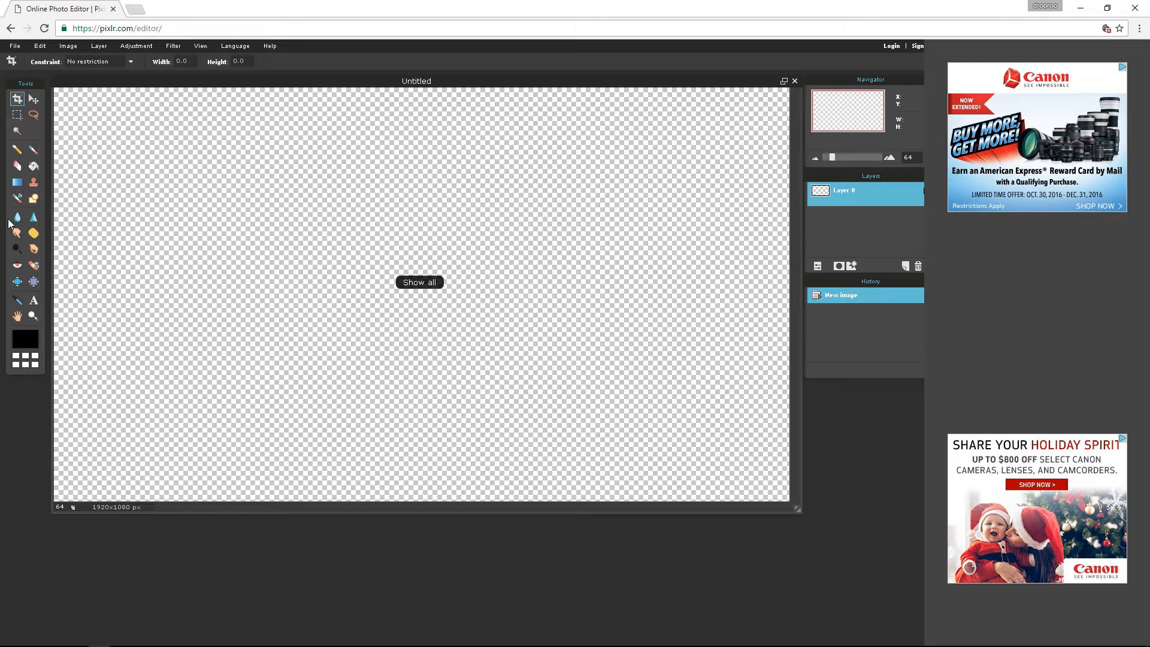
# Add a text reading "your garbage" in the upper-left part of the canvas with the Type tool.
pyautogui.click(34, 300)
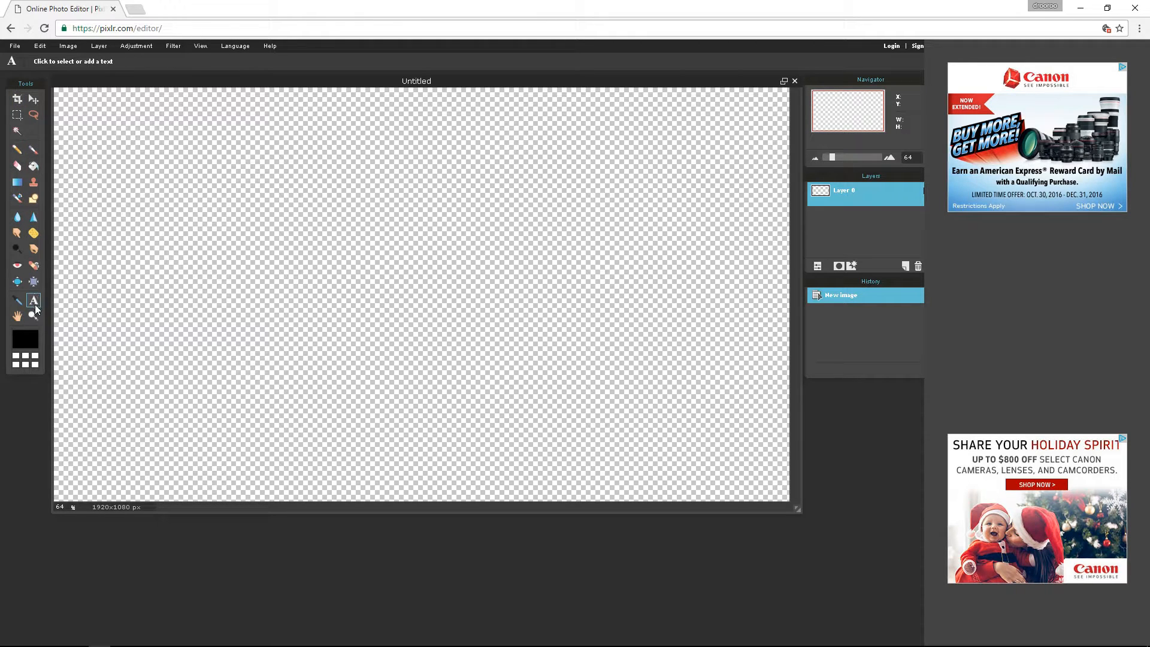
pyautogui.click(275, 213)
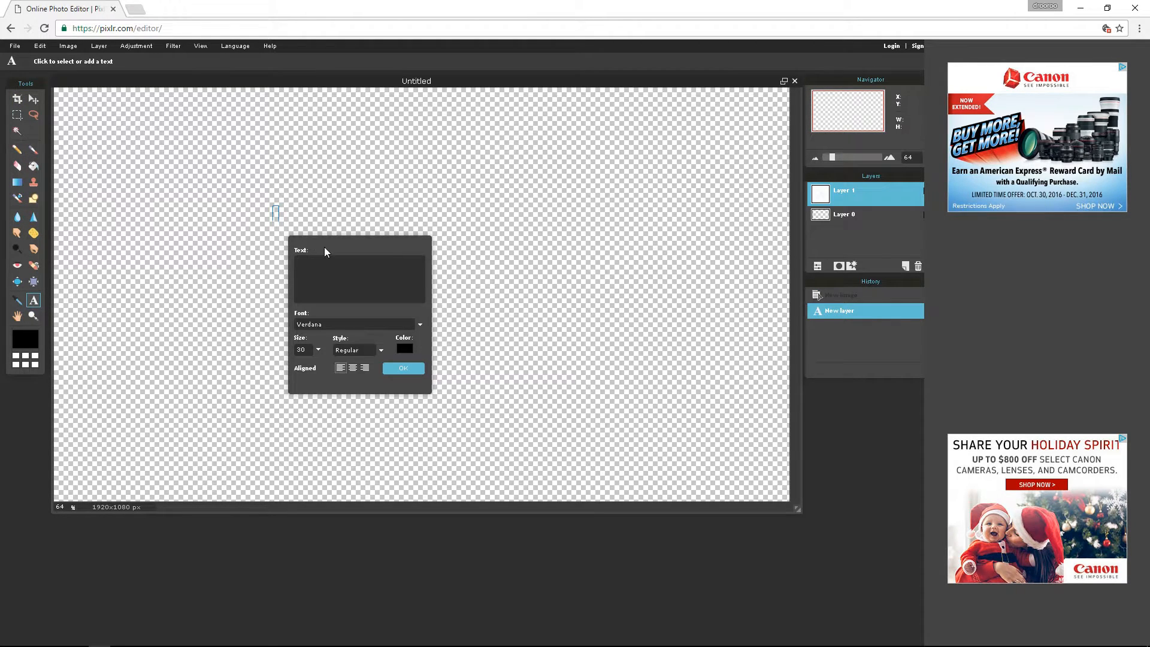
pyautogui.write('your garbage')
pyautogui.press('Return')
pyautogui.write("you're gar")
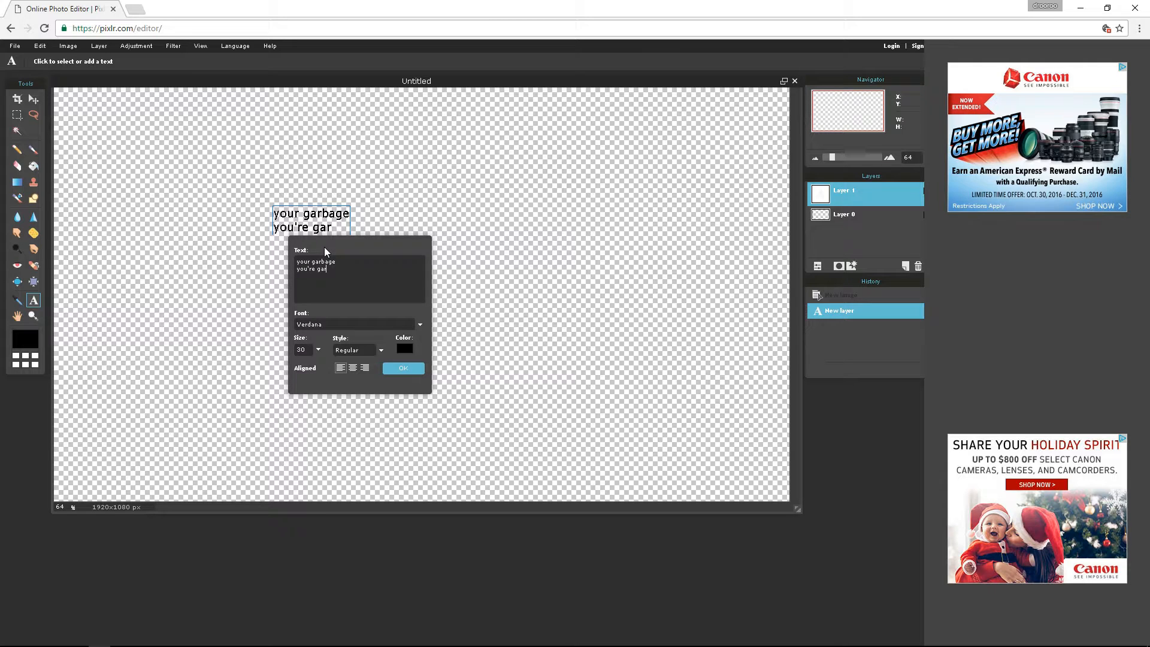
pyautogui.write('b')
pyautogui.press('BackSpace')
pyautogui.write('rbbsdfas')
pyautogui.press('BackSpace')
pyautogui.press('BackSpace')
pyautogui.press('BackSpace')
pyautogui.press('BackSpace')
pyautogui.press('BackSpace')
pyautogui.press('BackSpace')
pyautogui.press('BackSpace')
pyautogui.press('BackSpace')
pyautogui.press('BackSpace')
pyautogui.press('BackSpace')
pyautogui.press('BackSpace')
pyautogui.press('BackSpace')
pyautogui.press('BackSpace')
pyautogui.press('BackSpace')
pyautogui.press('BackSpace')
pyautogui.press('BackSpace')
pyautogui.press('BackSpace')
pyautogui.press('BackSpace')
pyautogui.press('BackSpace')
# Set the text colour to light gray c9c9c9 in the colour selector and apply it.
pyautogui.click(403, 350)
pyautogui.moveTo(341, 278); pyautogui.dragTo(424, 237)
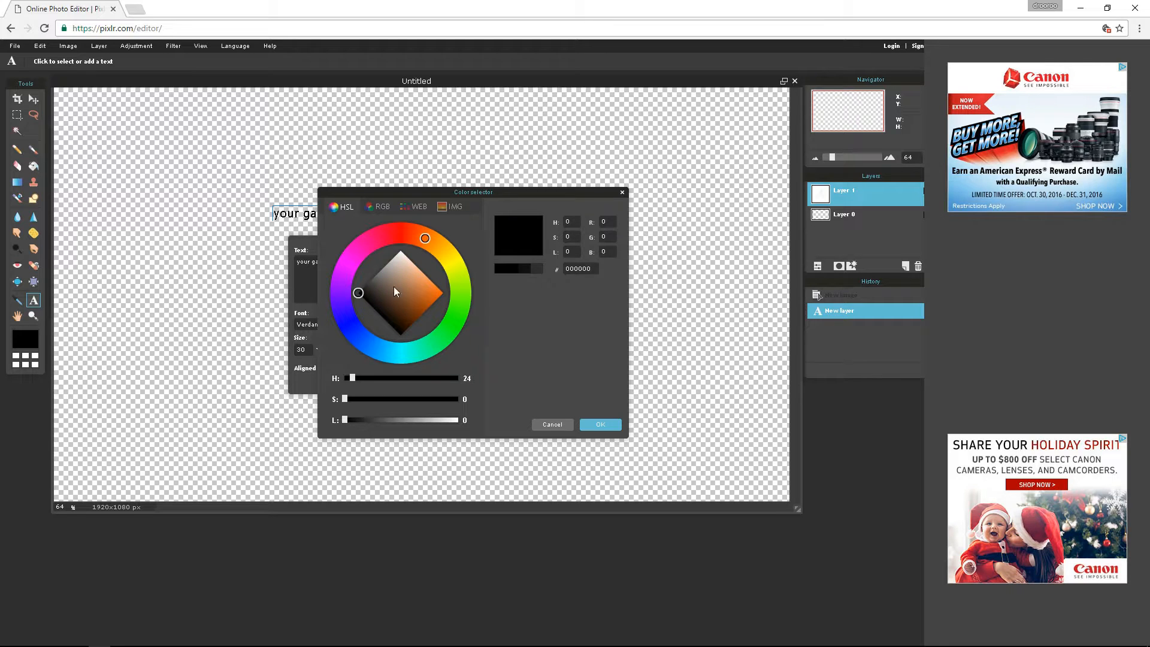
pyautogui.moveTo(393, 283)
pyautogui.mouseDown()
pyautogui.moveTo(440, 253)
pyautogui.moveTo(390, 336)
pyautogui.moveTo(340, 242)
pyautogui.moveTo(450, 260)
pyautogui.moveTo(323, 293)
pyautogui.mouseUp()
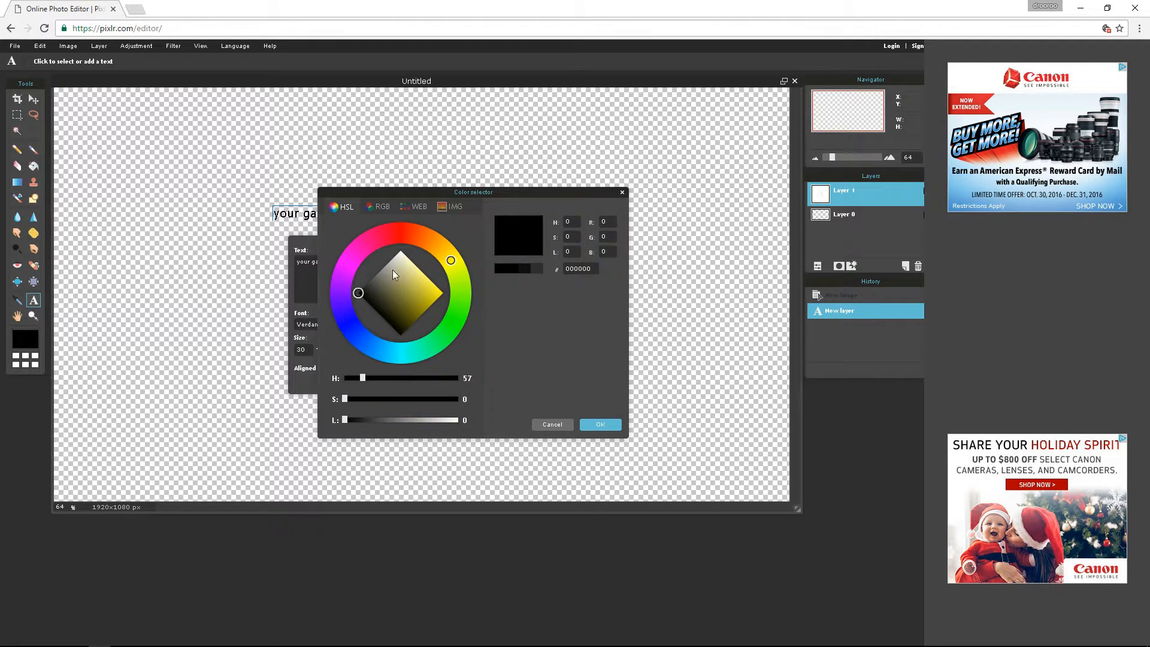
pyautogui.click(400, 251)
pyautogui.click(367, 243)
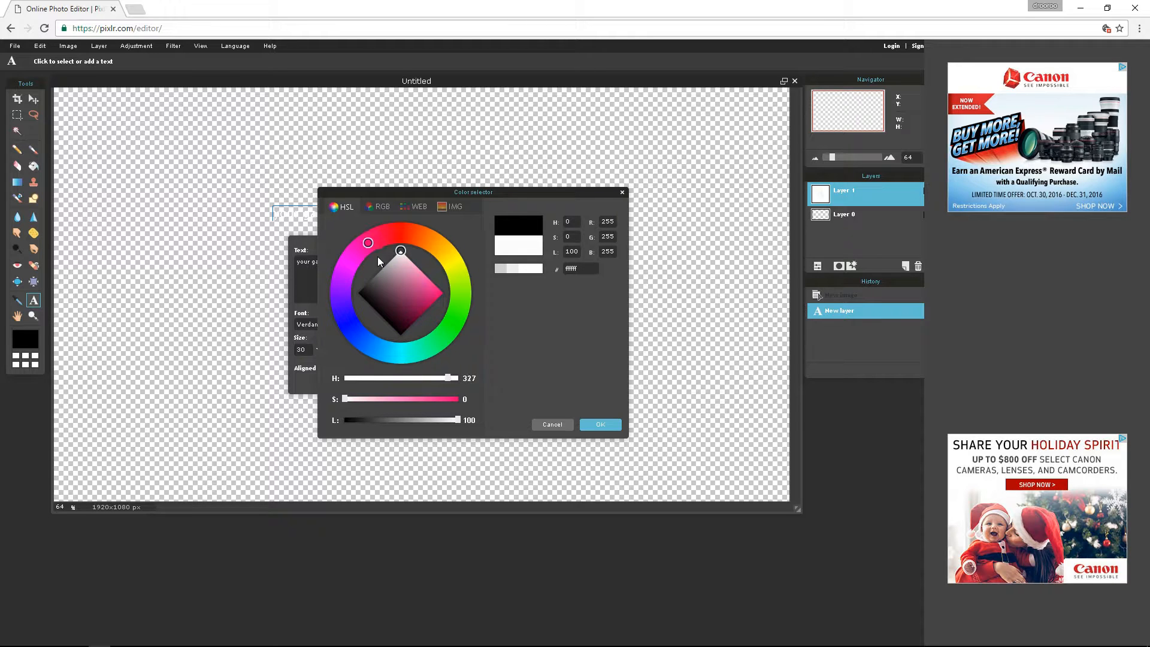
pyautogui.click(394, 233)
pyautogui.moveTo(400, 251)
pyautogui.mouseDown()
pyautogui.moveTo(392, 269)
pyautogui.moveTo(390, 260)
pyautogui.mouseUp()
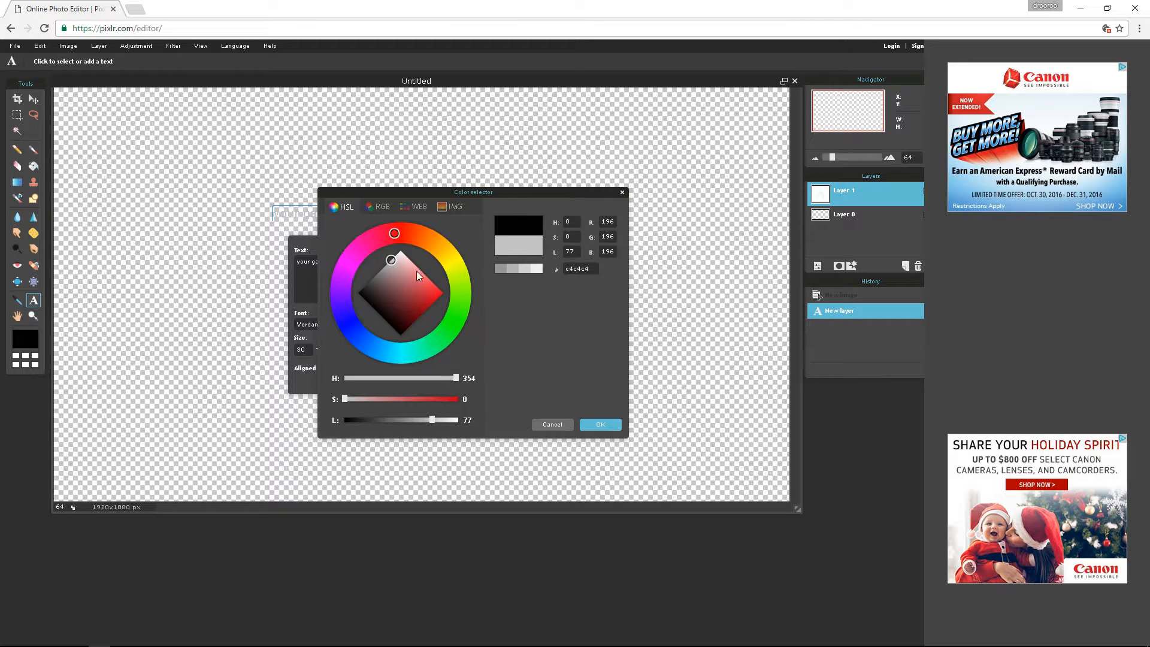
pyautogui.click(392, 259)
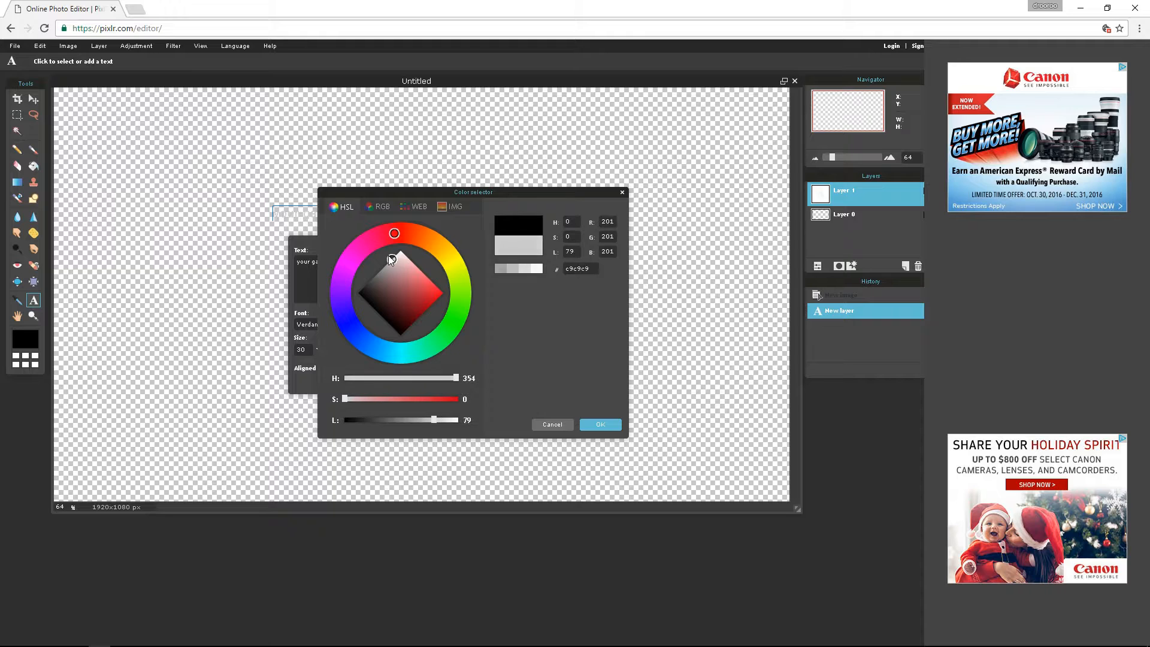
pyautogui.click(598, 424)
# Enlarge the "your garbage" text to size 110 and accept the text settings.
pyautogui.click(318, 350)
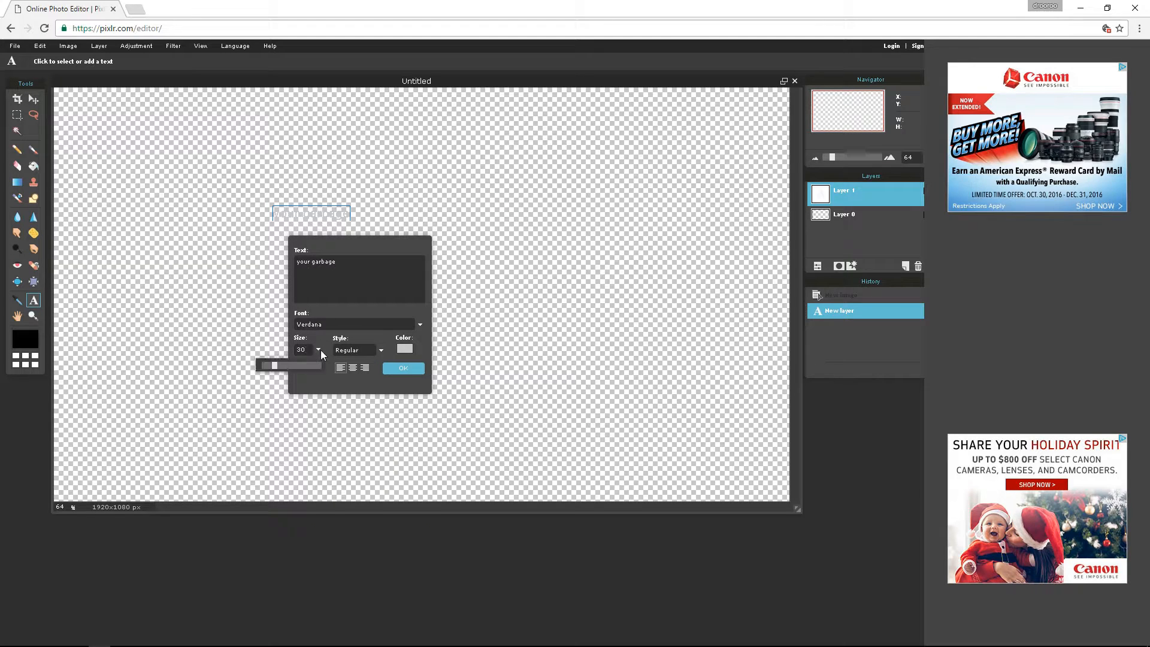
pyautogui.moveTo(274, 366); pyautogui.dragTo(311, 366)
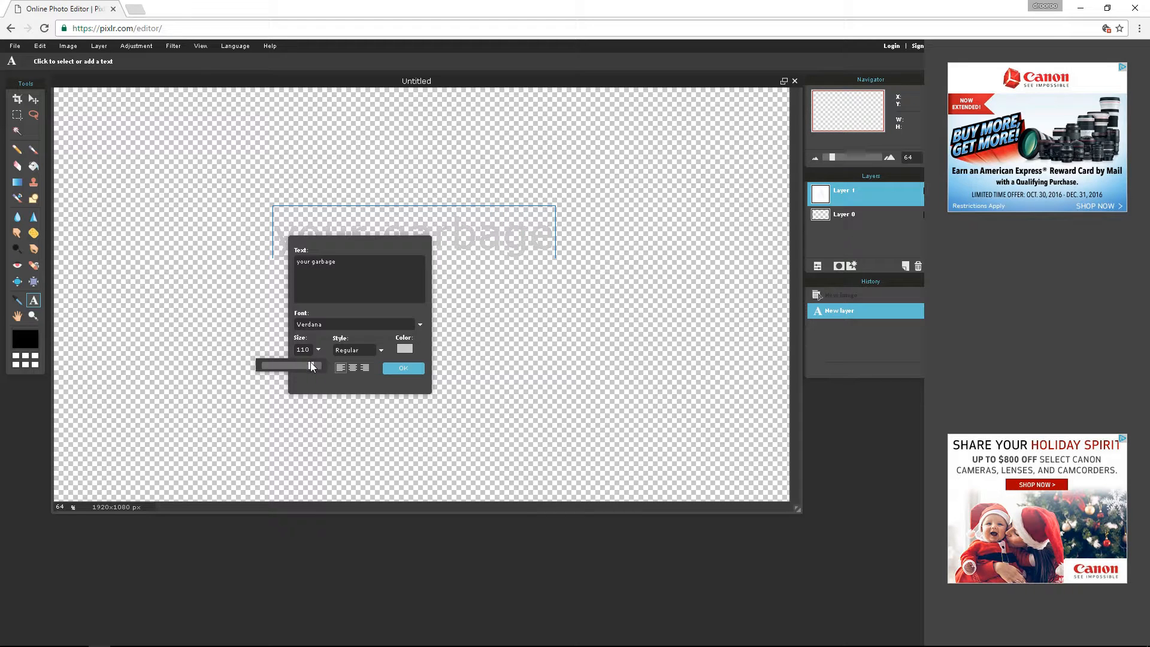
pyautogui.click(403, 368)
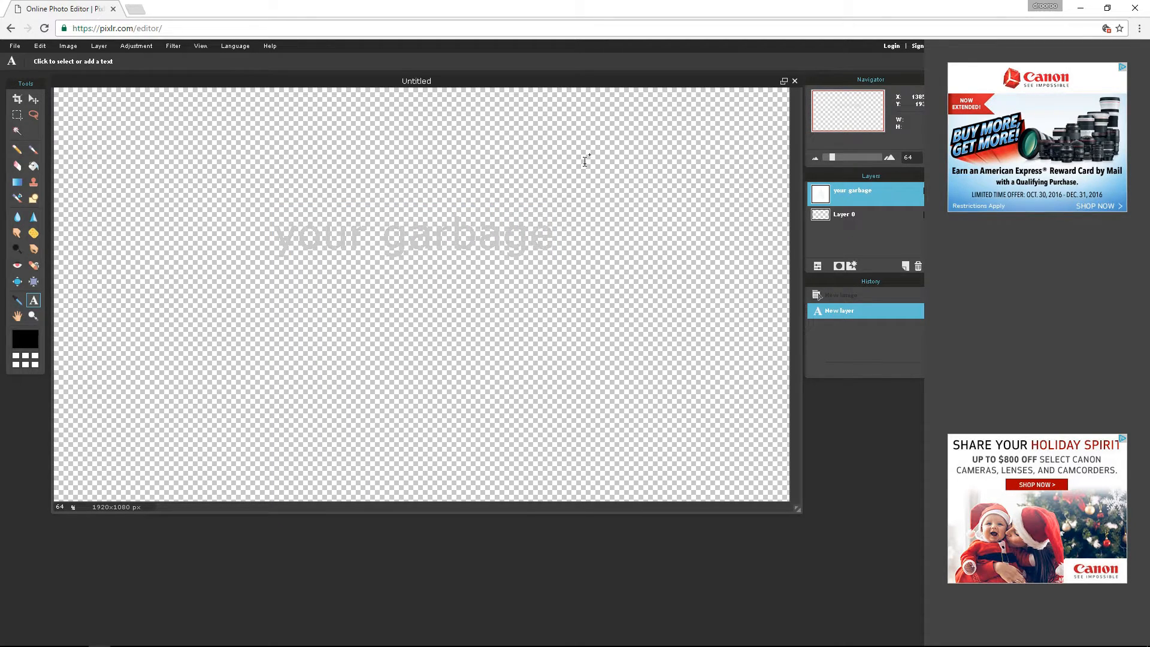
# On Layer 0, draw a filled black rectangle at 29 opacity behind the "your garbage" text with a margin around it.
pyautogui.click(860, 219)
pyautogui.click(850, 199)
pyautogui.click(849, 214)
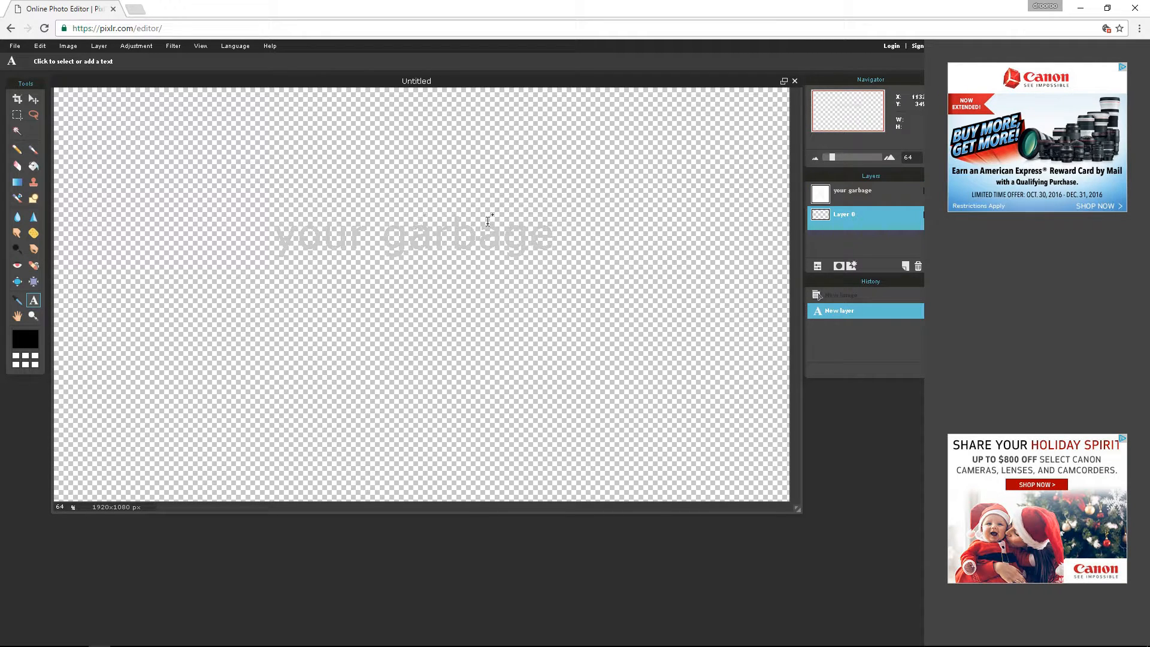
pyautogui.click(867, 197)
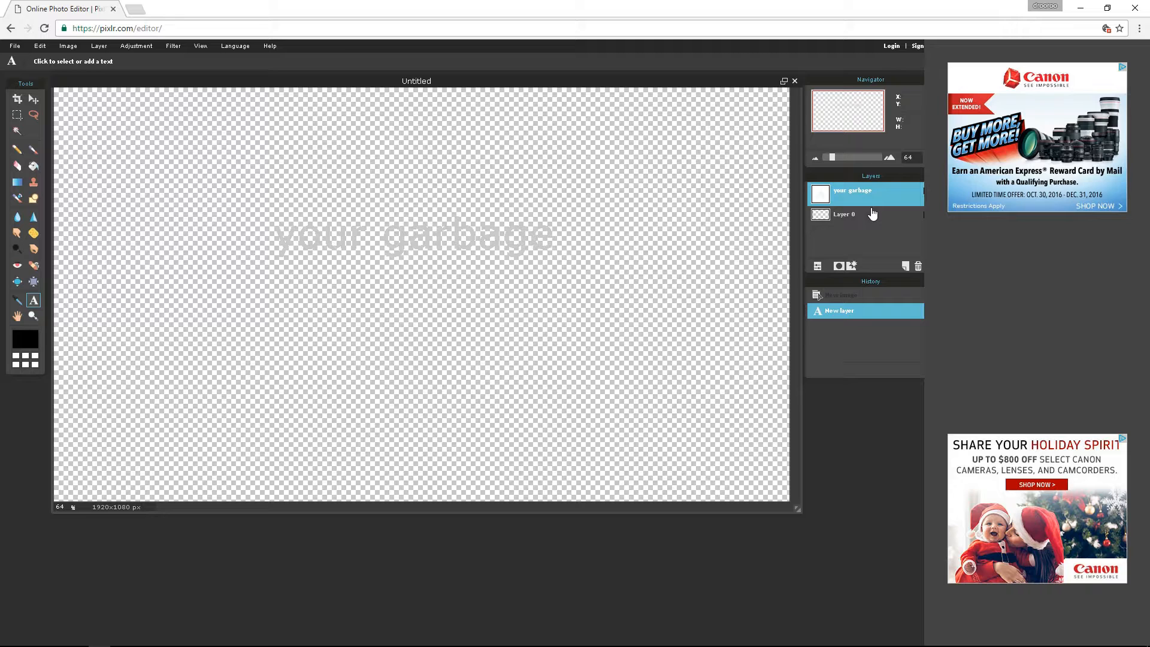
pyautogui.click(854, 219)
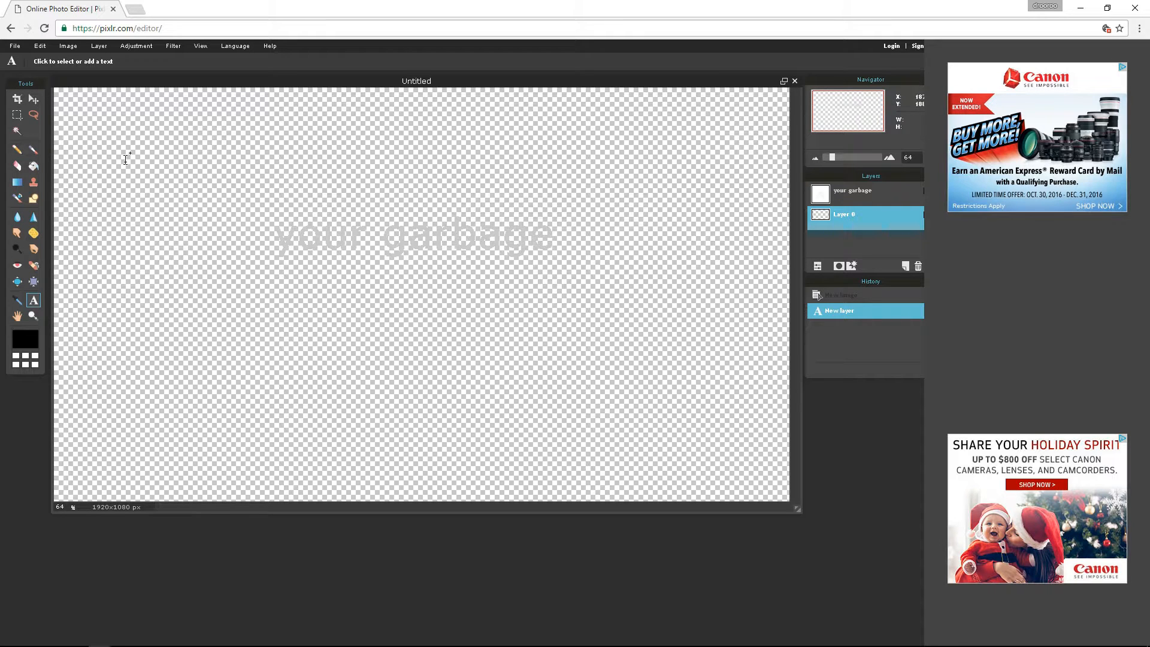
pyautogui.click(33, 198)
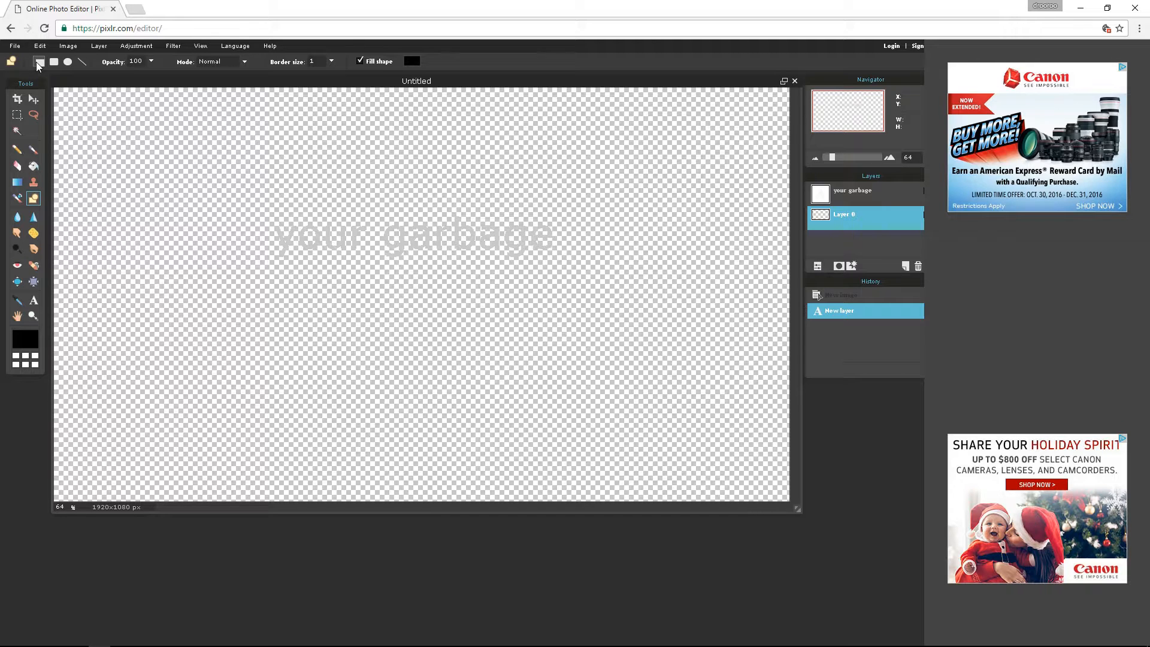
pyautogui.click(150, 61)
pyautogui.moveTo(153, 77); pyautogui.dragTo(111, 87)
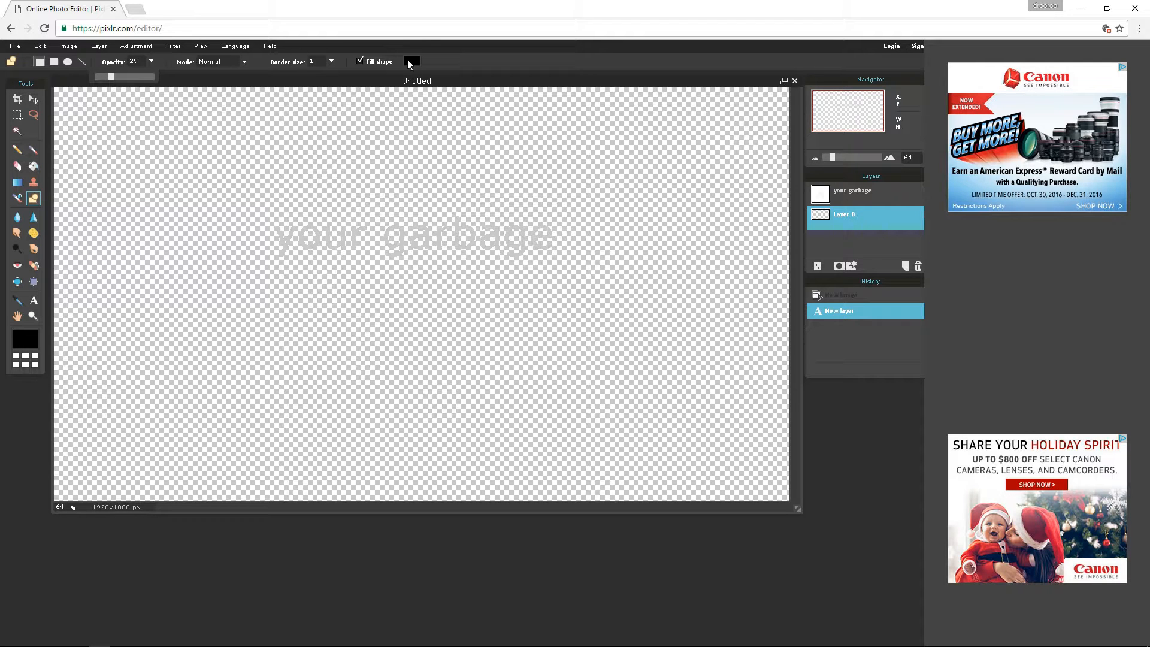
pyautogui.moveTo(249, 196); pyautogui.dragTo(592, 289)
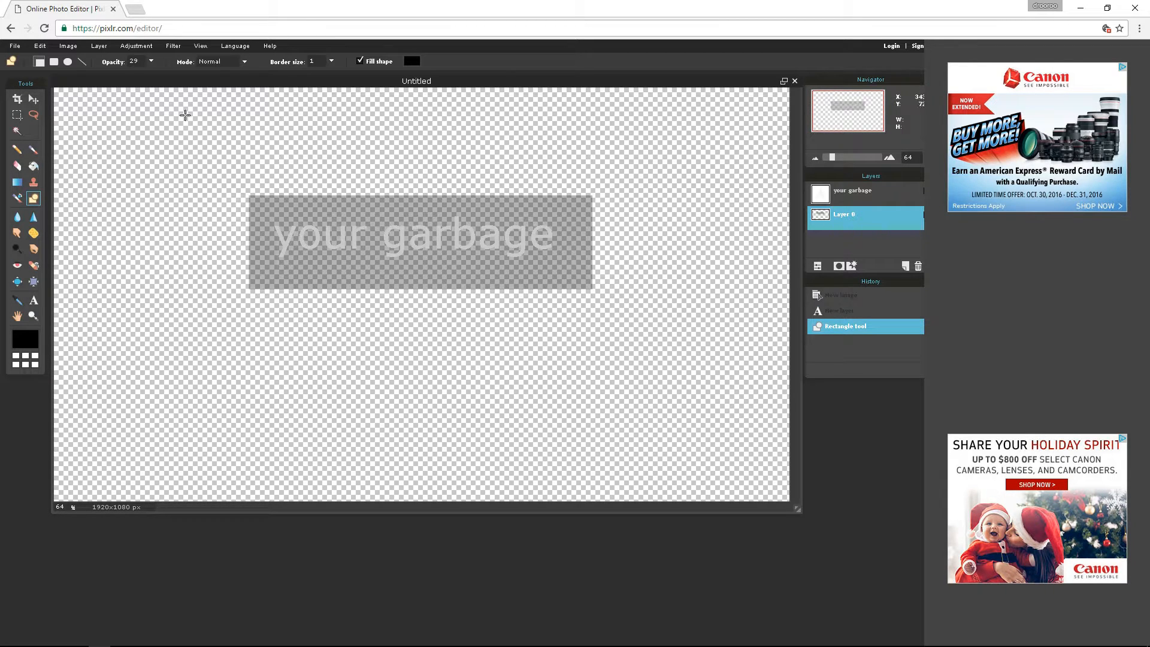
# Save the image to the computer as a transparent full-quality PNG named Untitled in the OBS Rec folder.
pyautogui.click(15, 46)
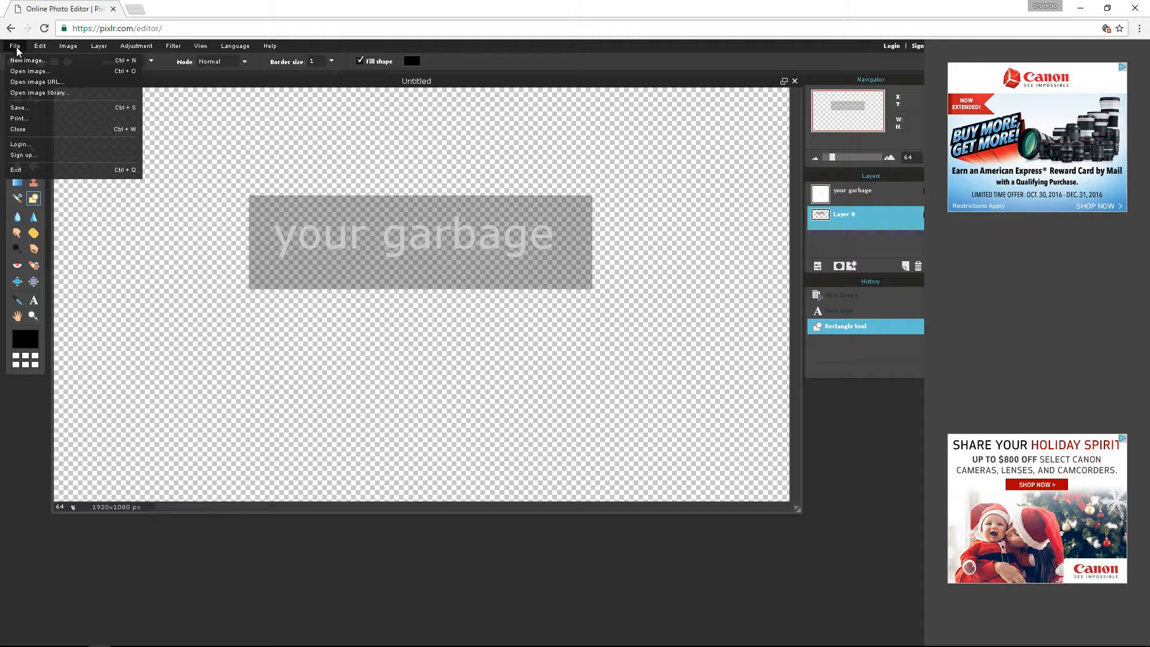
pyautogui.click(33, 106)
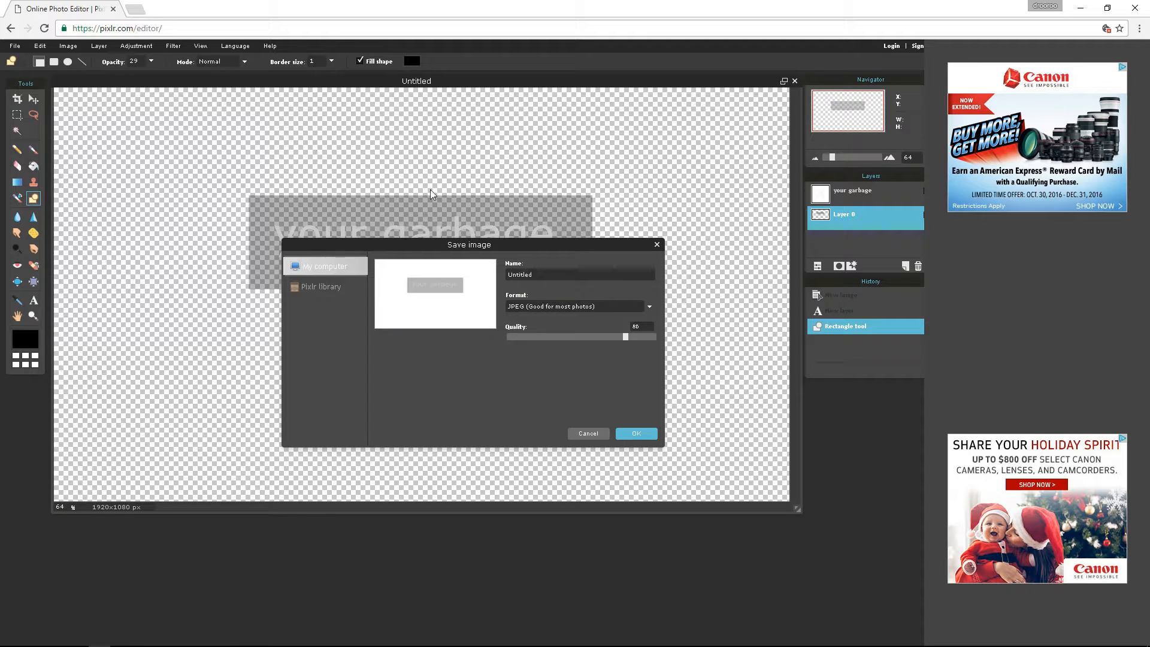
pyautogui.click(614, 307)
pyautogui.click(601, 328)
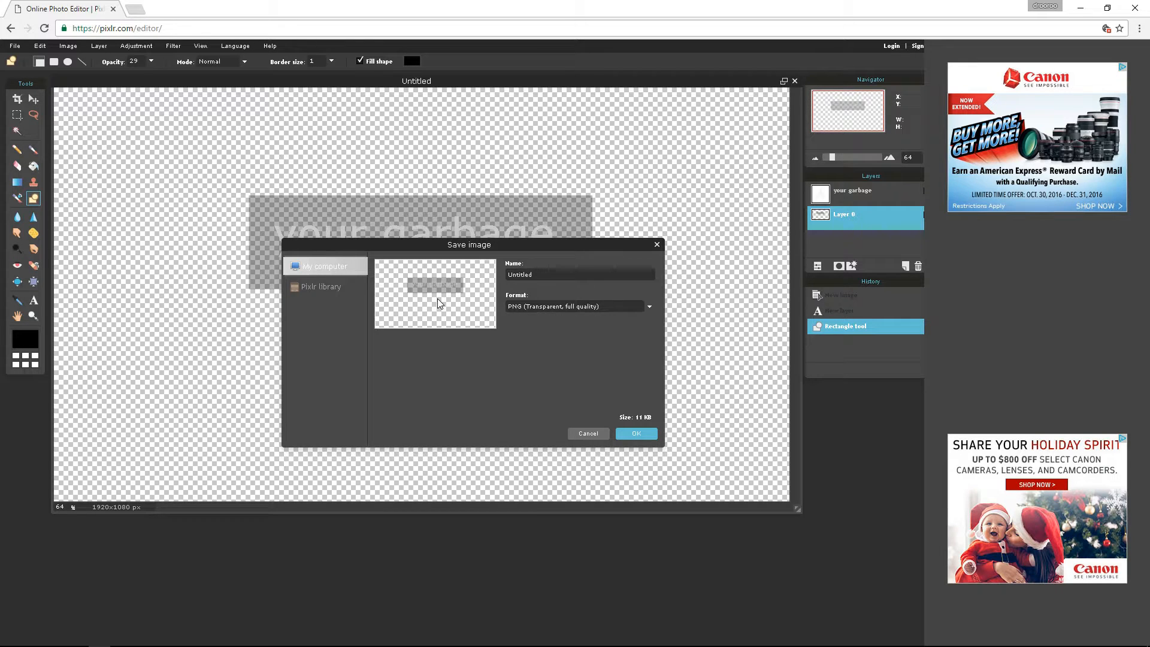
pyautogui.click(636, 433)
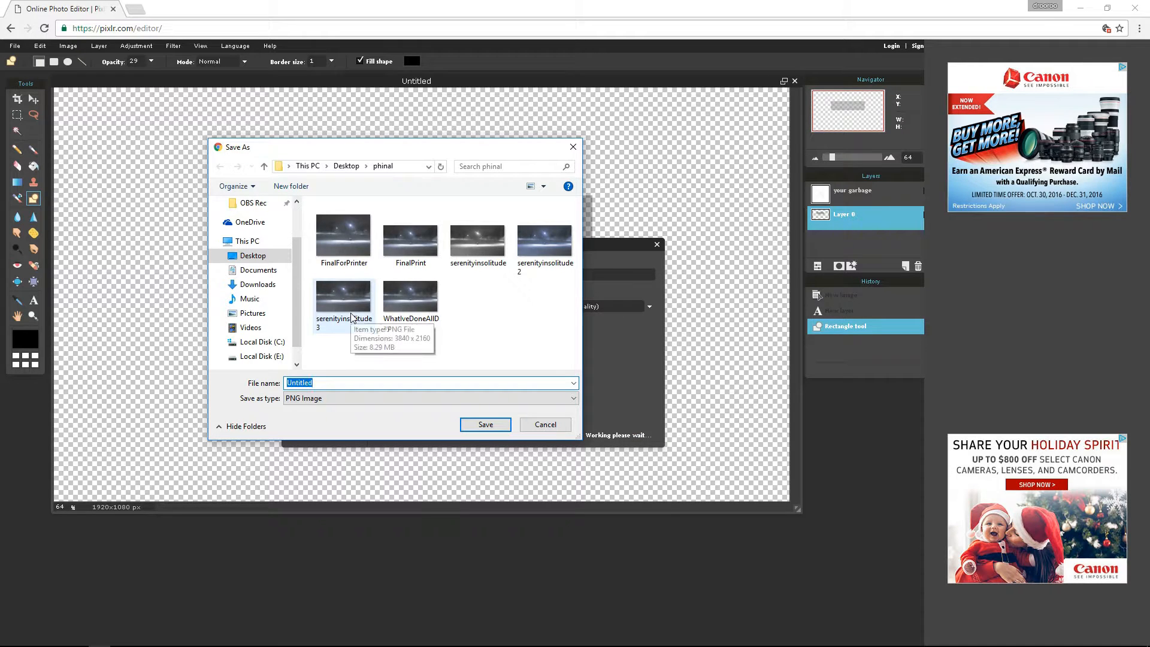
pyautogui.scroll(2, 291, 256)
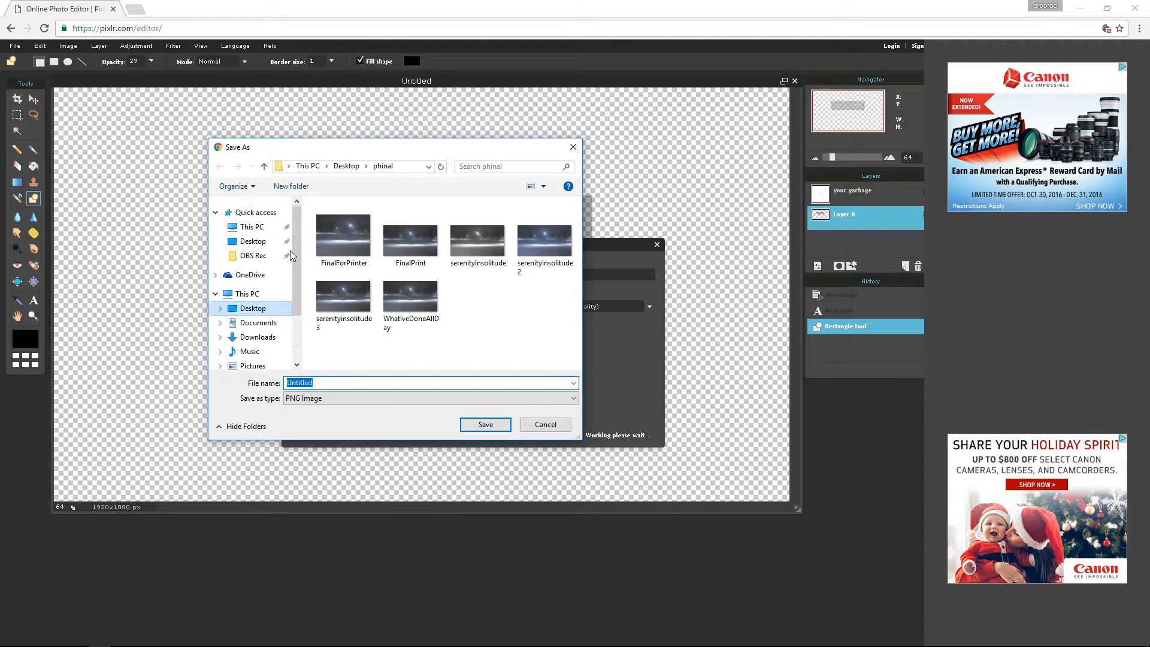
pyautogui.click(255, 255)
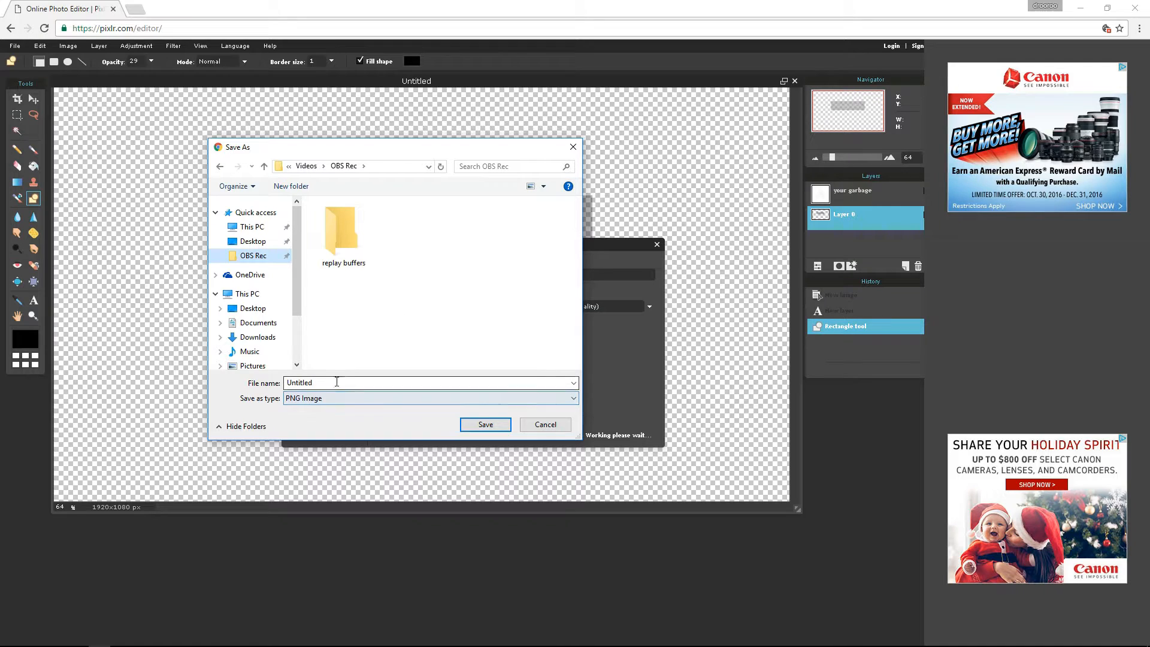
pyautogui.click(484, 424)
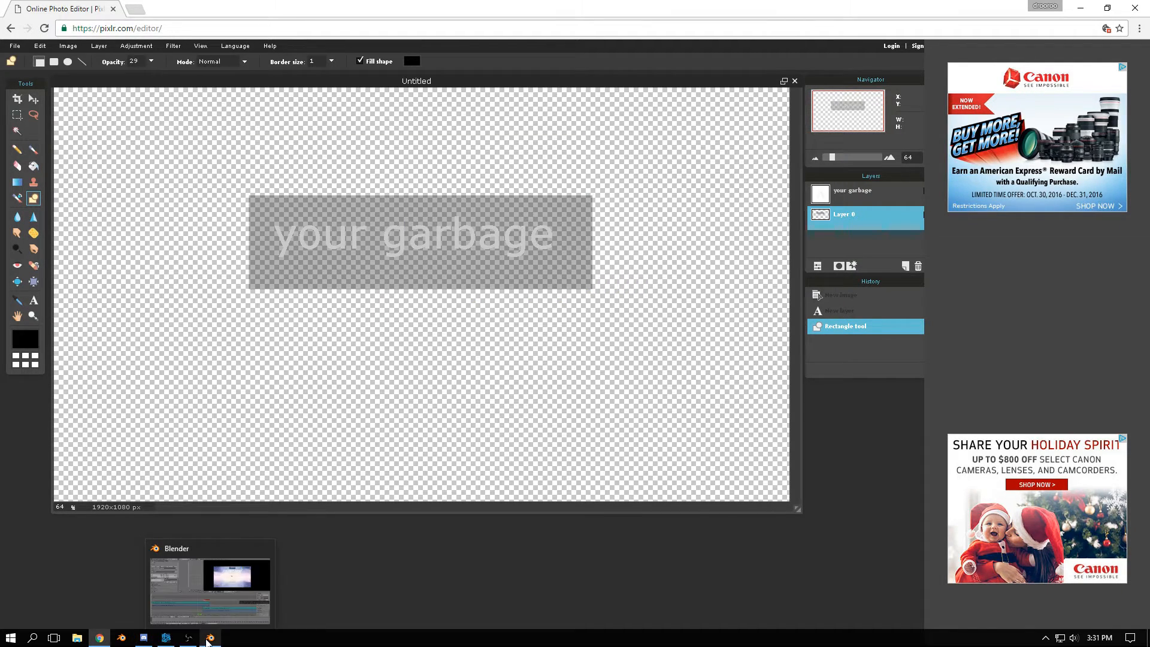
# Switch to Blender and add Untitled.png as an image strip at frame 3949, before the Cross transition.
pyautogui.click(211, 637)
pyautogui.moveTo(487, 362); pyautogui.dragTo(361, 371)
pyautogui.hotkey('shift', 'a')
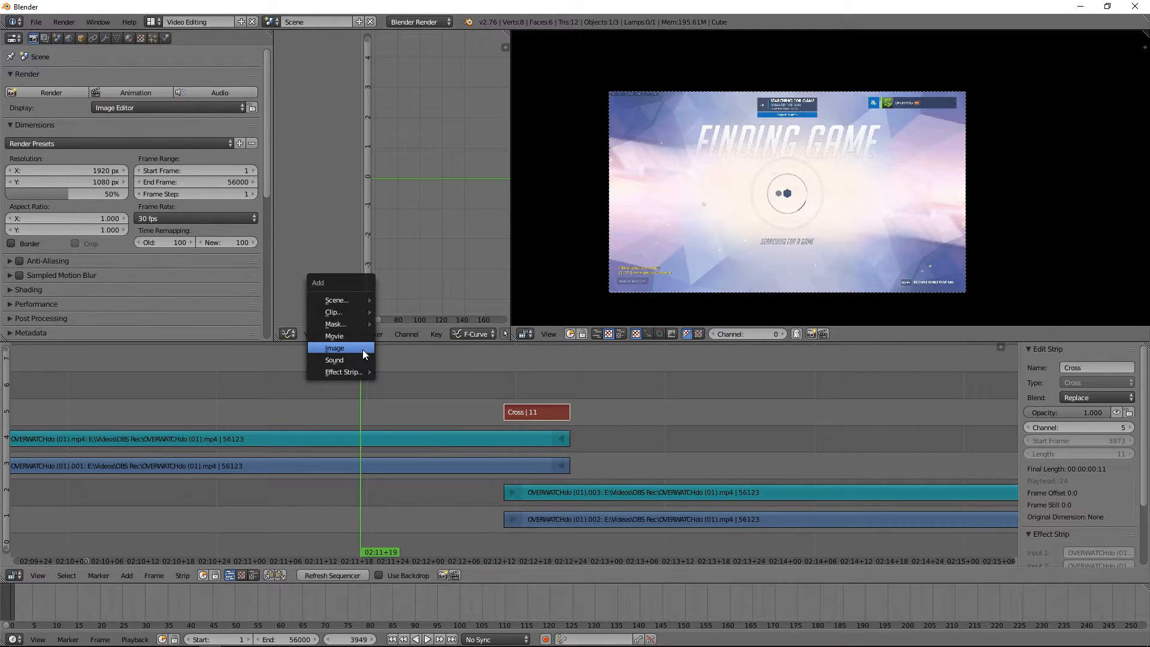
pyautogui.click(361, 348)
pyautogui.doubleClick(202, 108)
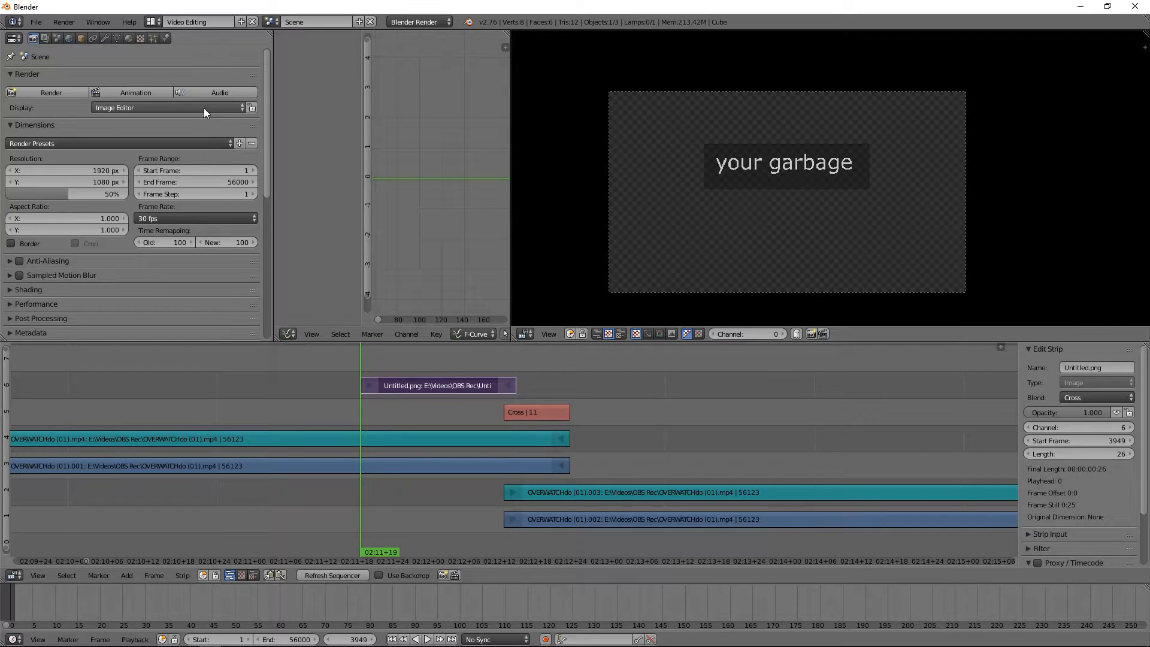
# Preview the Untitled.png strip, set its blend mode to Alpha Over, and move the playhead to frame 3955.
pyautogui.moveTo(343, 365); pyautogui.dragTo(480, 359)
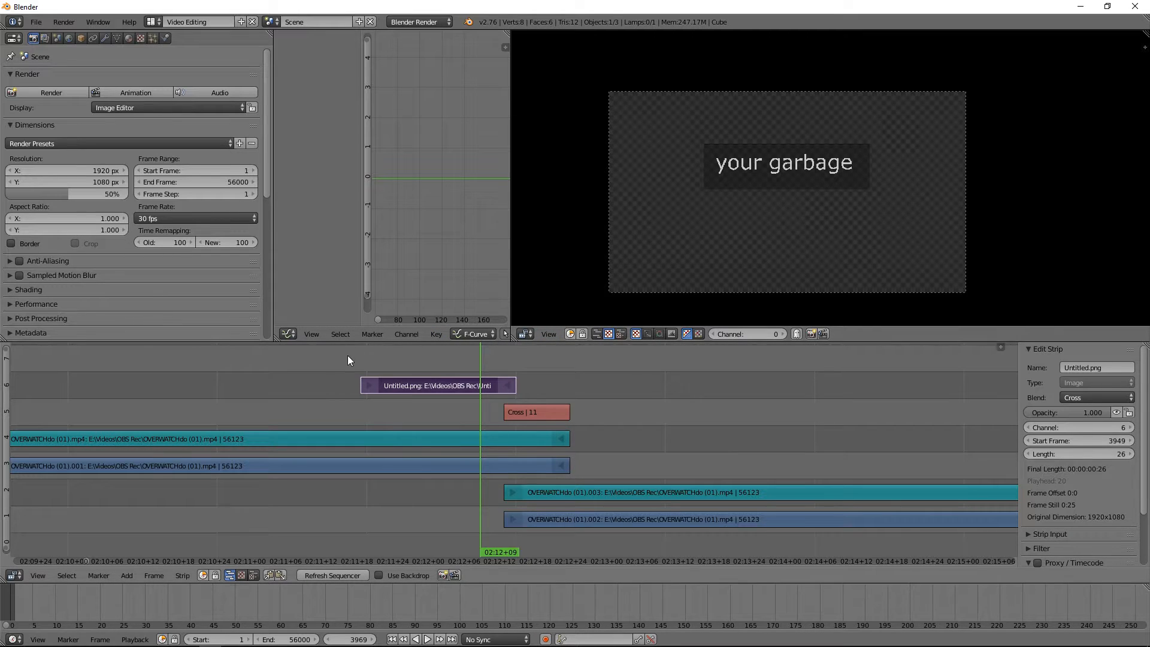
pyautogui.moveTo(378, 354); pyautogui.dragTo(402, 389)
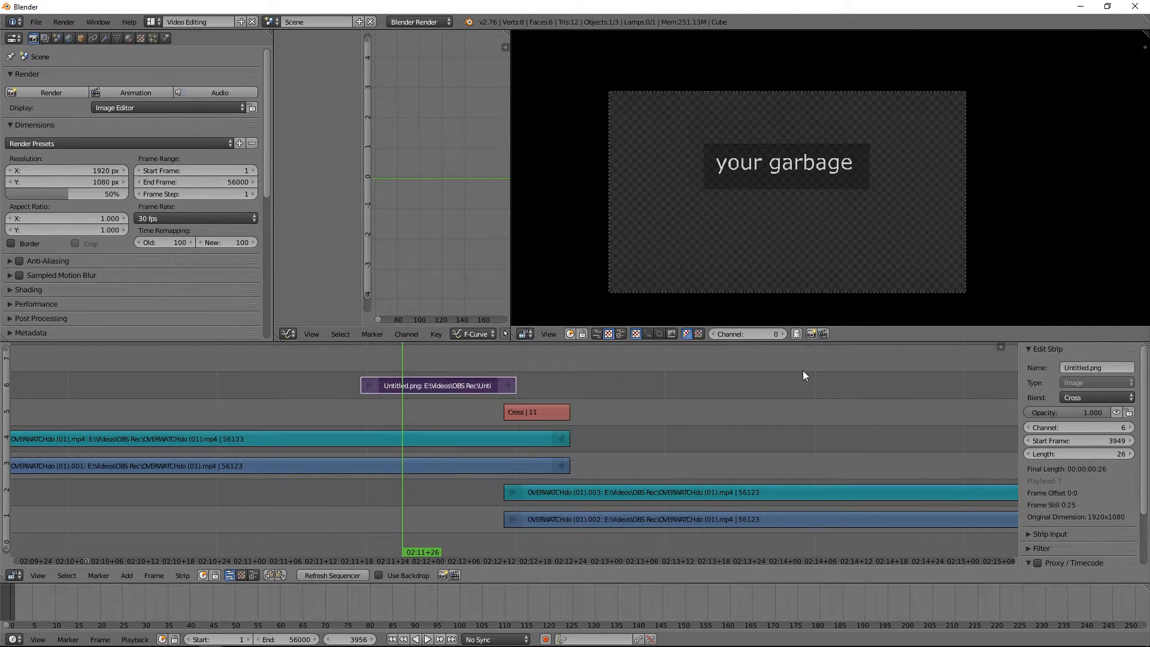
pyautogui.click(1068, 399)
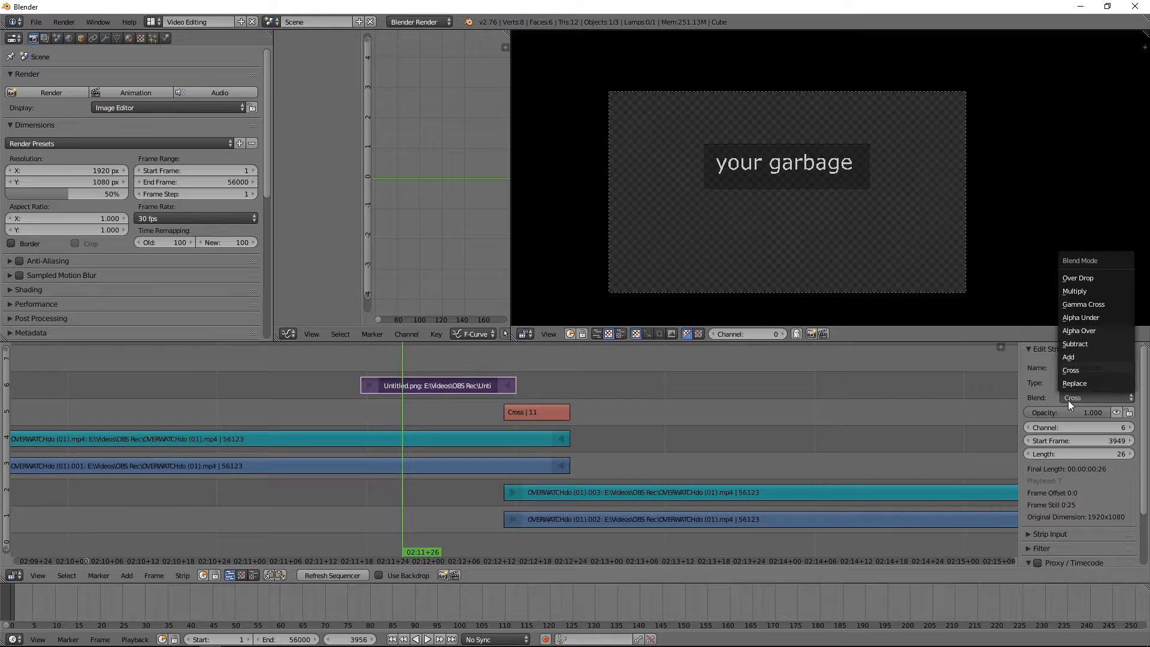
pyautogui.click(1112, 331)
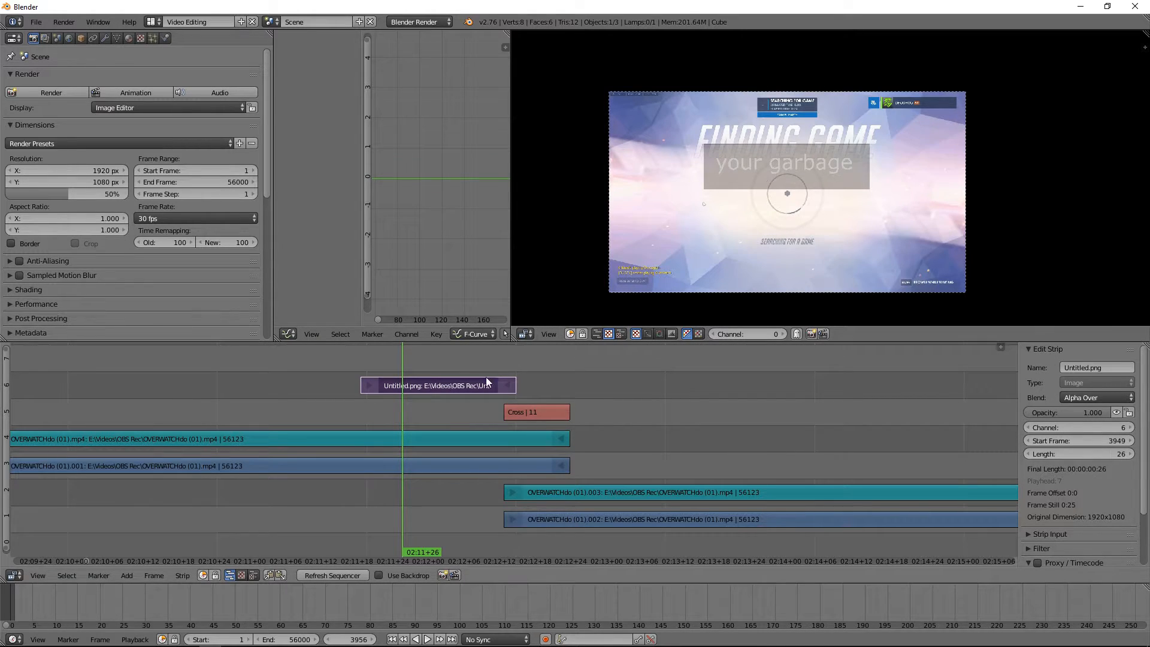
pyautogui.moveTo(407, 357)
pyautogui.mouseDown()
pyautogui.moveTo(442, 355)
pyautogui.moveTo(357, 359)
pyautogui.moveTo(397, 364)
pyautogui.moveTo(396, 375)
pyautogui.mouseUp()
pyautogui.moveTo(386, 411)
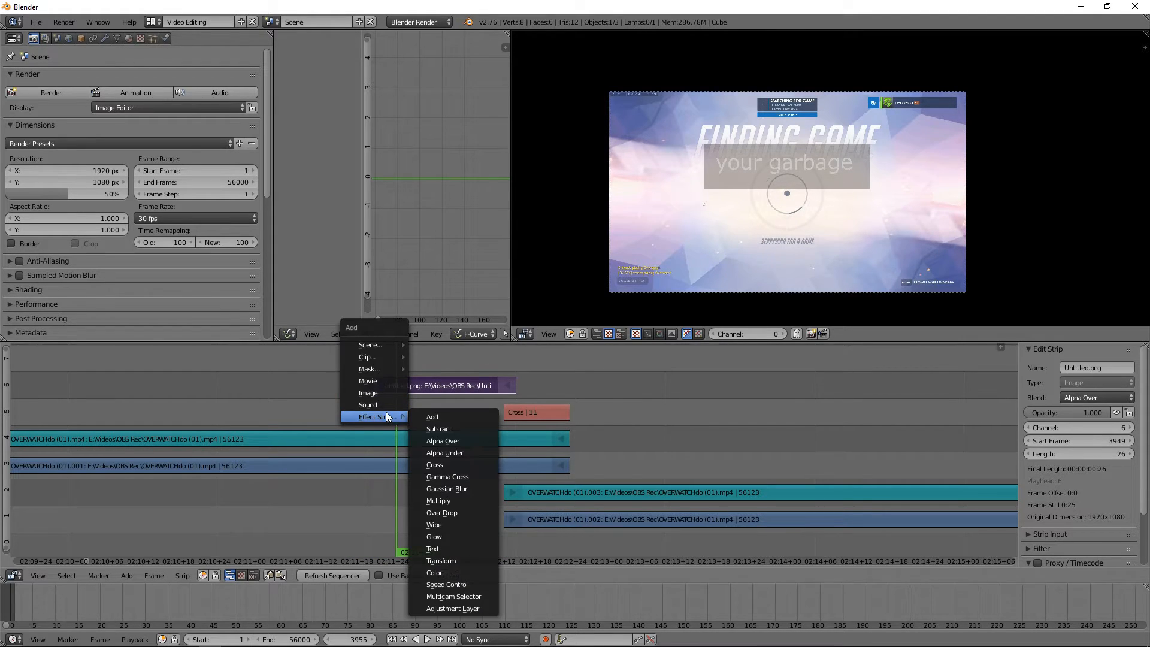
pyautogui.click(471, 567)
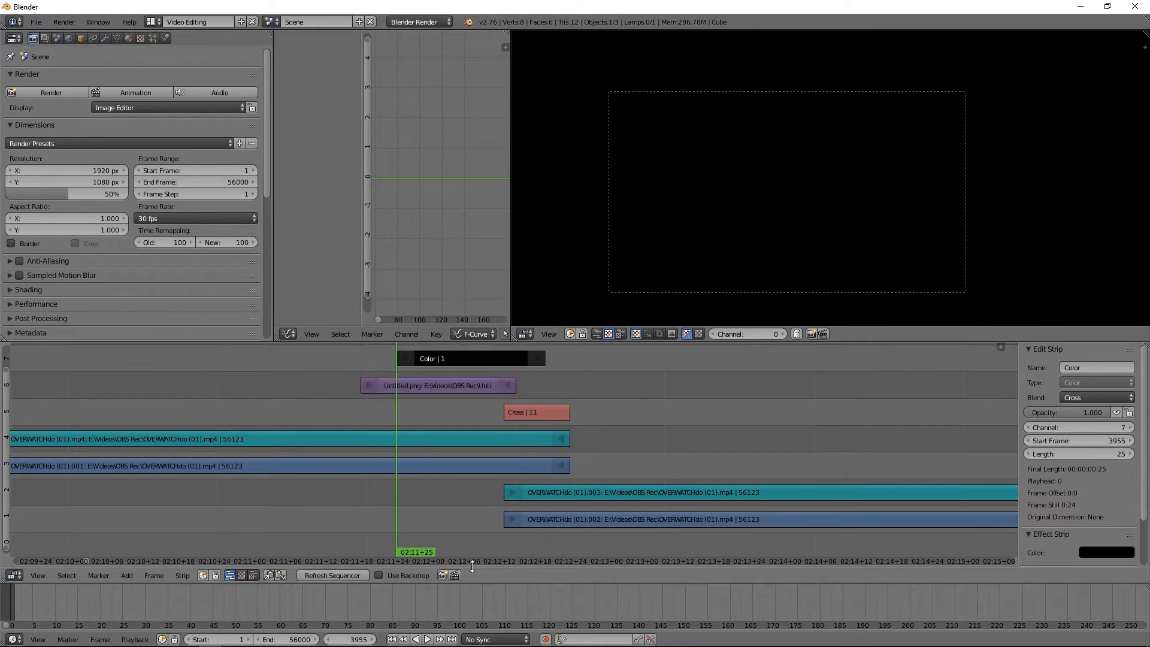
pyautogui.press('x')
pyautogui.click(451, 358)
pyautogui.hotkey('shift', 'a')
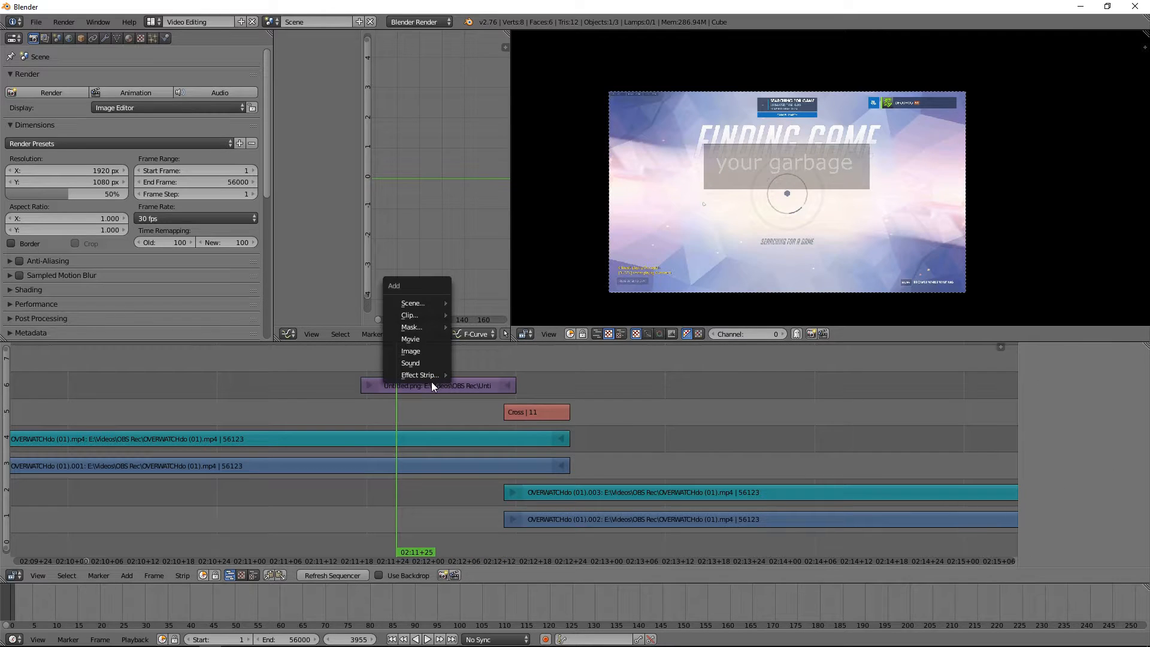
# Select the Untitled.png strip and add a Transform effect strip to it.
pyautogui.rightClick(444, 389)
pyautogui.hotkey('shift', 'a')
pyautogui.moveTo(444, 389)
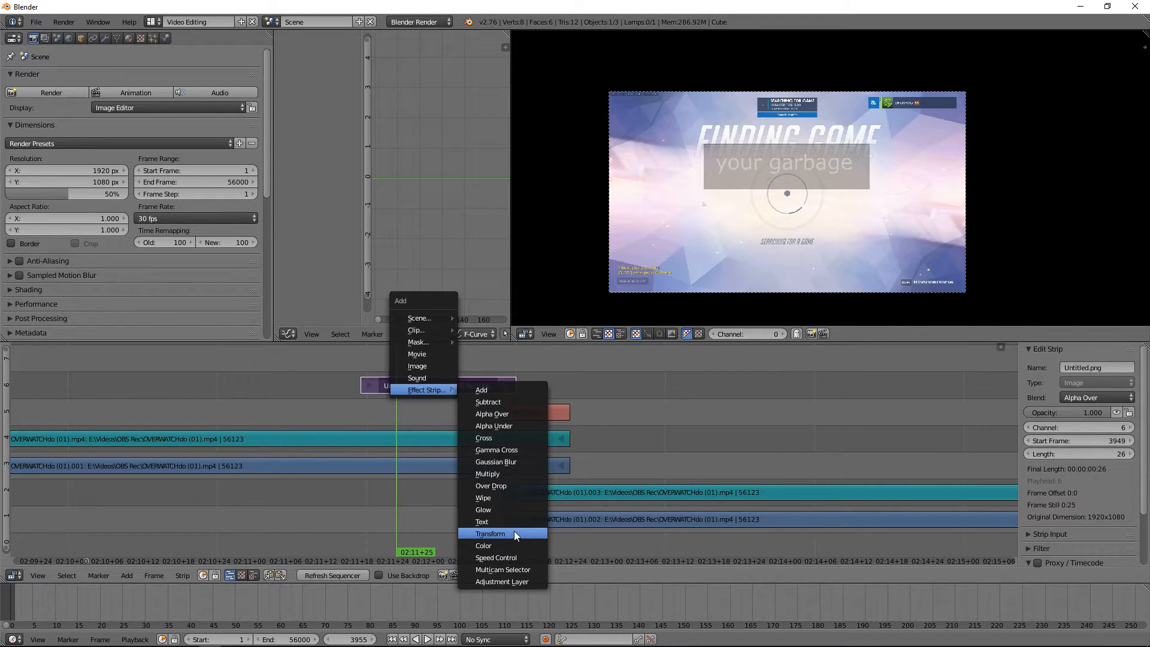
pyautogui.click(514, 533)
# Offset the overlay with the Transform strip's position, X about -17.97 and Y -20.91 percent.
pyautogui.scroll(-5, 1072, 425)
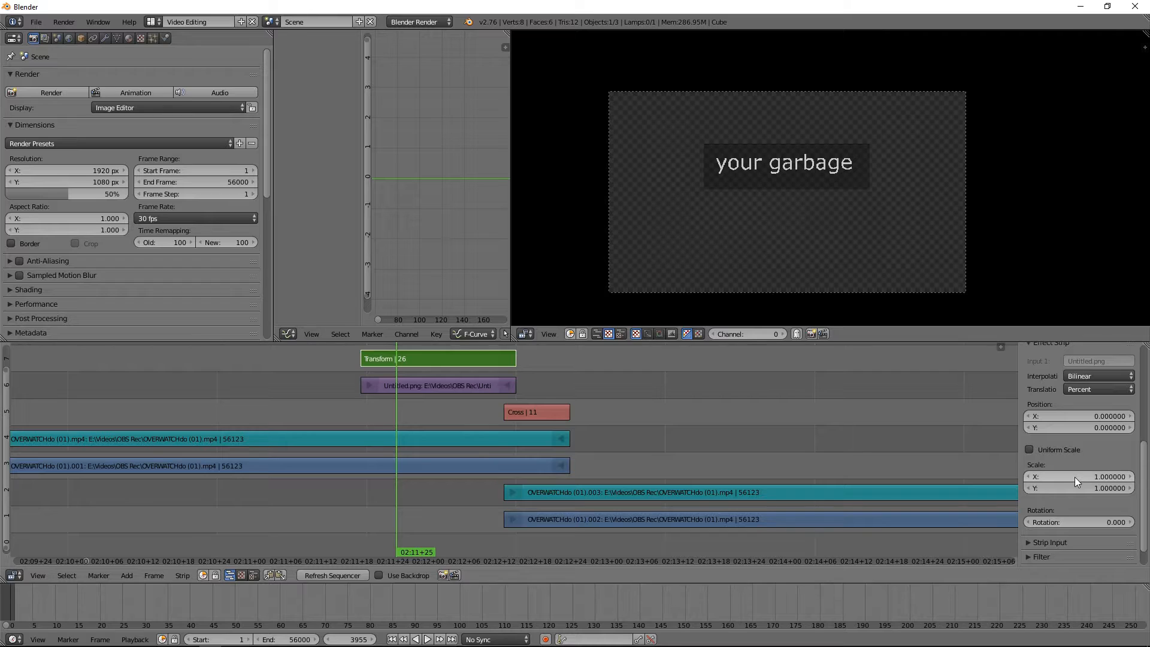
pyautogui.scroll(2, 565, 415)
pyautogui.scroll(-1, 565, 415)
pyautogui.scroll(-1, 1086, 443)
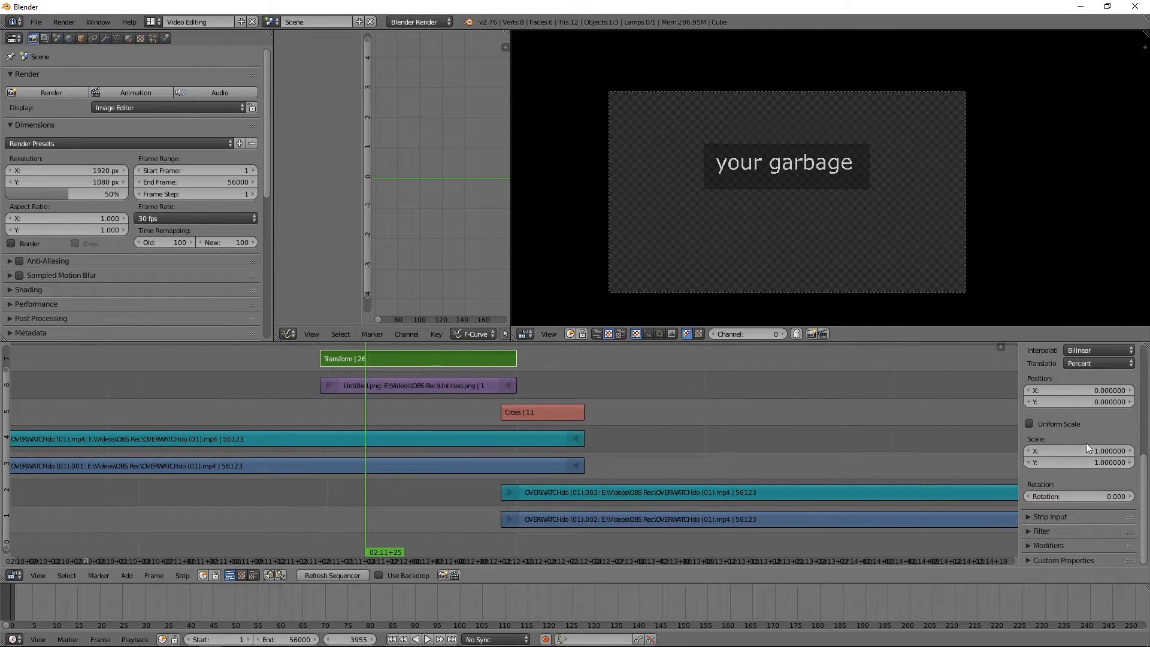
pyautogui.scroll(2, 1068, 386)
pyautogui.moveTo(1083, 438); pyautogui.dragTo(1020, 439)
pyautogui.moveTo(1105, 452); pyautogui.dragTo(1045, 450)
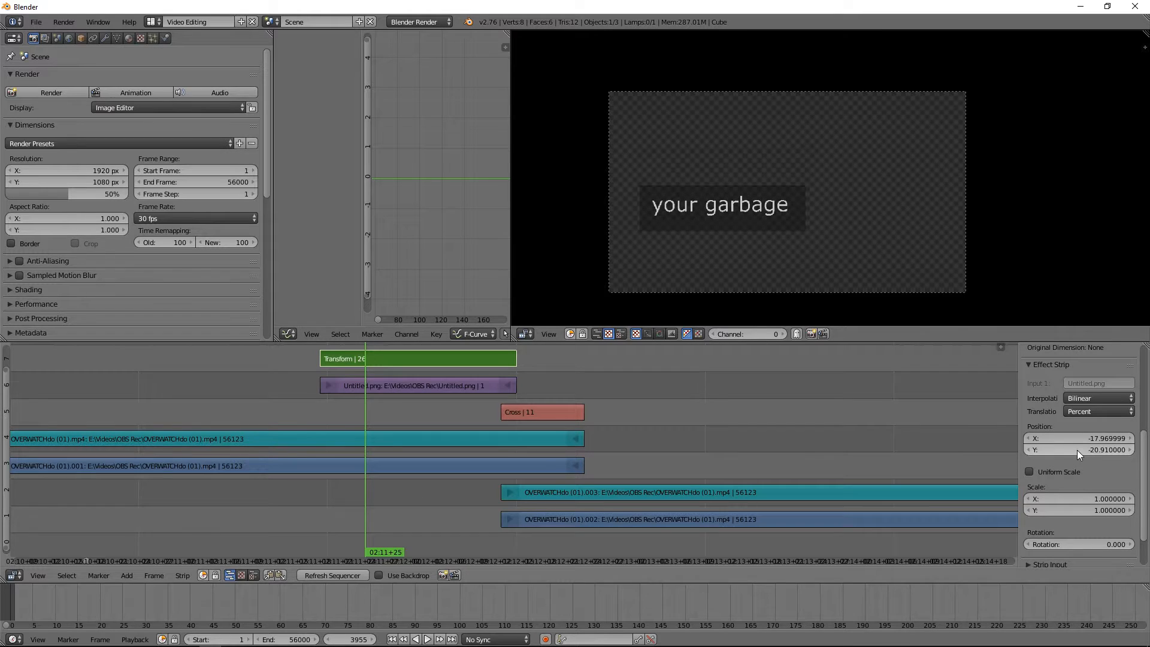
pyautogui.scroll(4, 1010, 412)
pyautogui.scroll(-5, 499, 358)
pyautogui.scroll(-1, 622, 376)
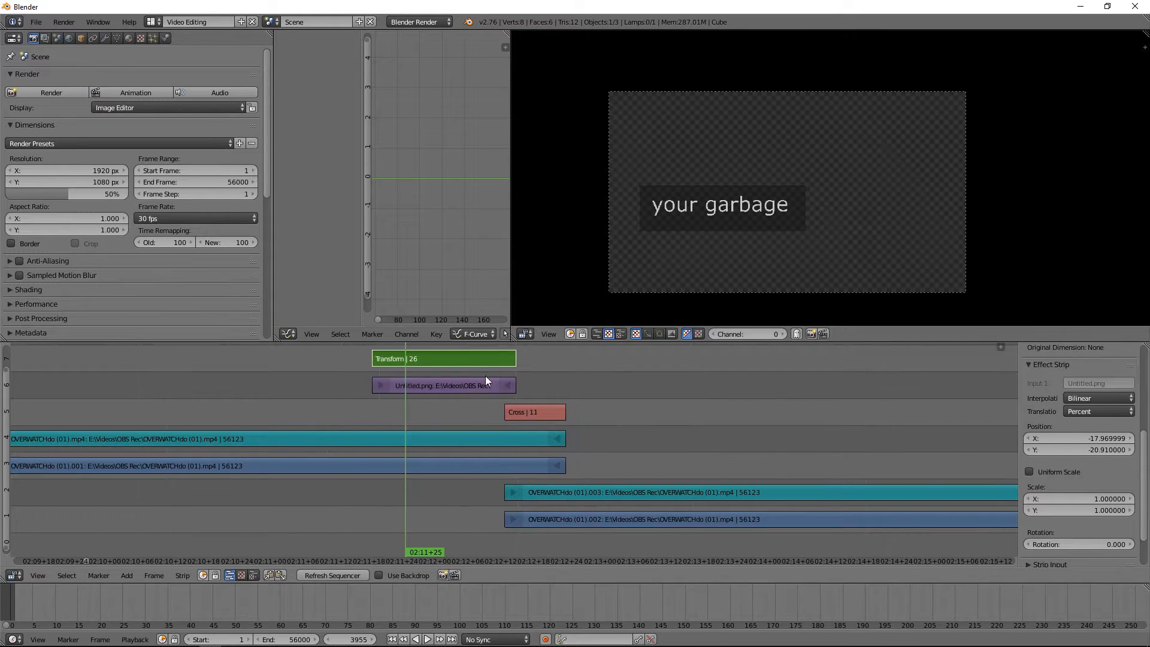
# Set the Transform strip's blend mode to Alpha Over.
pyautogui.scroll(7, 1101, 404)
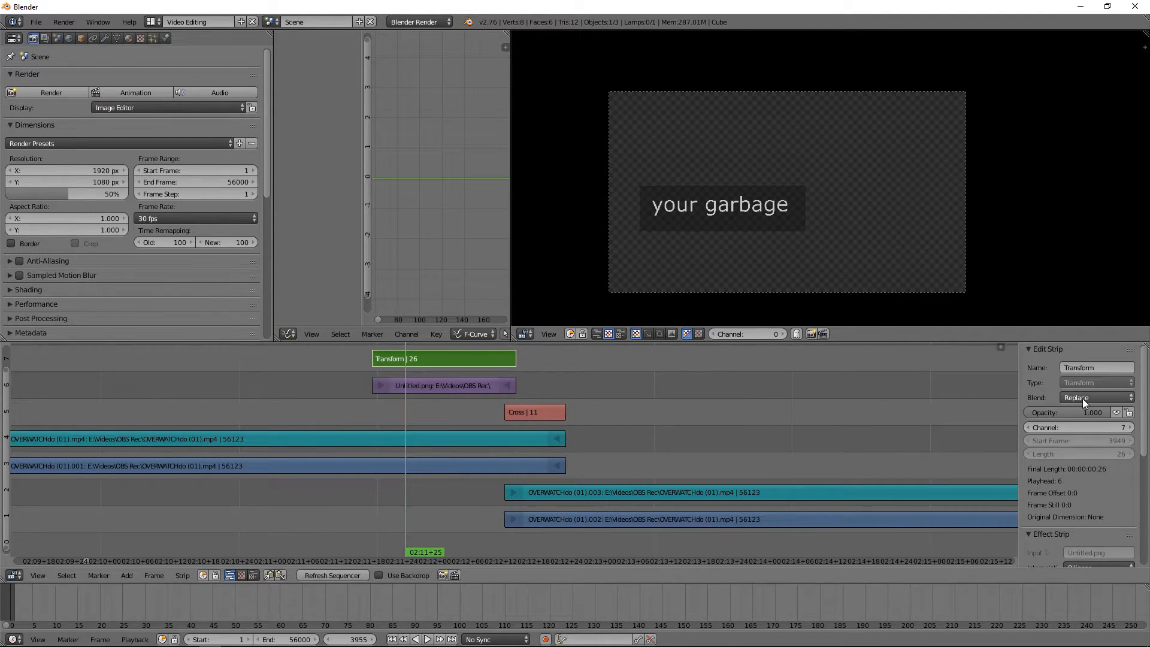
pyautogui.click(1083, 398)
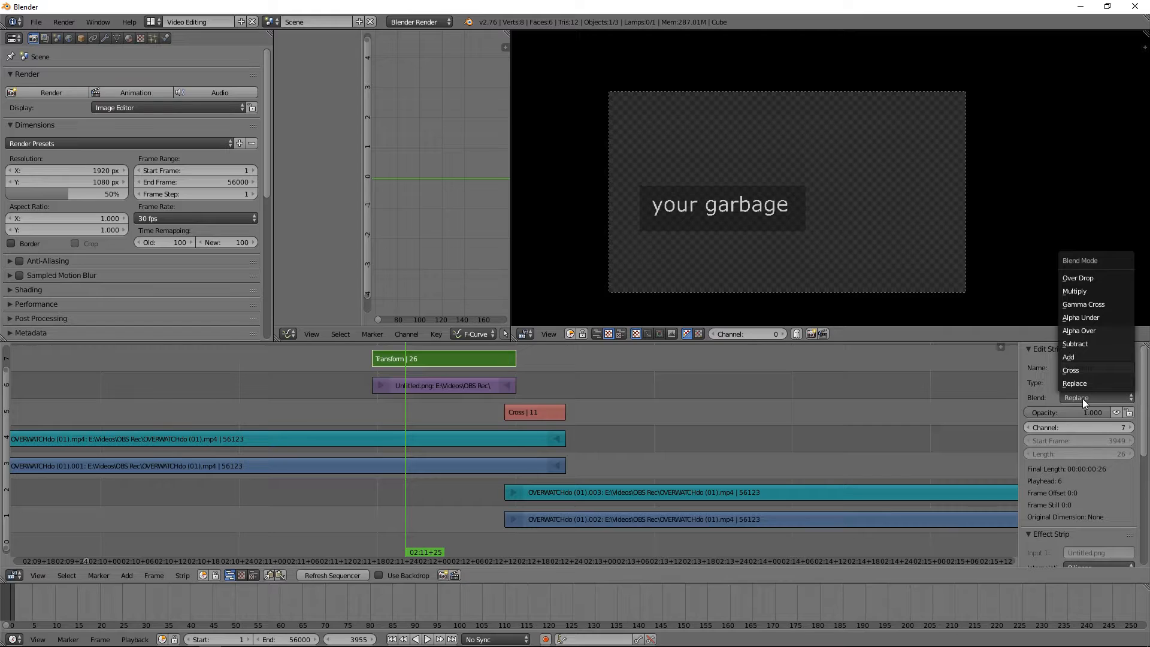
pyautogui.click(1102, 331)
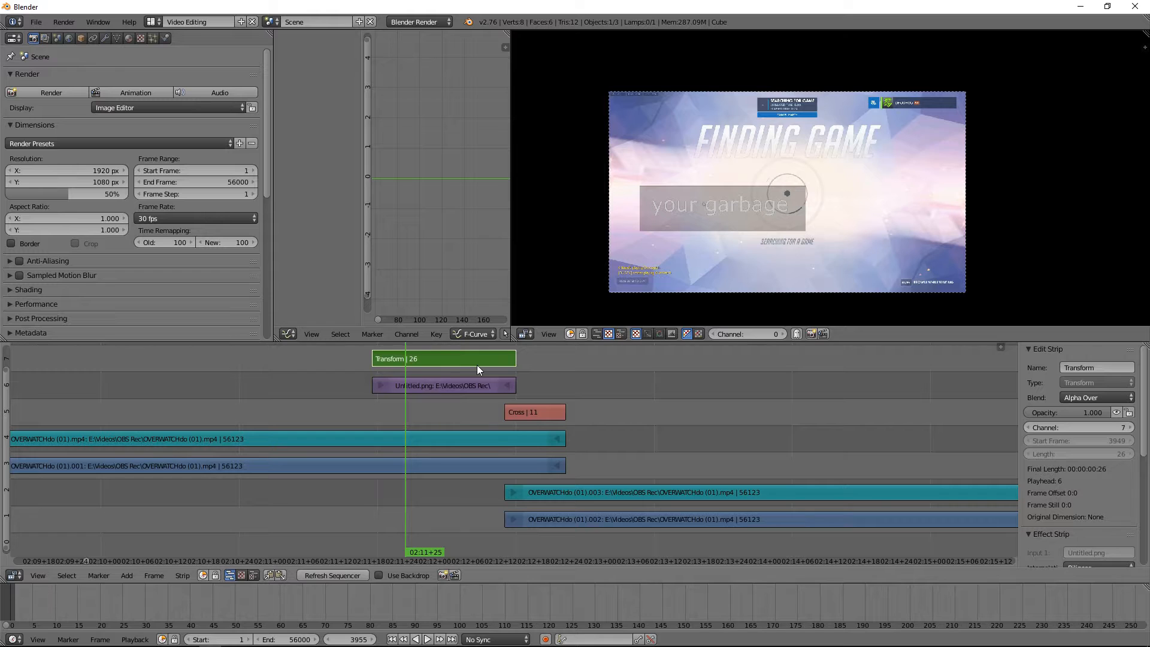
# Preview the text overlay by scrubbing across it and playing from frame 3948 through the Cross transition.
pyautogui.moveTo(383, 422); pyautogui.dragTo(453, 399)
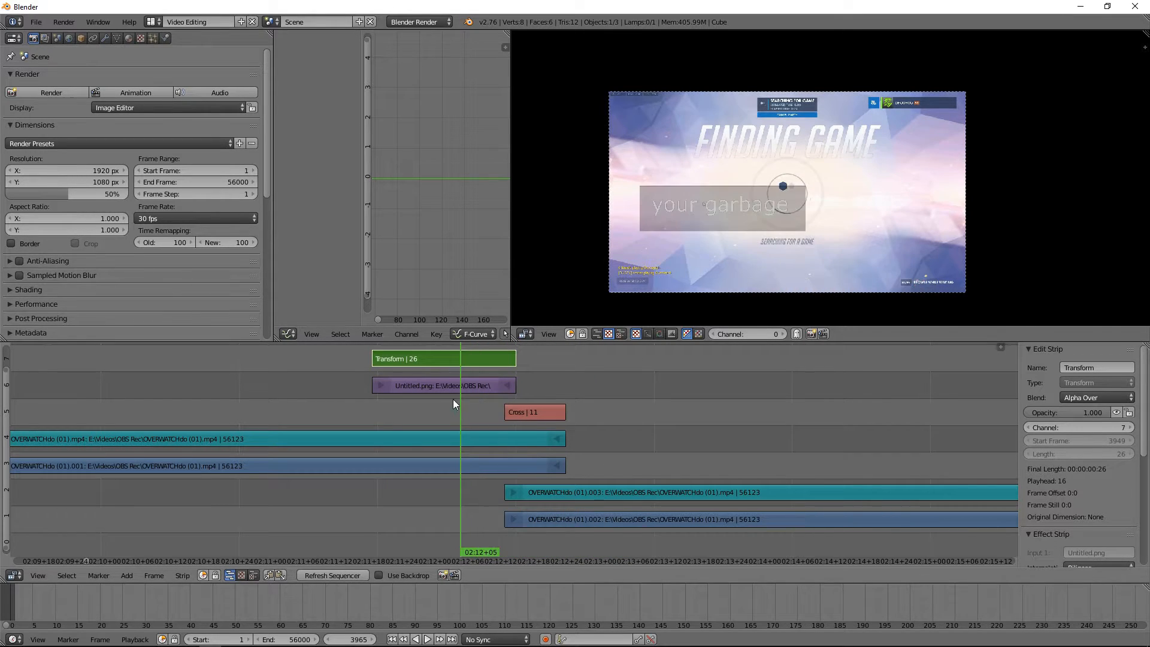
pyautogui.click(382, 359)
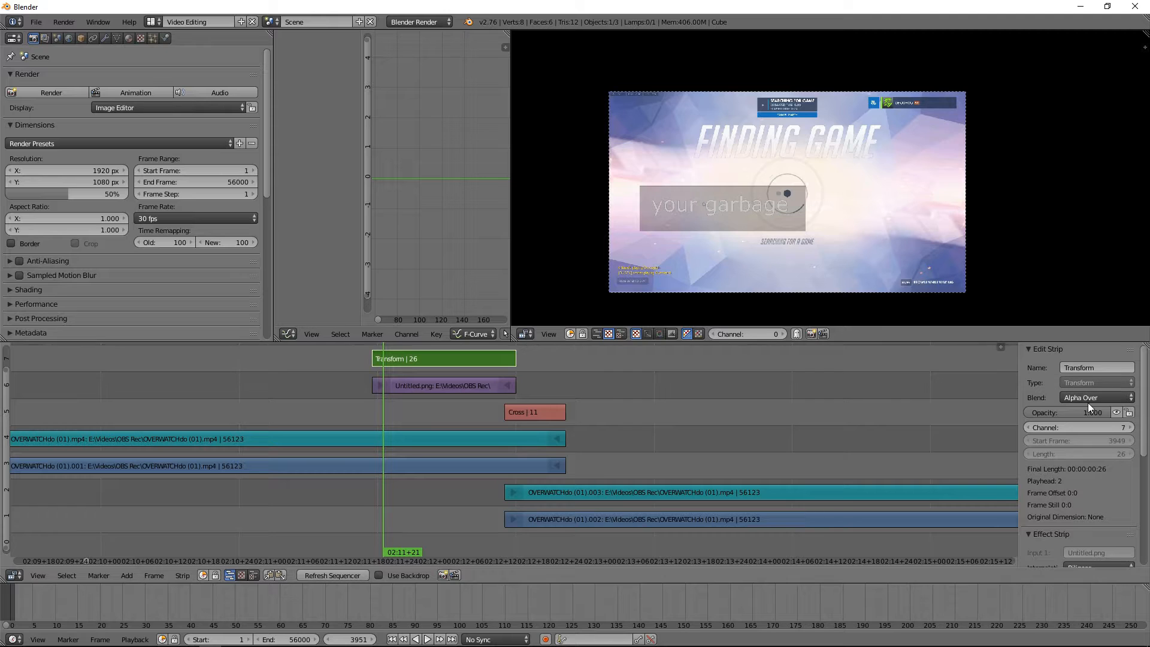
pyautogui.click(368, 410)
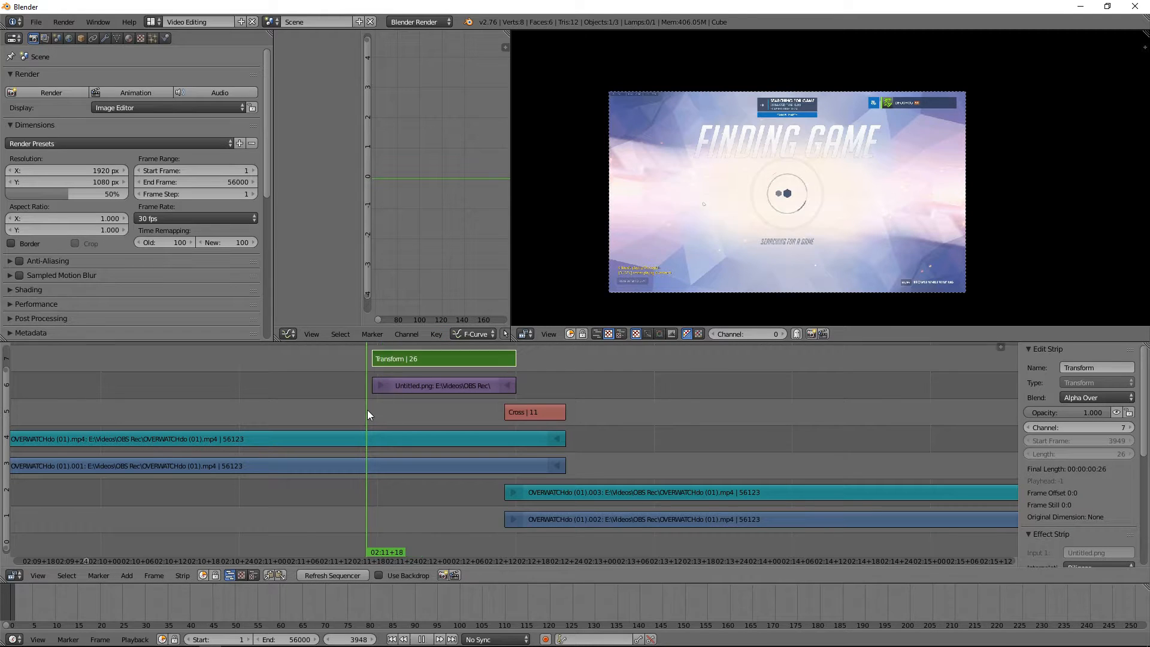
pyautogui.hotkey('alt', 'a')
pyautogui.moveTo(503, 401); pyautogui.dragTo(836, 359)
pyautogui.hotkey('alt', 'a')
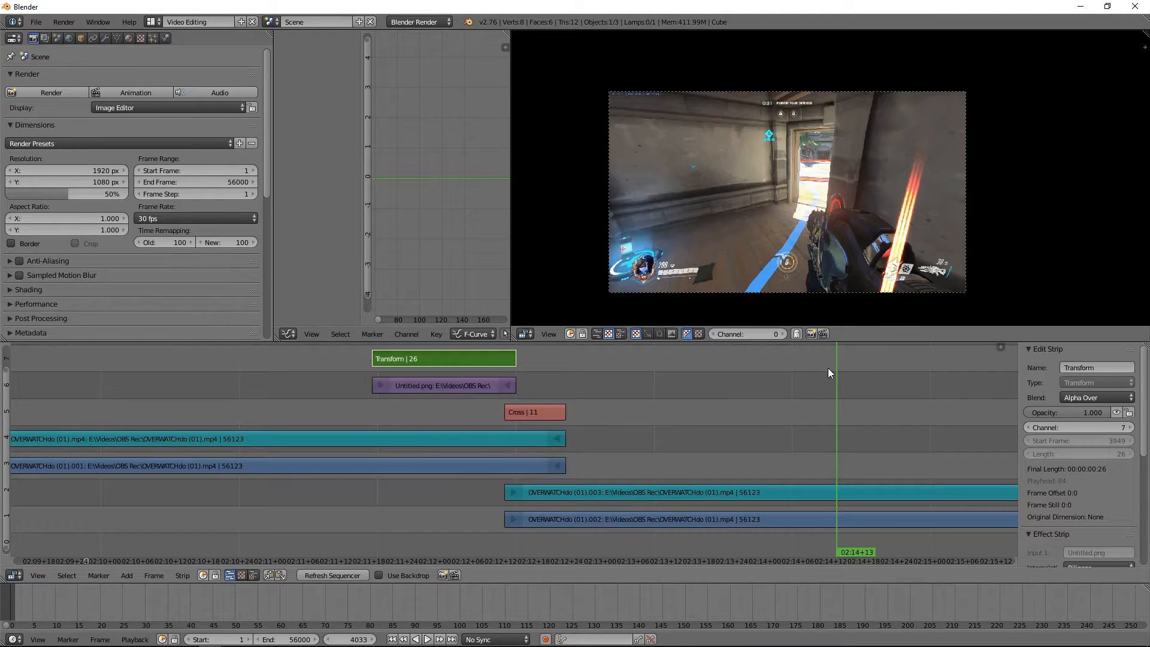
# Try moving the second clip's video and audio strips up to channels 3 and 4, directly against the first clip's end.
pyautogui.rightClick(596, 505)
pyautogui.keyDown('shift'); pyautogui.rightClick(605, 512); pyautogui.keyUp('shift')
pyautogui.press('g')
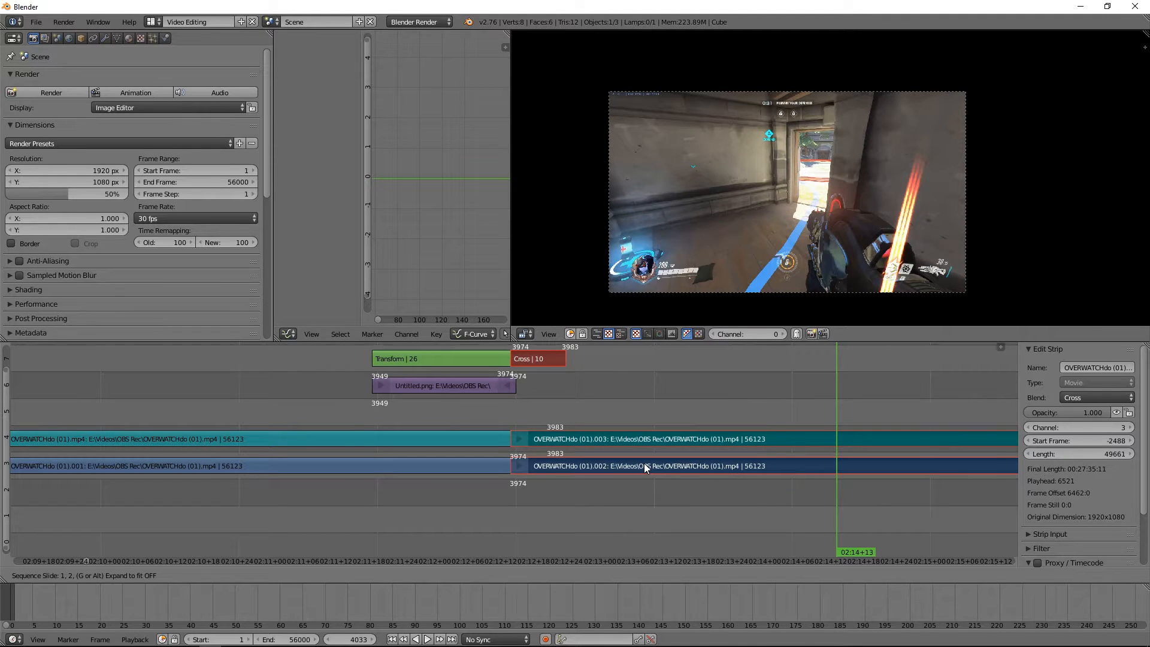
pyautogui.click(611, 485)
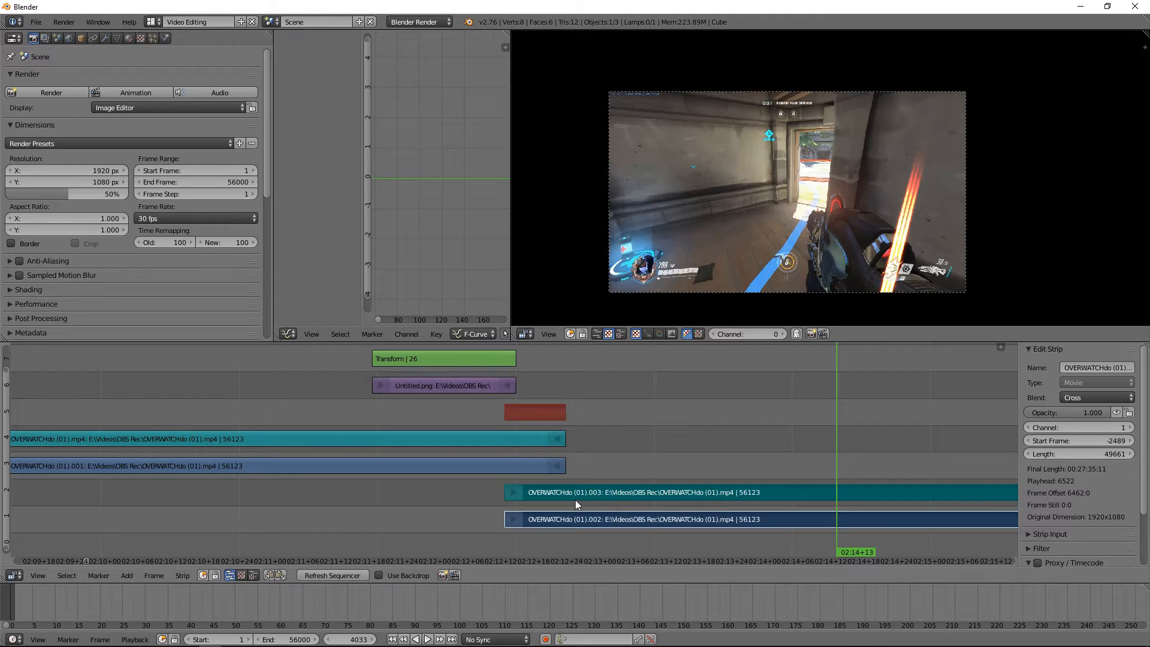
pyautogui.press('g')
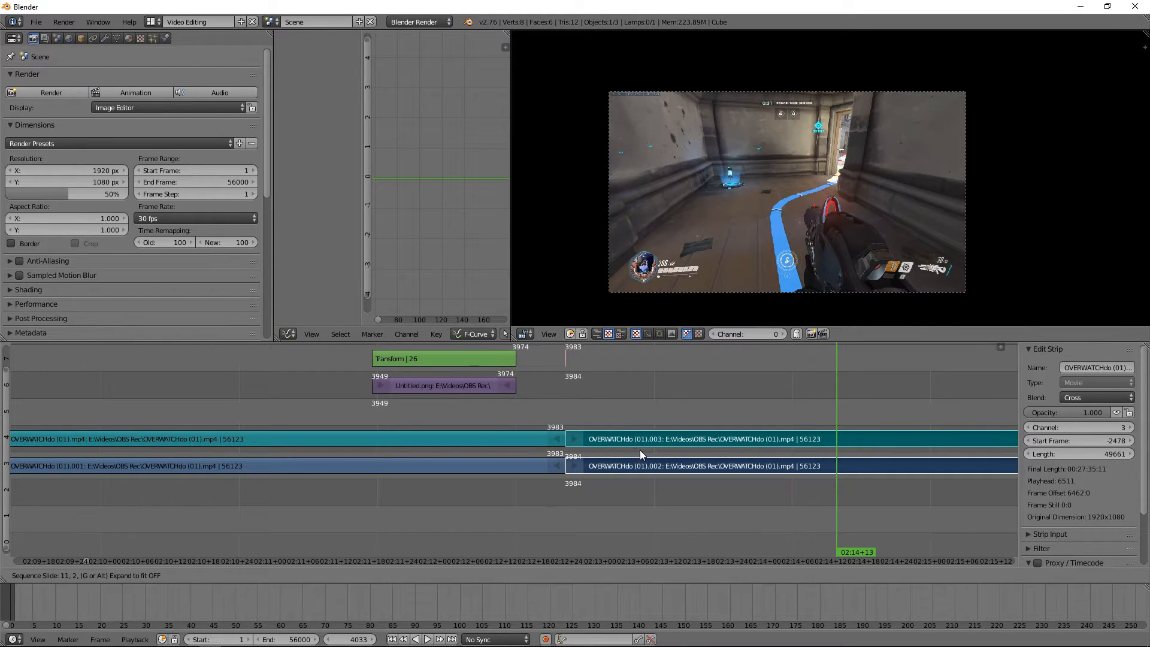
pyautogui.press('Escape')
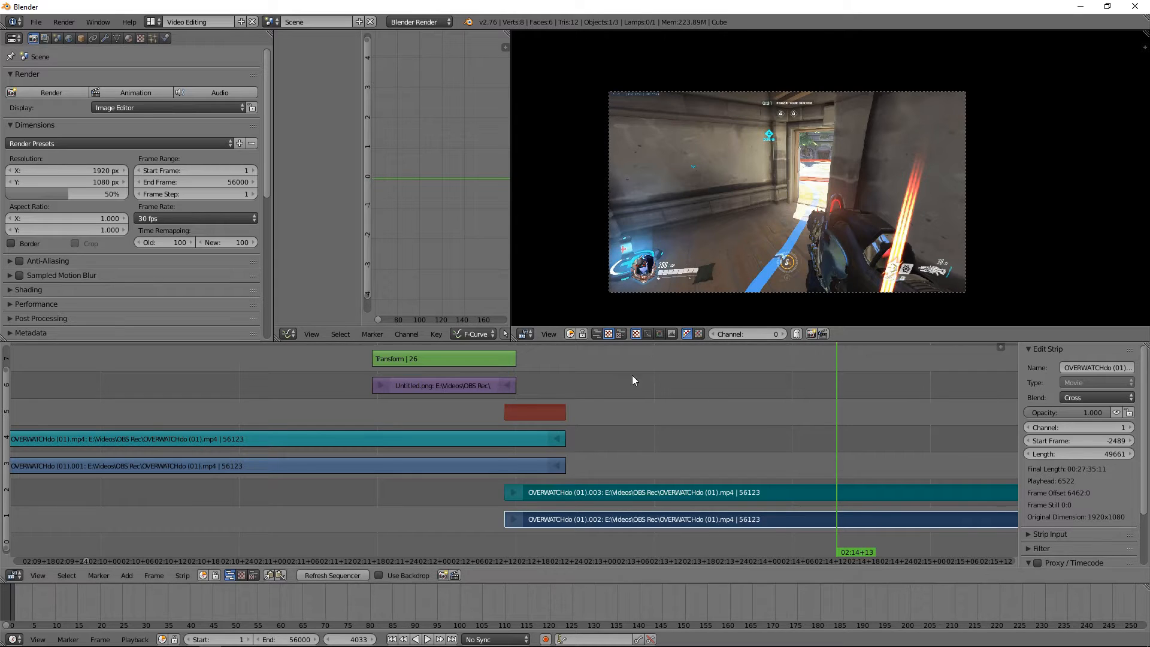
# Play the sequence from the middle of the text overlay through the transition into the second clip.
pyautogui.click(446, 368)
pyautogui.hotkey('alt', 'a')
pyautogui.click(652, 390)
pyautogui.hotkey('alt', 'a')
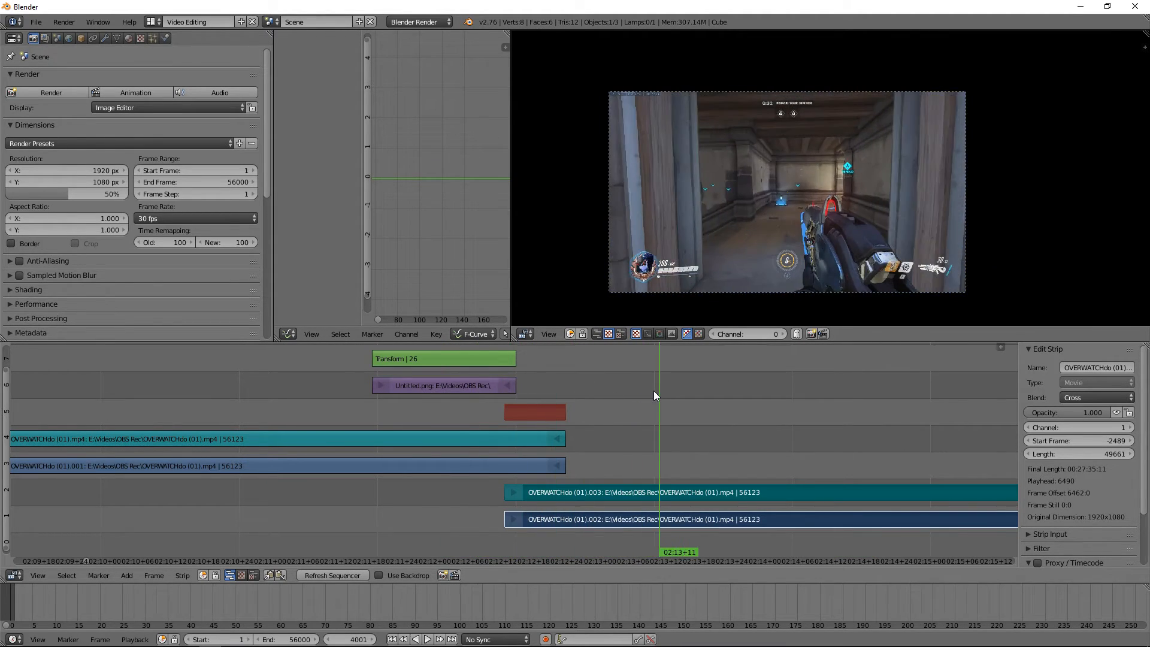
# Select the first clip's audio strip on channel 4.
pyautogui.scroll(-3, 653, 391)
pyautogui.scroll(-6, 647, 450)
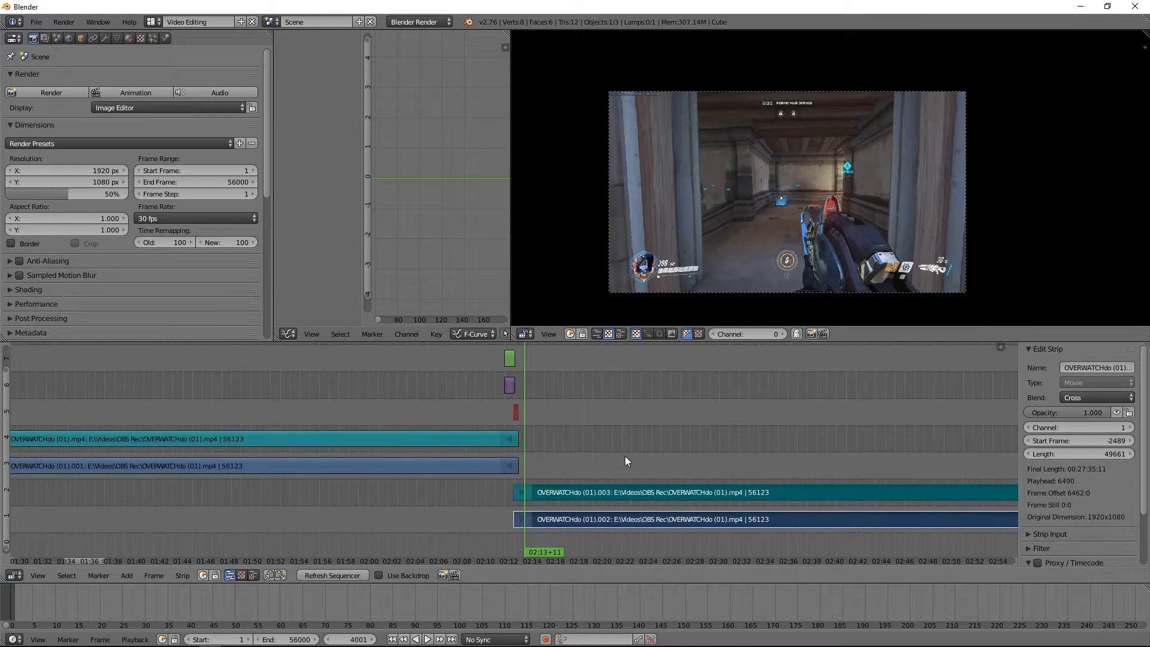
pyautogui.scroll(-5, 569, 430)
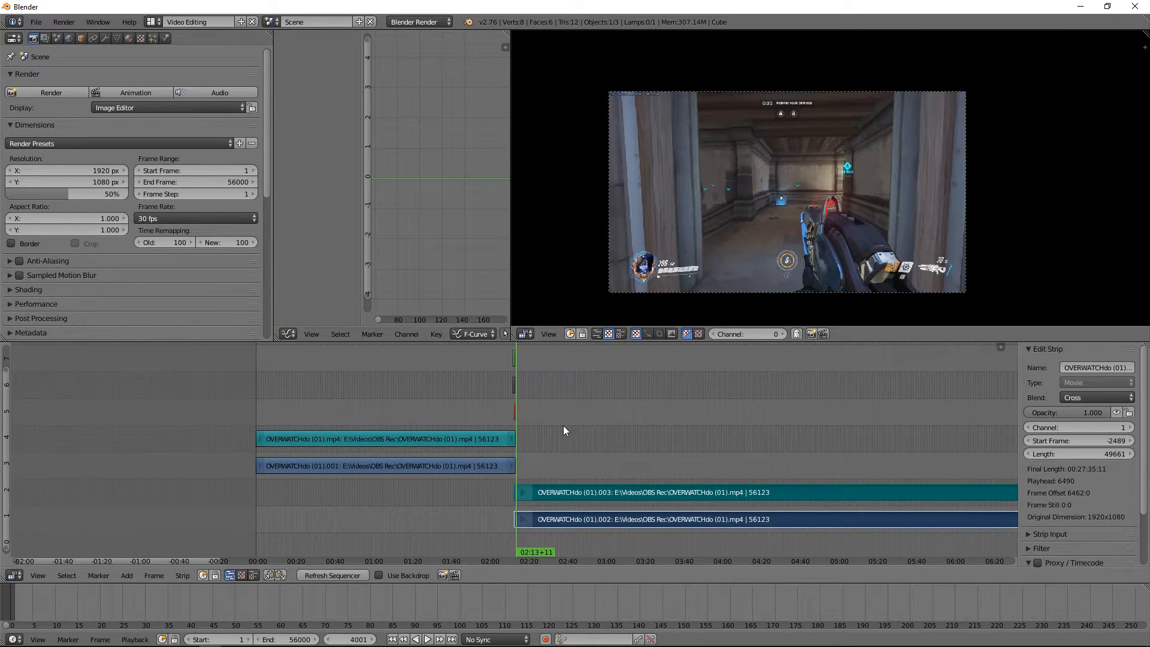
pyautogui.rightClick(459, 439)
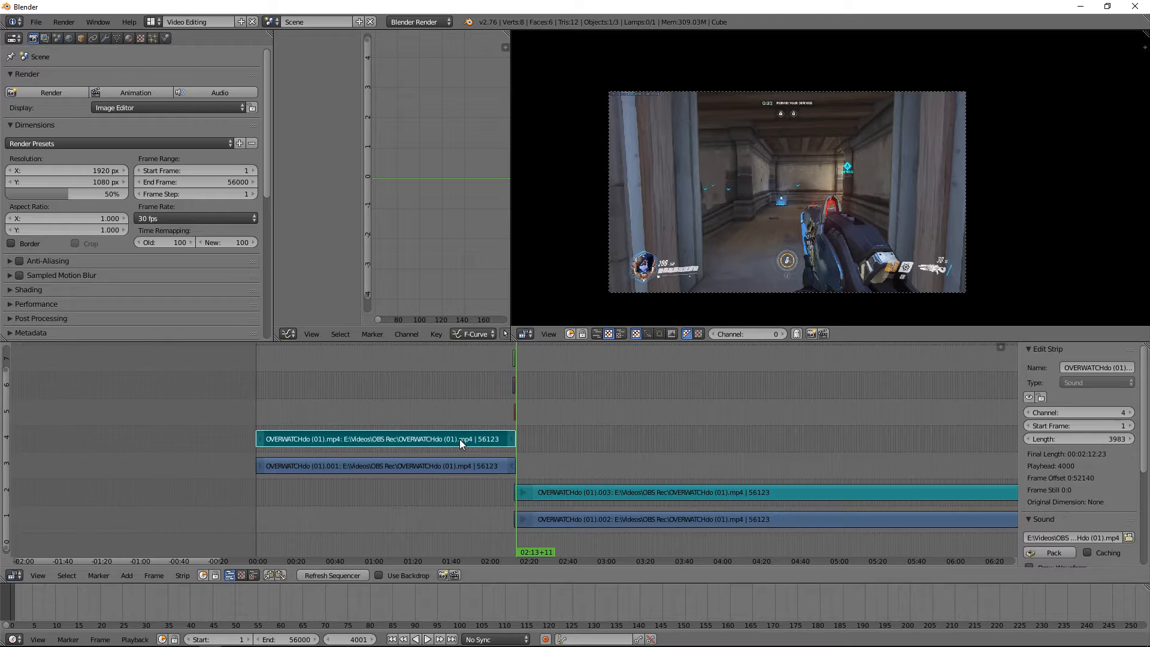
pyautogui.scroll(7, 576, 441)
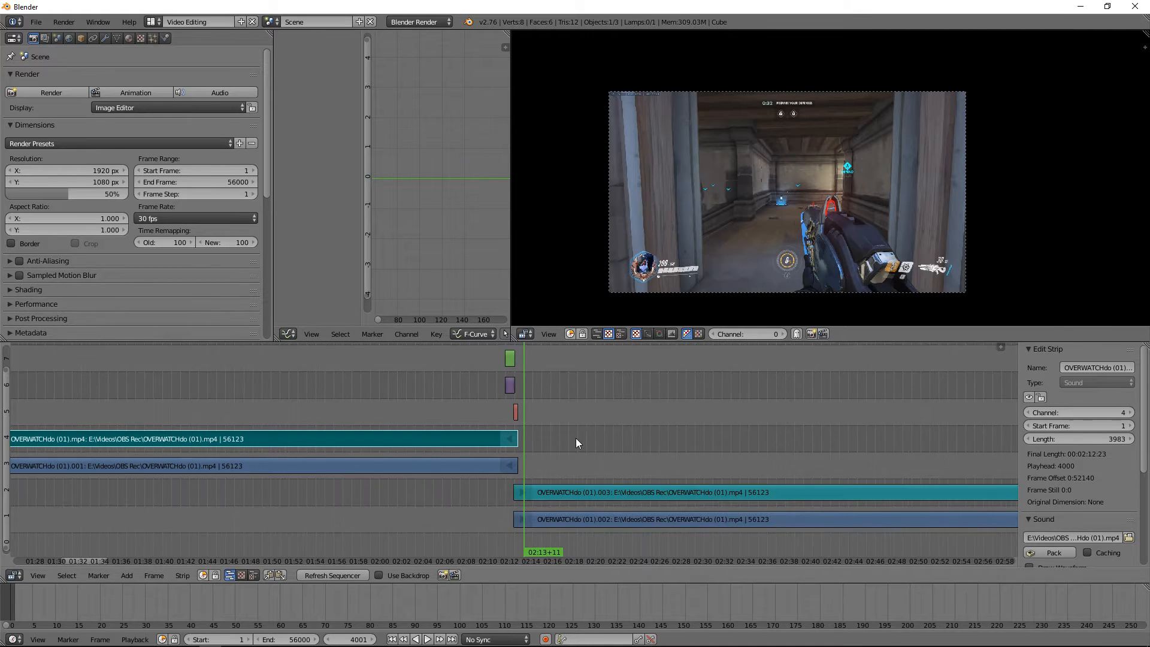
pyautogui.scroll(5, 557, 438)
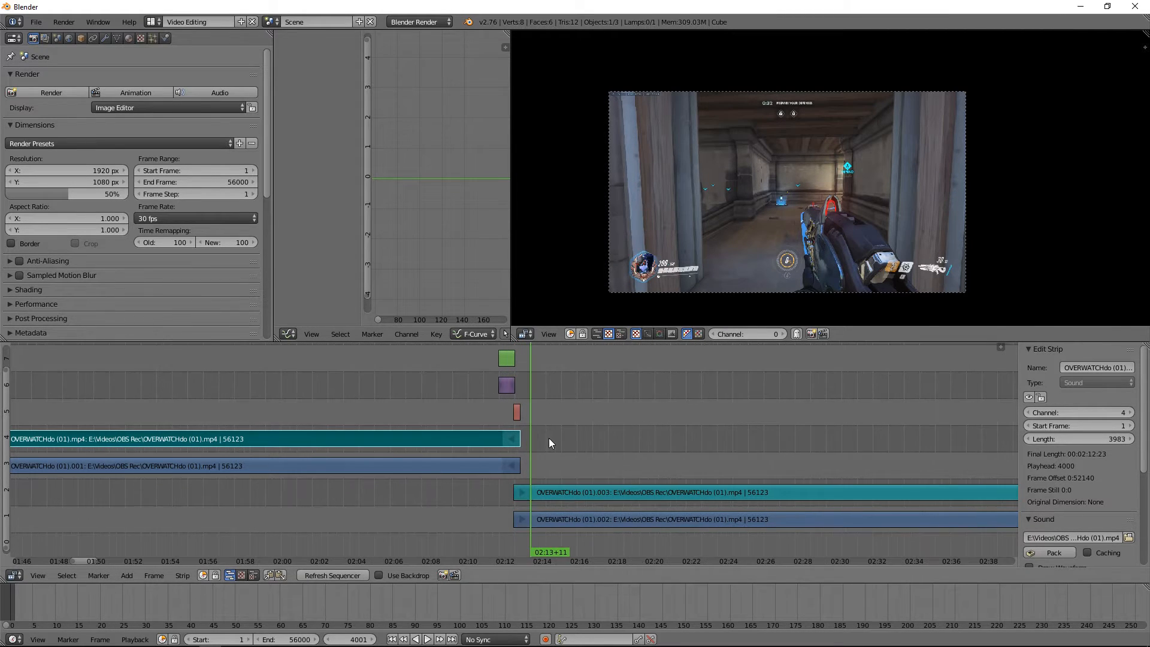
# Enable waveform drawing on the second clip's audio strip.
pyautogui.rightClick(814, 490)
pyautogui.scroll(-1, 1058, 436)
pyautogui.scroll(1, 1057, 437)
pyautogui.scroll(2, 953, 441)
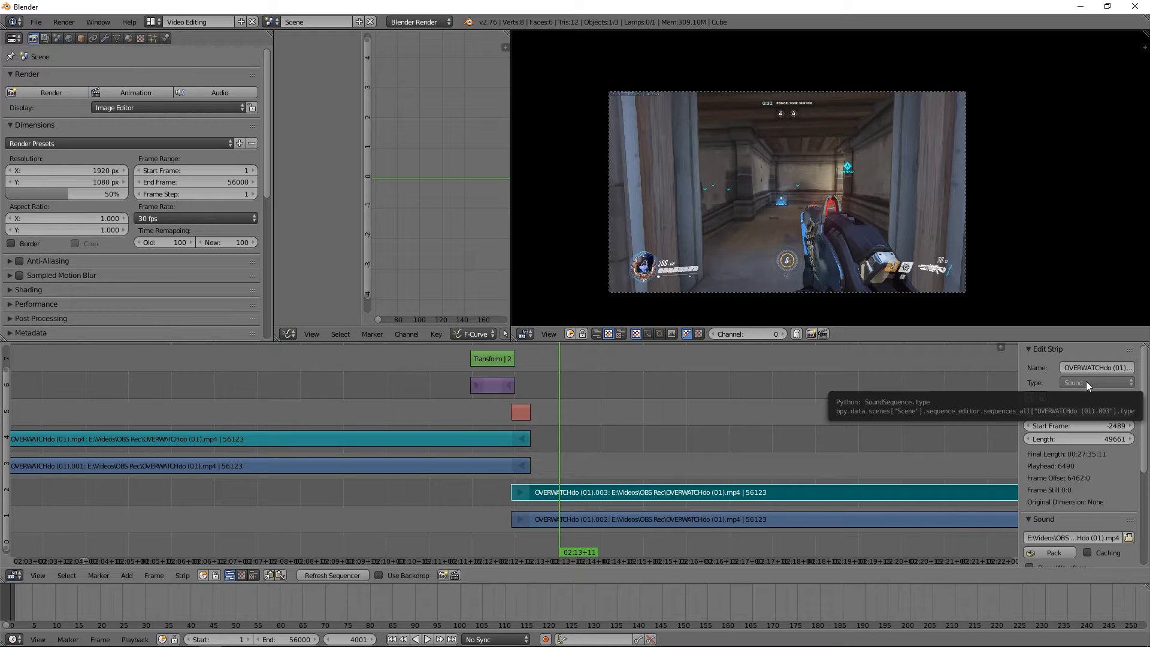
pyautogui.scroll(-4, 1086, 383)
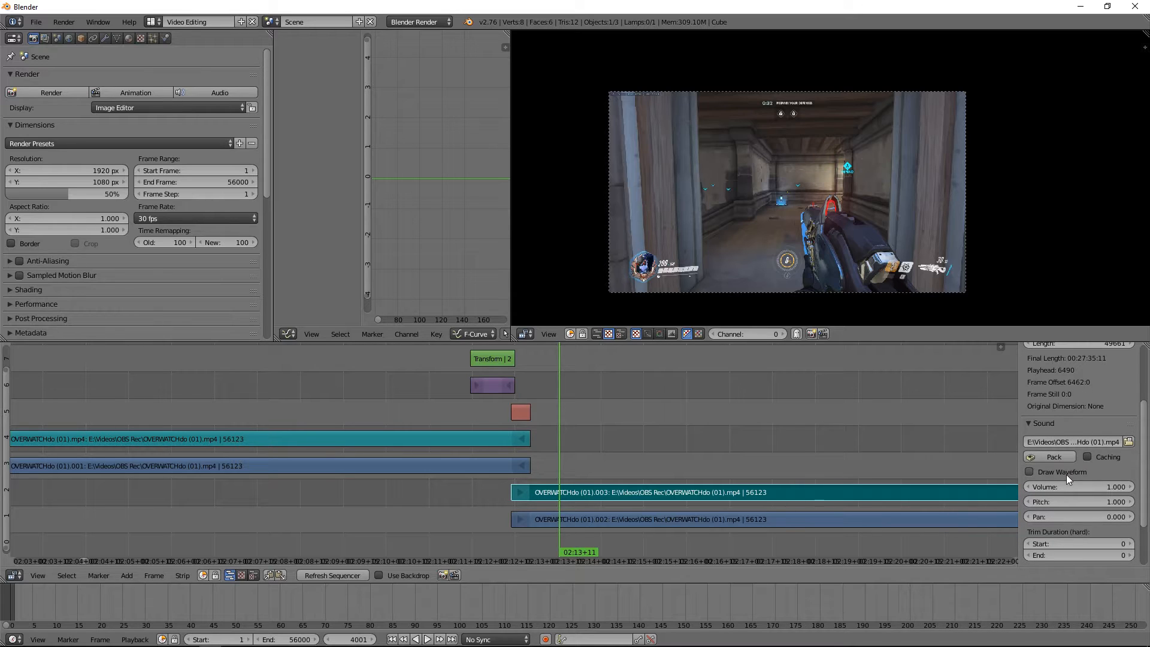
pyautogui.click(1064, 472)
# Inspect the second clip's audio strip and disable its waveform drawing.
pyautogui.scroll(4, 1073, 473)
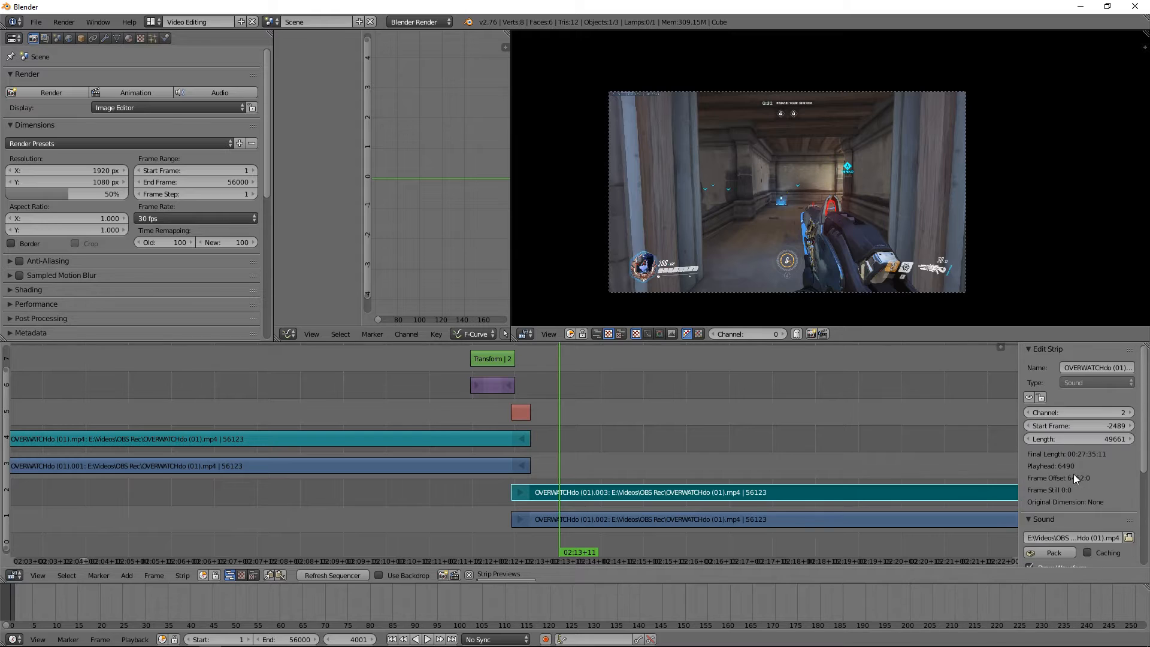
pyautogui.scroll(-6, 1072, 474)
pyautogui.scroll(3, 613, 495)
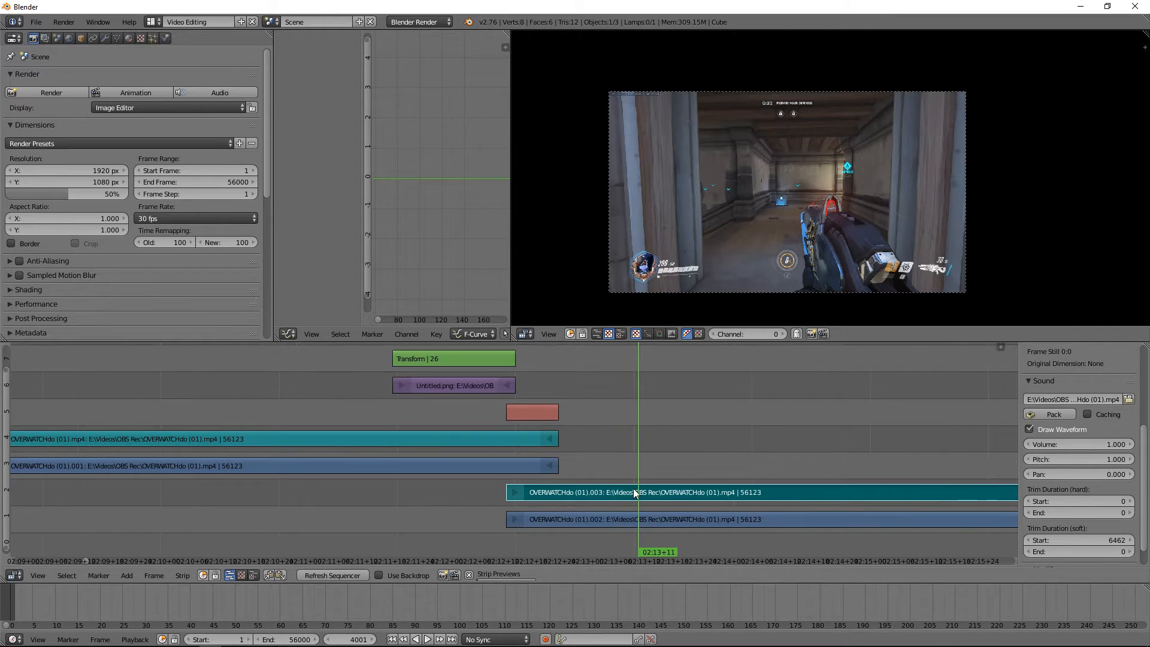
pyautogui.scroll(-2, 634, 494)
pyautogui.click(1028, 428)
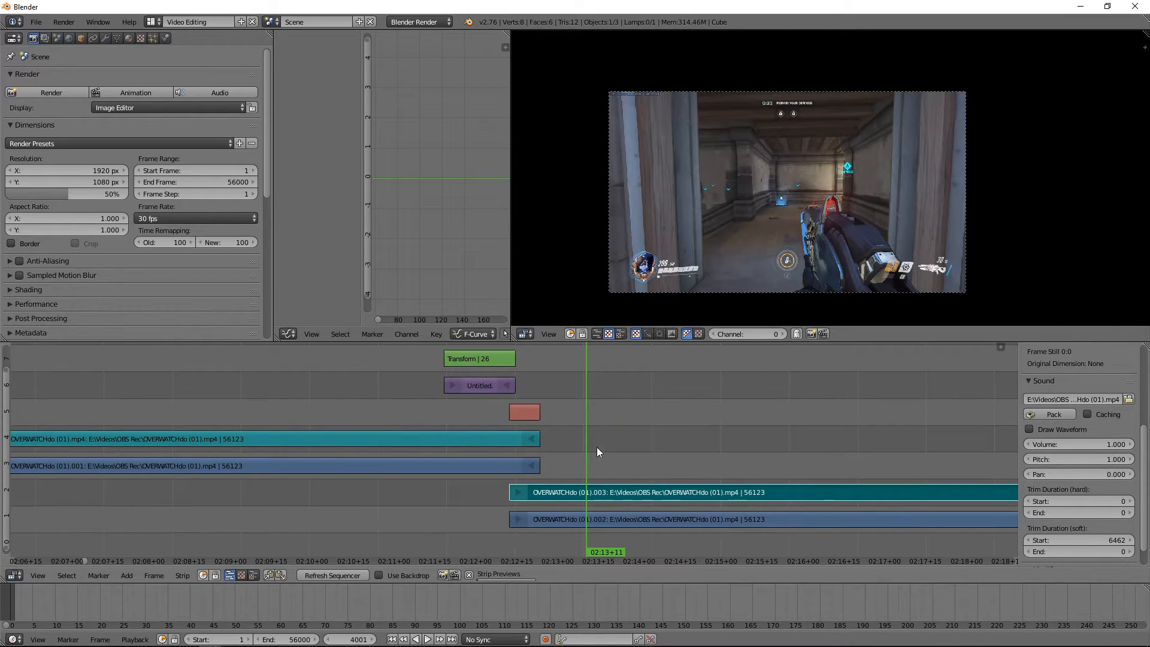
# Select the first clip's audio strip, cancel the running strip preview job, and enable waveform drawing for the strip.
pyautogui.rightClick(372, 437)
pyautogui.moveTo(375, 503); pyautogui.dragTo(1001, 477, button='middle')
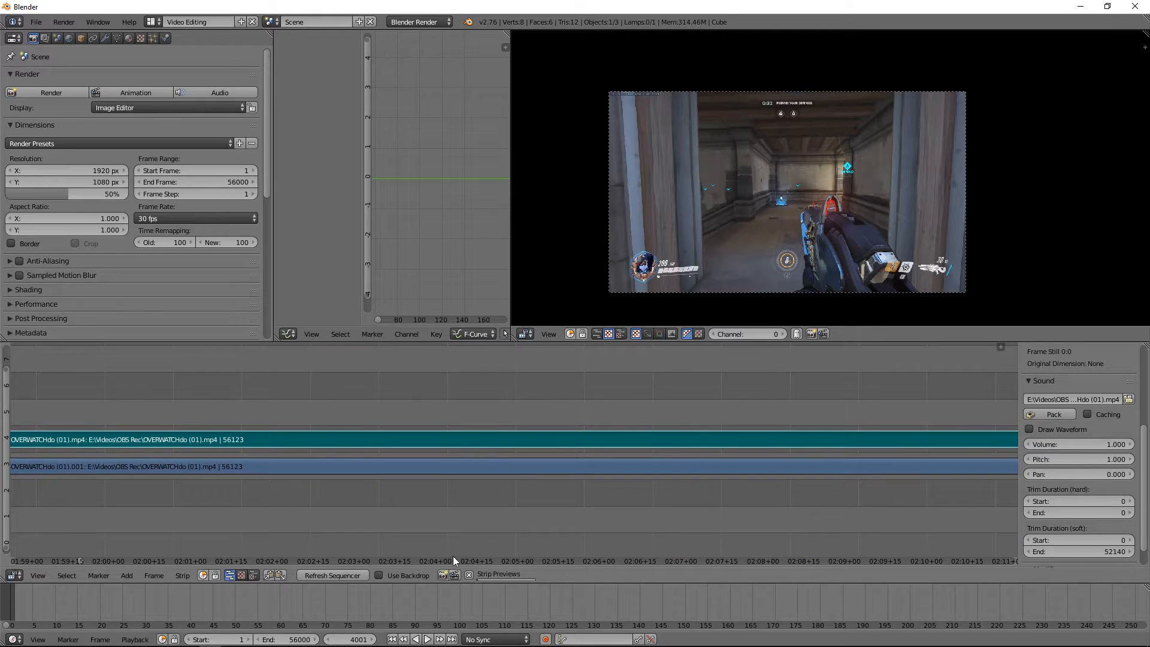
pyautogui.click(469, 574)
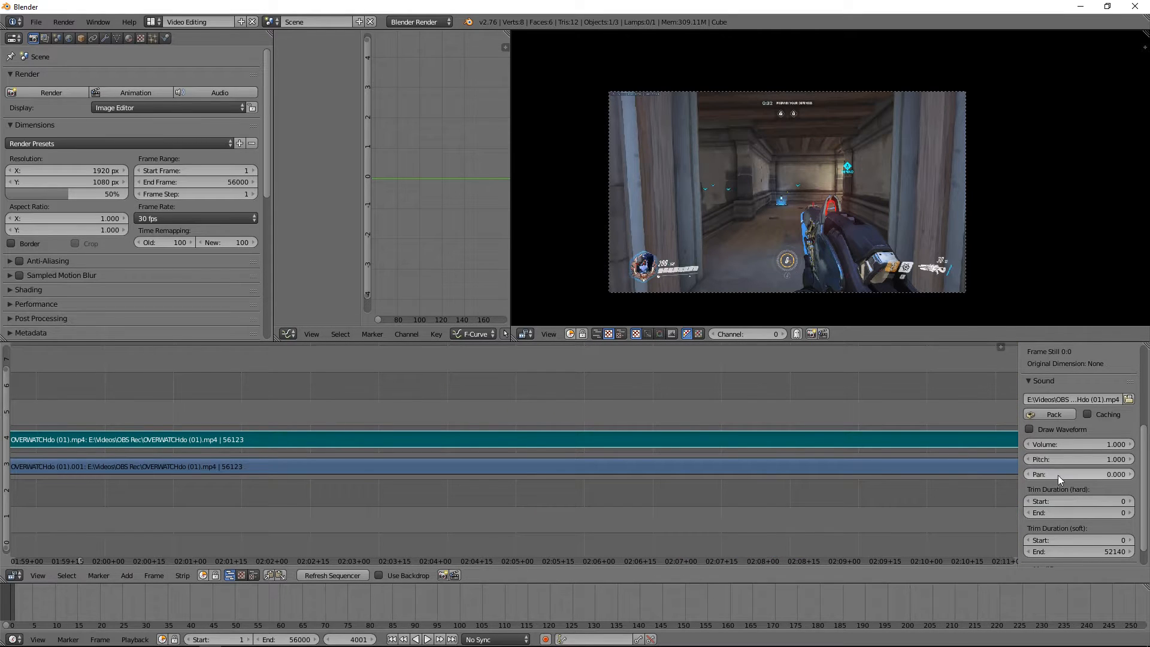
pyautogui.click(1035, 429)
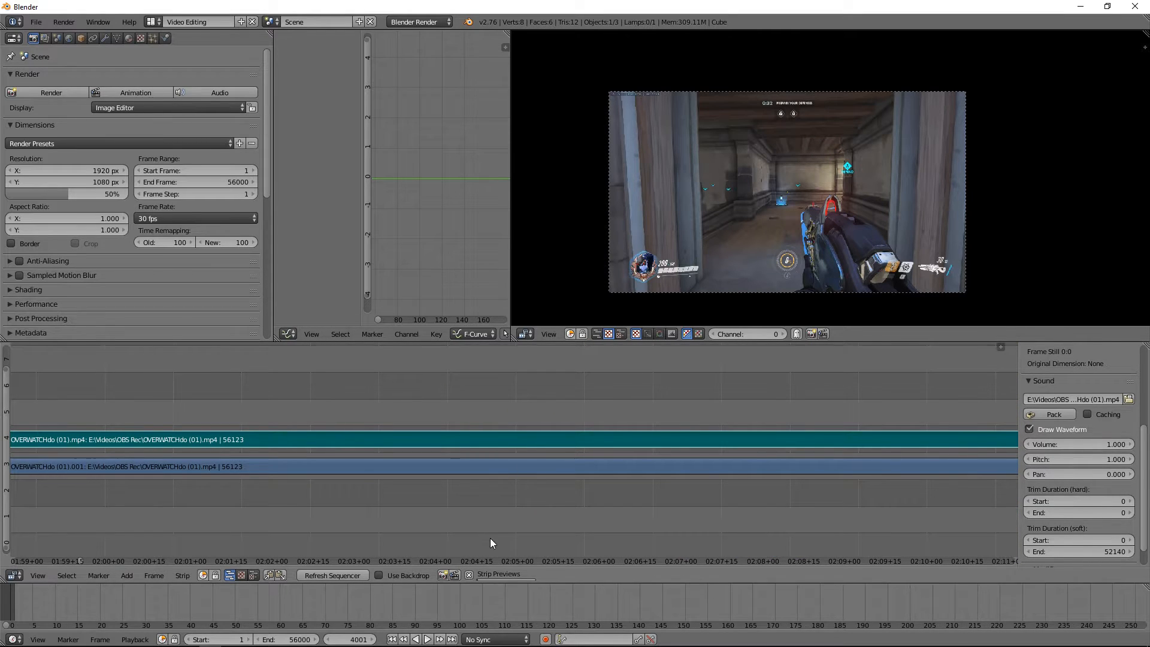
# Examine the waveform near the start of the first clip's audio strip.
pyautogui.scroll(-14, 424, 490)
pyautogui.moveTo(242, 459); pyautogui.dragTo(734, 441, button='middle')
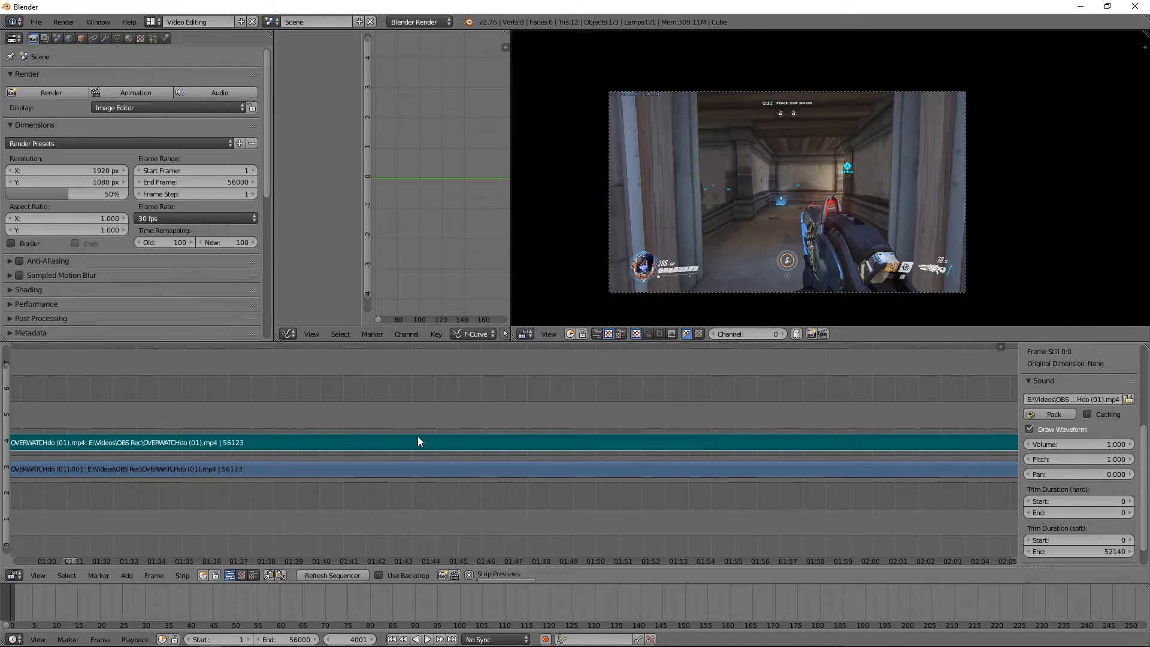
pyautogui.moveTo(419, 441); pyautogui.dragTo(645, 429, button='middle')
pyautogui.scroll(-20, 622, 427)
pyautogui.moveTo(299, 434); pyautogui.dragTo(677, 434, button='middle')
pyautogui.scroll(20, 601, 438)
pyautogui.moveTo(914, 445); pyautogui.dragTo(511, 436, button='middle')
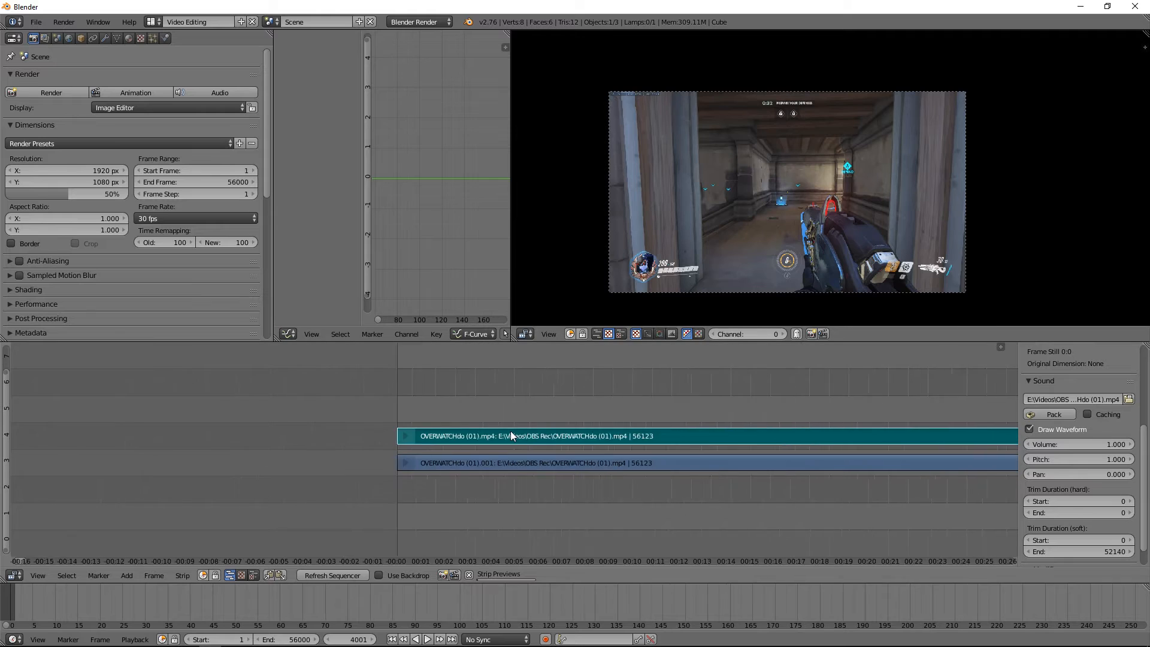
pyautogui.scroll(18, 510, 436)
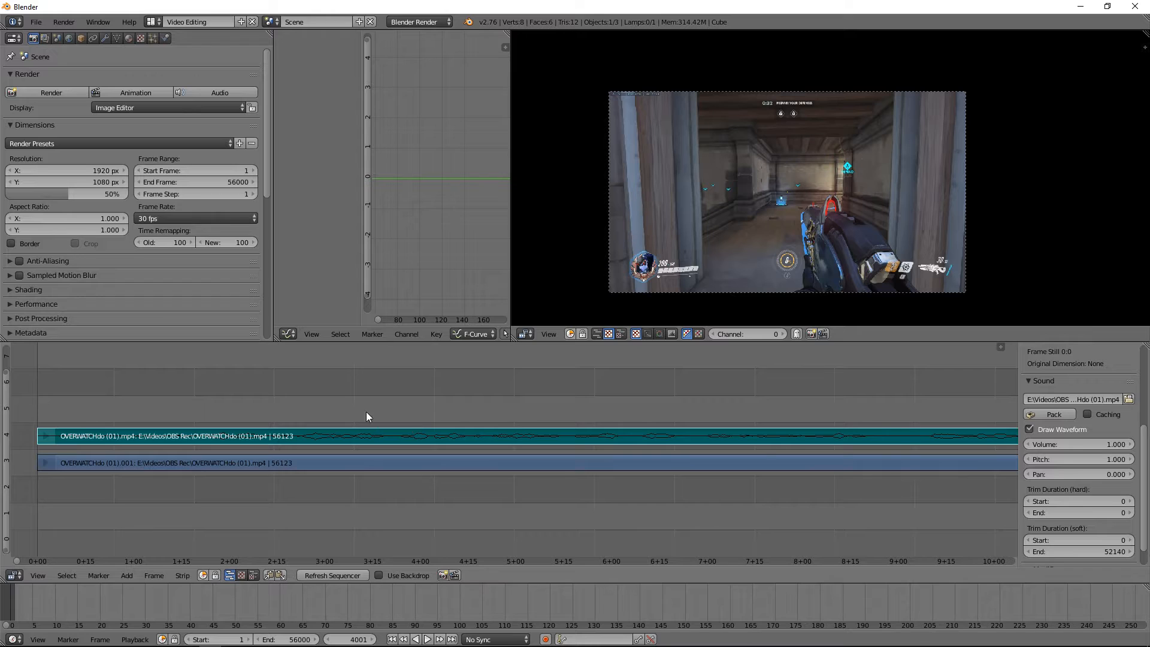
pyautogui.scroll(5, 407, 429)
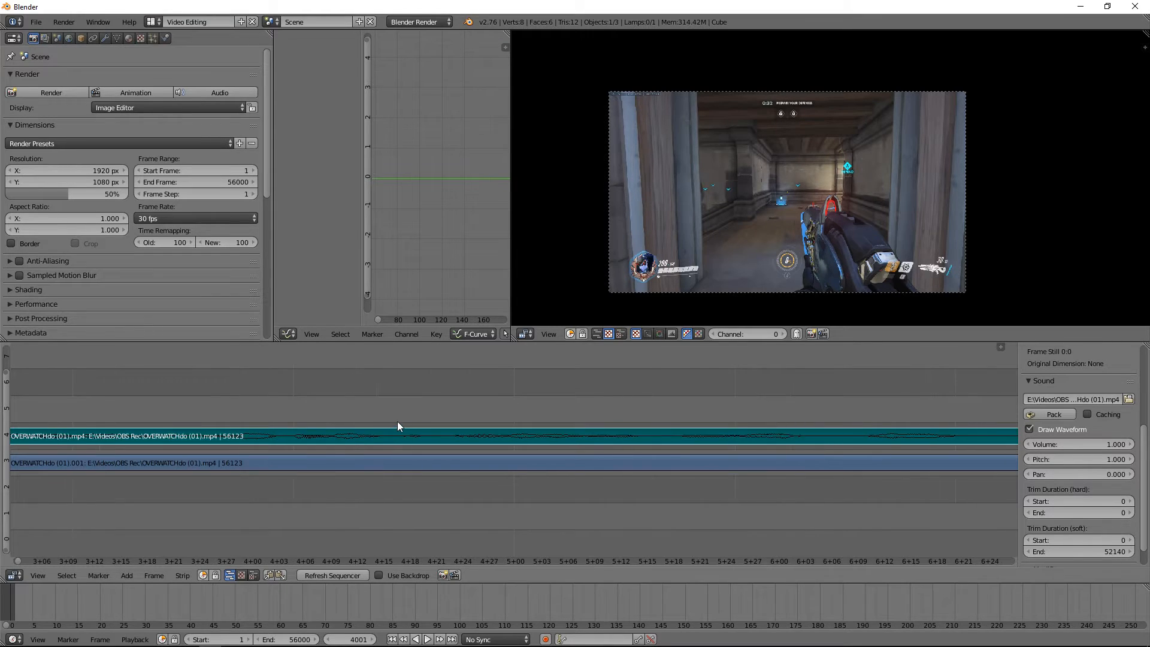
# Scrub through the first clip along its waveform and leave the playhead at frame 319.
pyautogui.moveTo(396, 421); pyautogui.dragTo(857, 384)
pyautogui.scroll(-6, 685, 397)
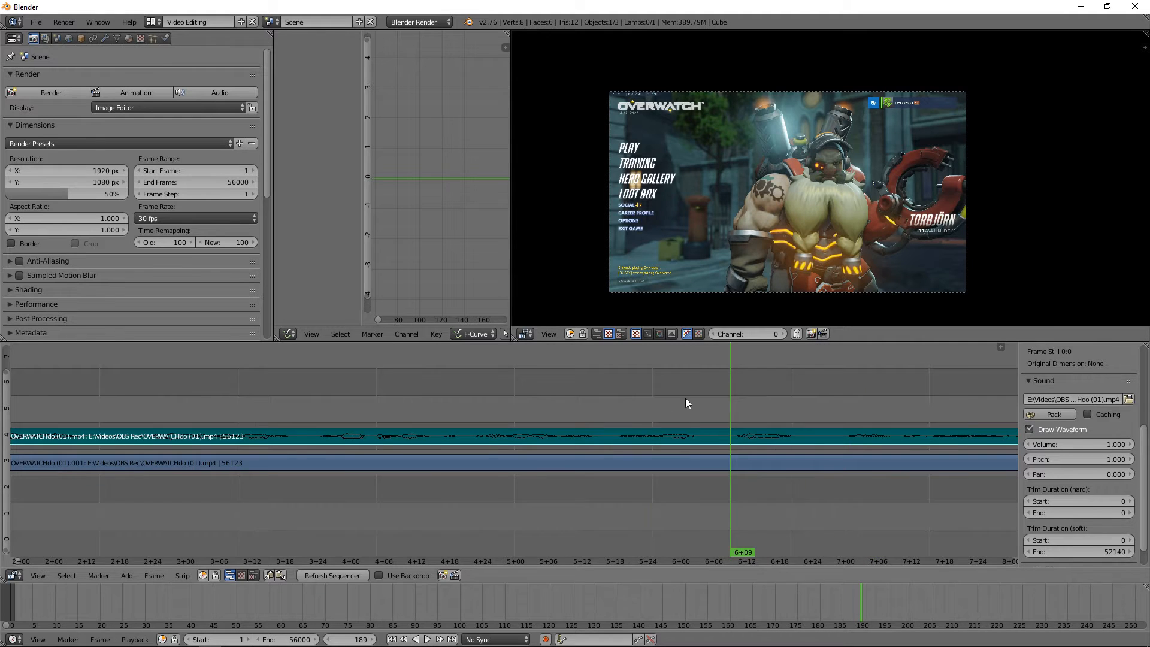
pyautogui.moveTo(480, 428); pyautogui.dragTo(789, 422)
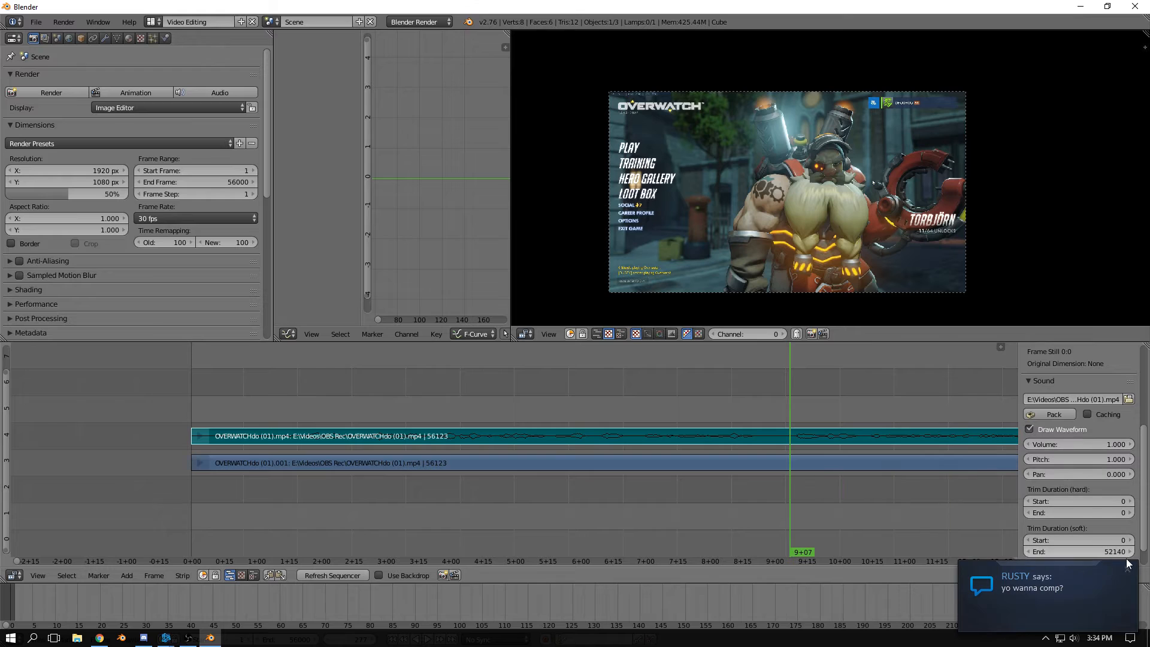
pyautogui.click(891, 516)
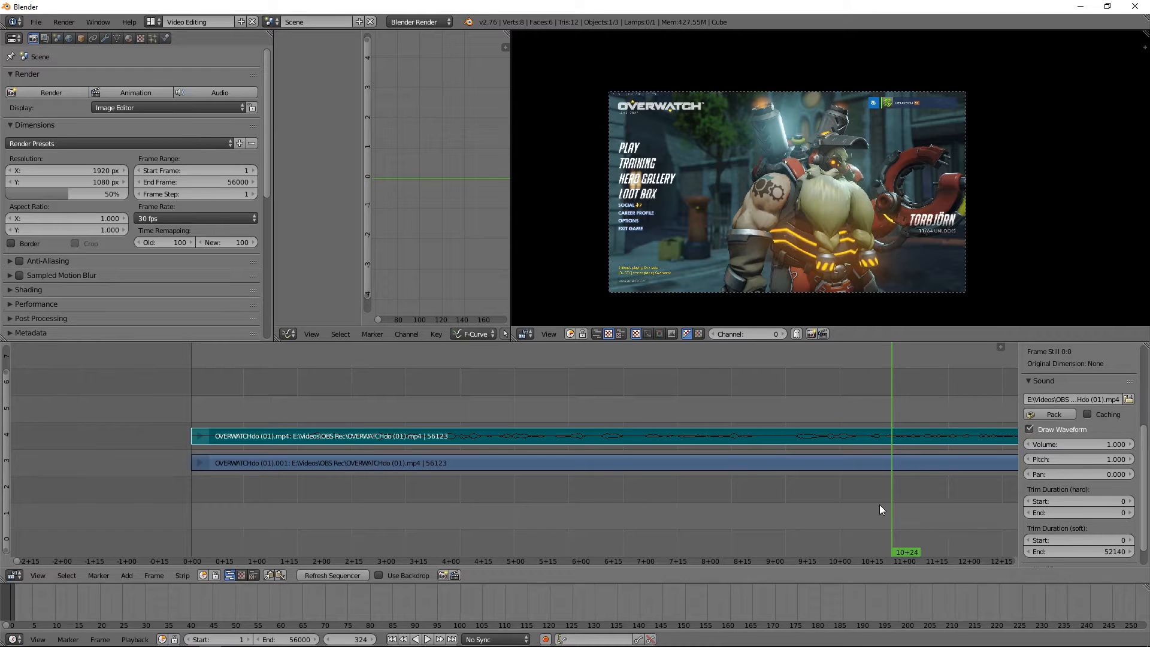
pyautogui.click(845, 393)
pyautogui.moveTo(843, 388); pyautogui.dragTo(880, 398)
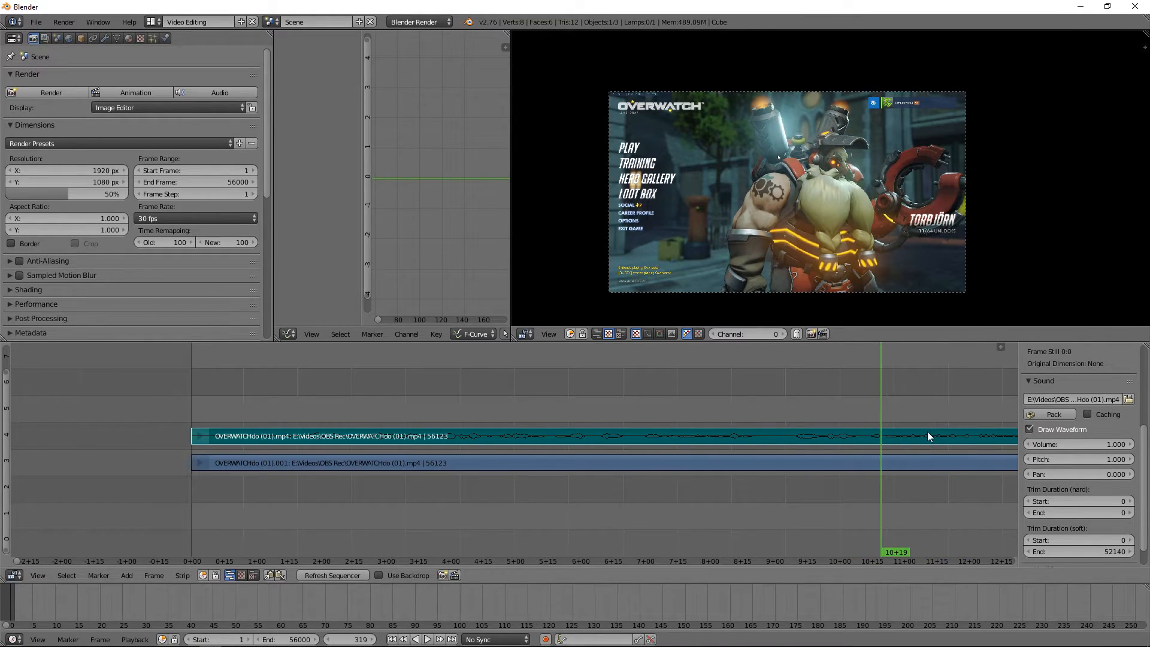
# Try a volume of 6.9 on the first clip's audio strip, and reset the volume to 1.
pyautogui.click(1062, 439)
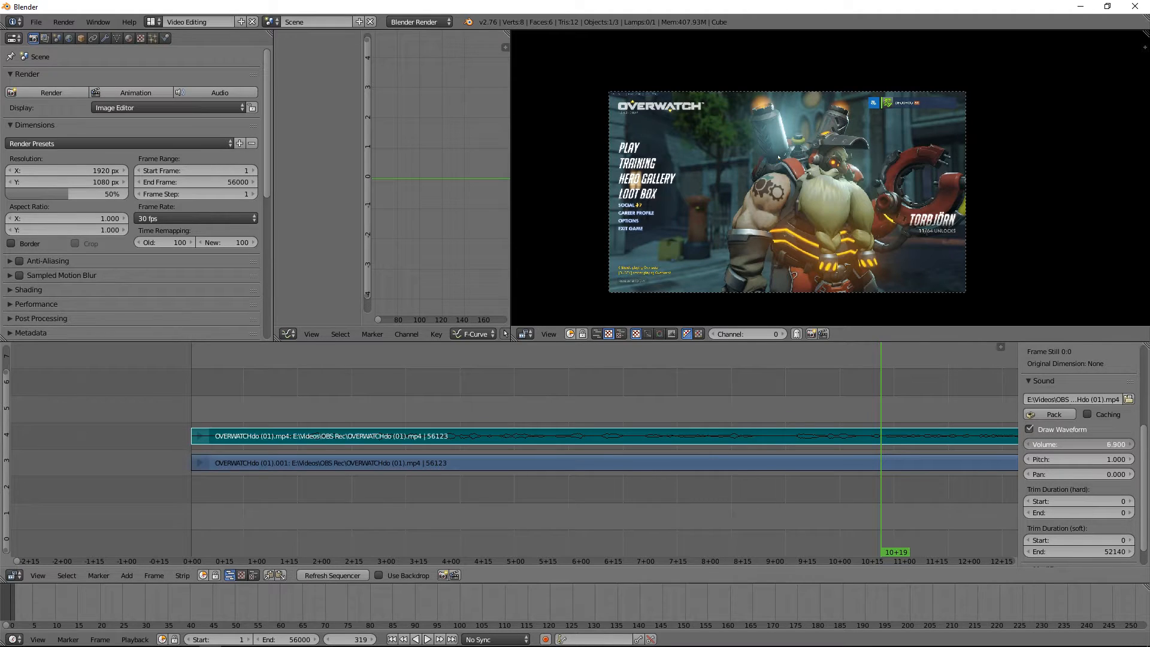
pyautogui.click(1062, 440)
pyautogui.write('1')
pyautogui.press('Return')
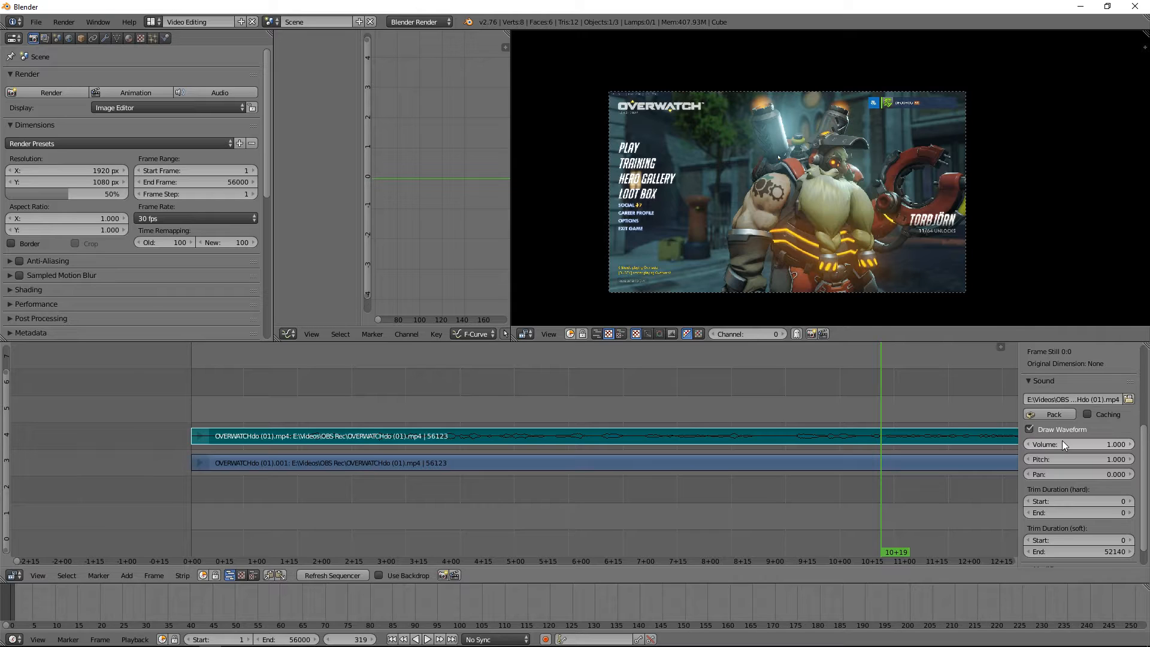
pyautogui.scroll(5, 1091, 448)
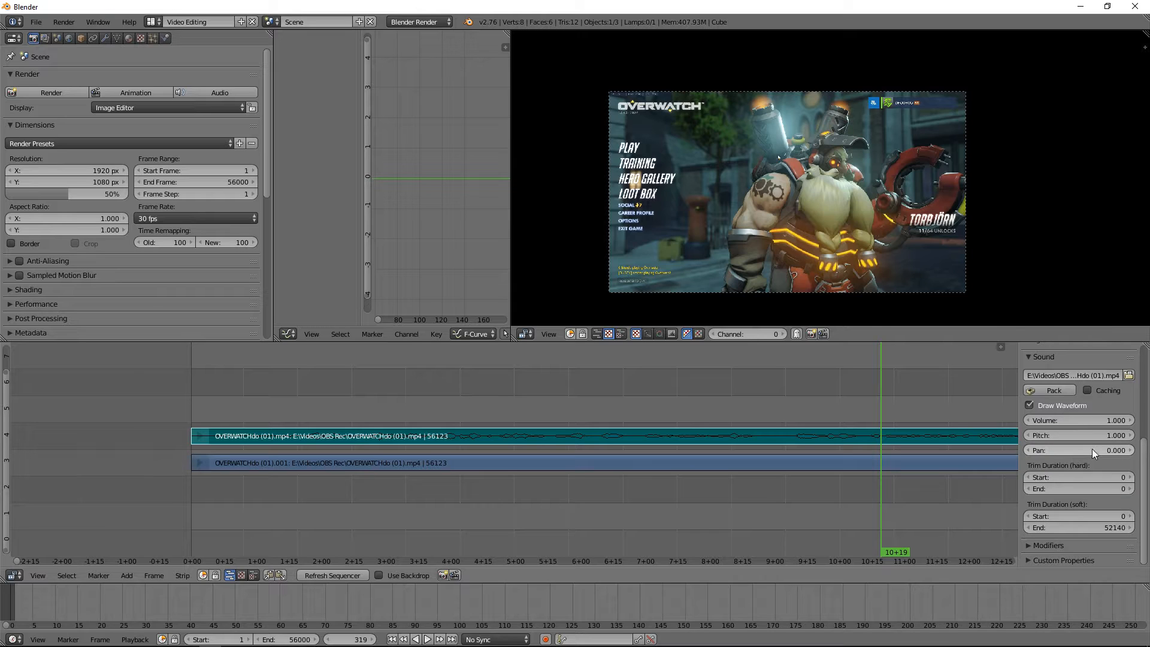
pyautogui.scroll(2, 645, 464)
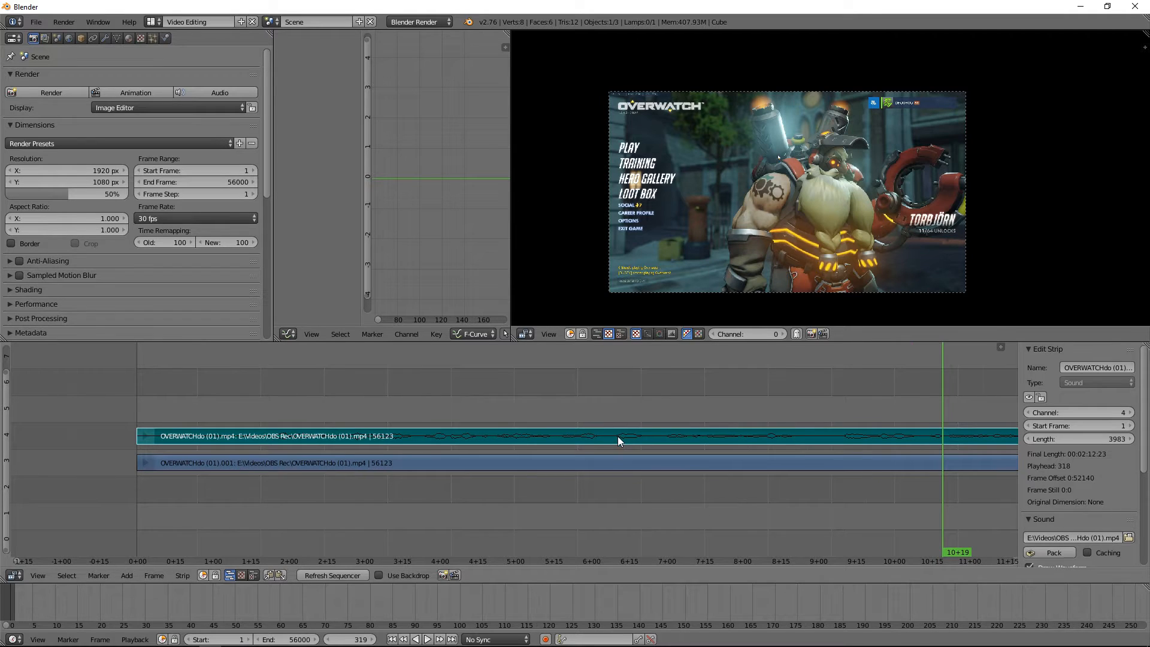
pyautogui.scroll(-1, 617, 436)
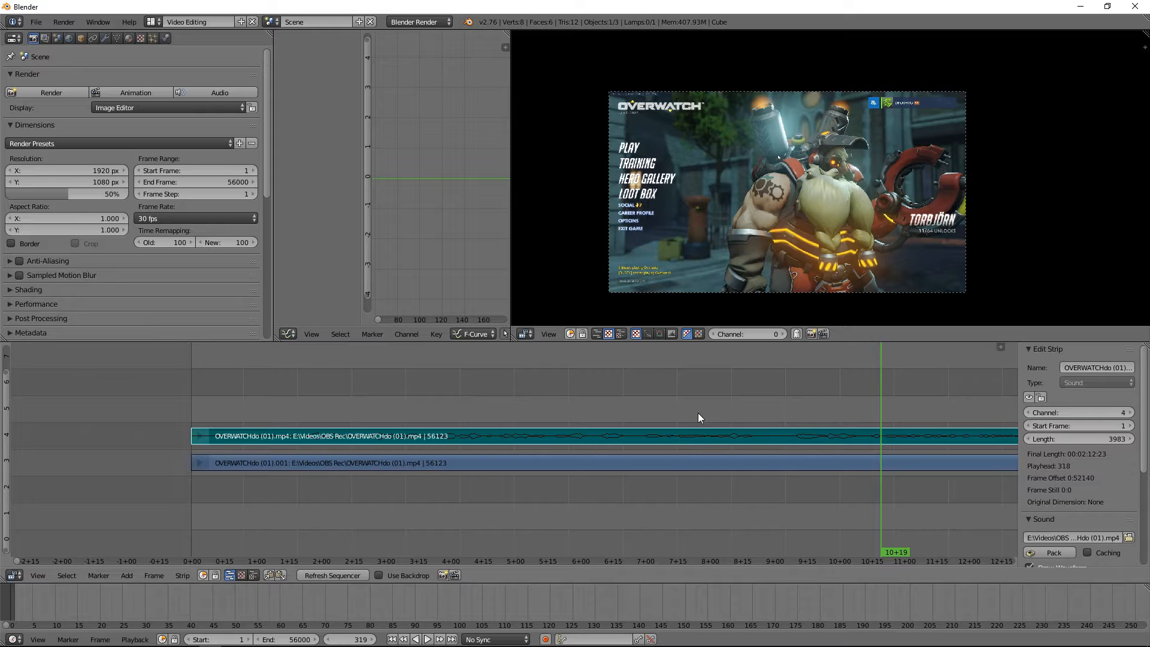
# Scrub the playhead around the transition between the two clips and leave it at frame 3972, on the text overlay.
pyautogui.scroll(-10, 698, 418)
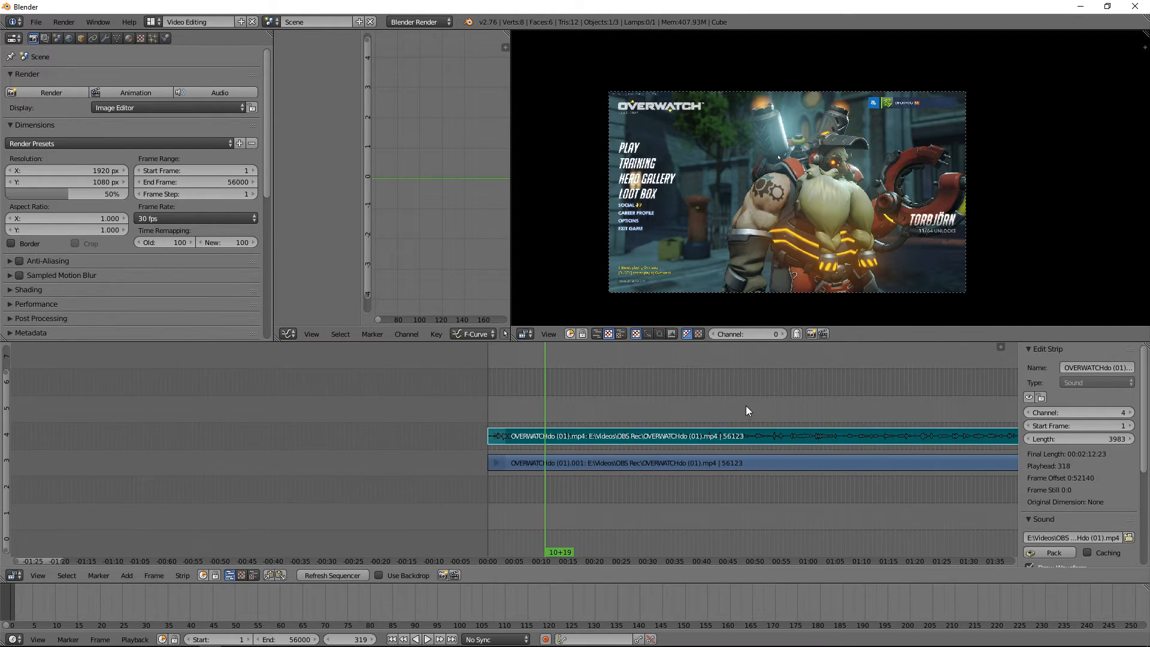
pyautogui.scroll(-10, 755, 408)
pyautogui.moveTo(830, 415); pyautogui.dragTo(731, 403, button='middle')
pyautogui.moveTo(662, 411); pyautogui.dragTo(479, 388, button='middle')
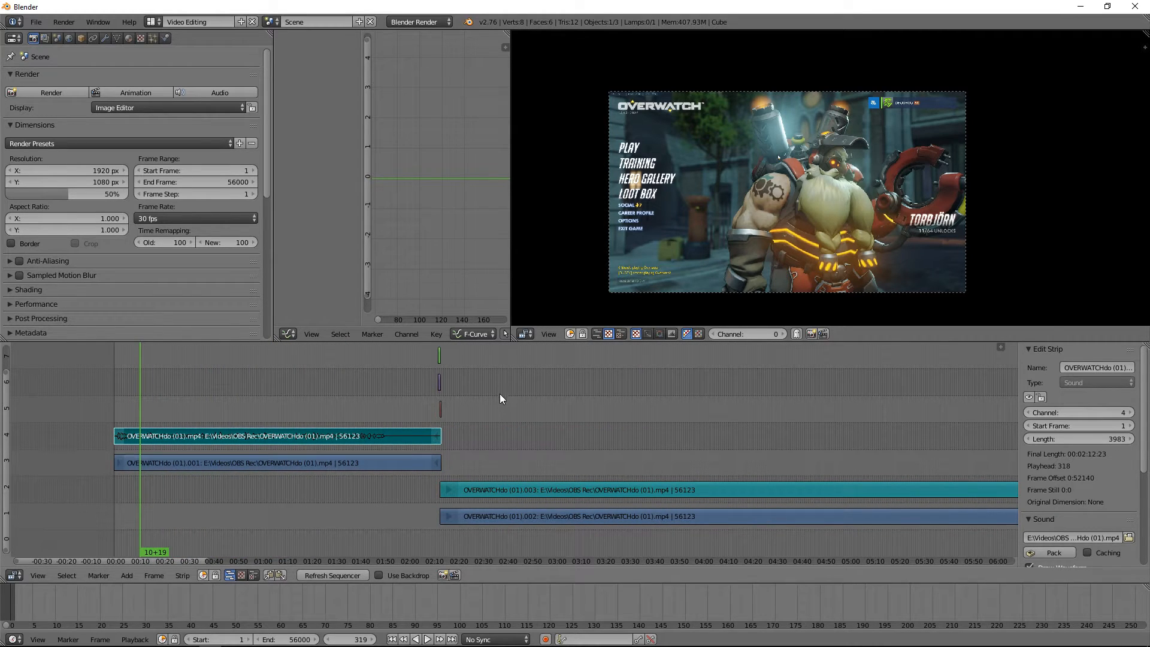
pyautogui.scroll(20, 494, 394)
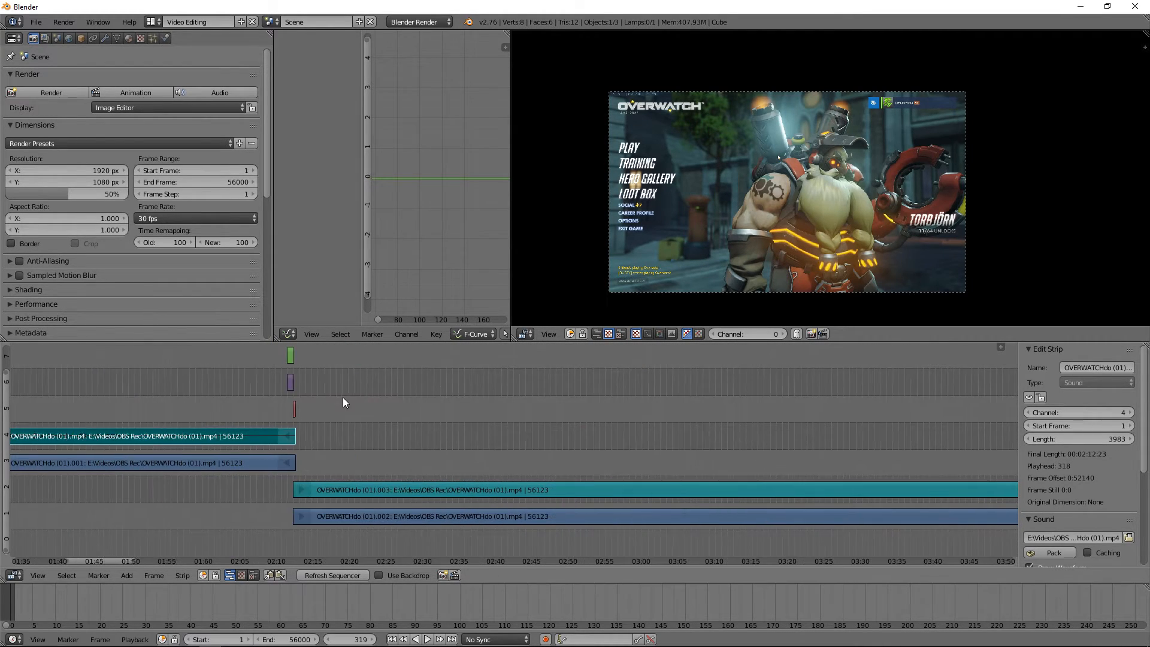
pyautogui.moveTo(328, 421); pyautogui.dragTo(693, 389, button='middle')
pyautogui.scroll(16, 693, 390)
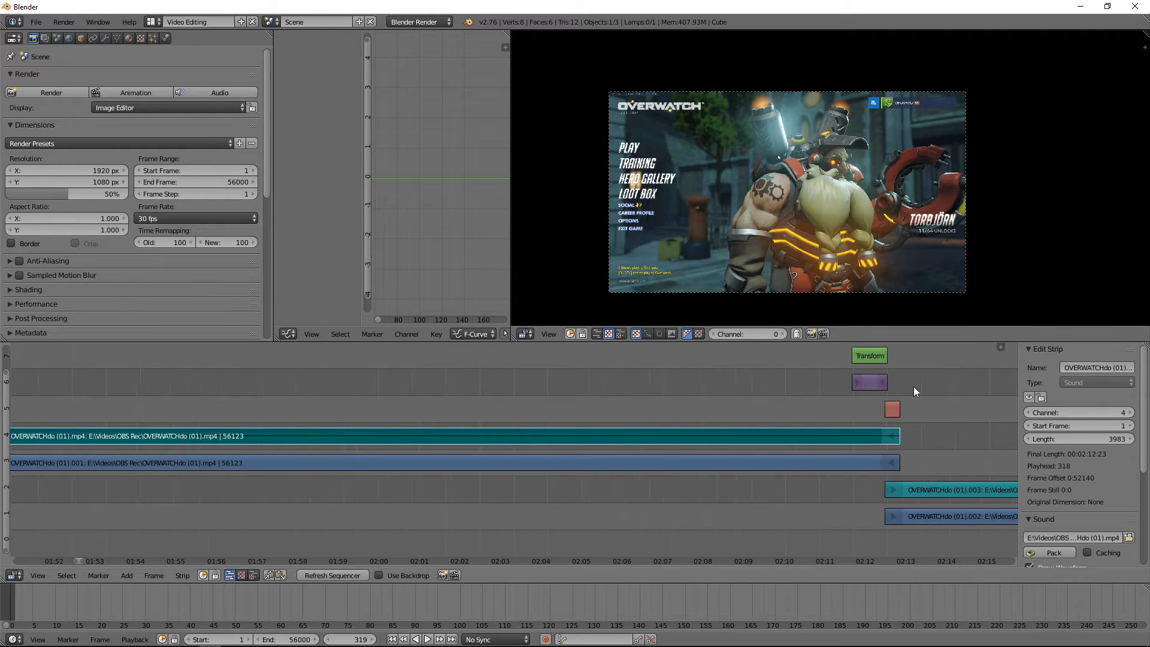
pyautogui.moveTo(913, 387); pyautogui.dragTo(673, 379, button='middle')
pyautogui.scroll(5, 642, 383)
pyautogui.scroll(1, 709, 383)
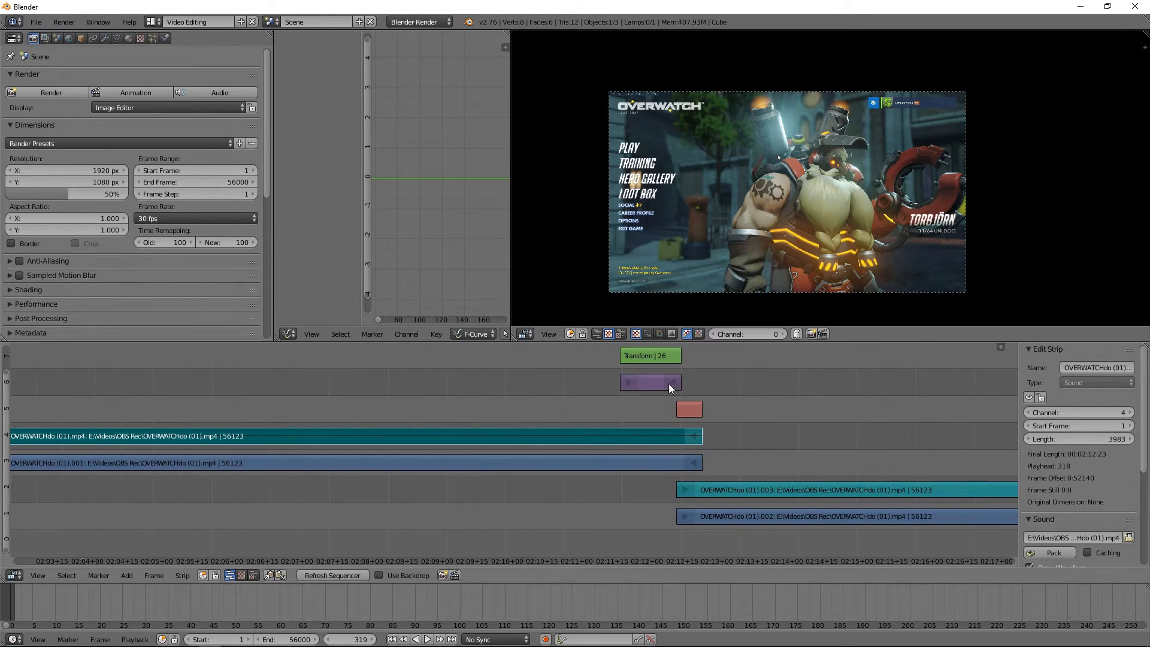
pyautogui.click(678, 395)
pyautogui.hotkey('alt', 'a')
pyautogui.moveTo(703, 404); pyautogui.dragTo(674, 418)
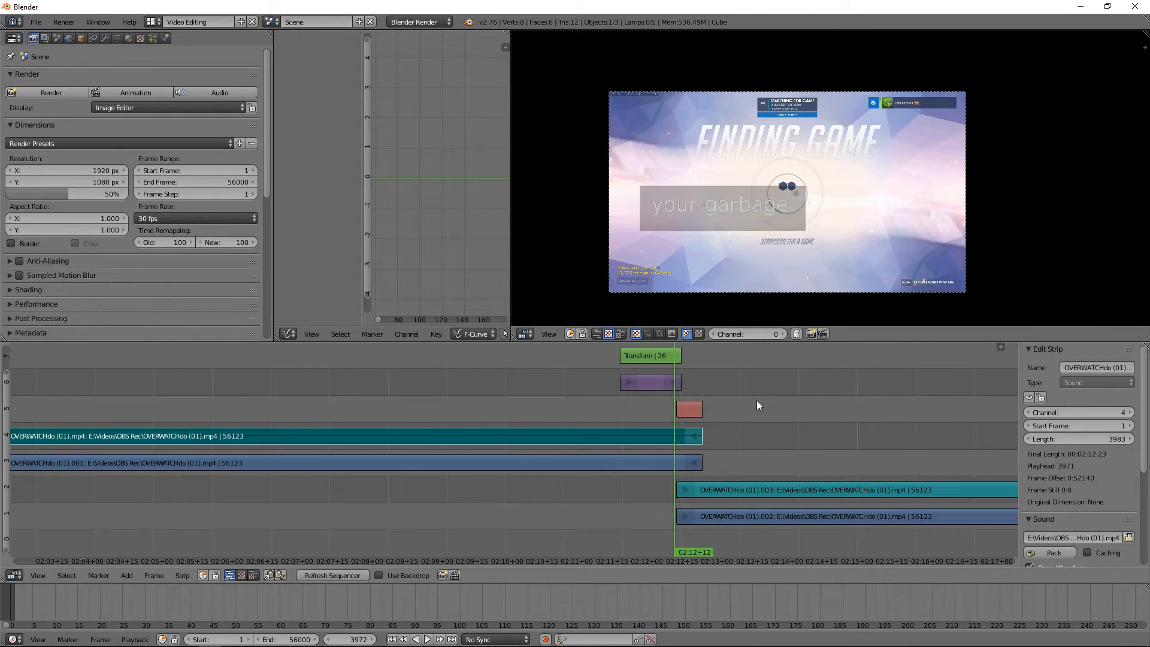
# Render the current frame as a still image, inspect the text overlay in it, and close the render result.
pyautogui.click(74, 91)
pyautogui.scroll(-7, 463, 451)
pyautogui.scroll(4, 575, 468)
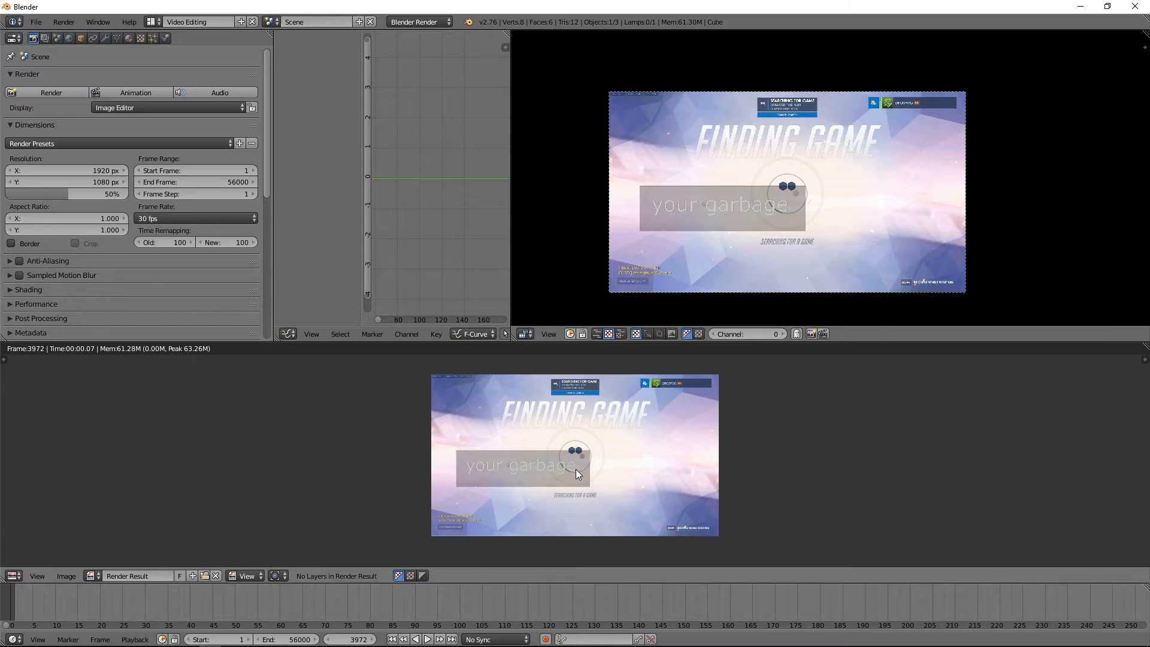
pyautogui.press('Escape')
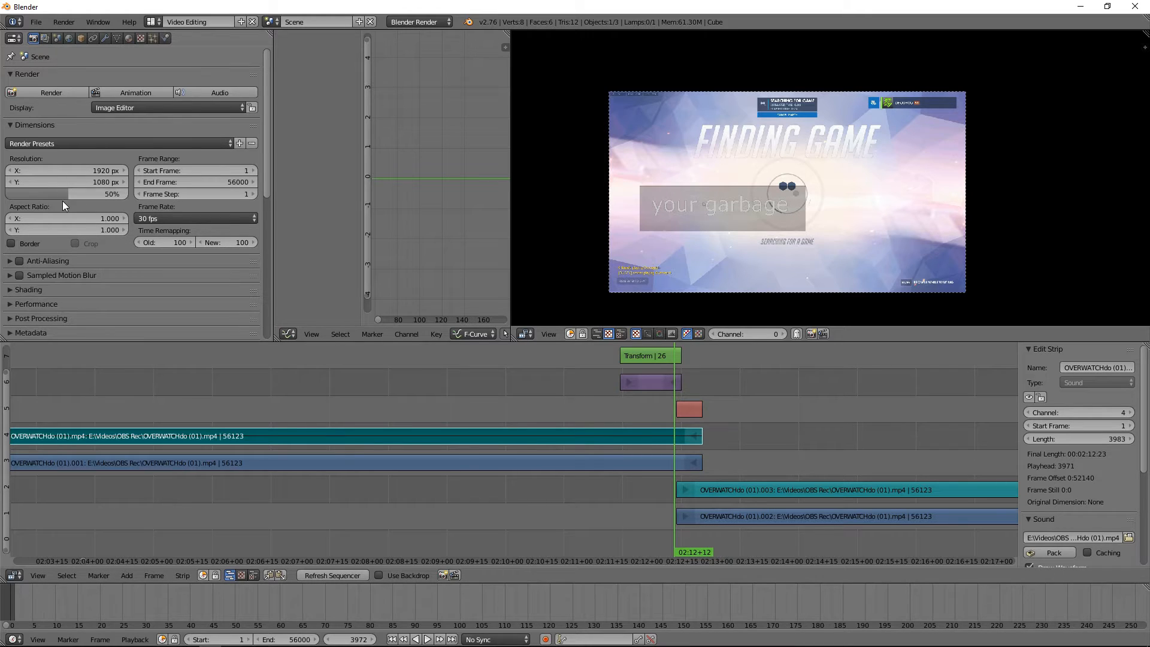
# Set the render resolution scale to 100% and the output colour mode to RGB.
pyautogui.moveTo(61, 196); pyautogui.dragTo(127, 196)
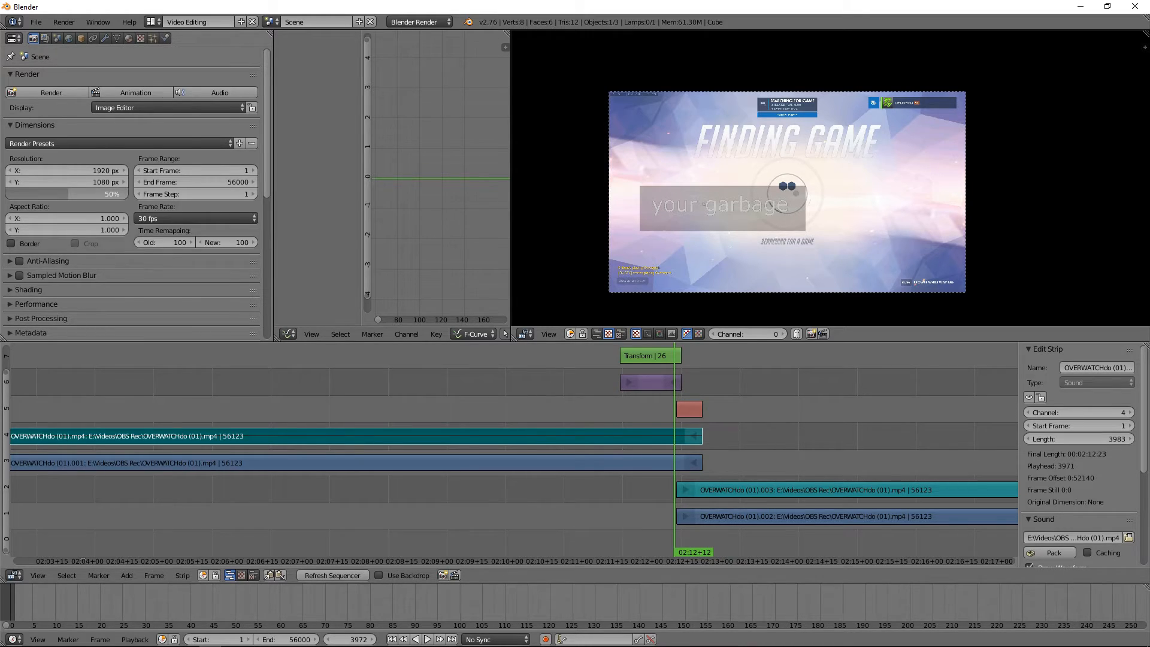
pyautogui.scroll(-4, 816, 177)
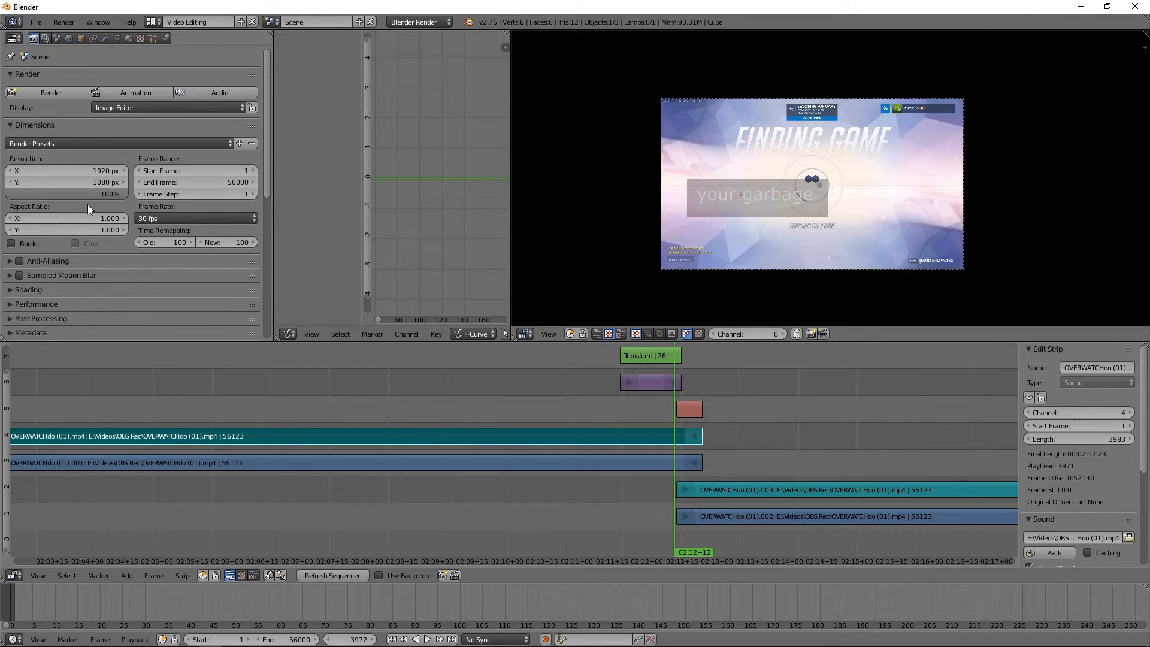
pyautogui.scroll(-7, 88, 207)
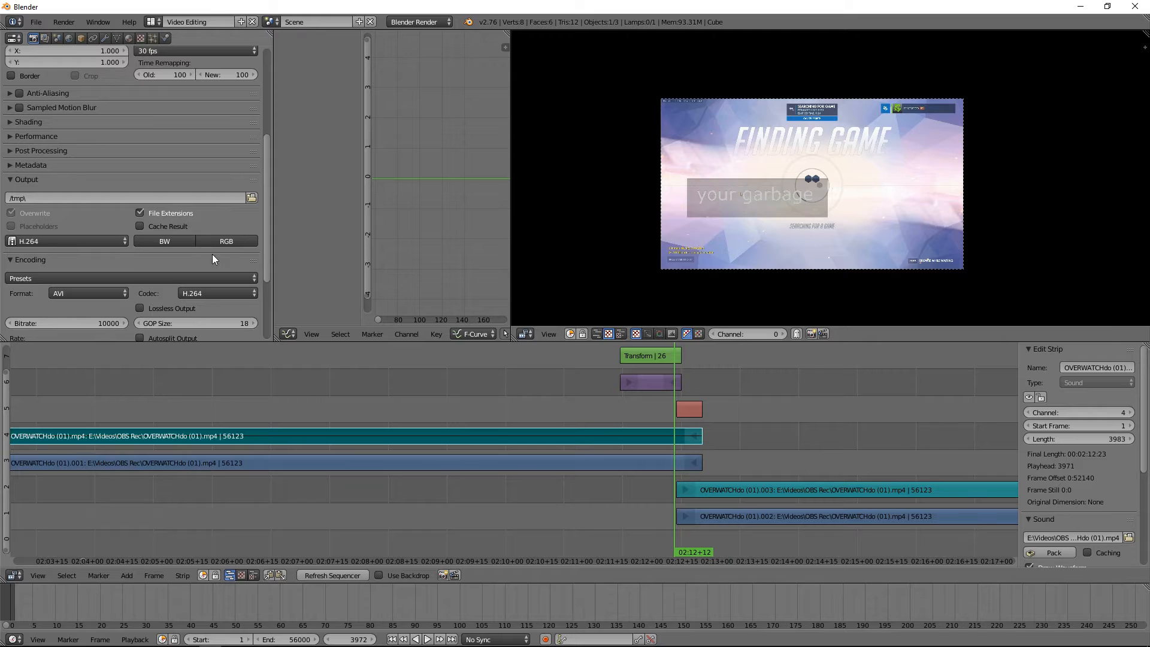
pyautogui.click(155, 242)
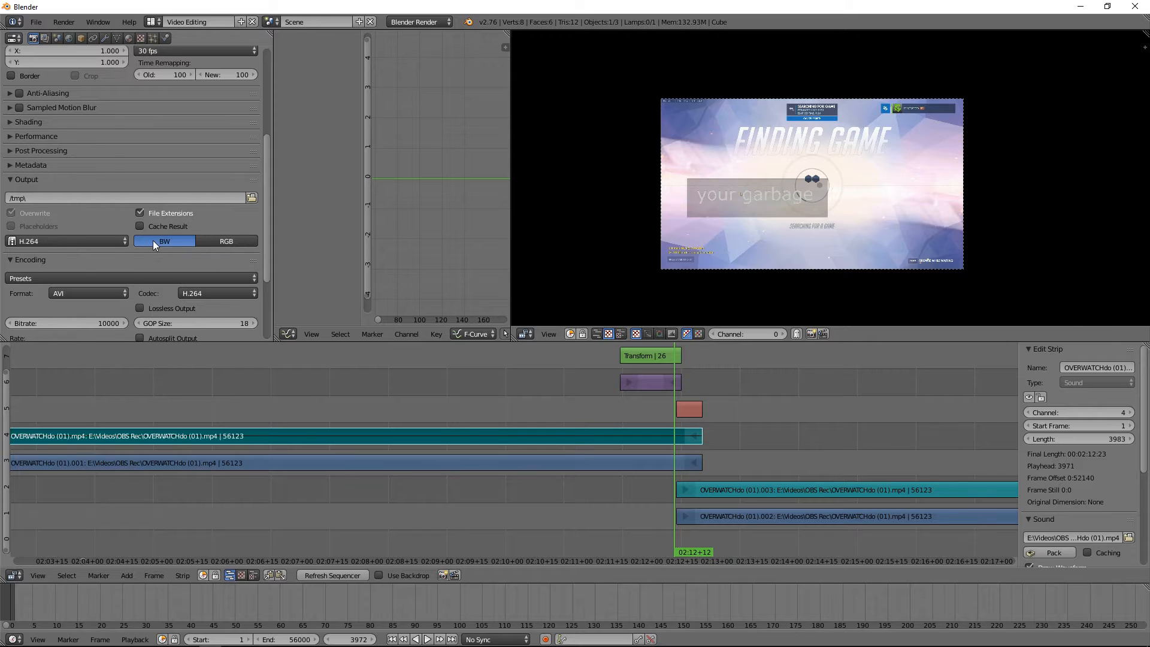
pyautogui.click(224, 241)
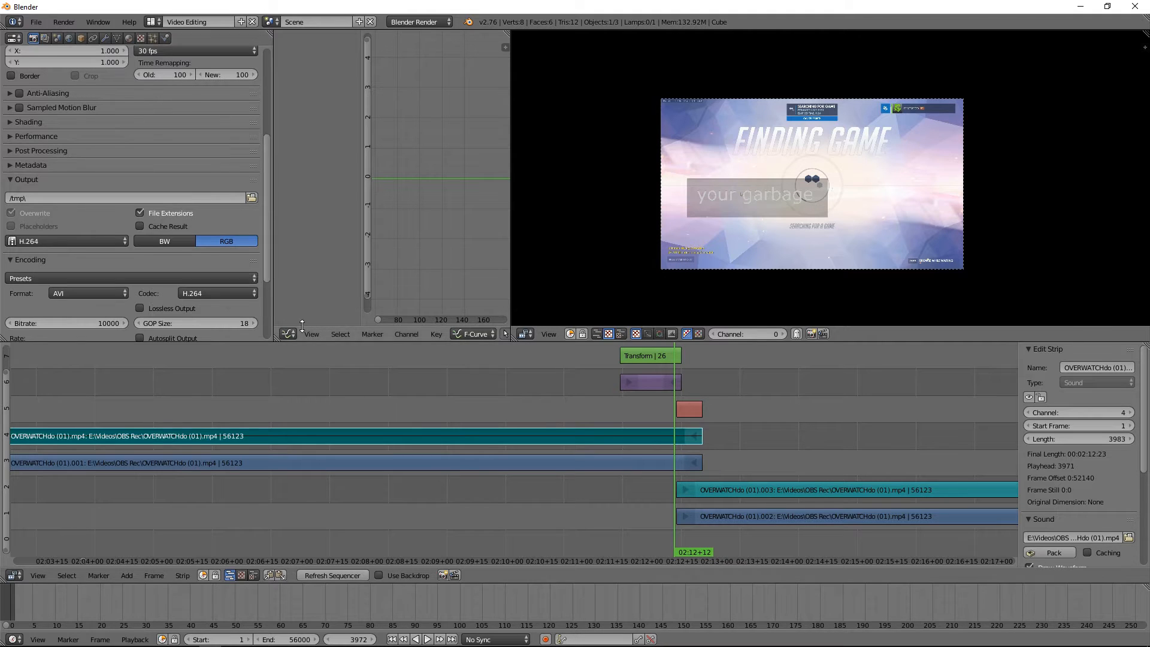
# View the contents of the render output folder and return without choosing another path.
pyautogui.click(251, 198)
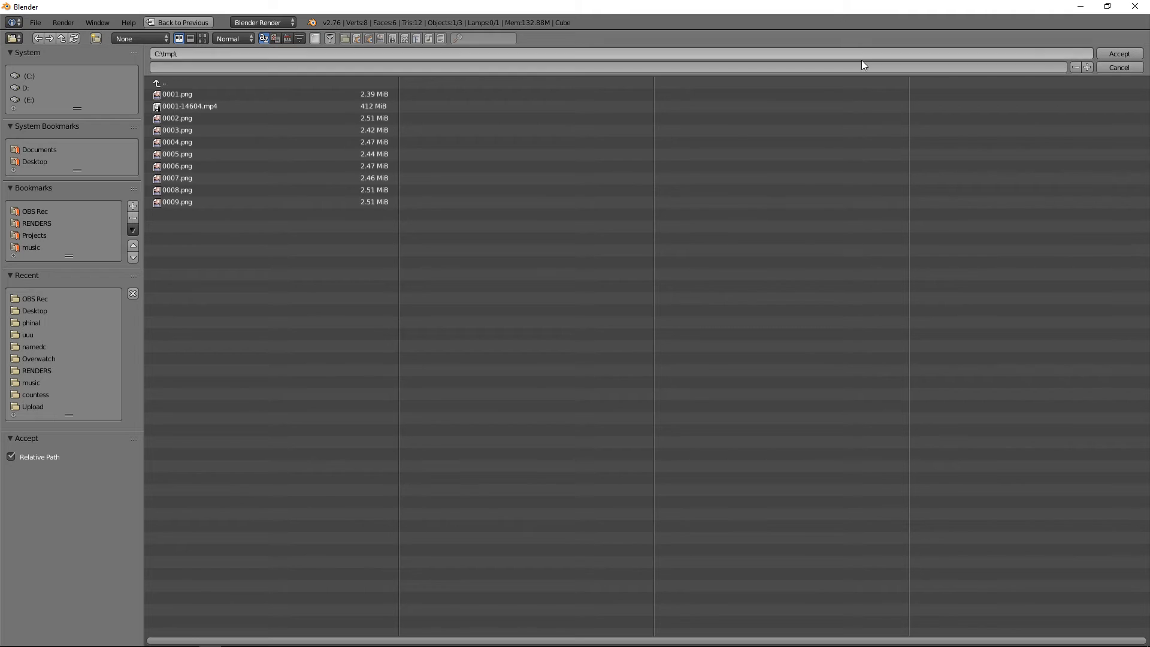
pyautogui.click(170, 23)
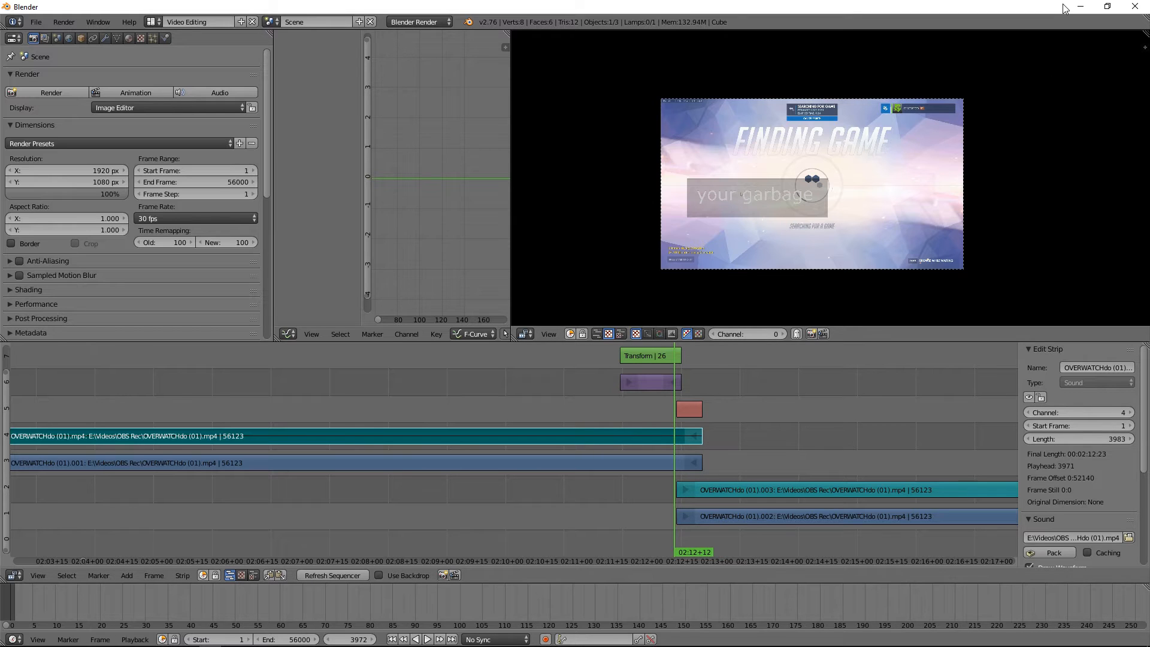
# Close Blender, switch to the Chrome browser, and open YouTube's video upload page.
pyautogui.click(1134, 6)
pyautogui.click(554, 372)
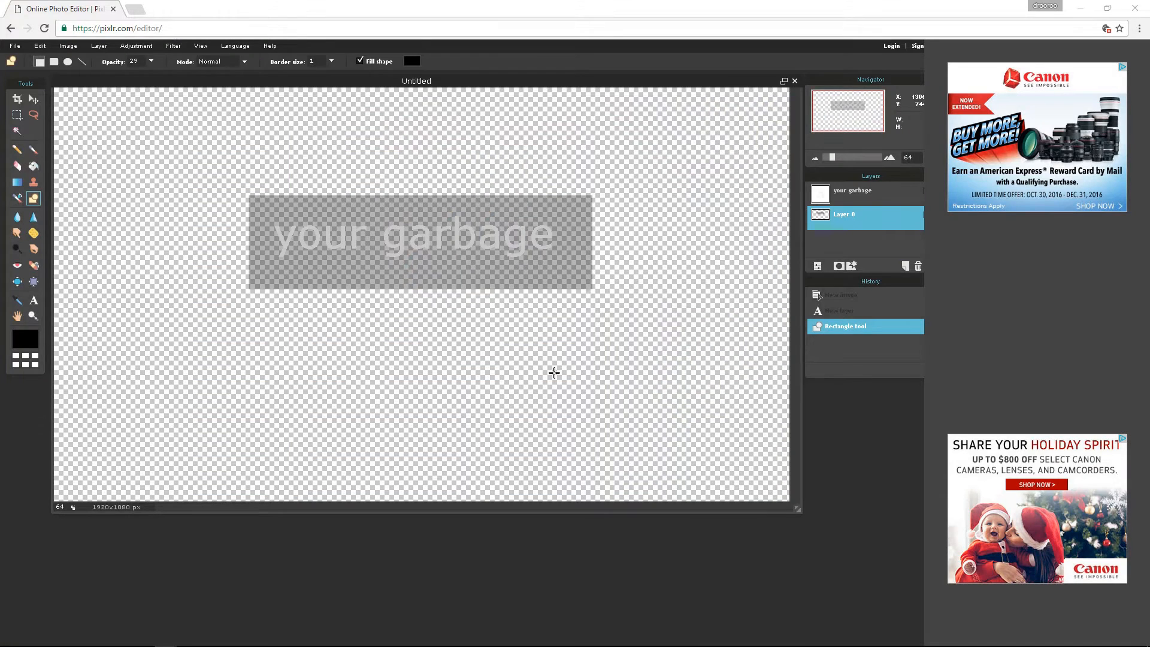
pyautogui.click(148, 29)
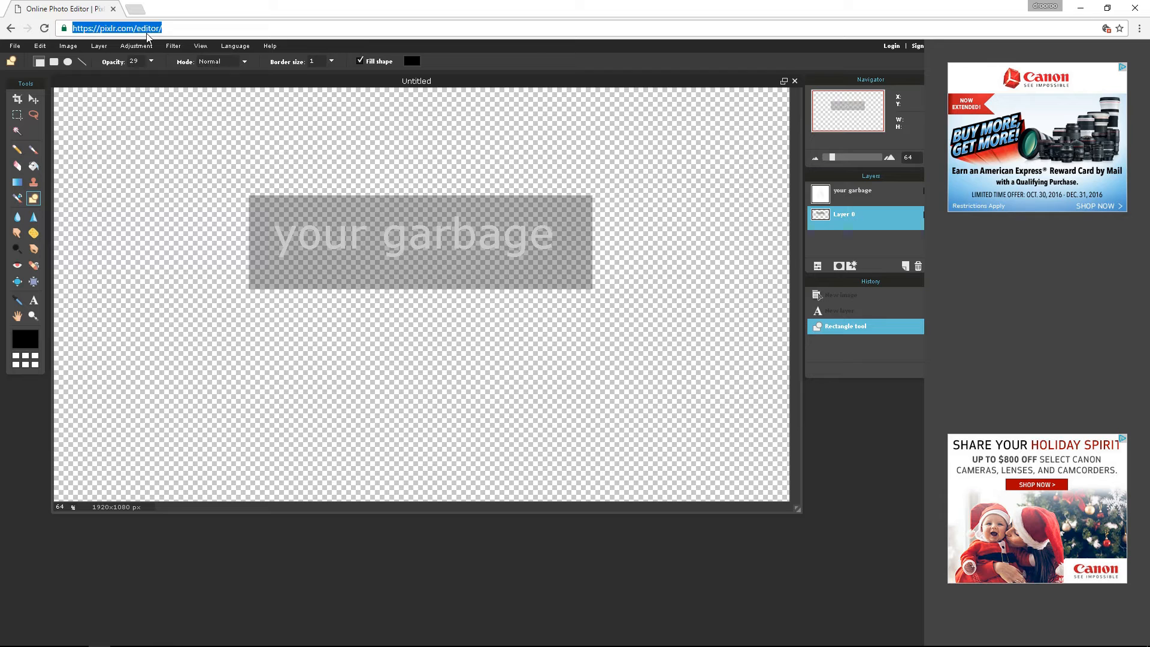
pyautogui.write('you')
pyautogui.press('Return')
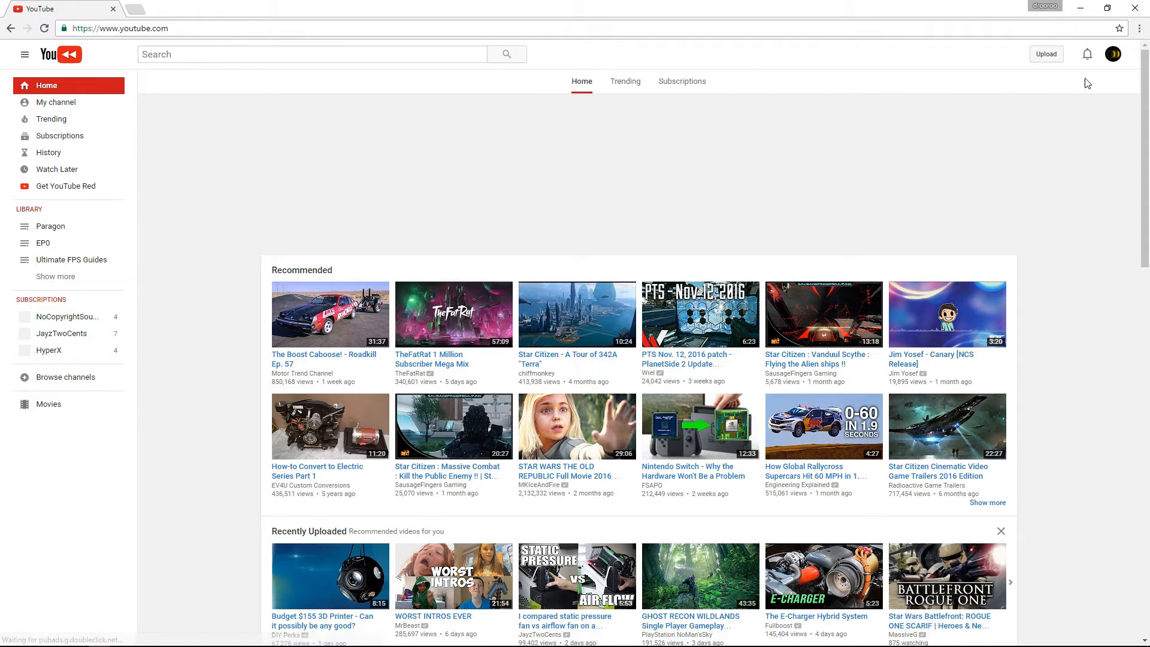
pyautogui.click(1113, 56)
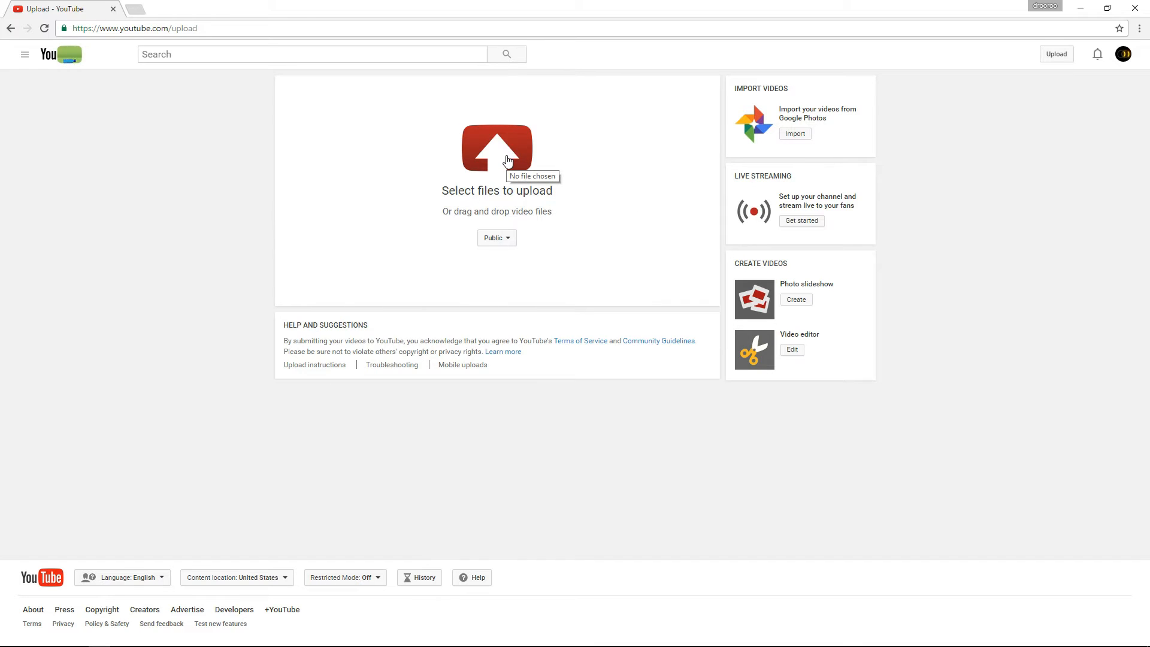
# Upload the video file OVERWATCHdo (02) from the OBS Rec folder, keeping the visibility as Public.
pyautogui.click(501, 239)
pyautogui.click(513, 238)
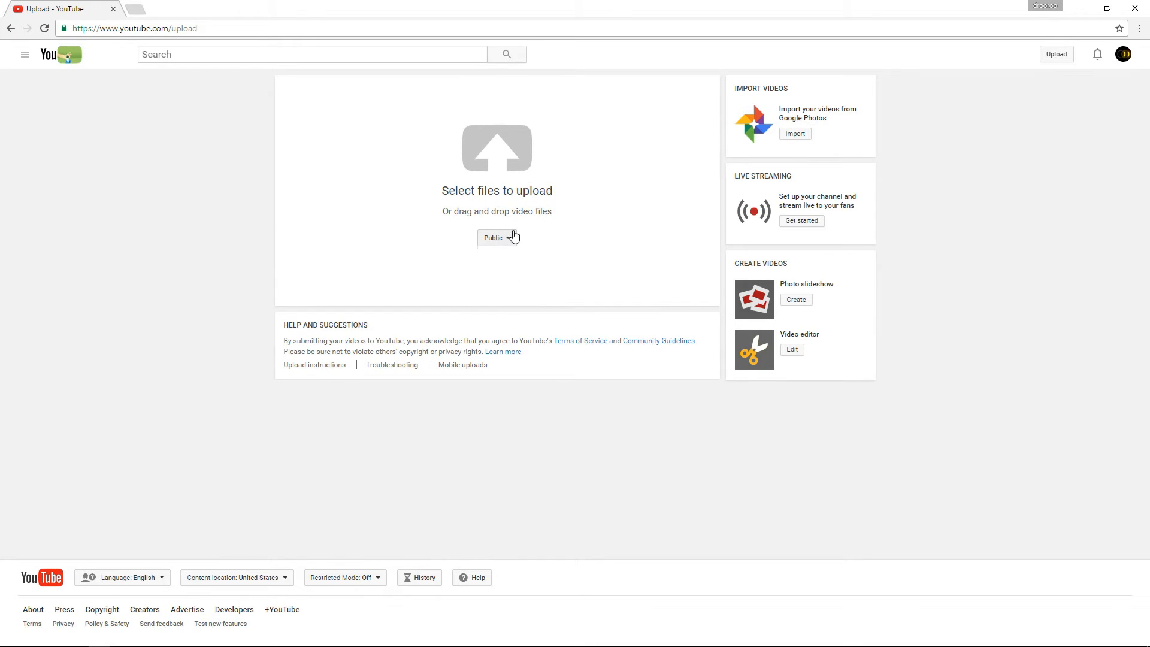
pyautogui.click(479, 161)
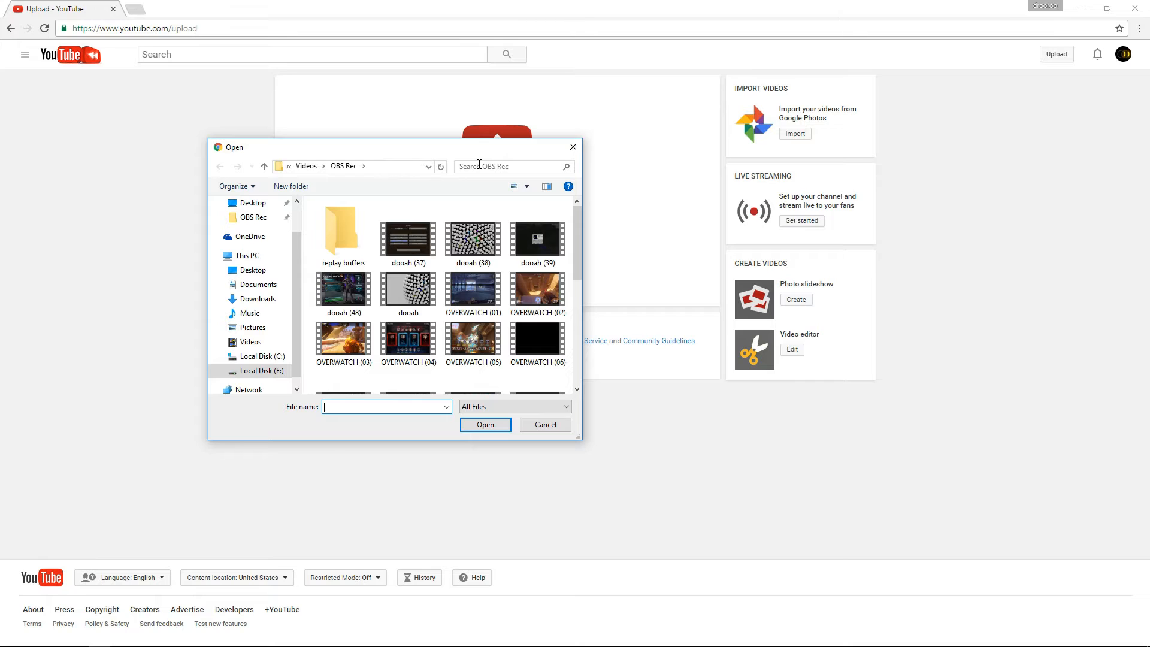
pyautogui.scroll(-5, 494, 259)
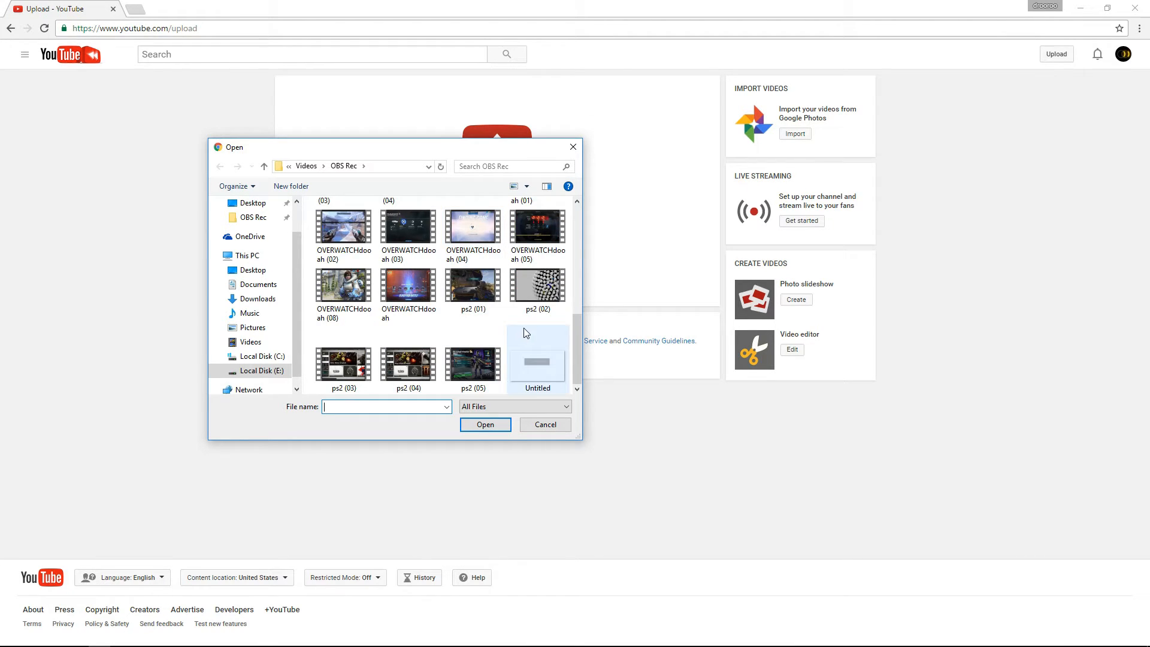
pyautogui.scroll(3, 525, 332)
pyautogui.scroll(1, 524, 331)
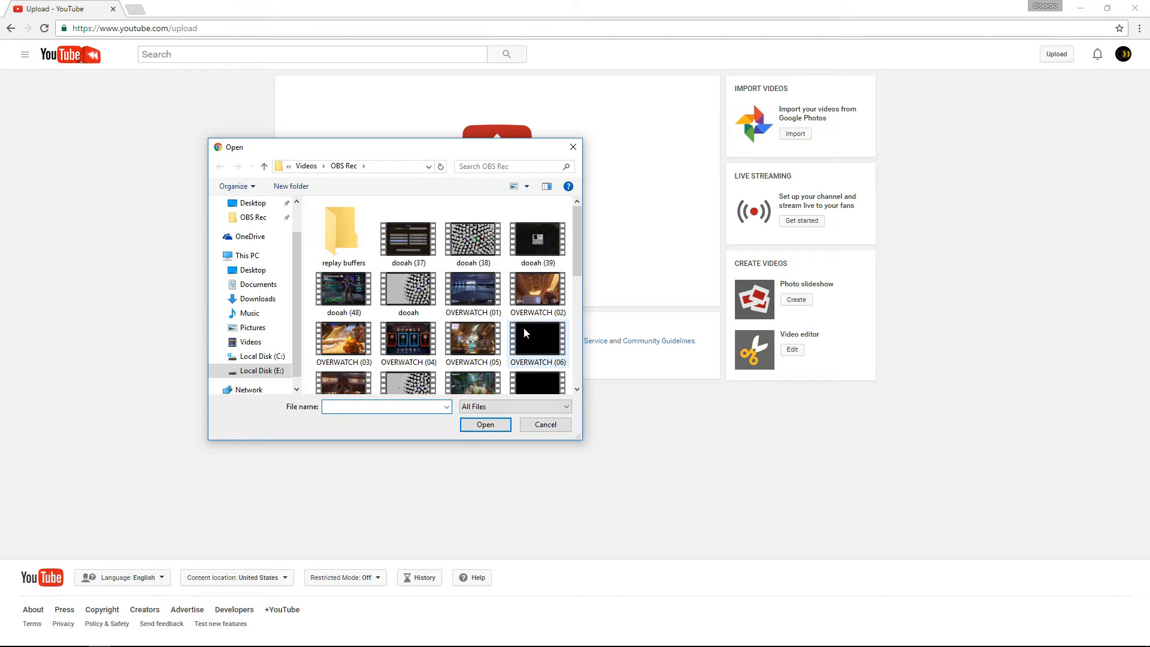
pyautogui.click(533, 326)
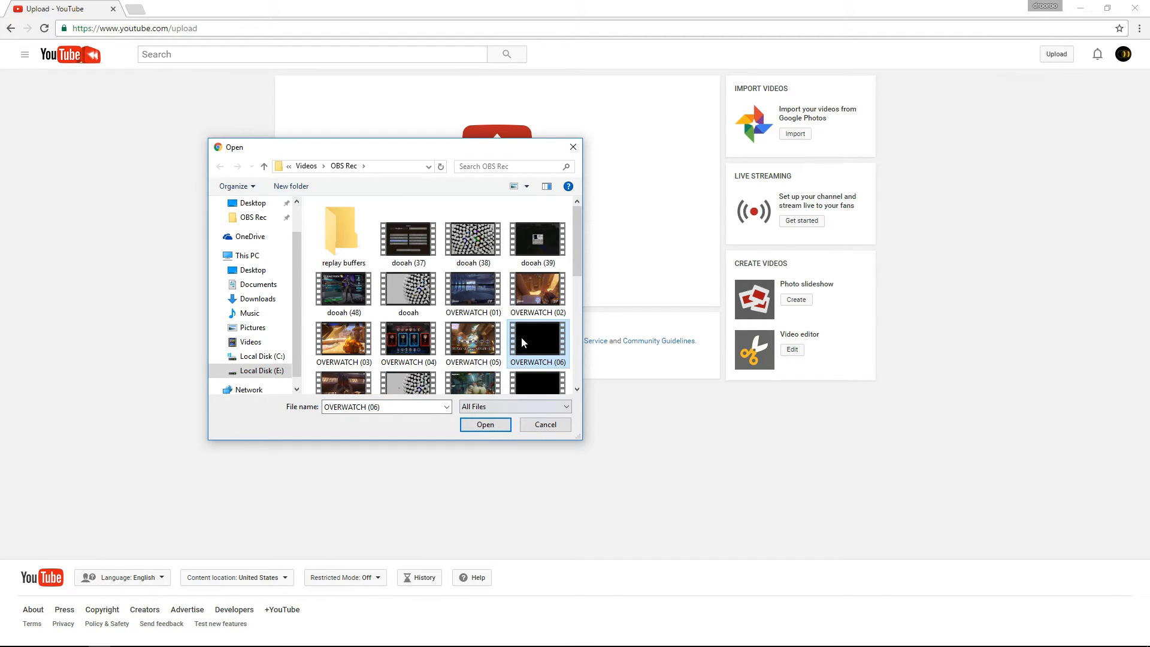
pyautogui.scroll(-2, 530, 329)
pyautogui.click(533, 296)
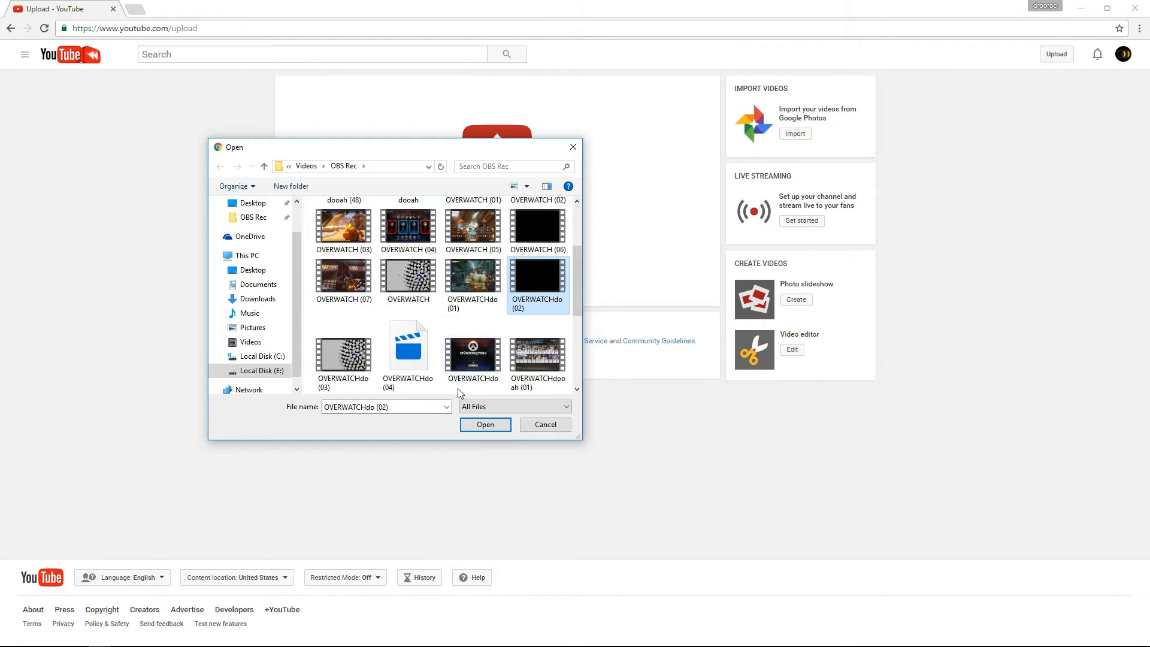
pyautogui.click(476, 424)
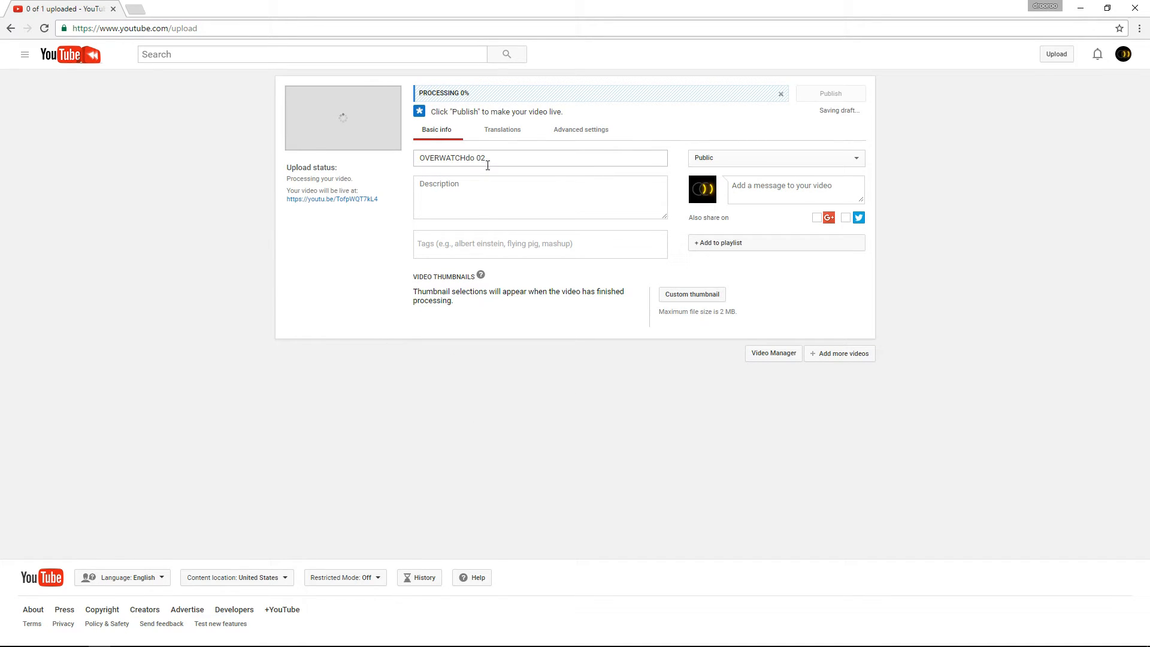
# Review the uploaded video's visibility options, playlist choices, and custom thumbnail size limit.
pyautogui.click(759, 157)
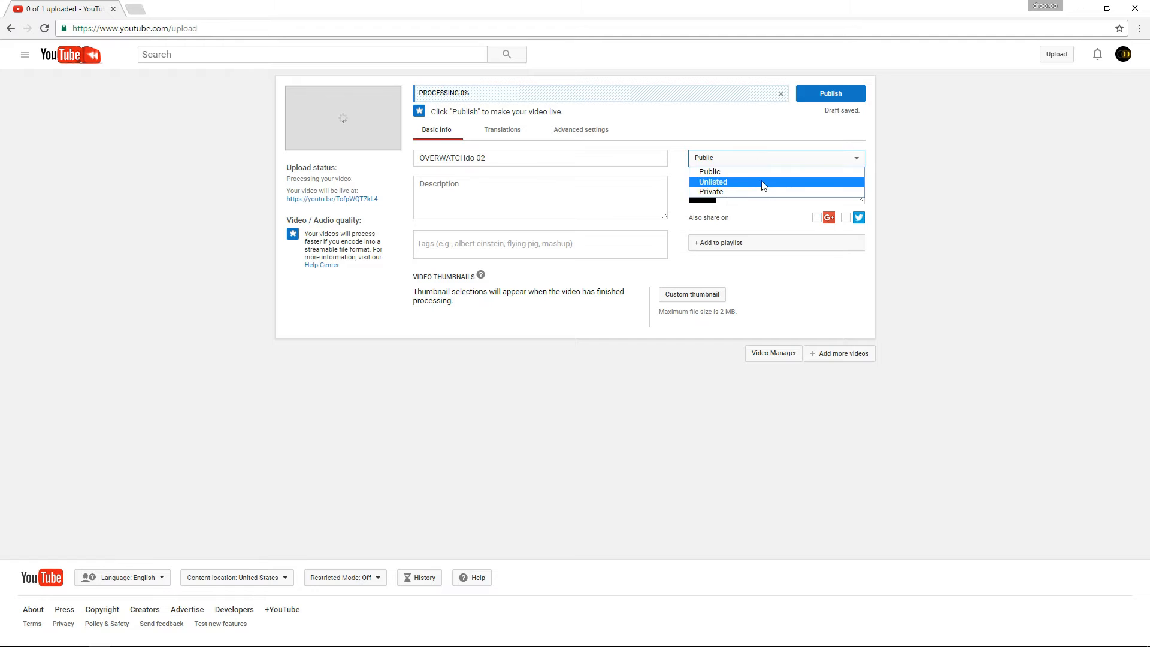
pyautogui.click(758, 157)
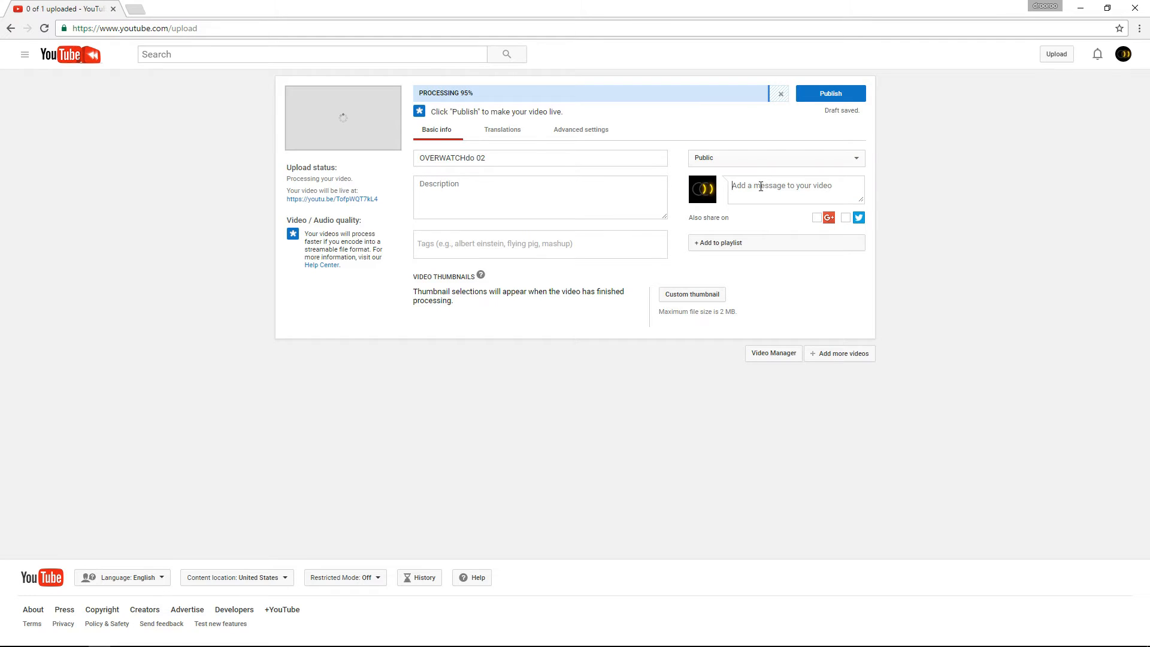
pyautogui.click(764, 242)
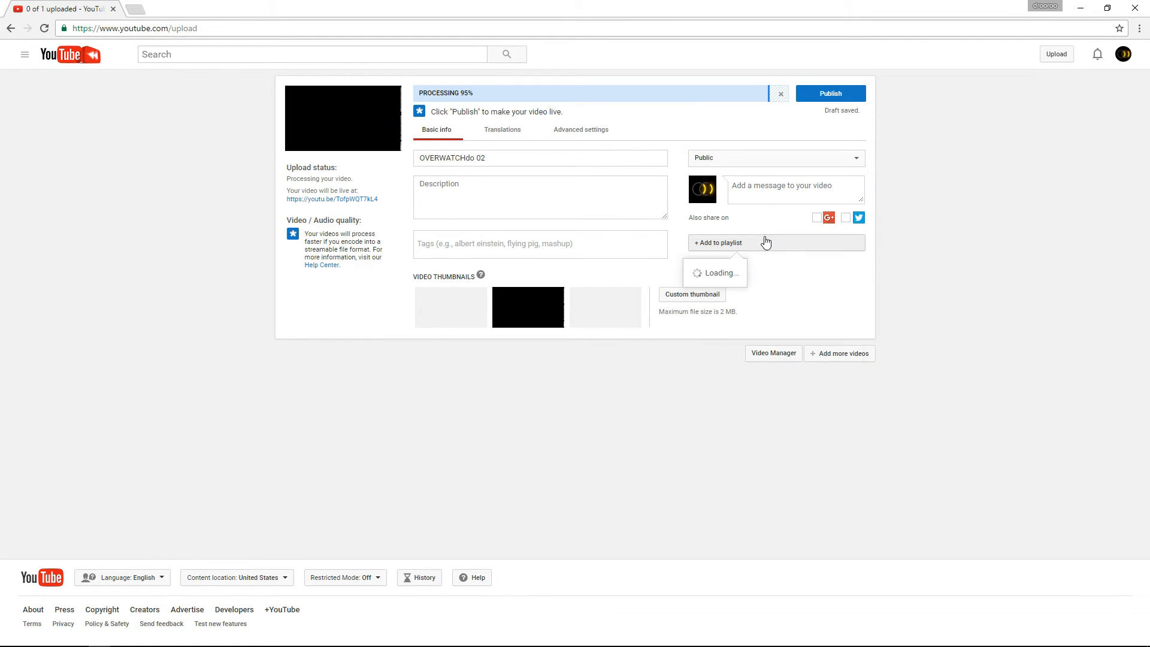
pyautogui.scroll(-3, 728, 415)
pyautogui.scroll(3, 741, 403)
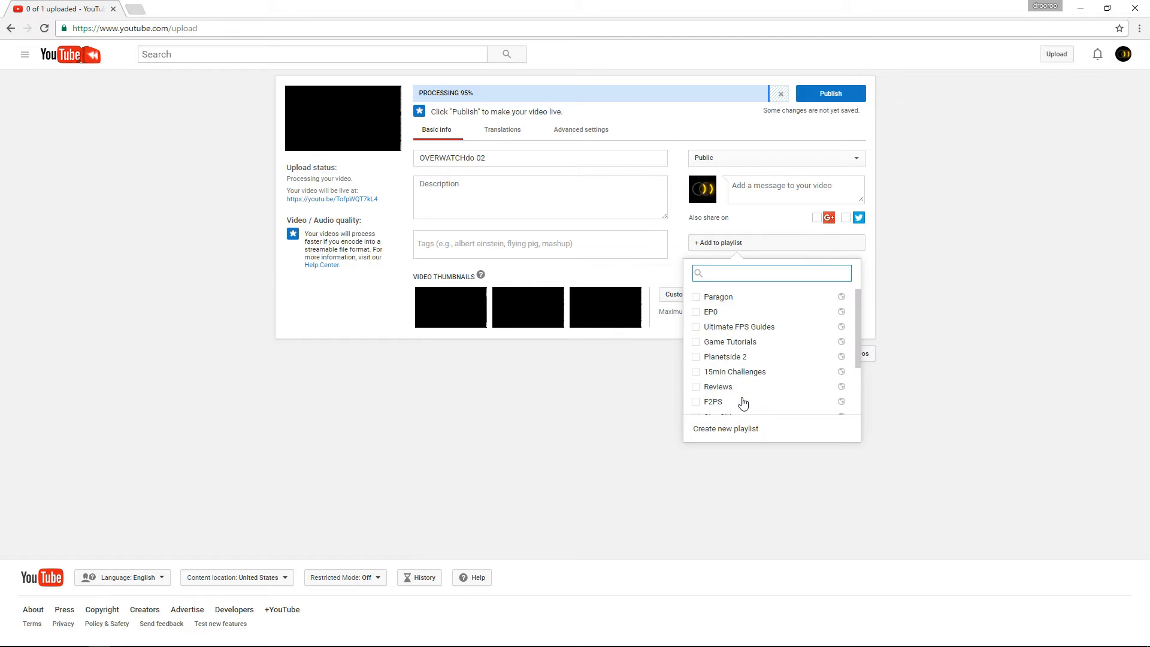
pyautogui.click(718, 249)
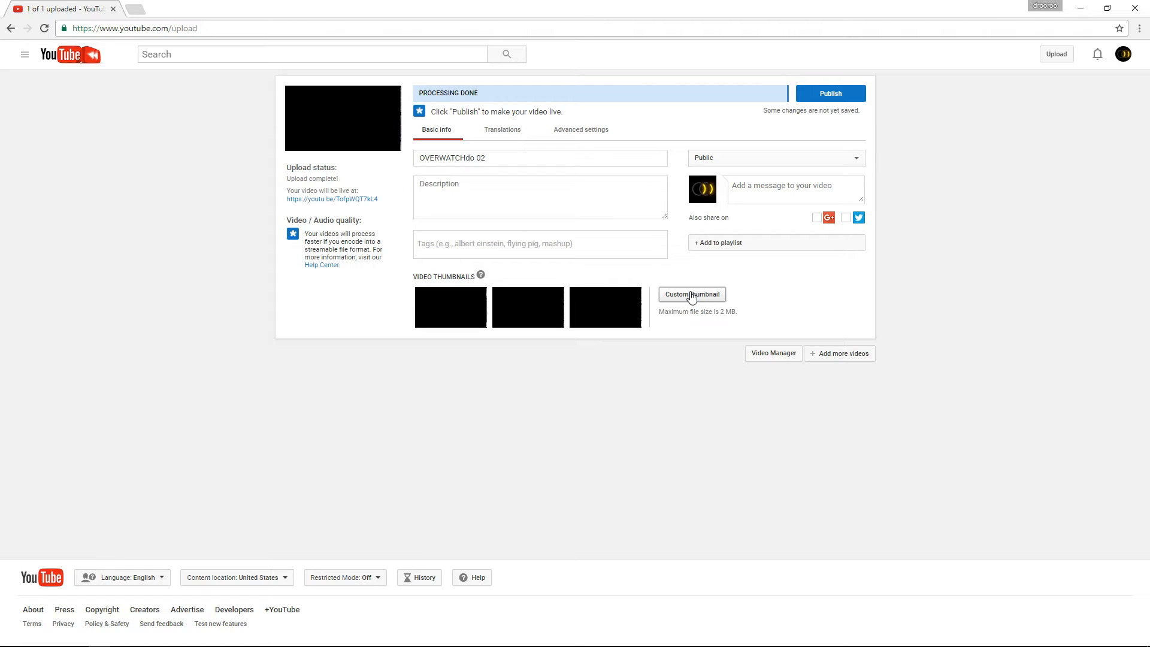
pyautogui.moveTo(720, 313); pyautogui.dragTo(691, 346)
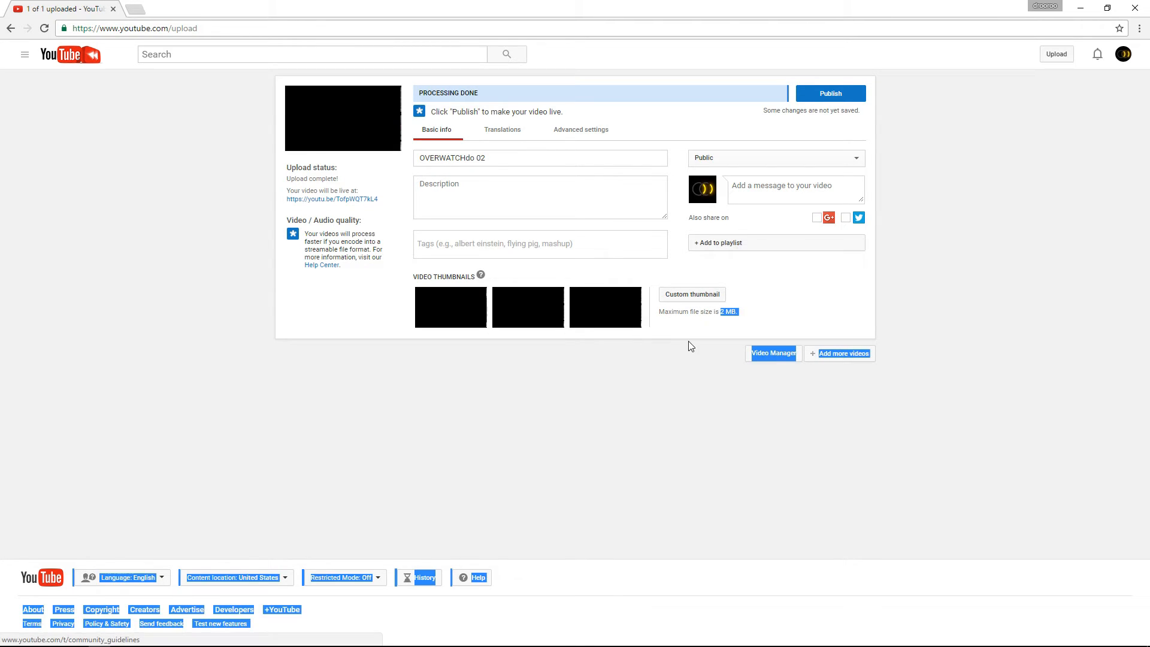
pyautogui.click(690, 342)
pyautogui.moveTo(735, 314); pyautogui.dragTo(717, 323)
pyautogui.click(721, 329)
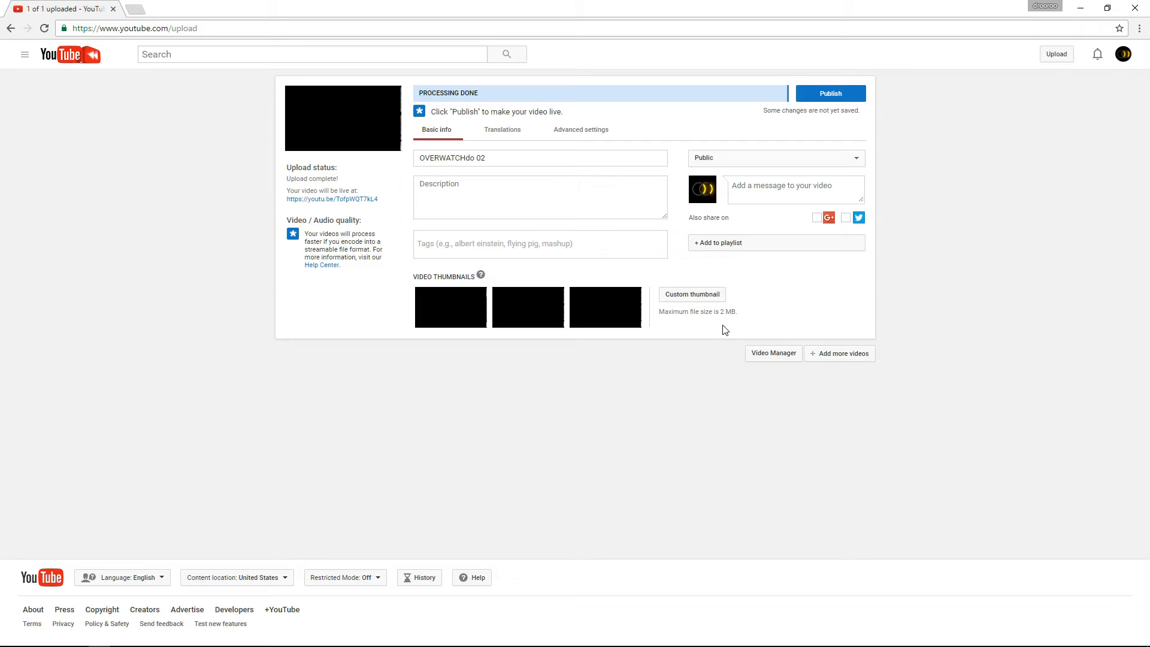
# Clear the video's title and go through the empty description and tags fields.
pyautogui.click(473, 194)
pyautogui.tripleClick(530, 158)
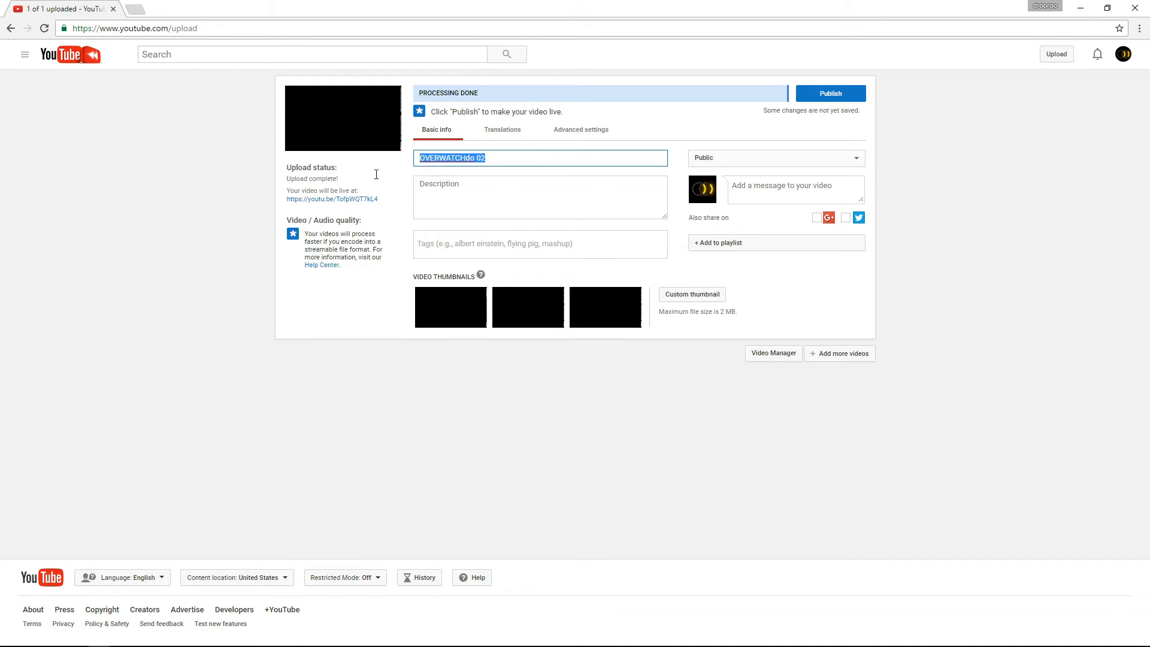
pyautogui.press('BackSpace')
pyautogui.click(490, 188)
pyautogui.click(467, 236)
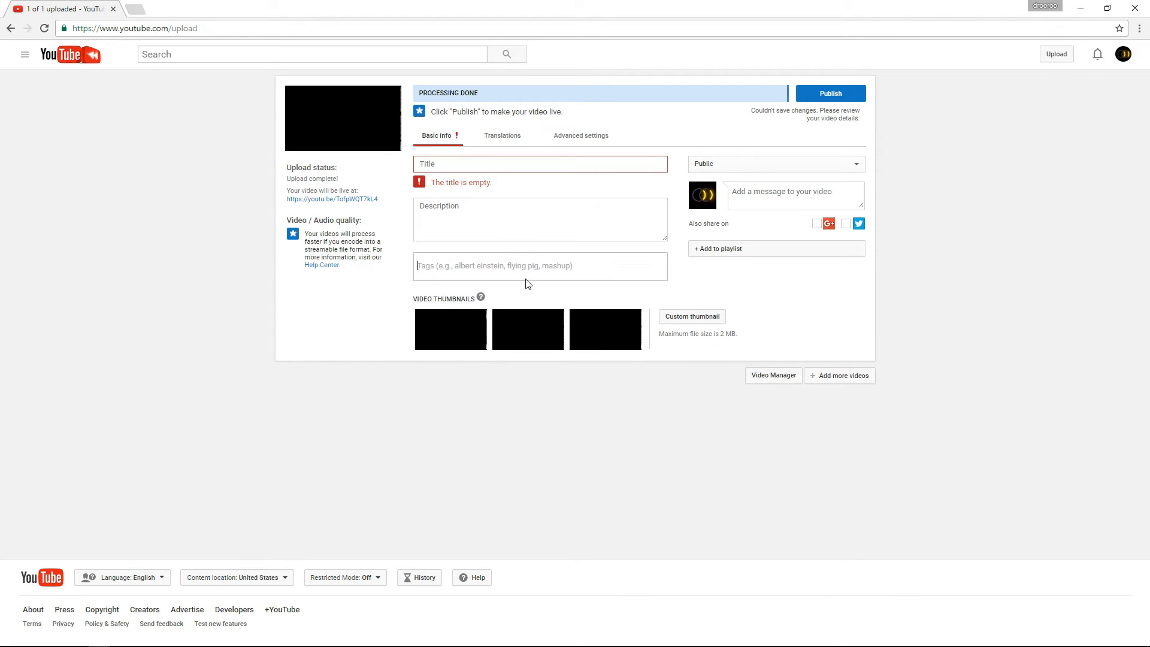
# View the translation options and keep Standard YouTube License as the licence in the advanced settings.
pyautogui.click(486, 136)
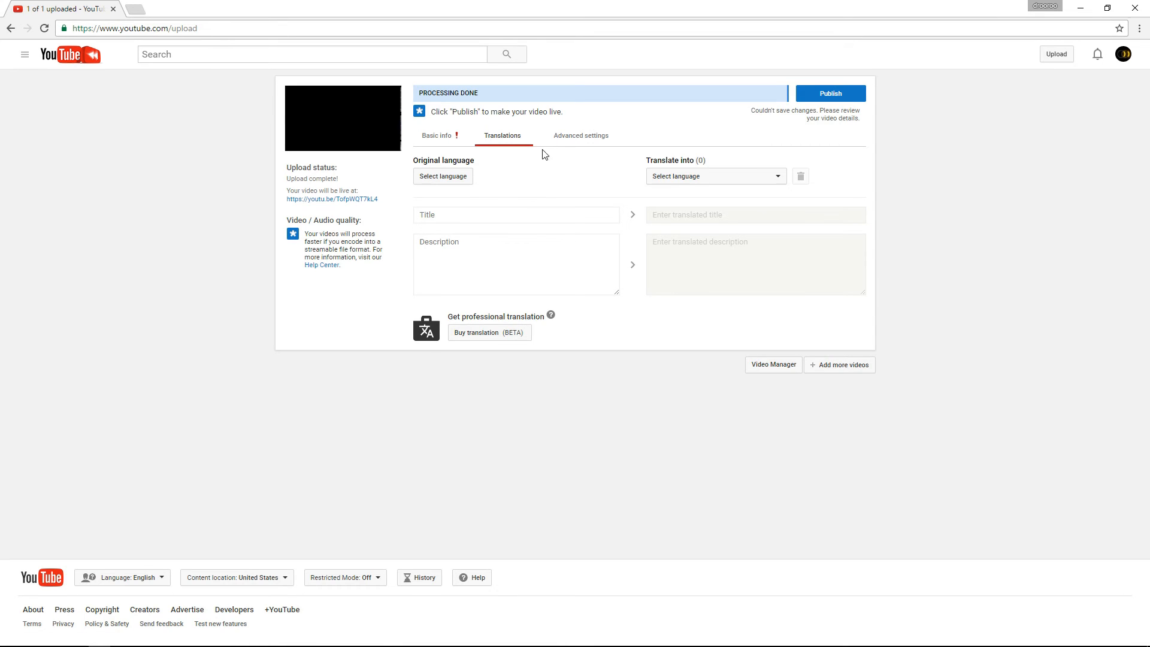
pyautogui.click(551, 137)
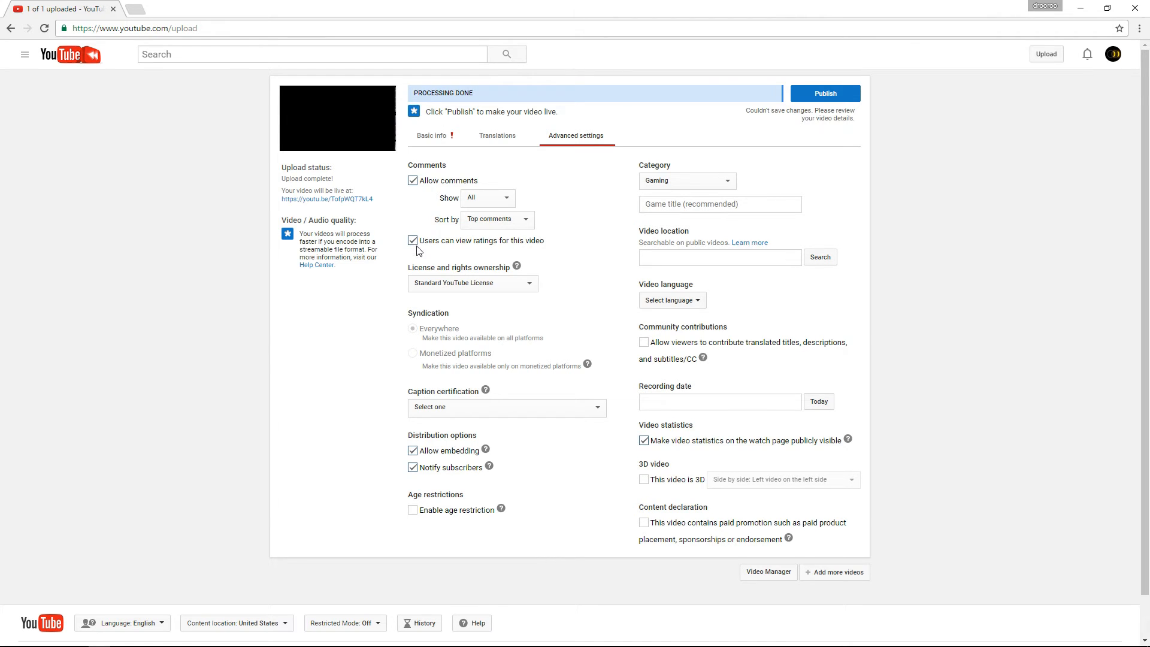
pyautogui.click(441, 283)
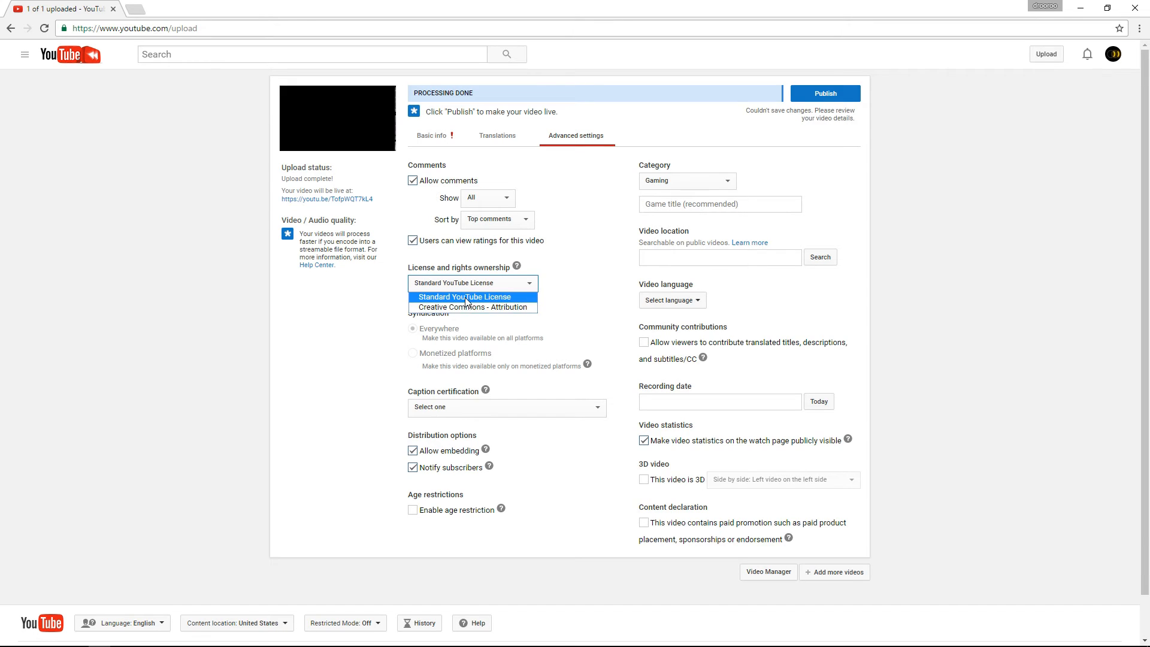
pyautogui.click(466, 296)
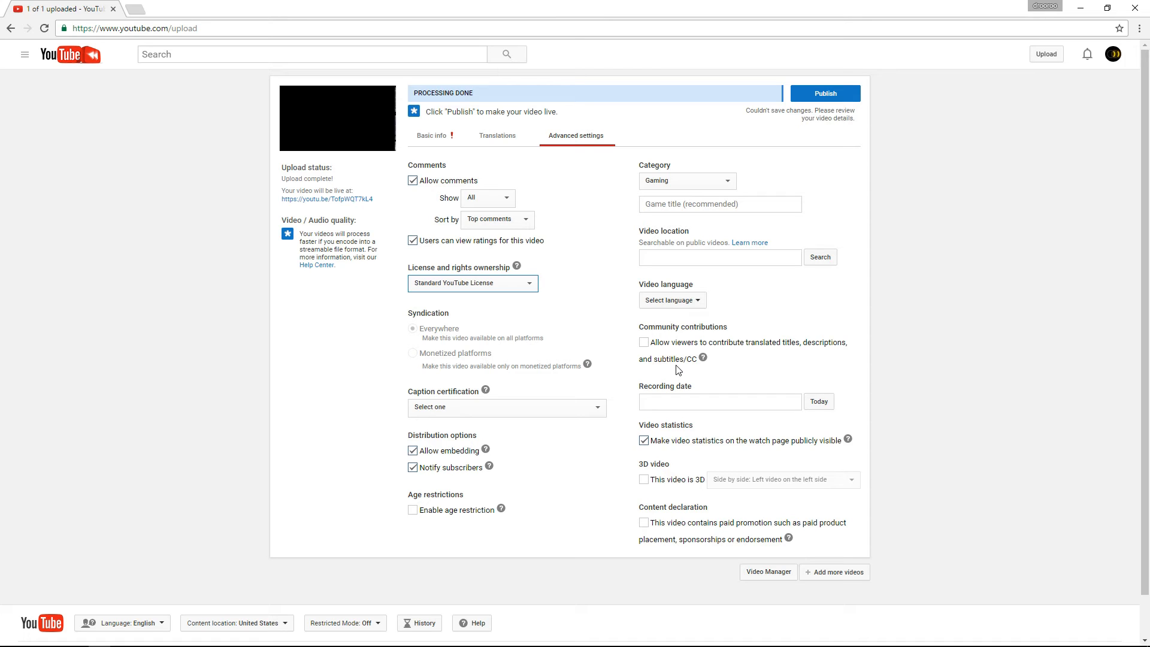
# Keep the video category as Gaming and set the game title to Overwatch.
pyautogui.click(707, 182)
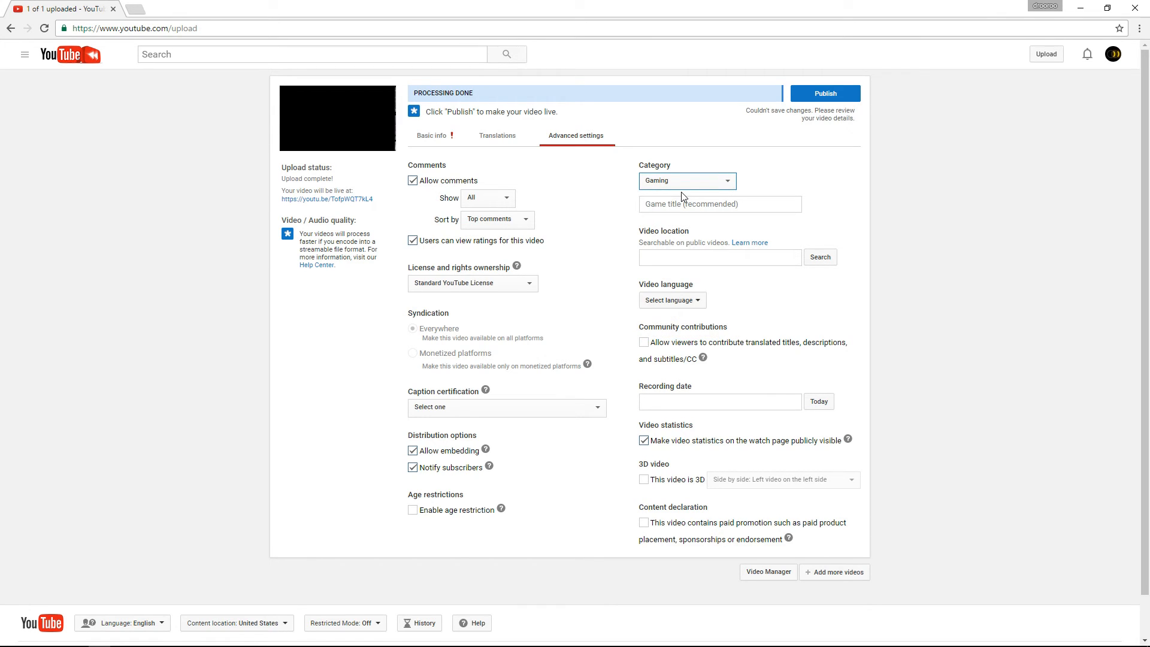
pyautogui.click(684, 196)
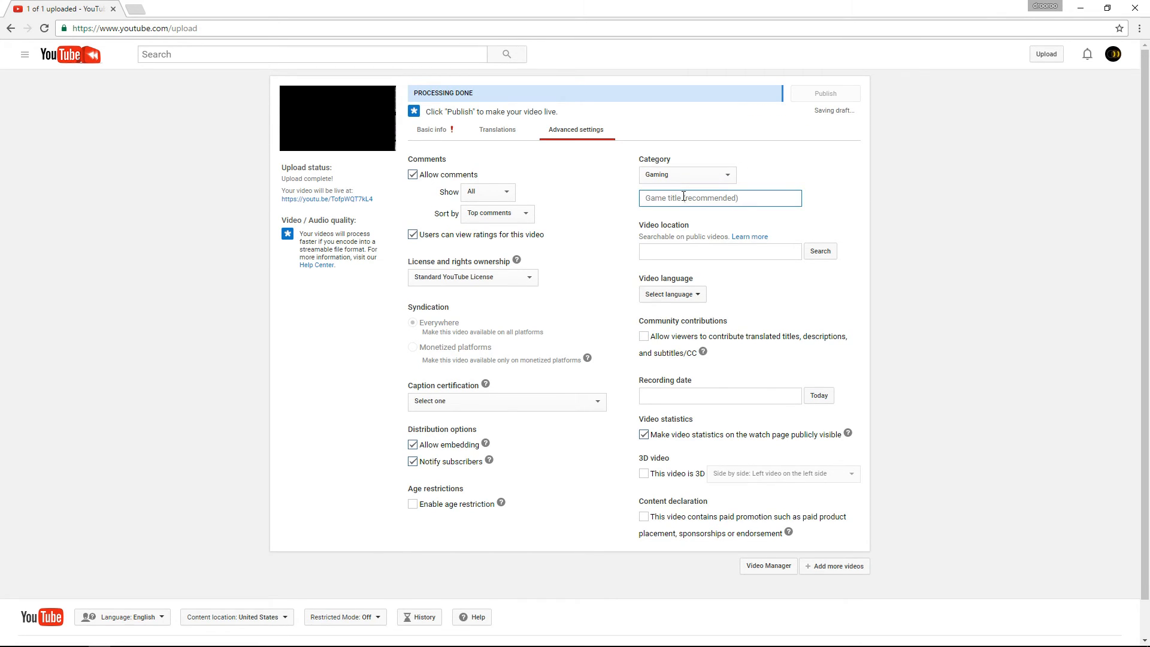
pyautogui.write('over')
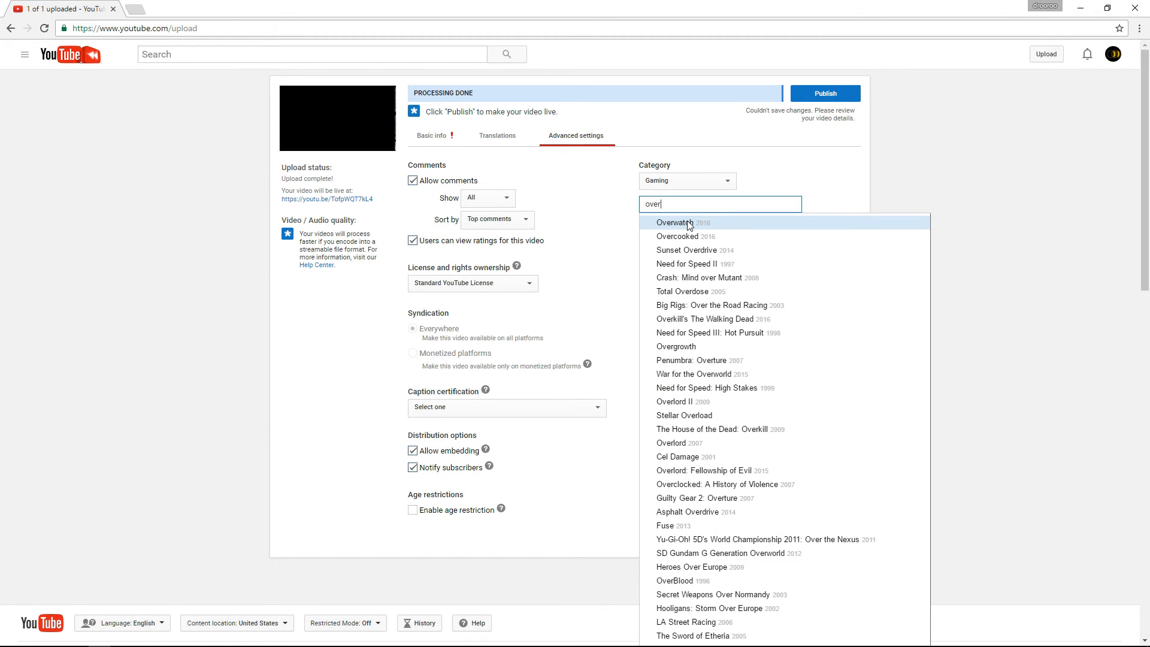
pyautogui.click(688, 223)
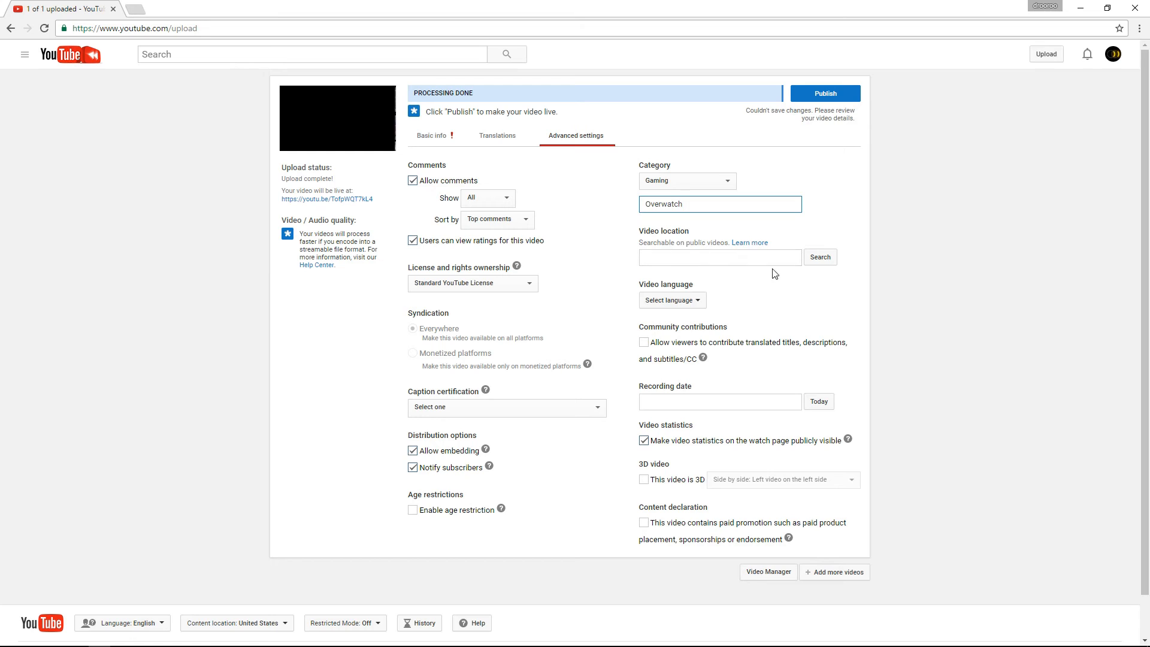
# View the video language choices without picking one, and allow viewers to contribute translated titles, descriptions, and subtitles/CC.
pyautogui.click(668, 301)
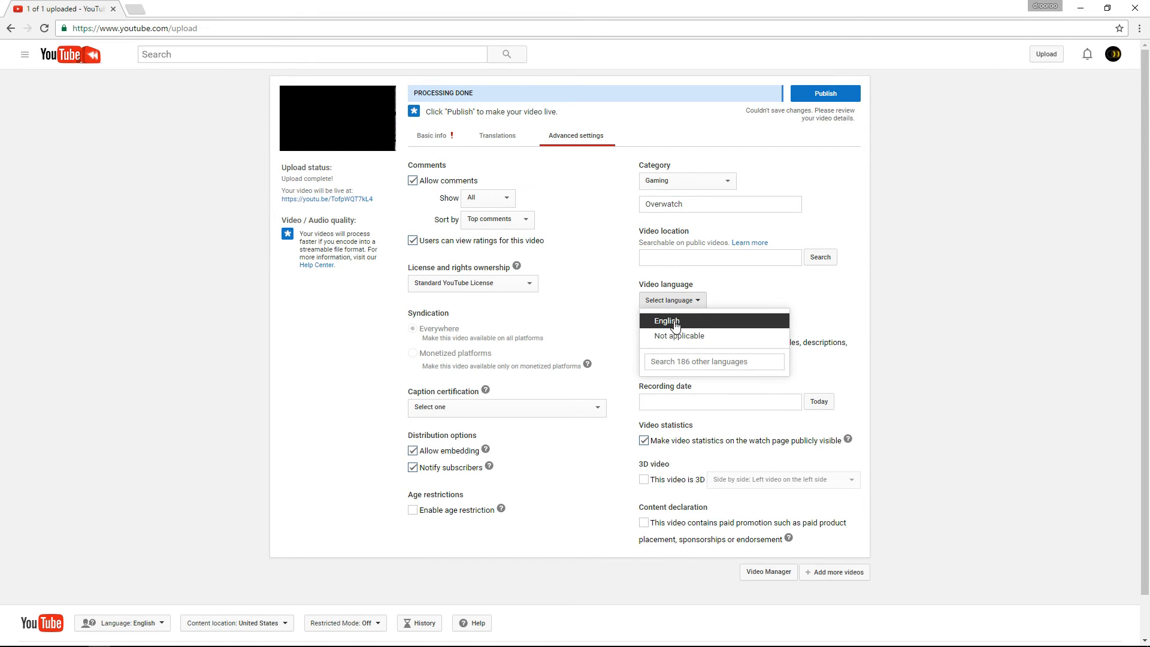
pyautogui.click(670, 306)
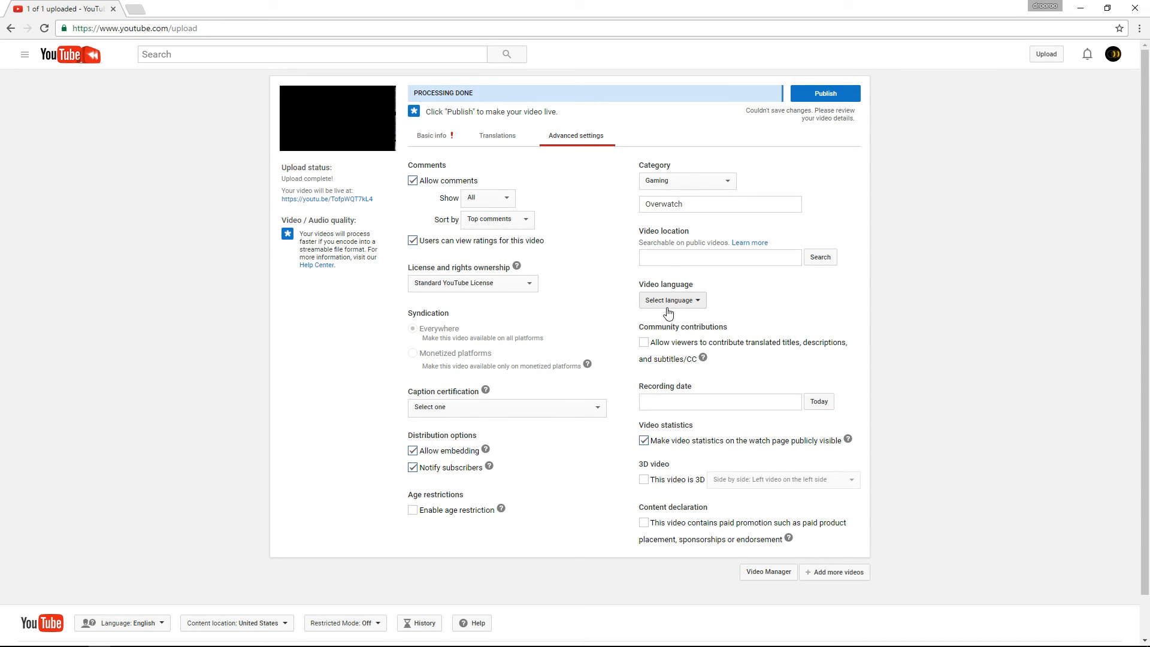
pyautogui.click(643, 344)
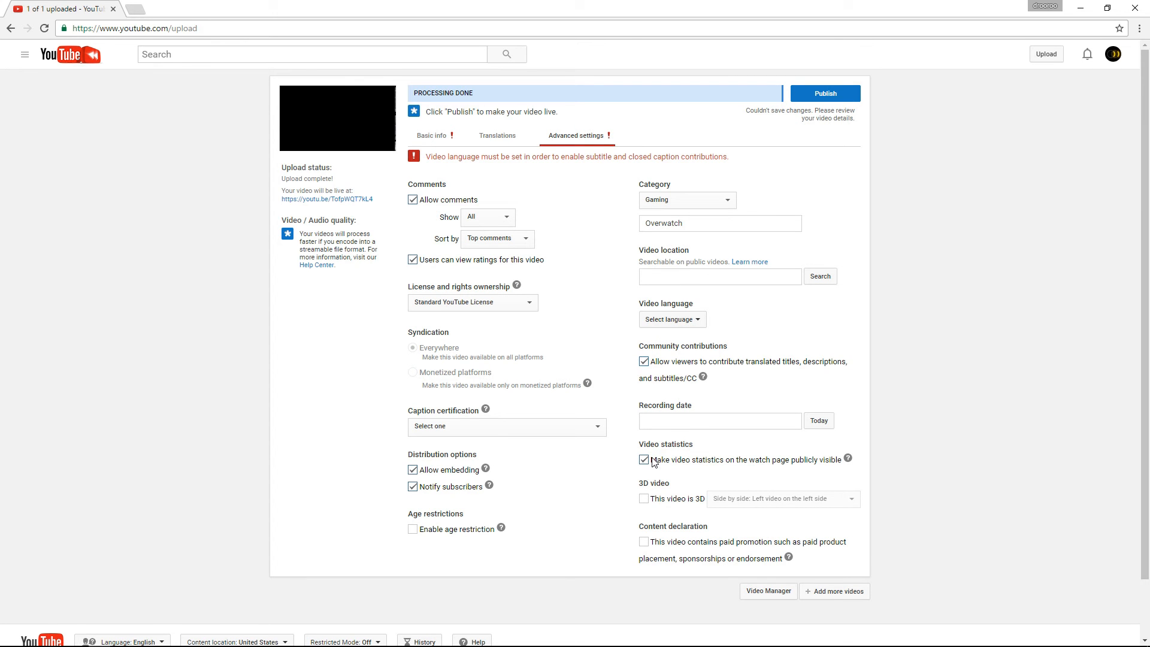
pyautogui.moveTo(650, 460); pyautogui.dragTo(628, 425)
pyautogui.click(628, 424)
# Revisit the video's basic info and advanced settings, ending on the basic info.
pyautogui.click(433, 137)
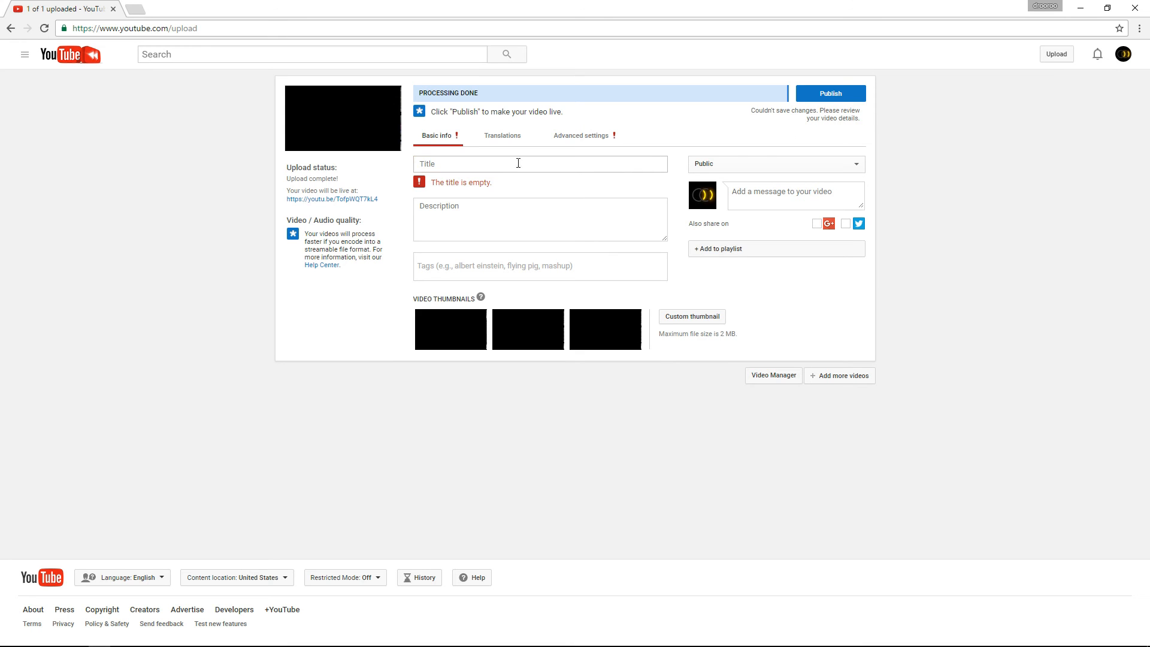
pyautogui.click(570, 138)
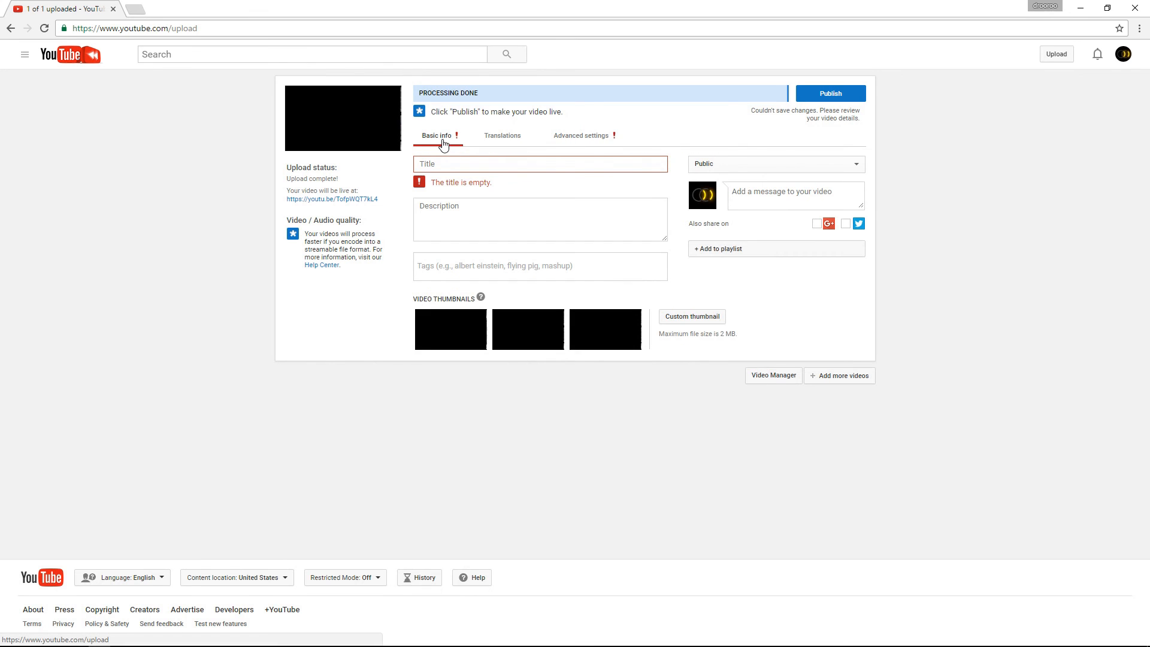
pyautogui.click(440, 148)
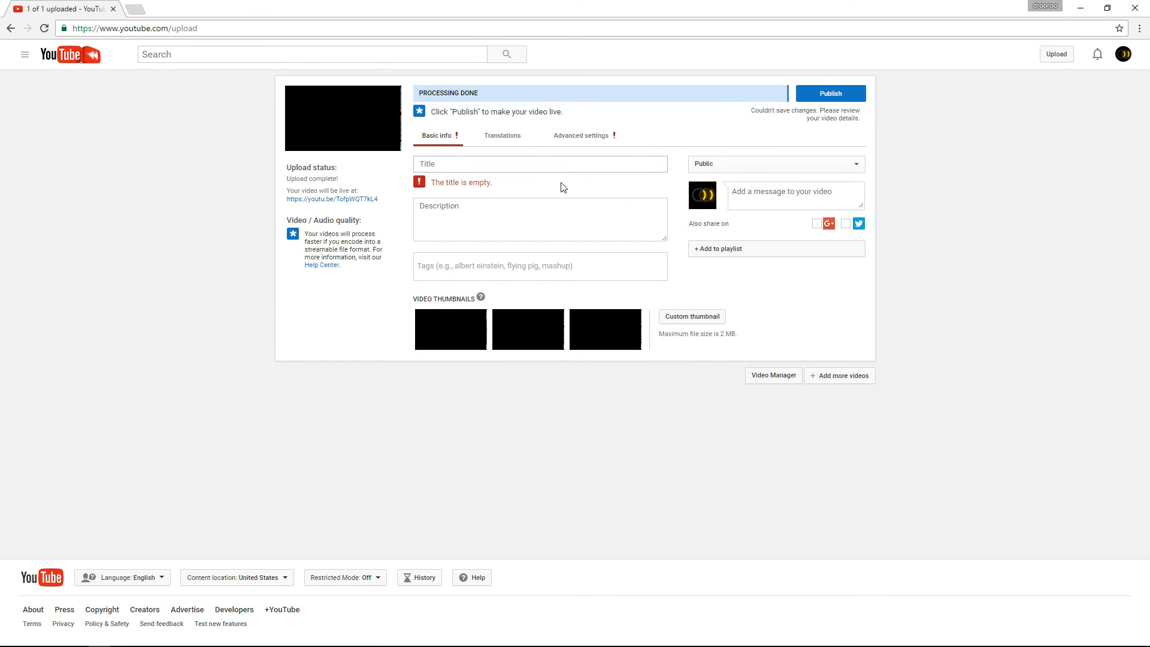